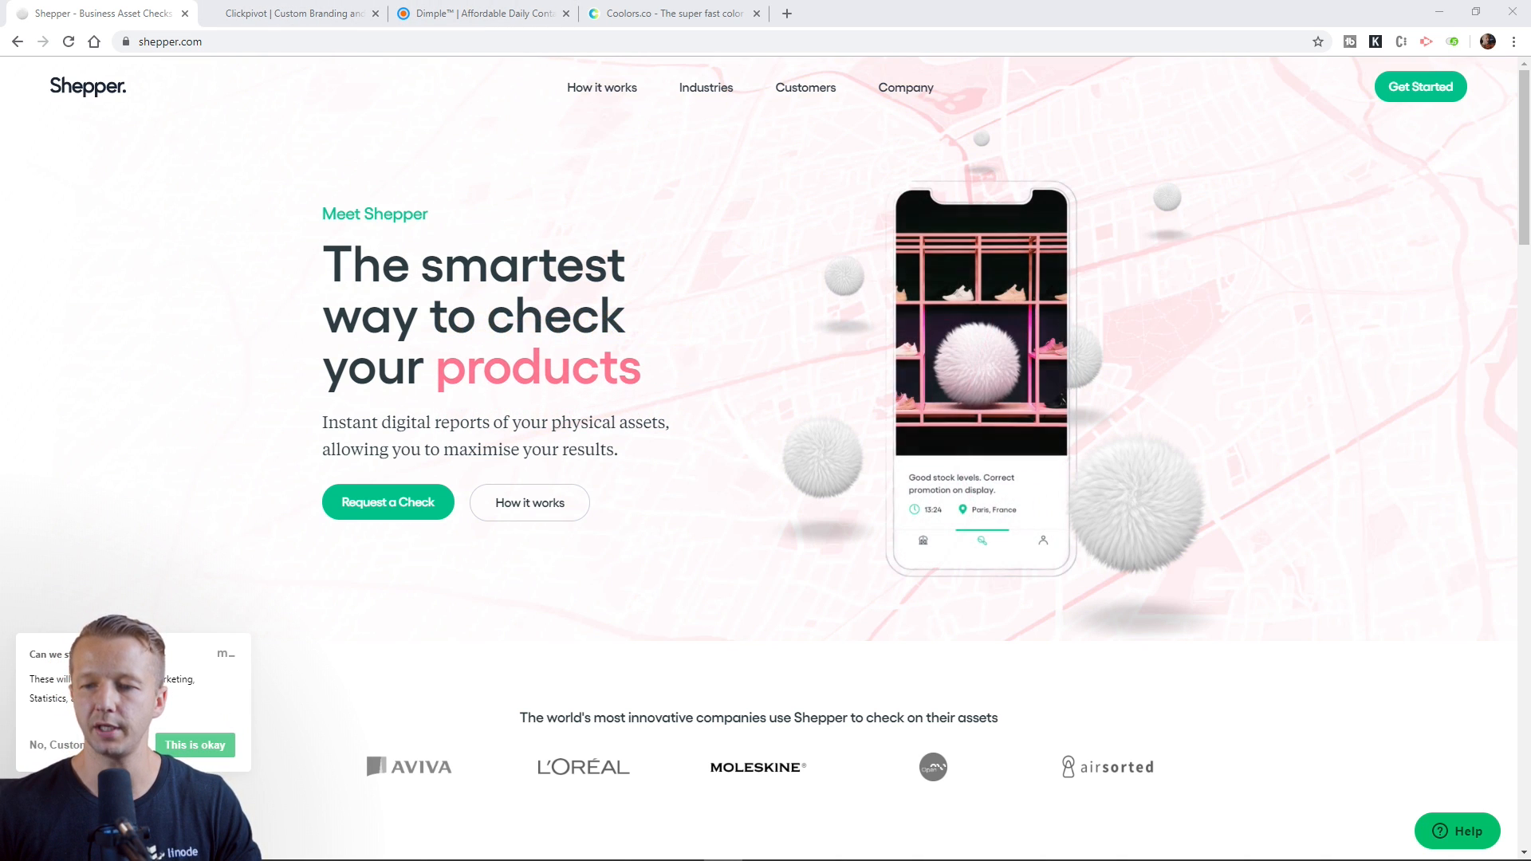
Dismiss the cookie notice and look over the sections of the Shepper homepage.
{"action": "left_click", "coordinate": [87, 744]}
{"action": "left_click", "coordinate": [233, 477]}
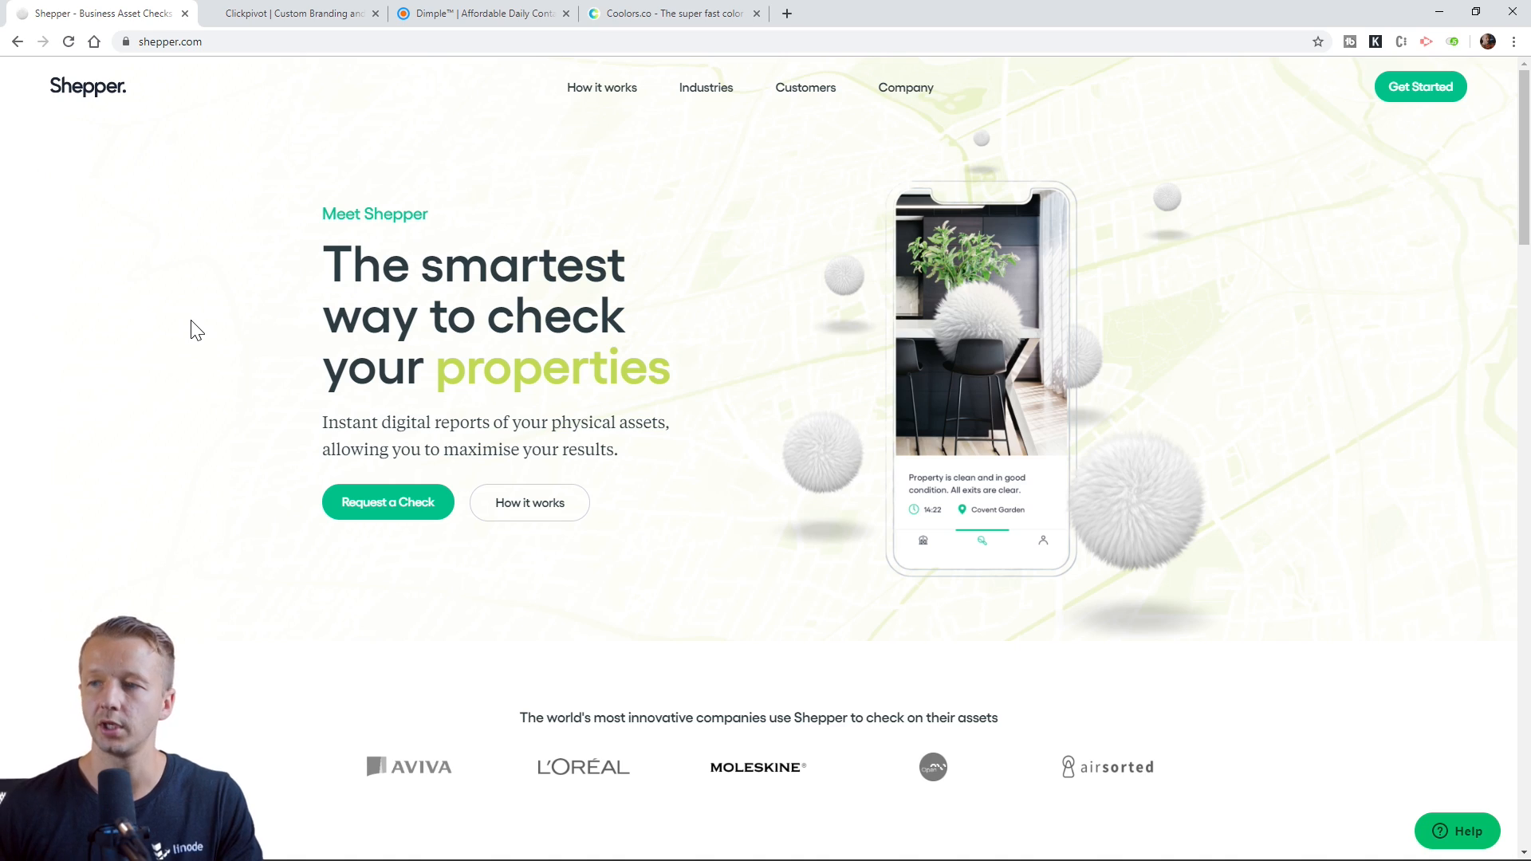
{"action": "scroll", "coordinate": [239, 351], "scroll_direction": "down", "scroll_amount": 10}
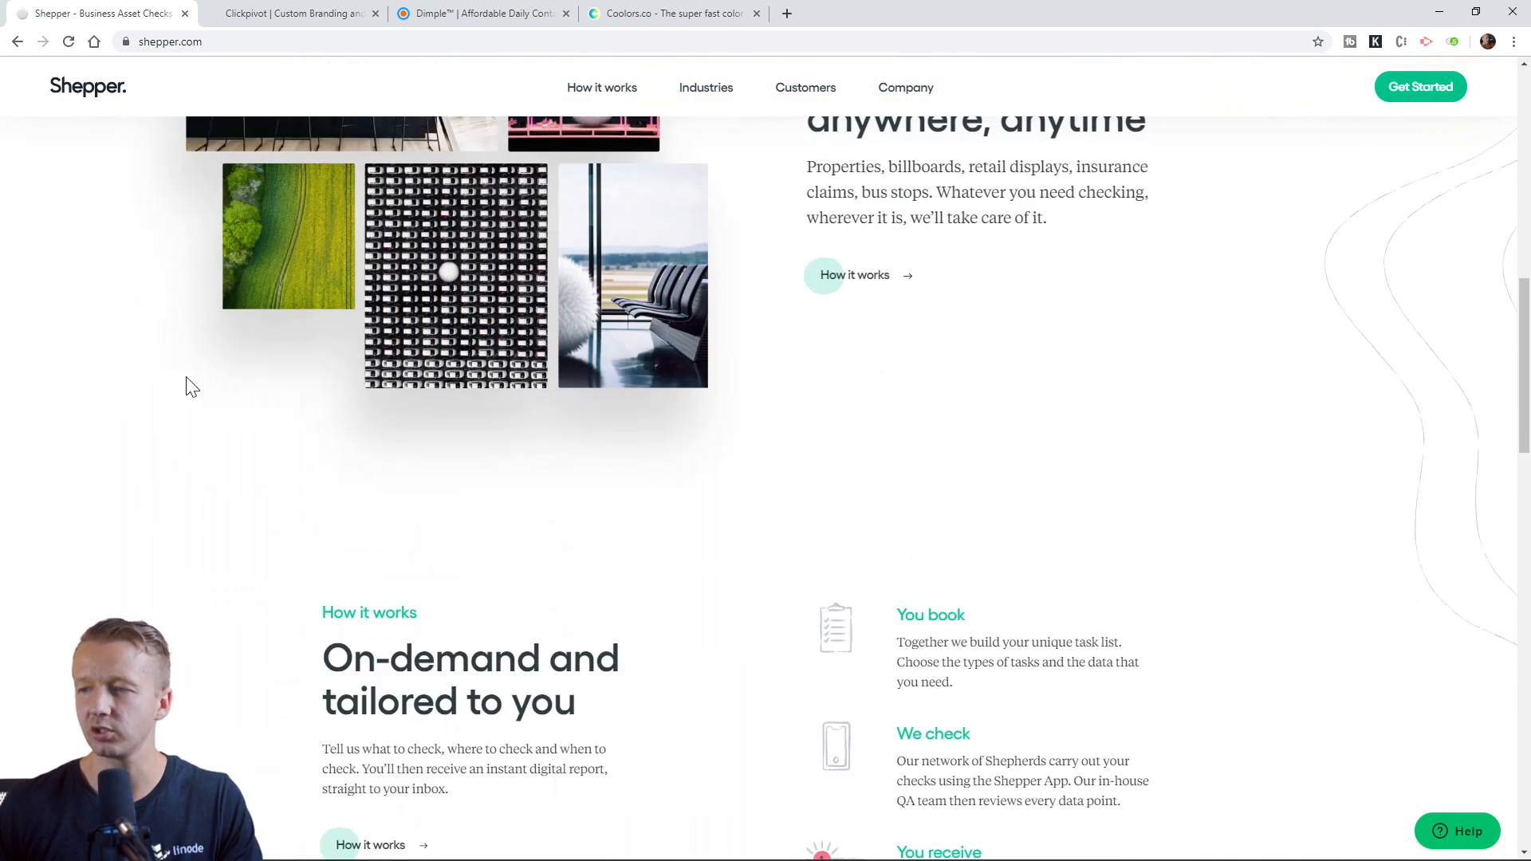
{"action": "scroll", "coordinate": [168, 407], "scroll_direction": "down", "scroll_amount": 9}
{"action": "scroll", "coordinate": [168, 407], "scroll_direction": "up", "scroll_amount": 8}
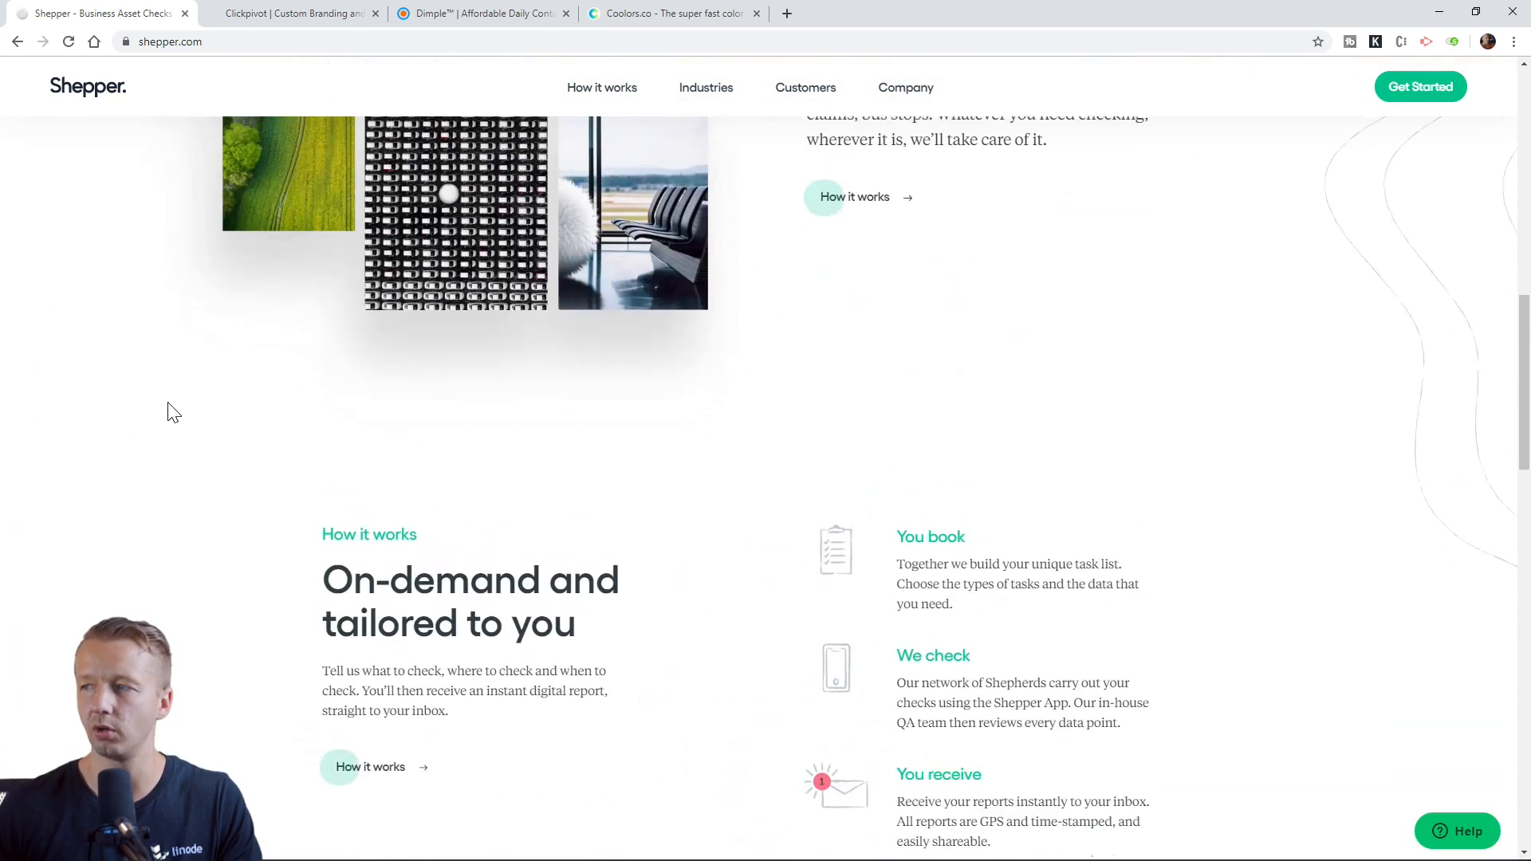
{"action": "scroll", "coordinate": [171, 412], "scroll_direction": "up", "scroll_amount": 13}
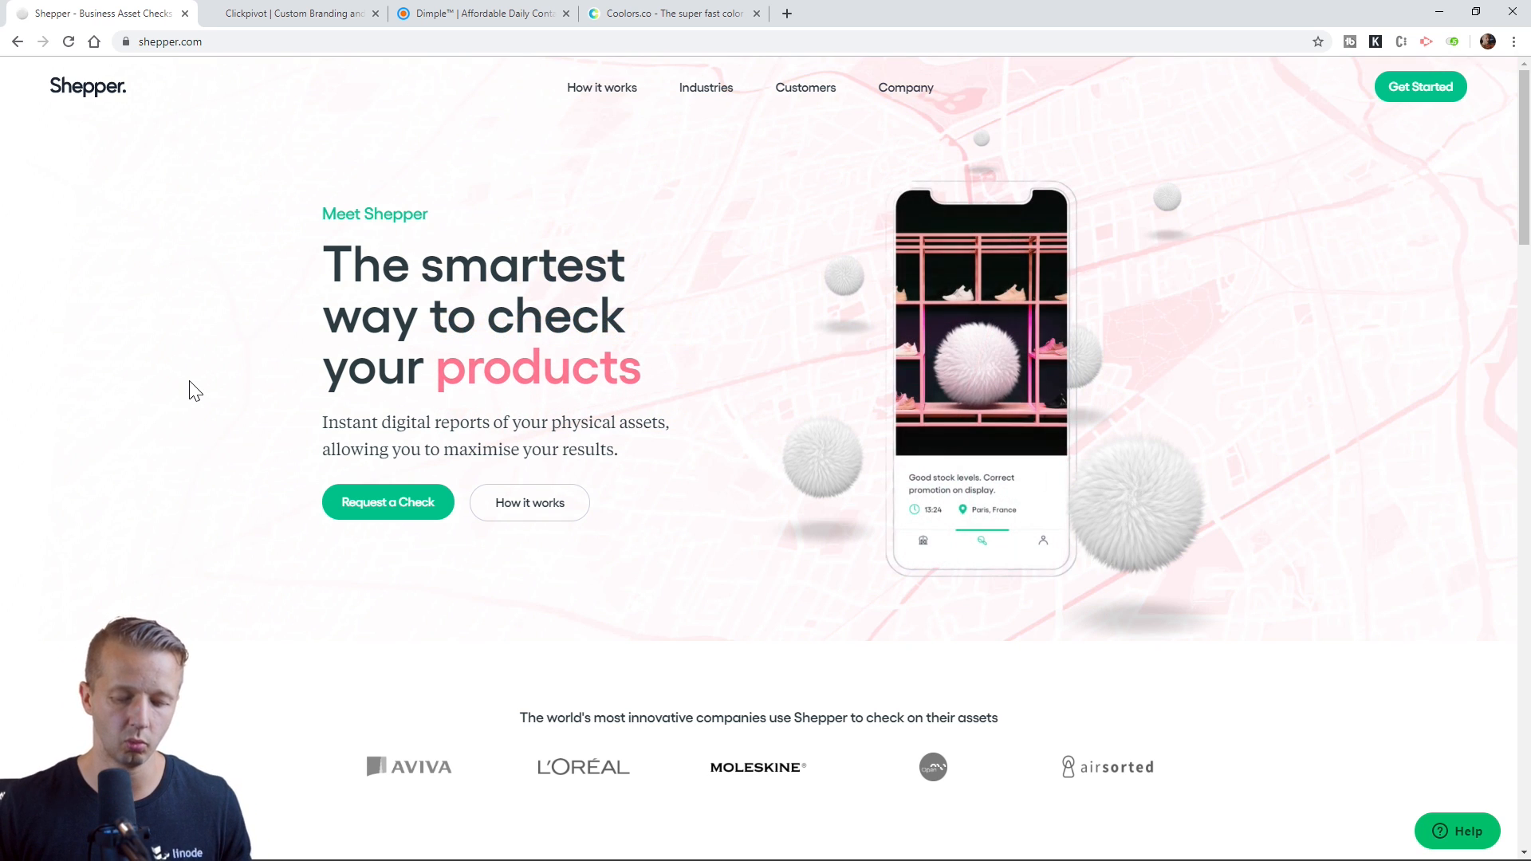
Open the developer tools beside the Shepper homepage and widen their pane.
{"action": "key", "text": "ctrl+shift+i"}
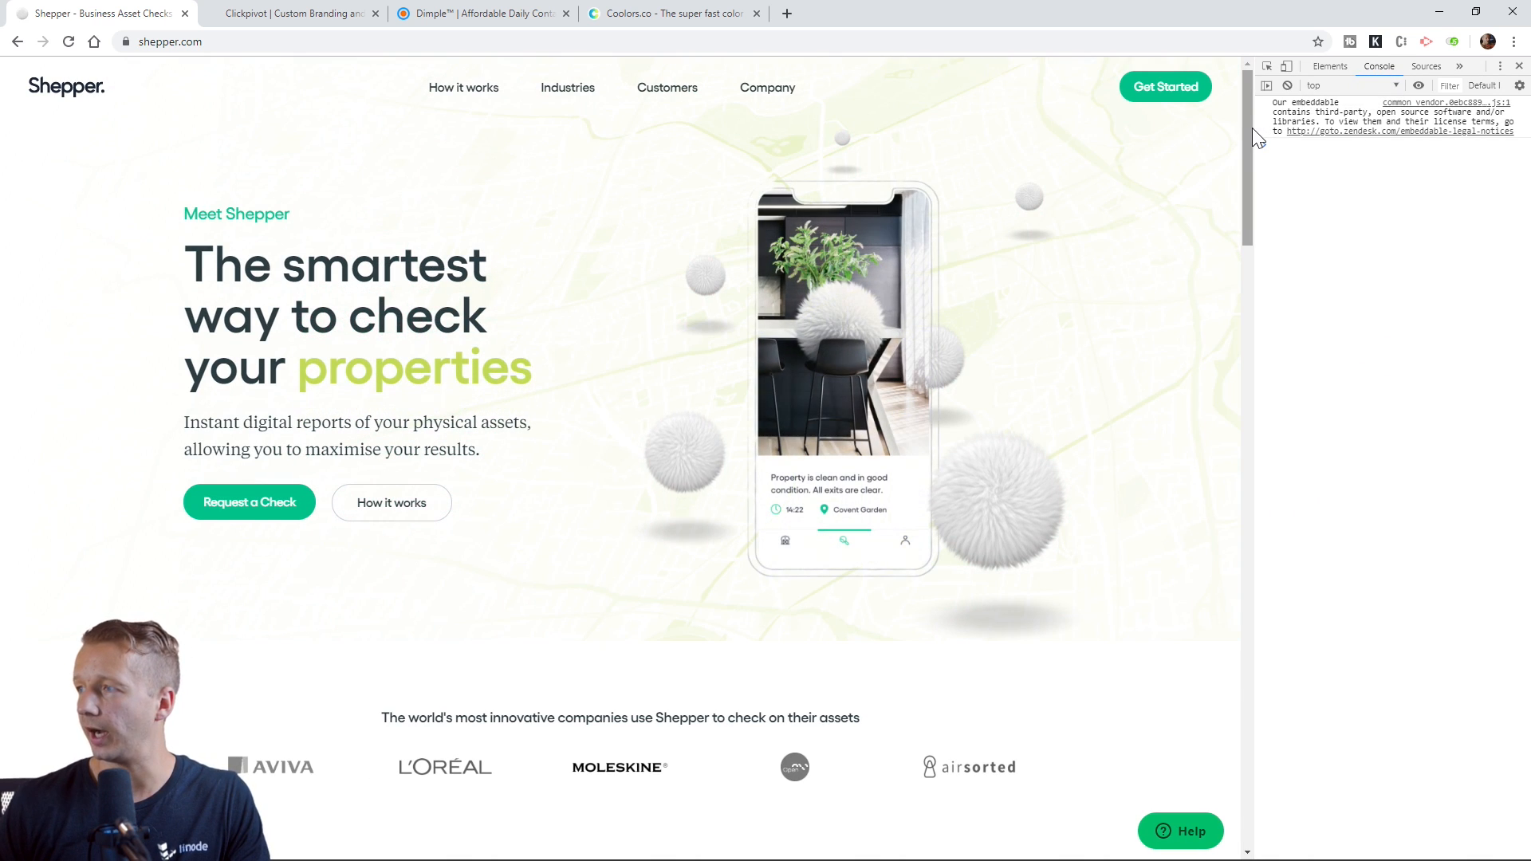
{"action": "left_click_drag", "start_coordinate": [1255, 135], "coordinate": [1206, 135]}
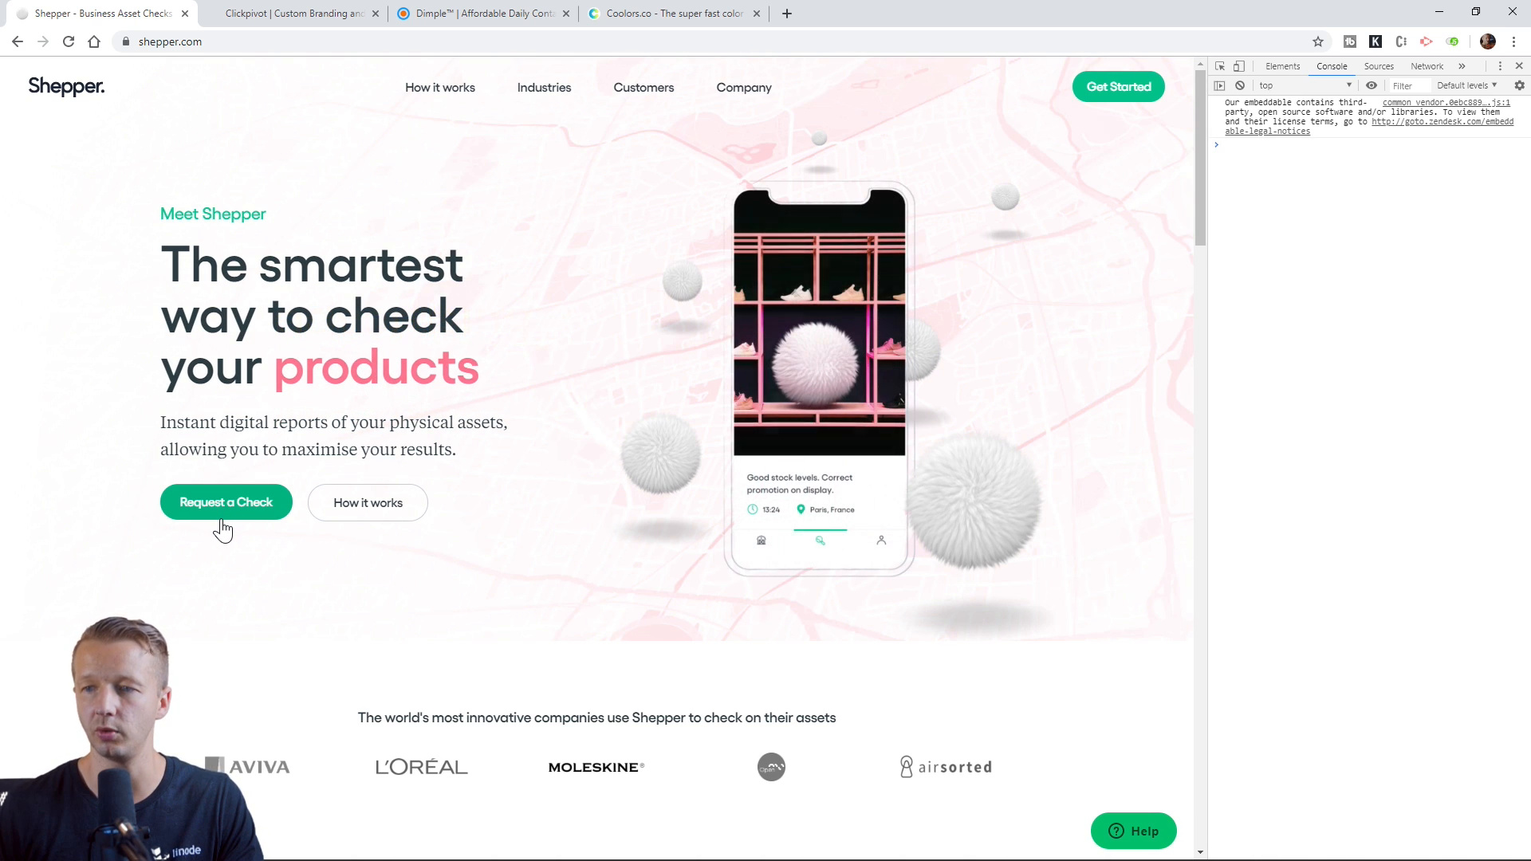
{"action": "scroll", "coordinate": [222, 528], "scroll_direction": "down", "scroll_amount": 2}
{"action": "scroll", "coordinate": [136, 526], "scroll_direction": "up", "scroll_amount": 2}
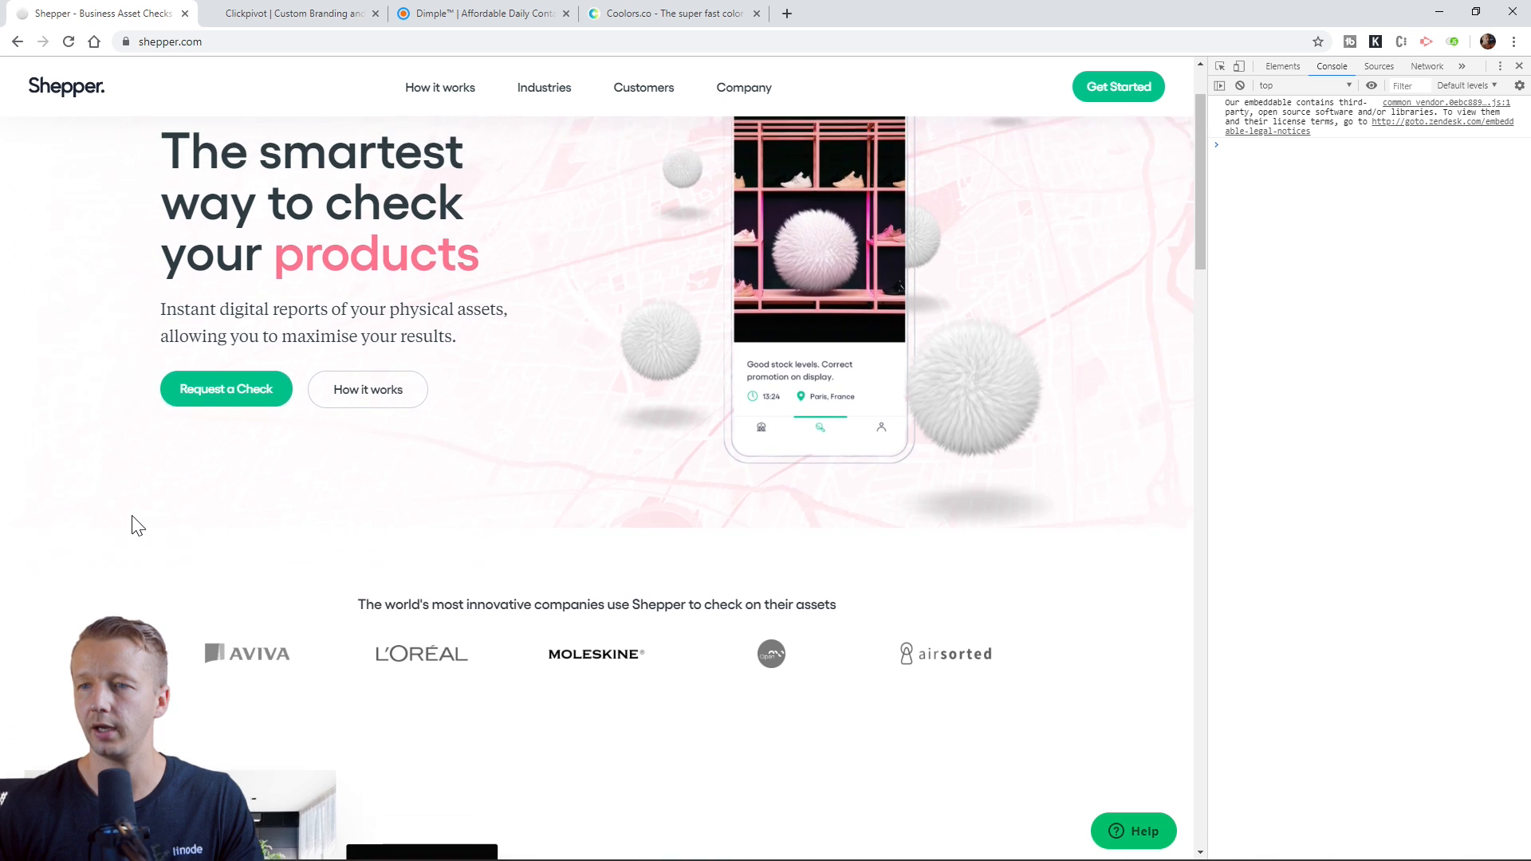
{"action": "scroll", "coordinate": [160, 511], "scroll_direction": "down", "scroll_amount": 1}
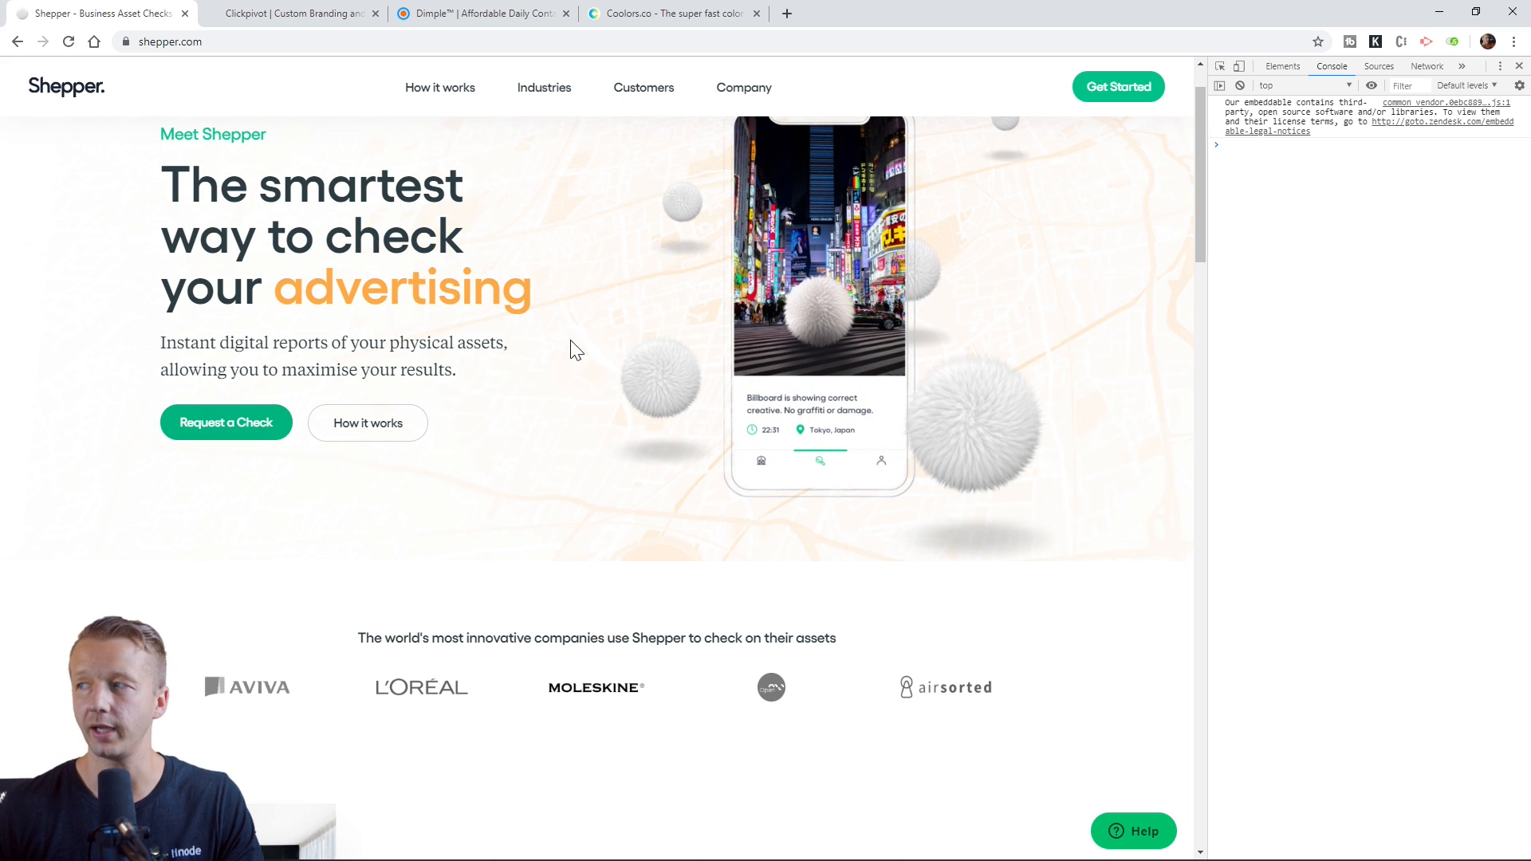
Inspect the Request a Check button and open the background colour of its c-btn--accent link.
{"action": "left_click", "coordinate": [1221, 67]}
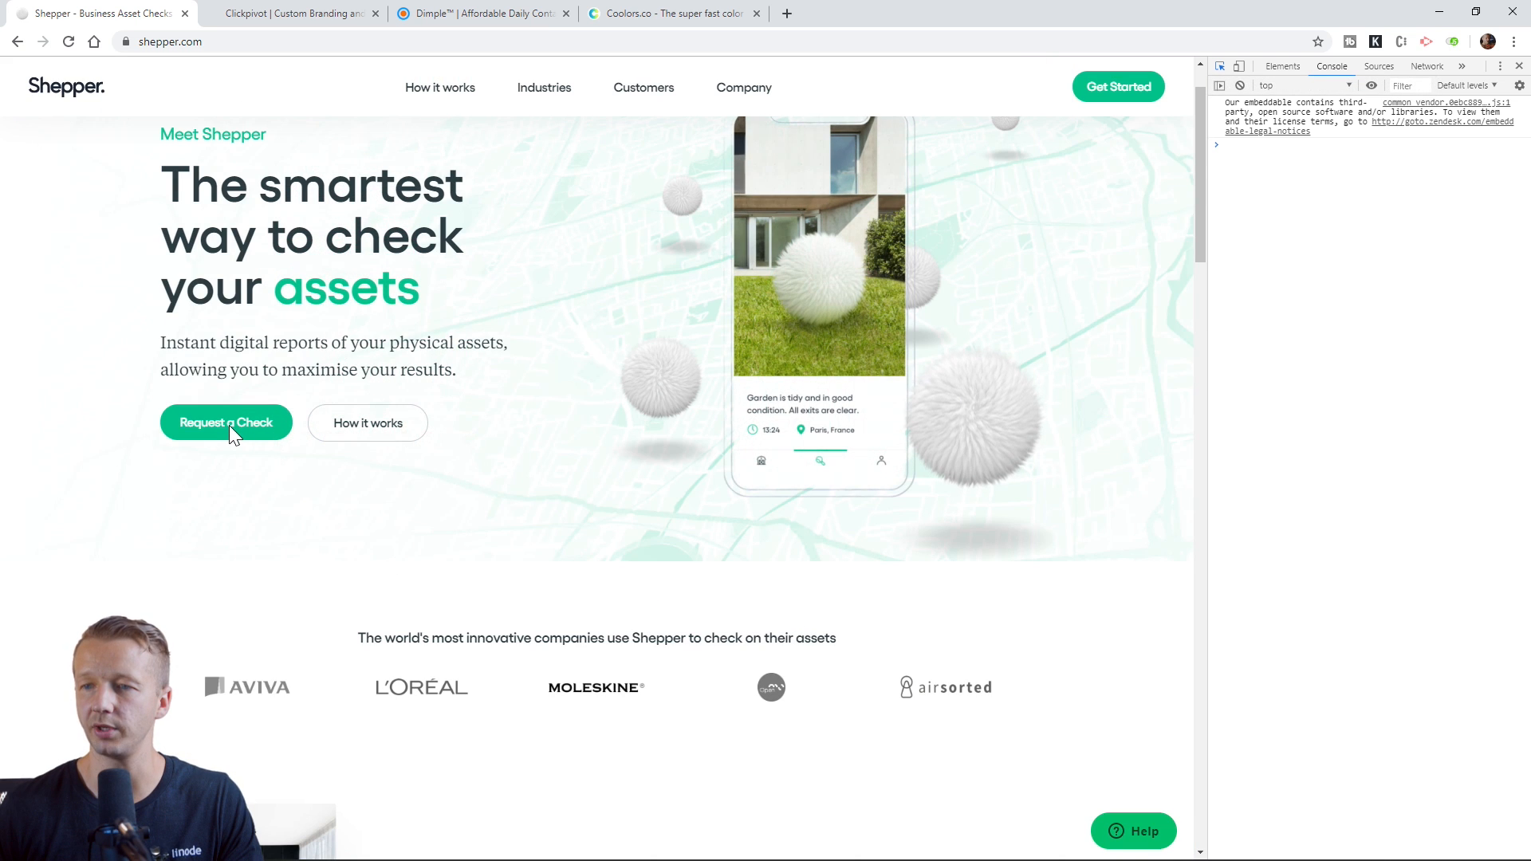
{"action": "left_click", "coordinate": [228, 424]}
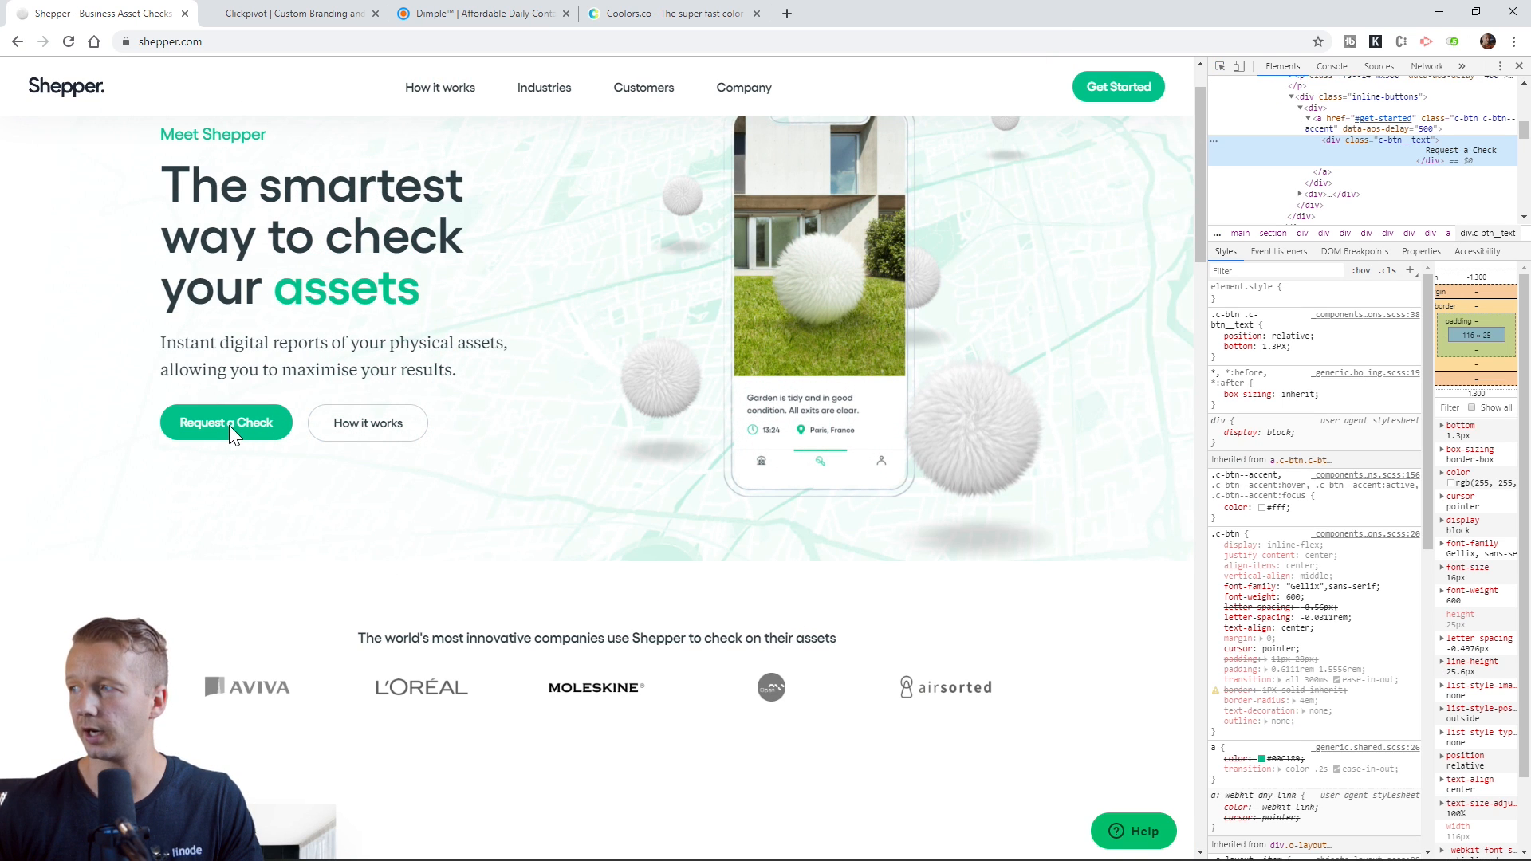
{"action": "left_click", "coordinate": [1333, 119]}
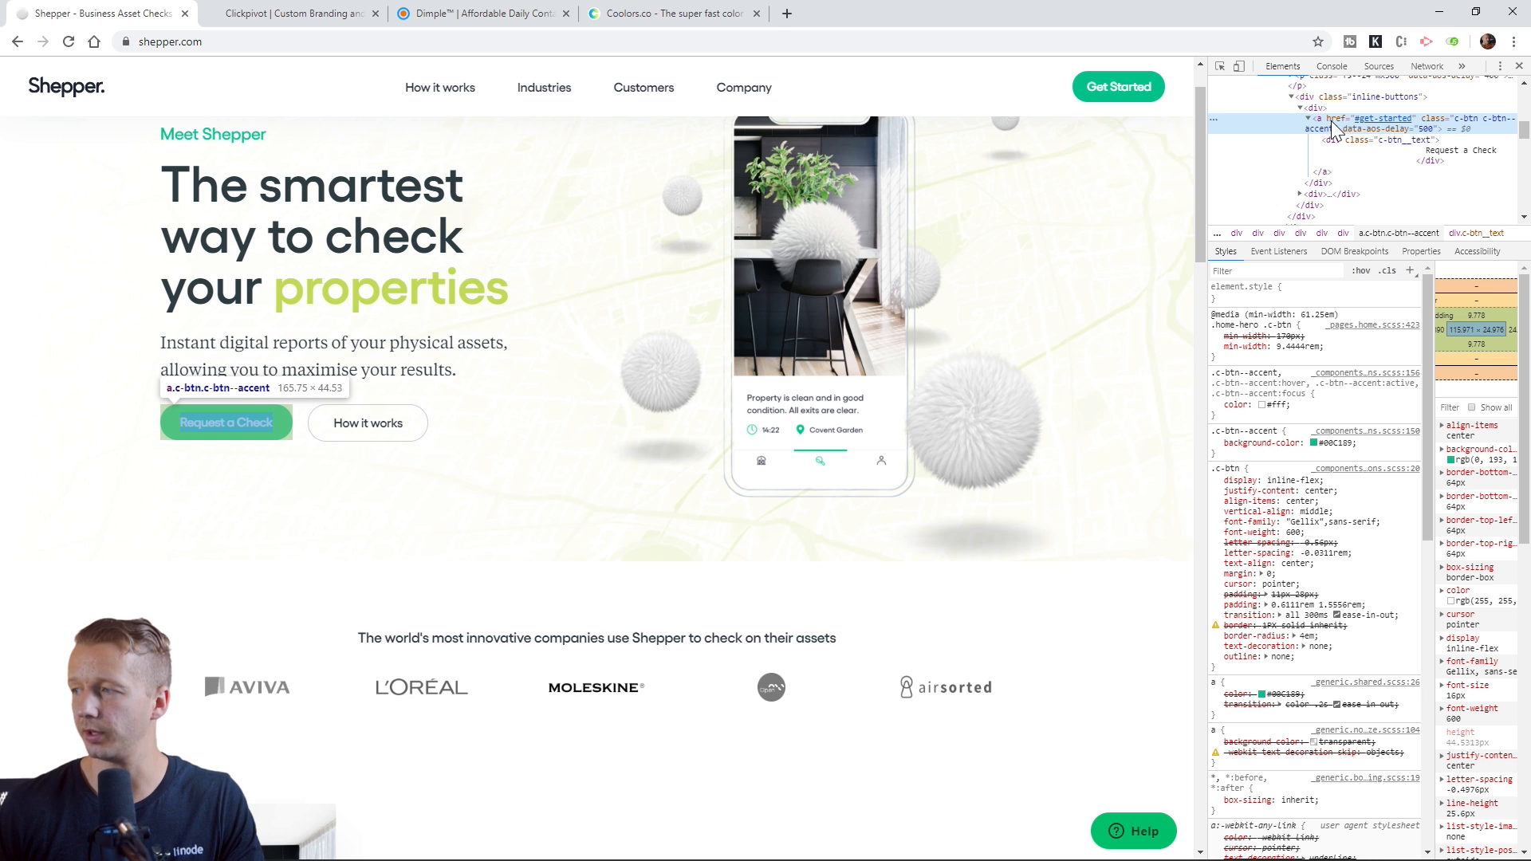
{"action": "left_click", "coordinate": [1313, 443]}
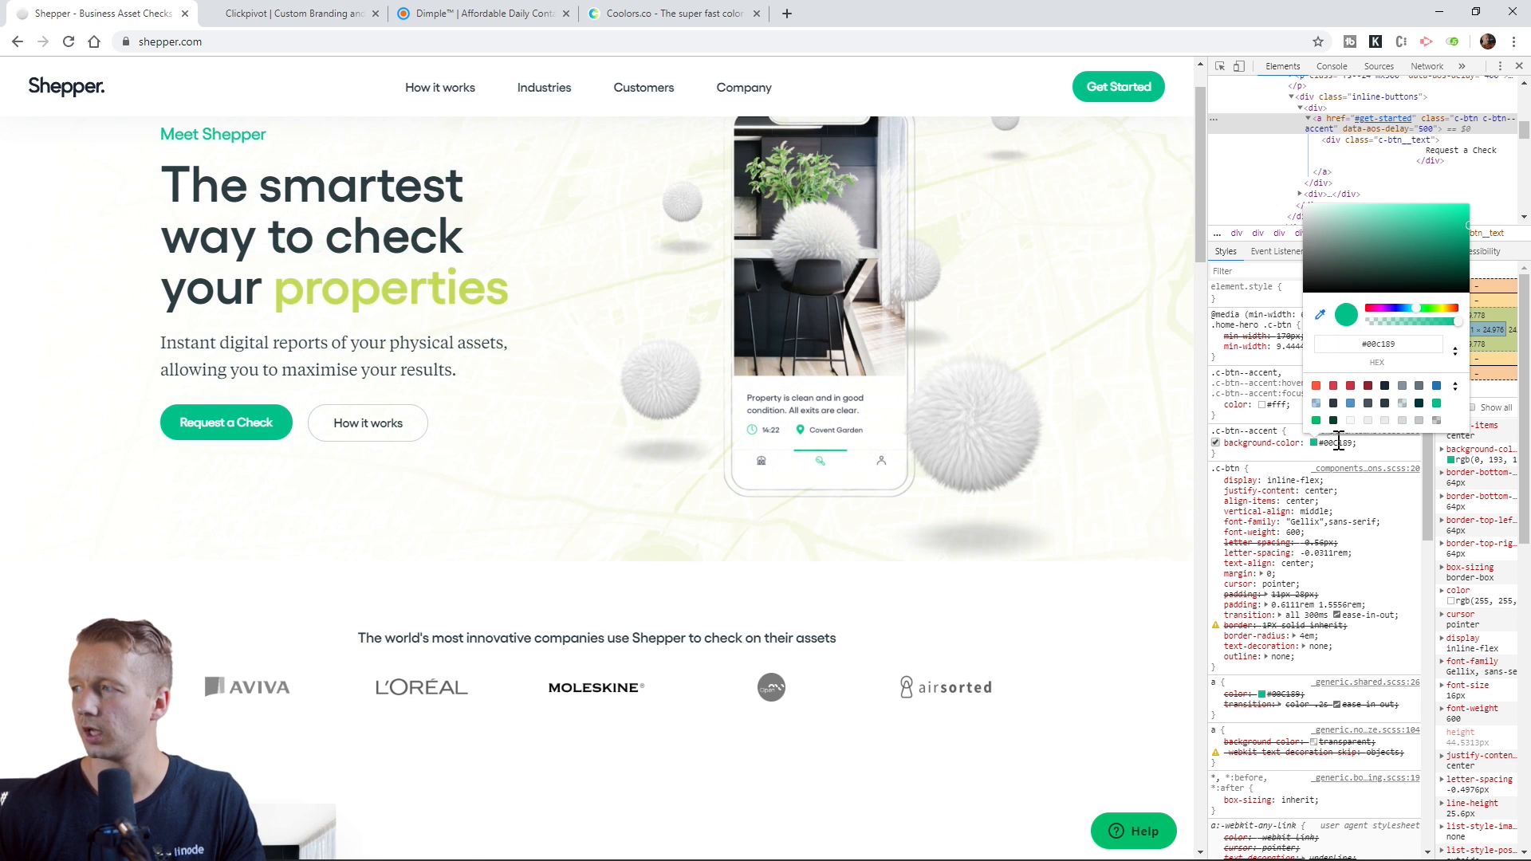
Open the text colour of the button's c-btn__text element and expand its contrast ratio details.
{"action": "left_click", "coordinate": [1364, 141]}
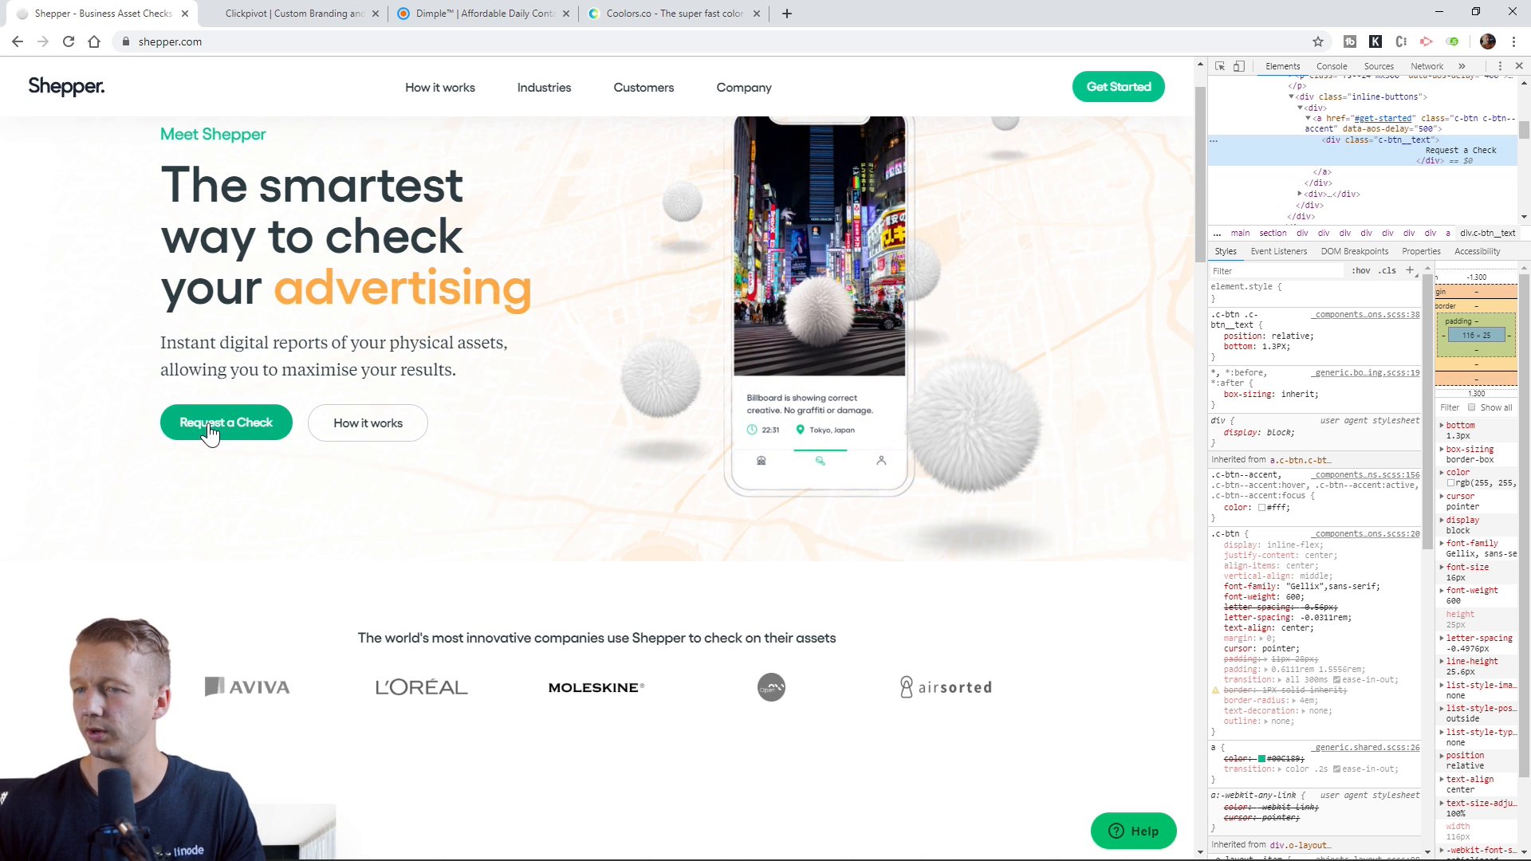
{"action": "left_click", "coordinate": [1262, 507]}
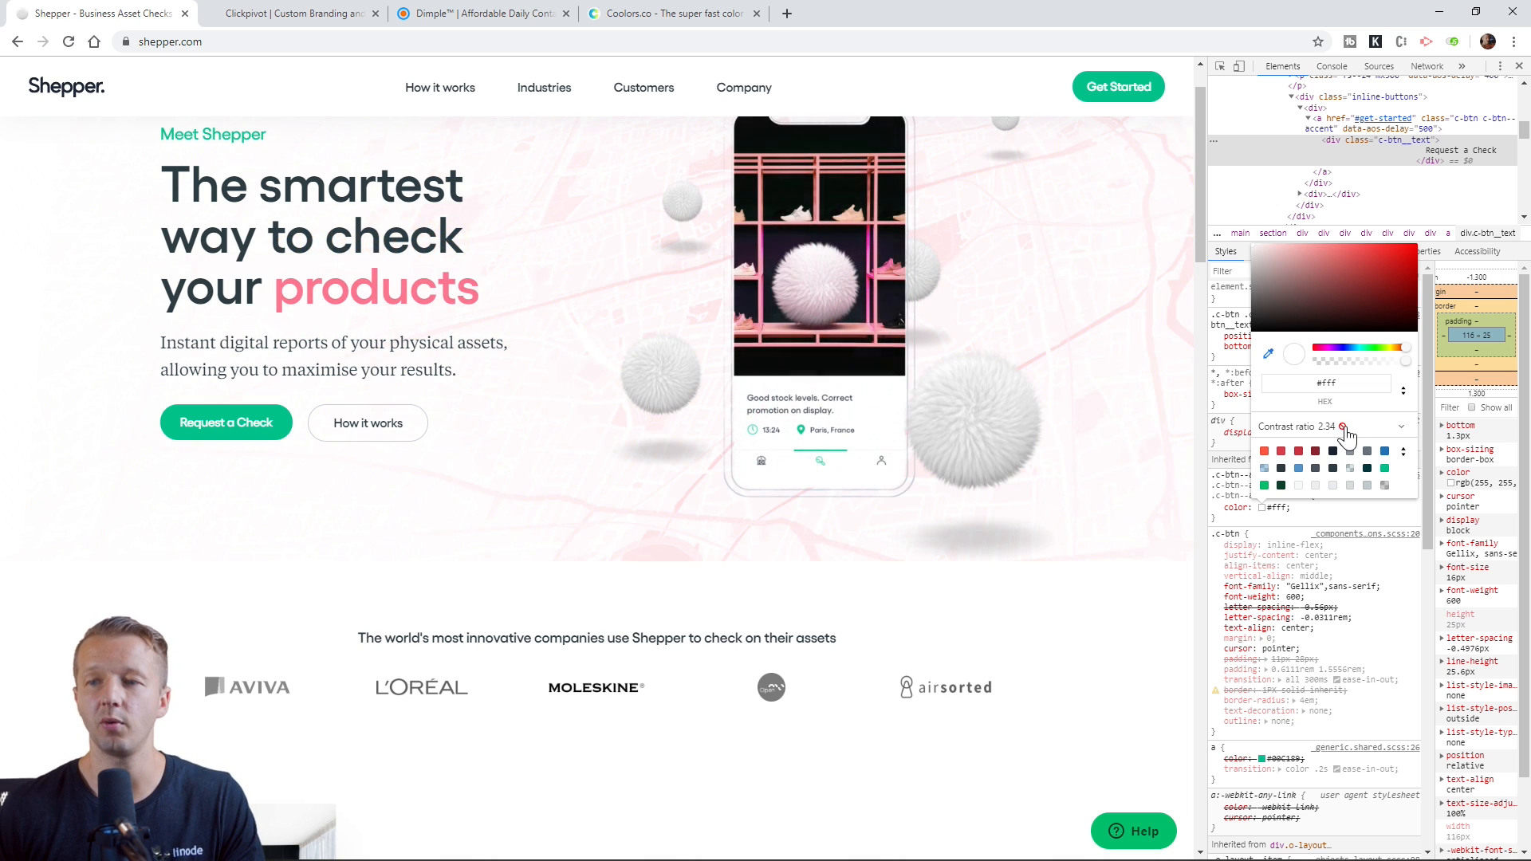
{"action": "left_click", "coordinate": [1392, 428]}
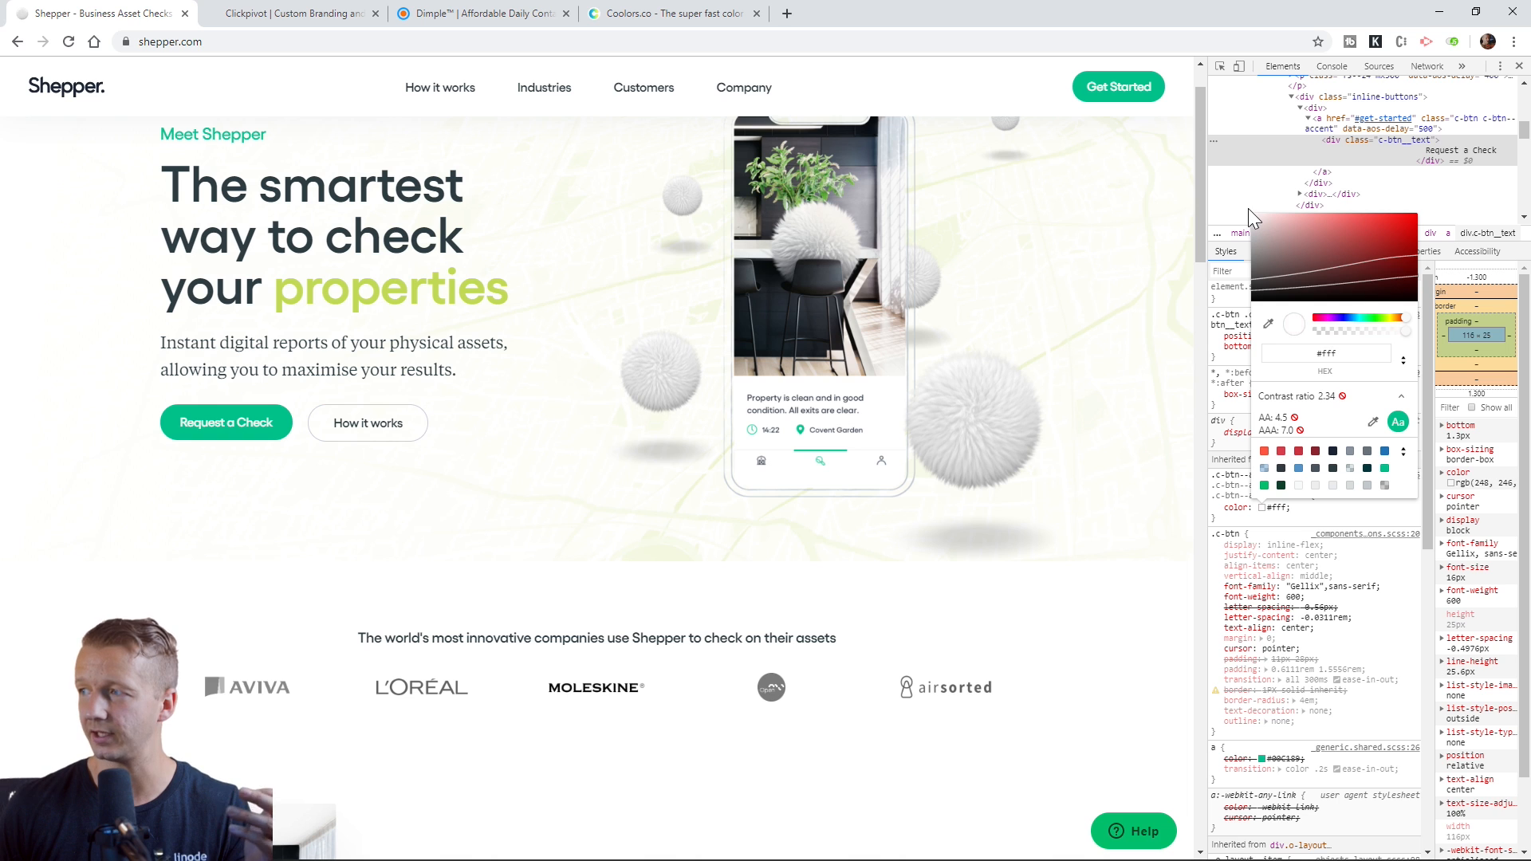
Try the dark text colours #392323, #141313, #000 and #342f2f on the Request a Check button.
{"action": "left_click_drag", "start_coordinate": [1253, 225], "coordinate": [1314, 282]}
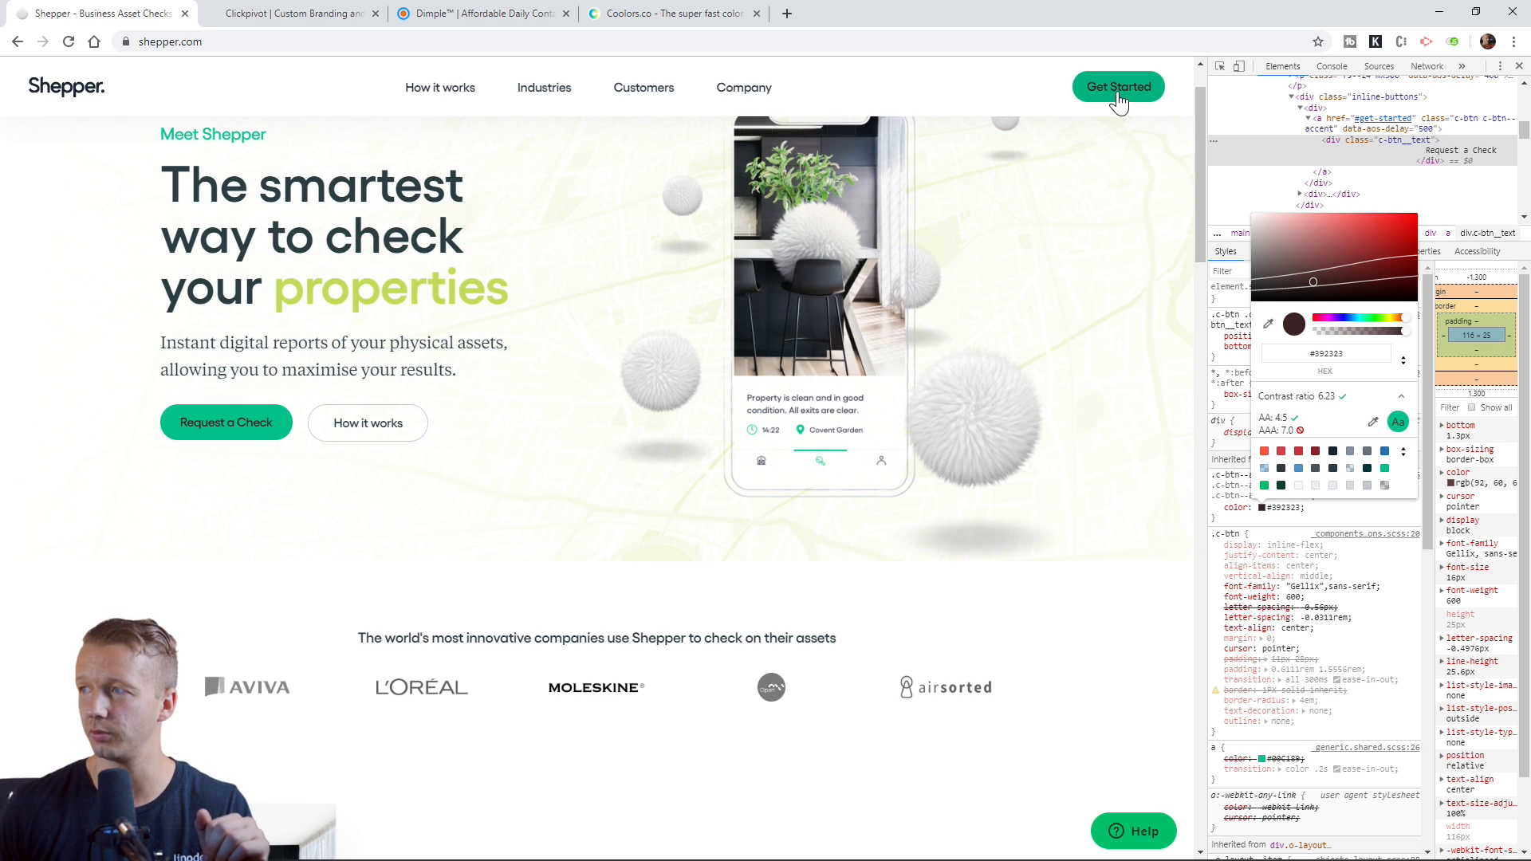
{"action": "left_click_drag", "start_coordinate": [1318, 280], "coordinate": [1259, 296]}
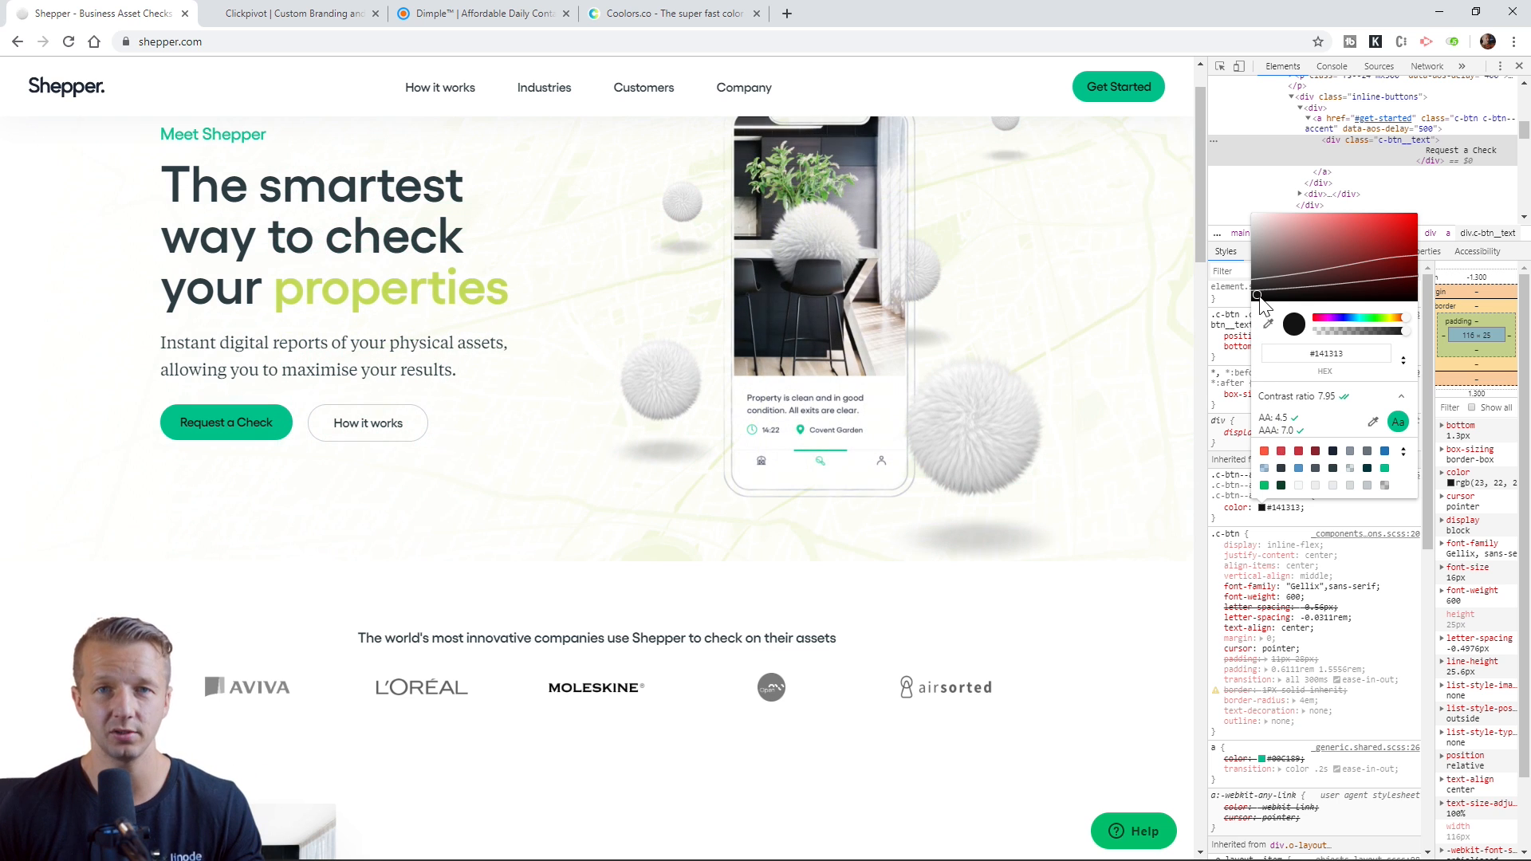
{"action": "left_click_drag", "start_coordinate": [1260, 303], "coordinate": [1405, 335]}
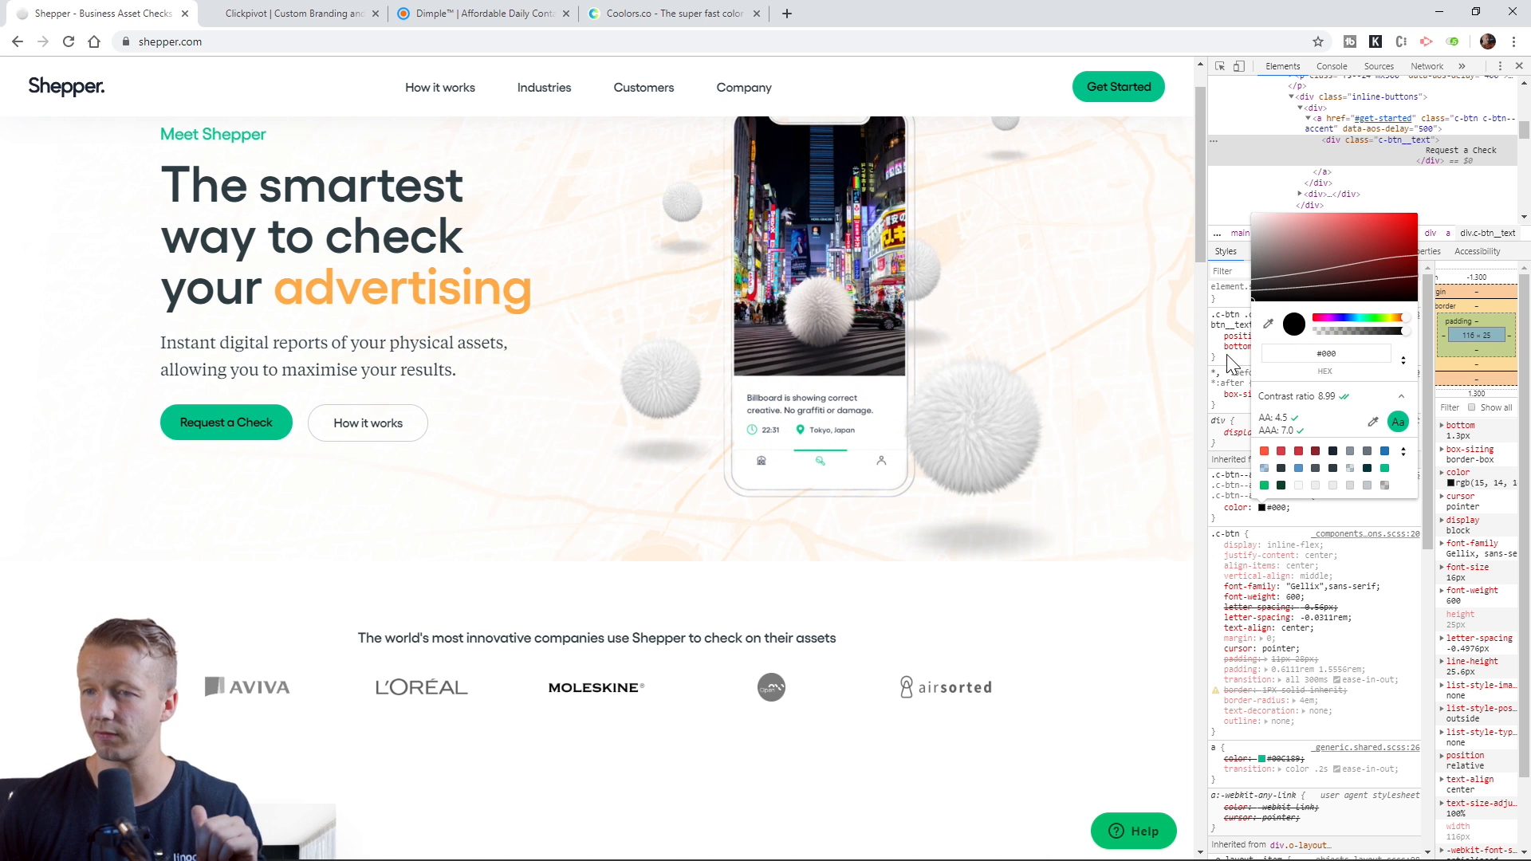
{"action": "left_click_drag", "start_coordinate": [1254, 306], "coordinate": [1266, 285]}
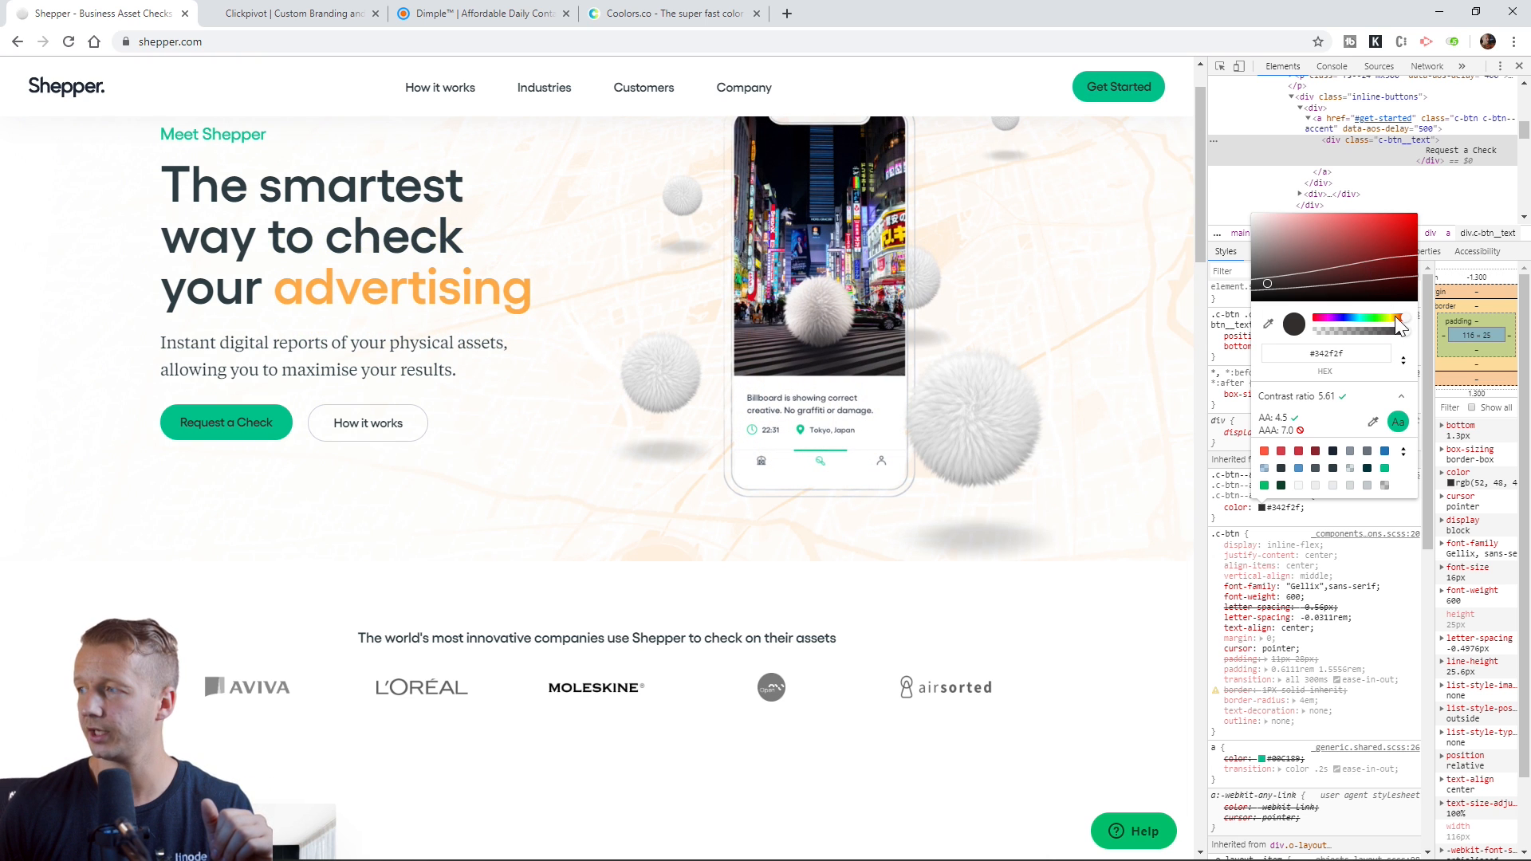
Shift the button text's hue to green and set the text colour to the dark, saturated green #003f28.
{"action": "left_click_drag", "start_coordinate": [1400, 318], "coordinate": [1343, 318]}
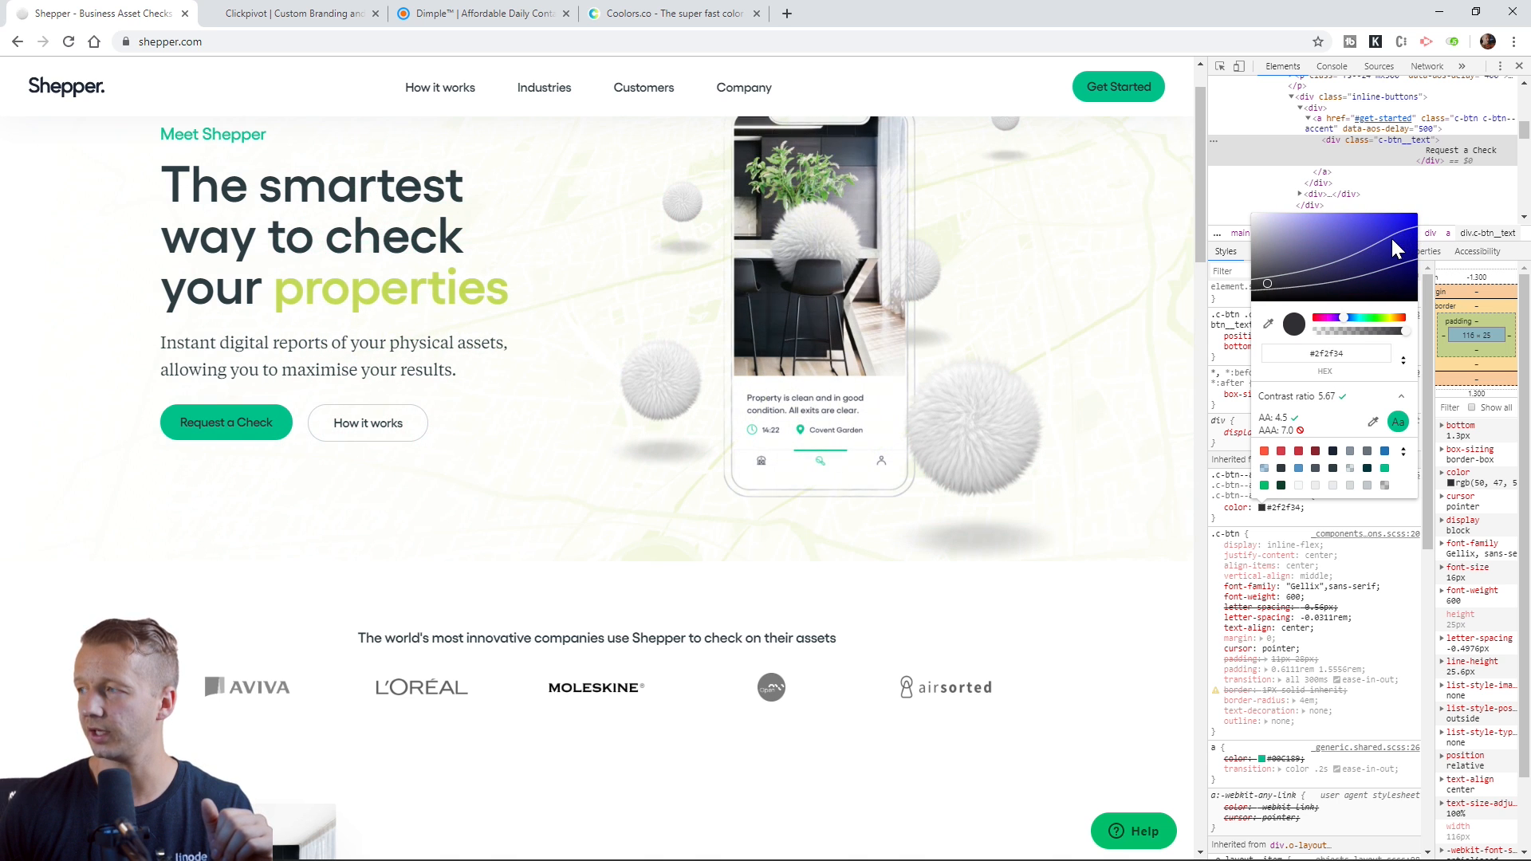
{"action": "left_click_drag", "start_coordinate": [1343, 319], "coordinate": [1348, 322]}
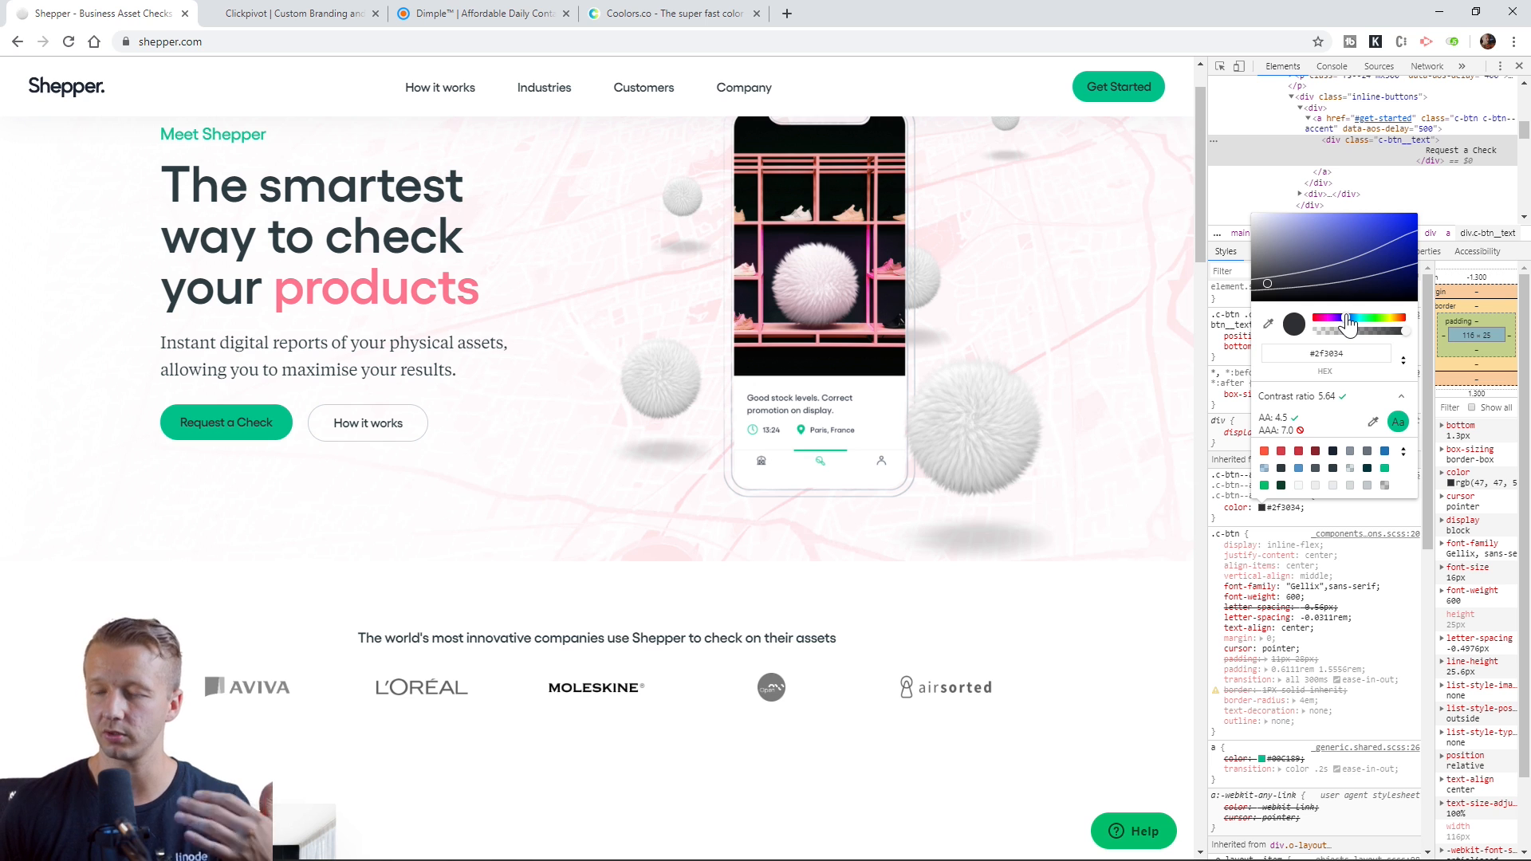
{"action": "left_click_drag", "start_coordinate": [1347, 323], "coordinate": [1368, 328]}
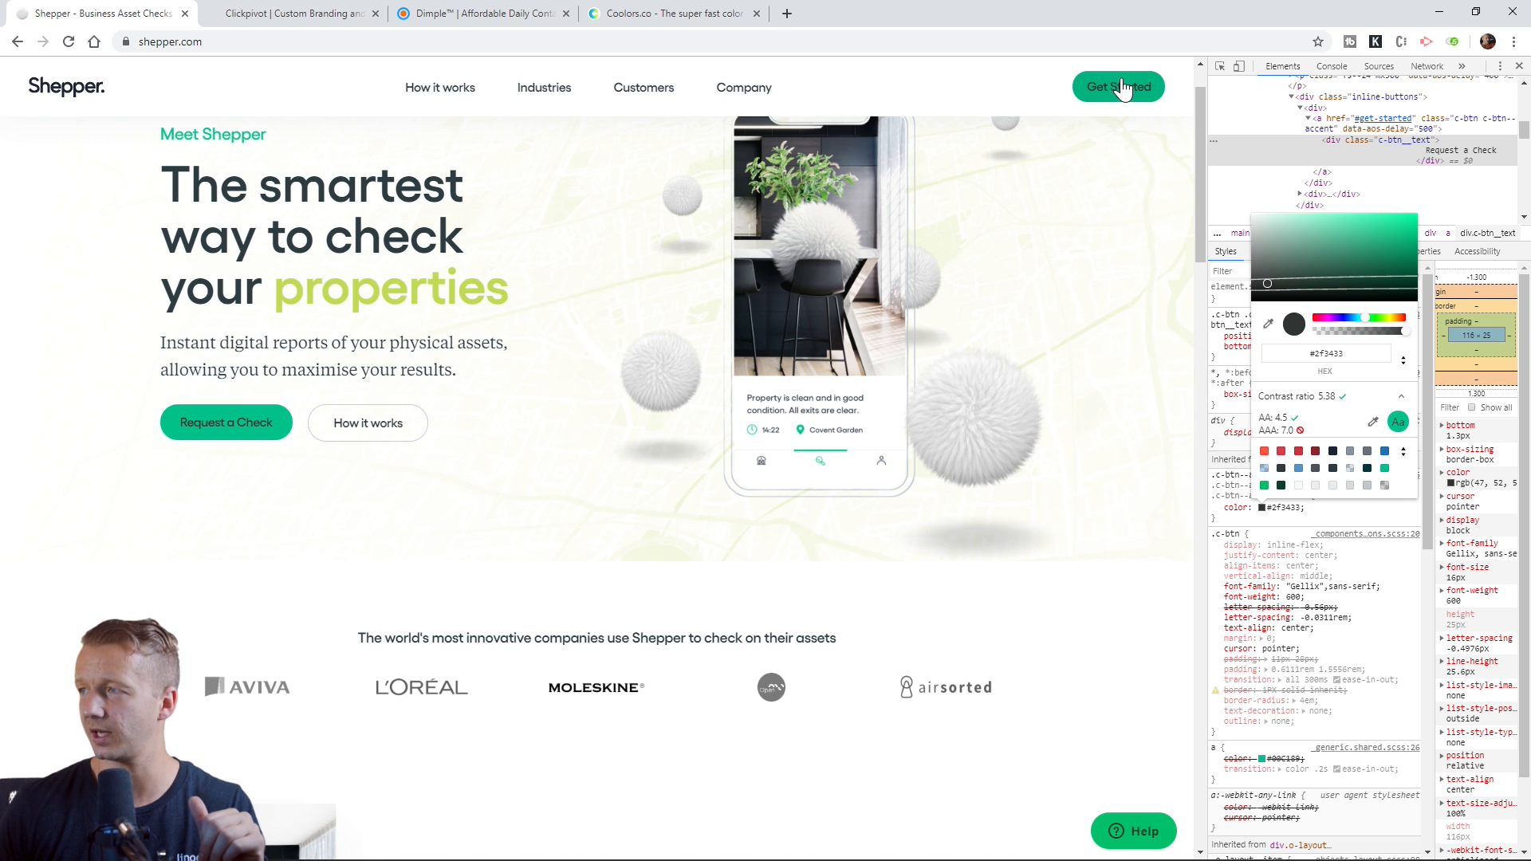
{"action": "left_click_drag", "start_coordinate": [1282, 282], "coordinate": [1410, 284]}
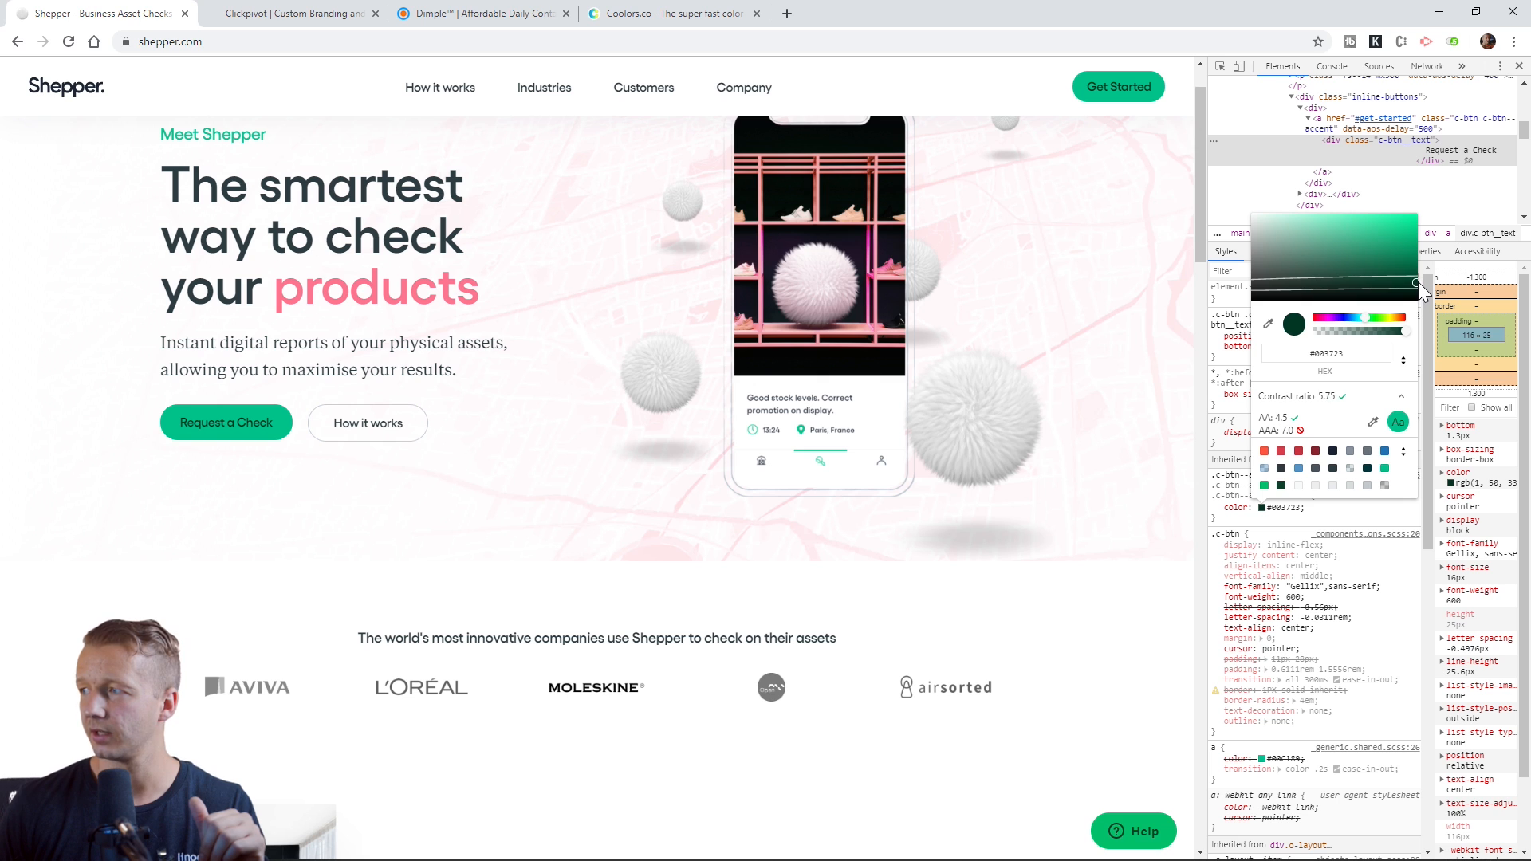
{"action": "left_click_drag", "start_coordinate": [1420, 288], "coordinate": [1417, 280]}
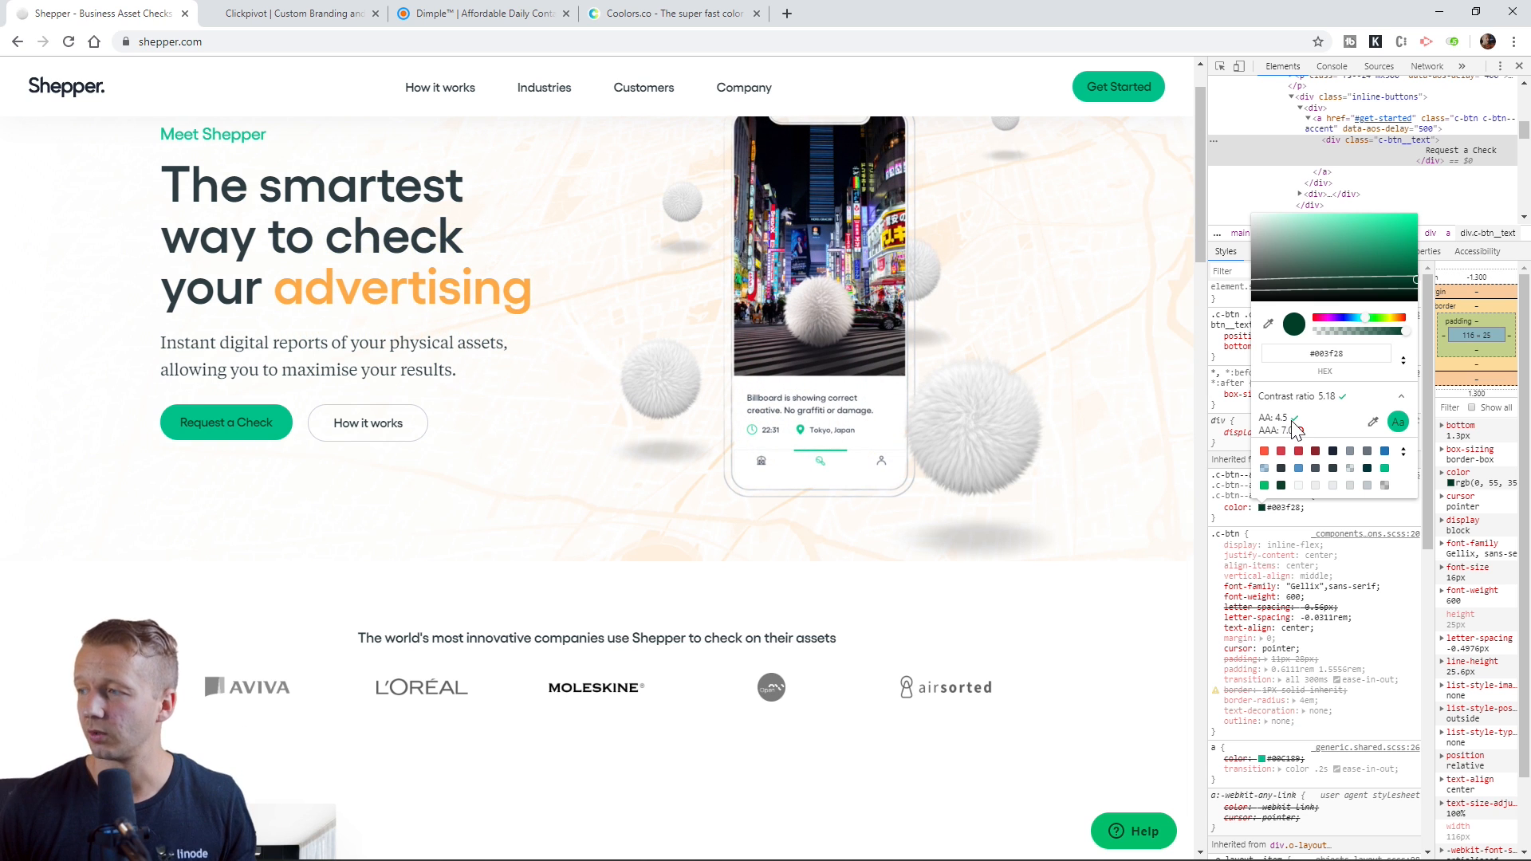
Switch to the Clickpivot website and look through its sections, ending at the services section.
{"action": "left_click", "coordinate": [249, 16]}
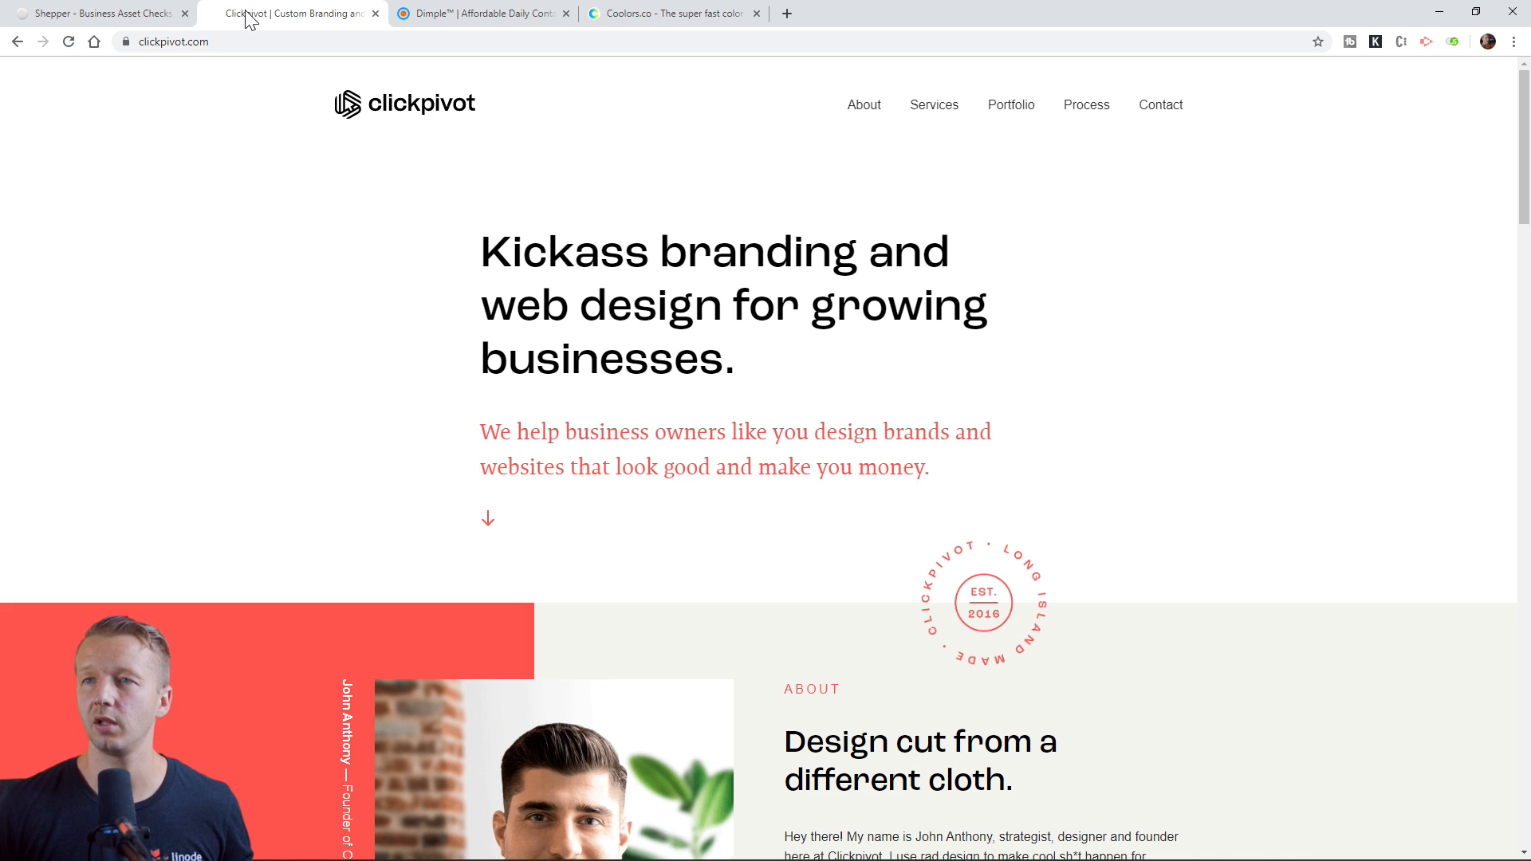
{"action": "scroll", "coordinate": [323, 303], "scroll_direction": "down", "scroll_amount": 7}
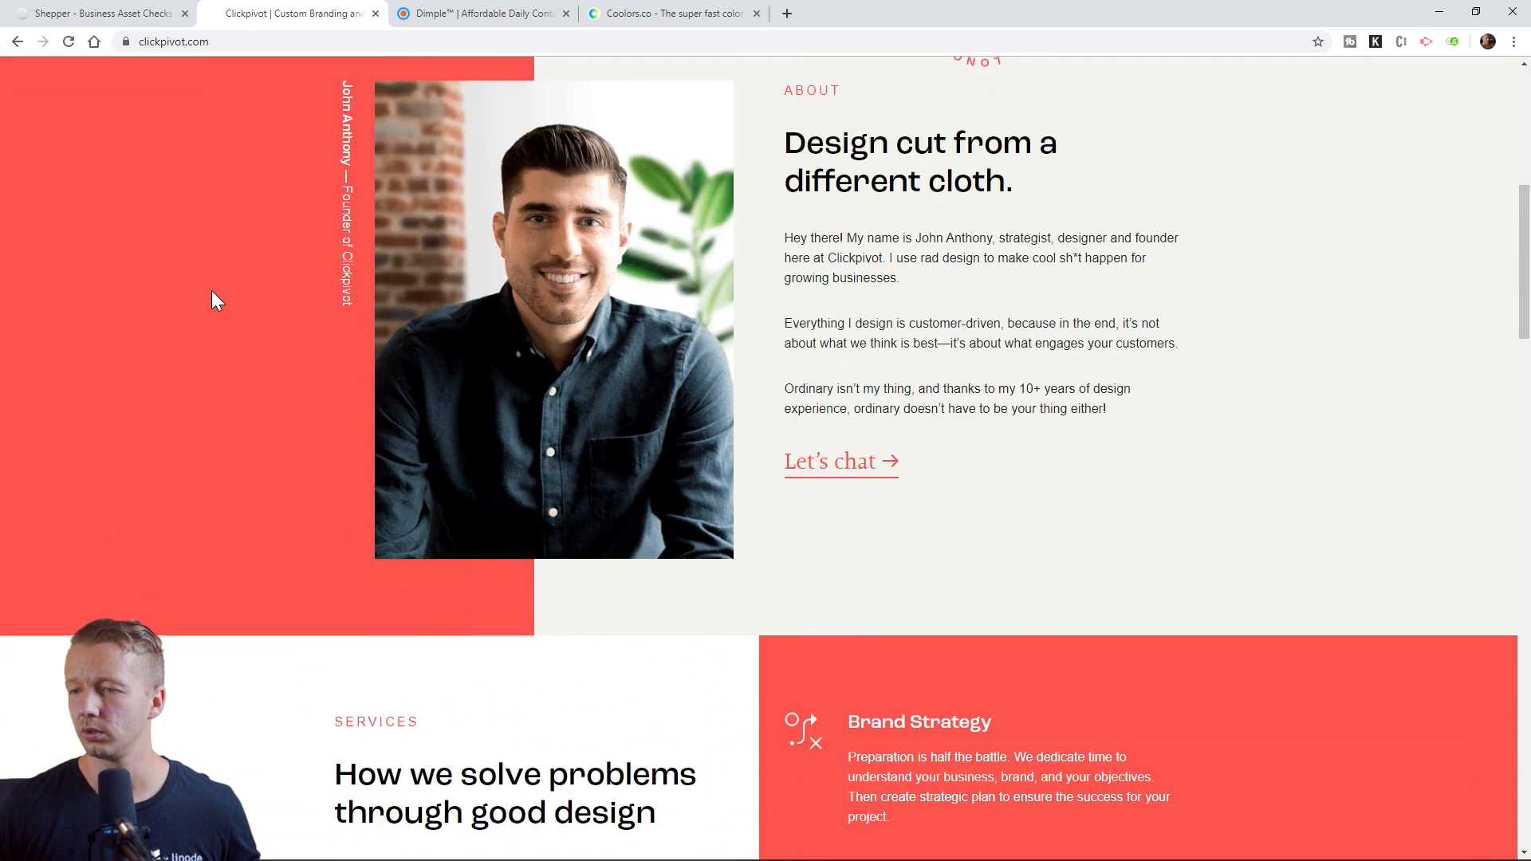
{"action": "scroll", "coordinate": [212, 300], "scroll_direction": "down", "scroll_amount": 5}
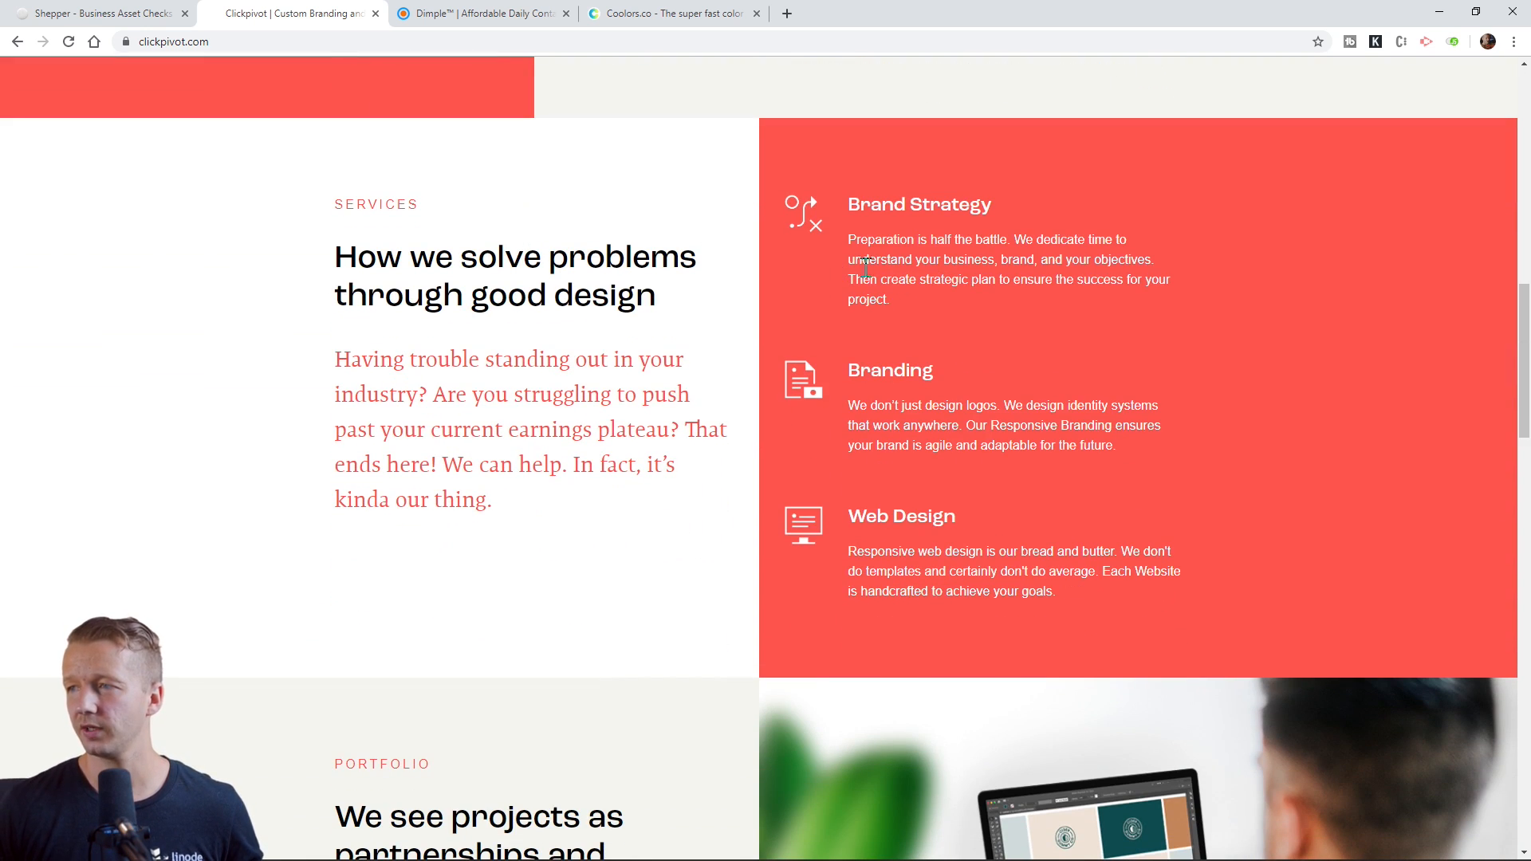
{"action": "scroll", "coordinate": [1051, 277], "scroll_direction": "down", "scroll_amount": 10}
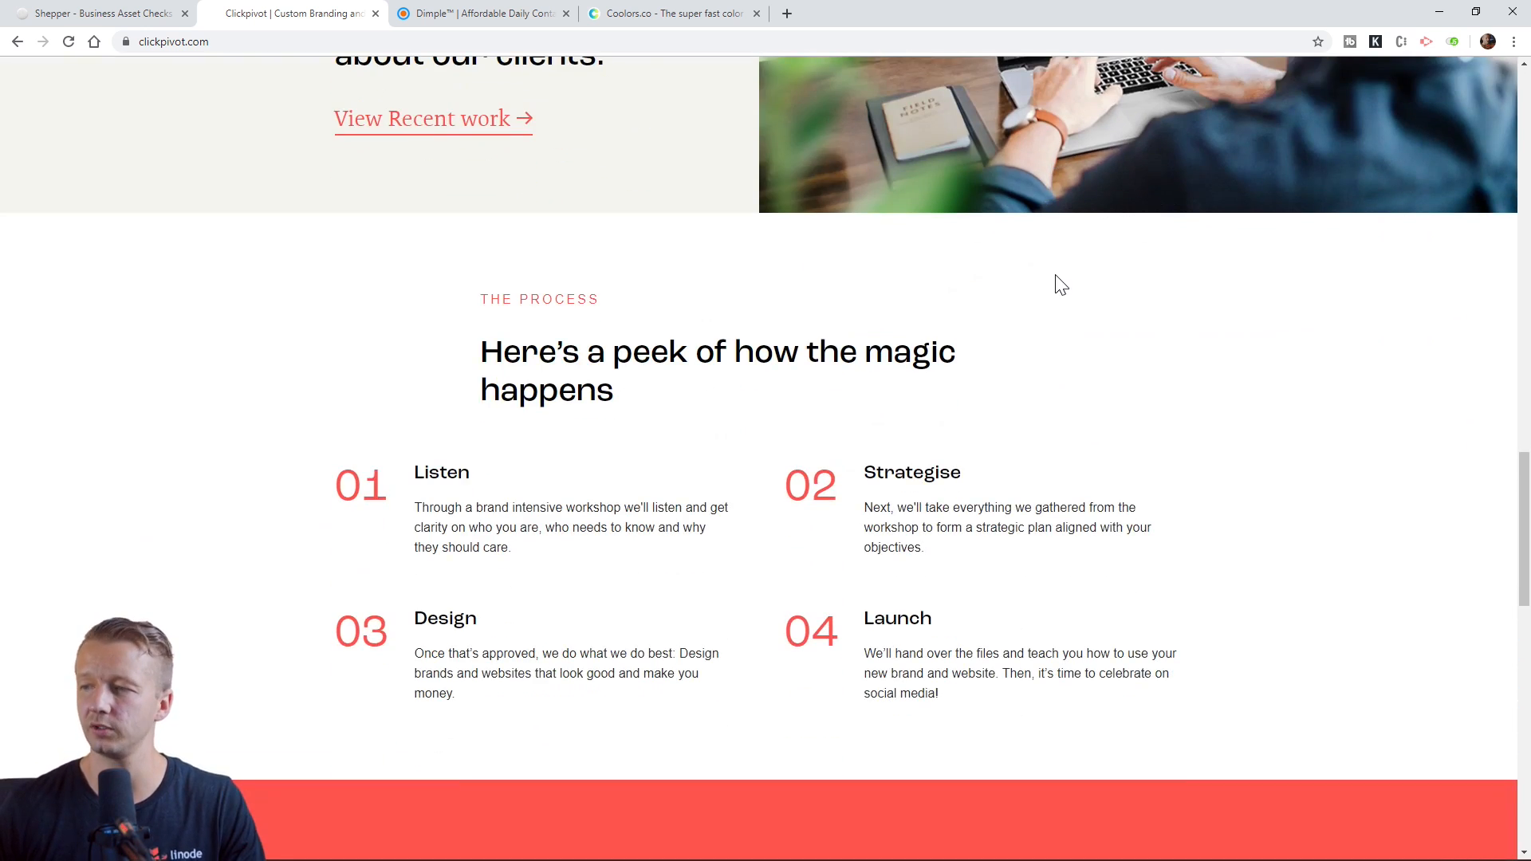
{"action": "scroll", "coordinate": [1047, 285], "scroll_direction": "up", "scroll_amount": 10}
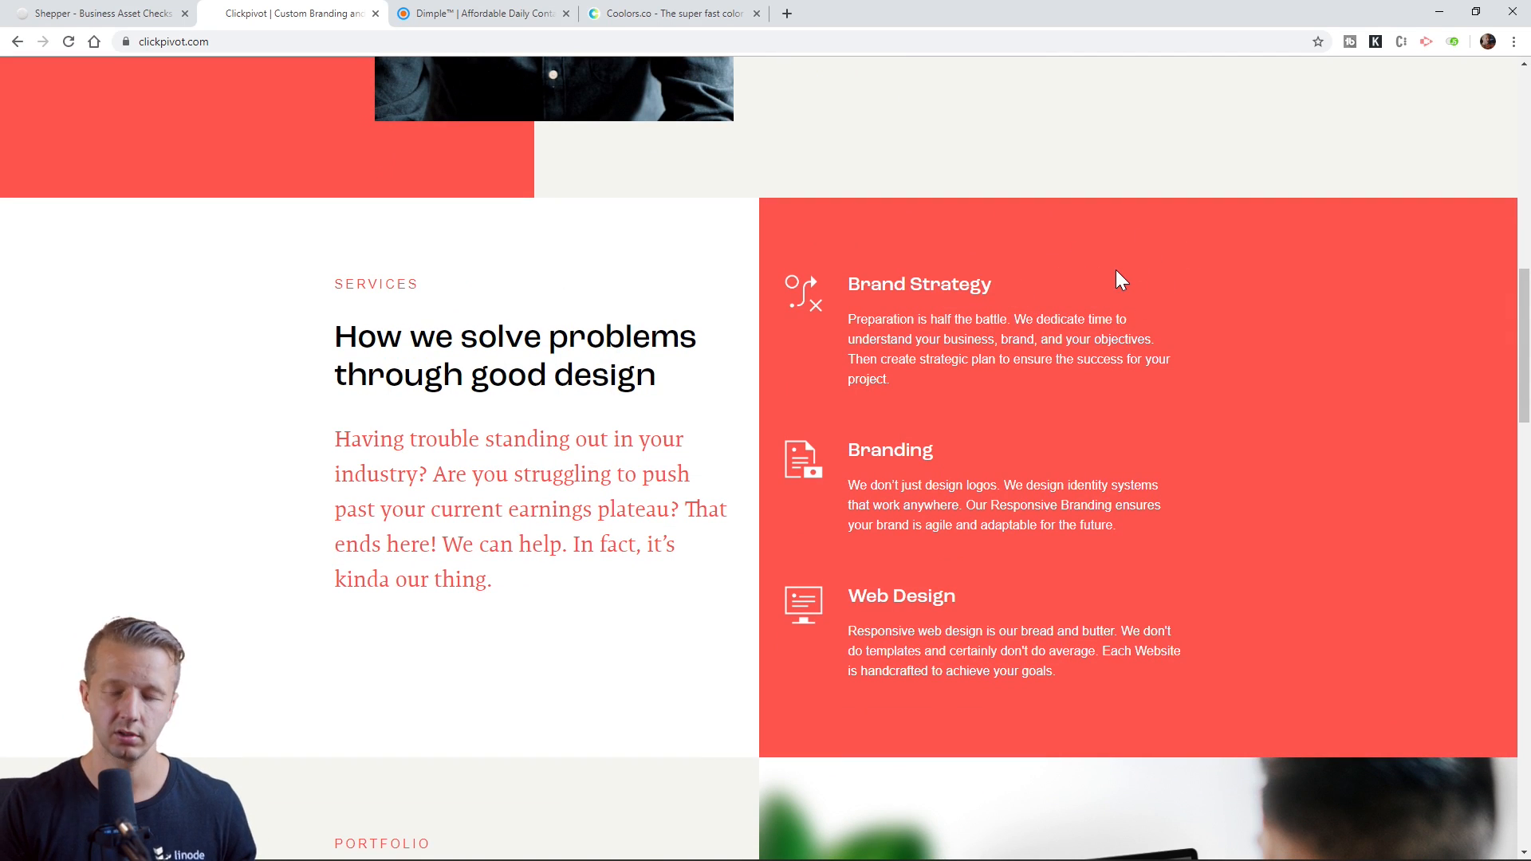
Inspect the Brand Strategy heading with the developer tools and expand the contrast ratio details of its text colour.
{"action": "key", "text": "ctrl+shift+j"}
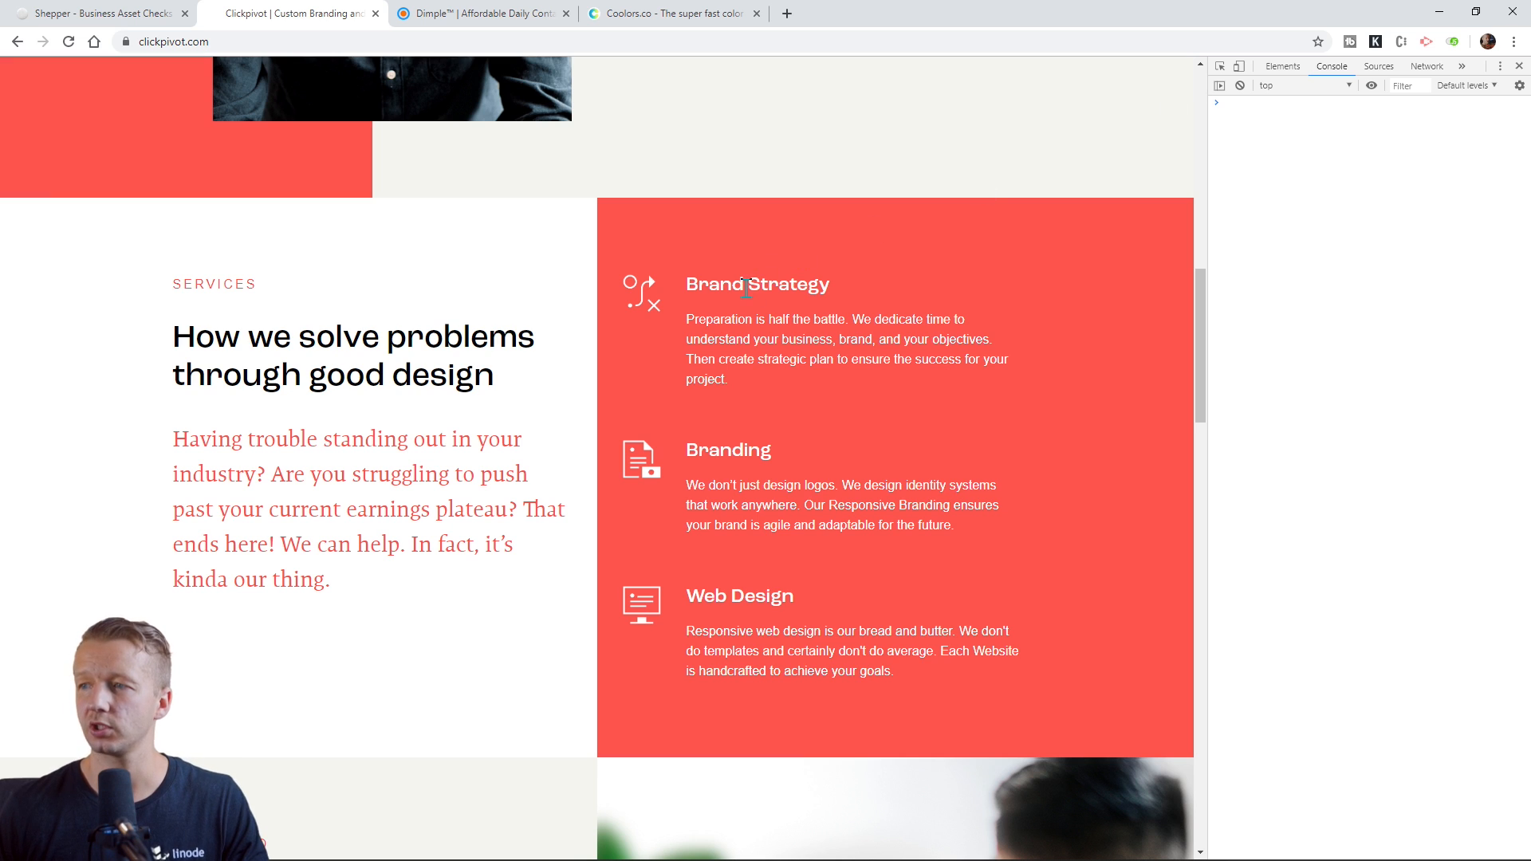
{"action": "left_click", "coordinate": [922, 273]}
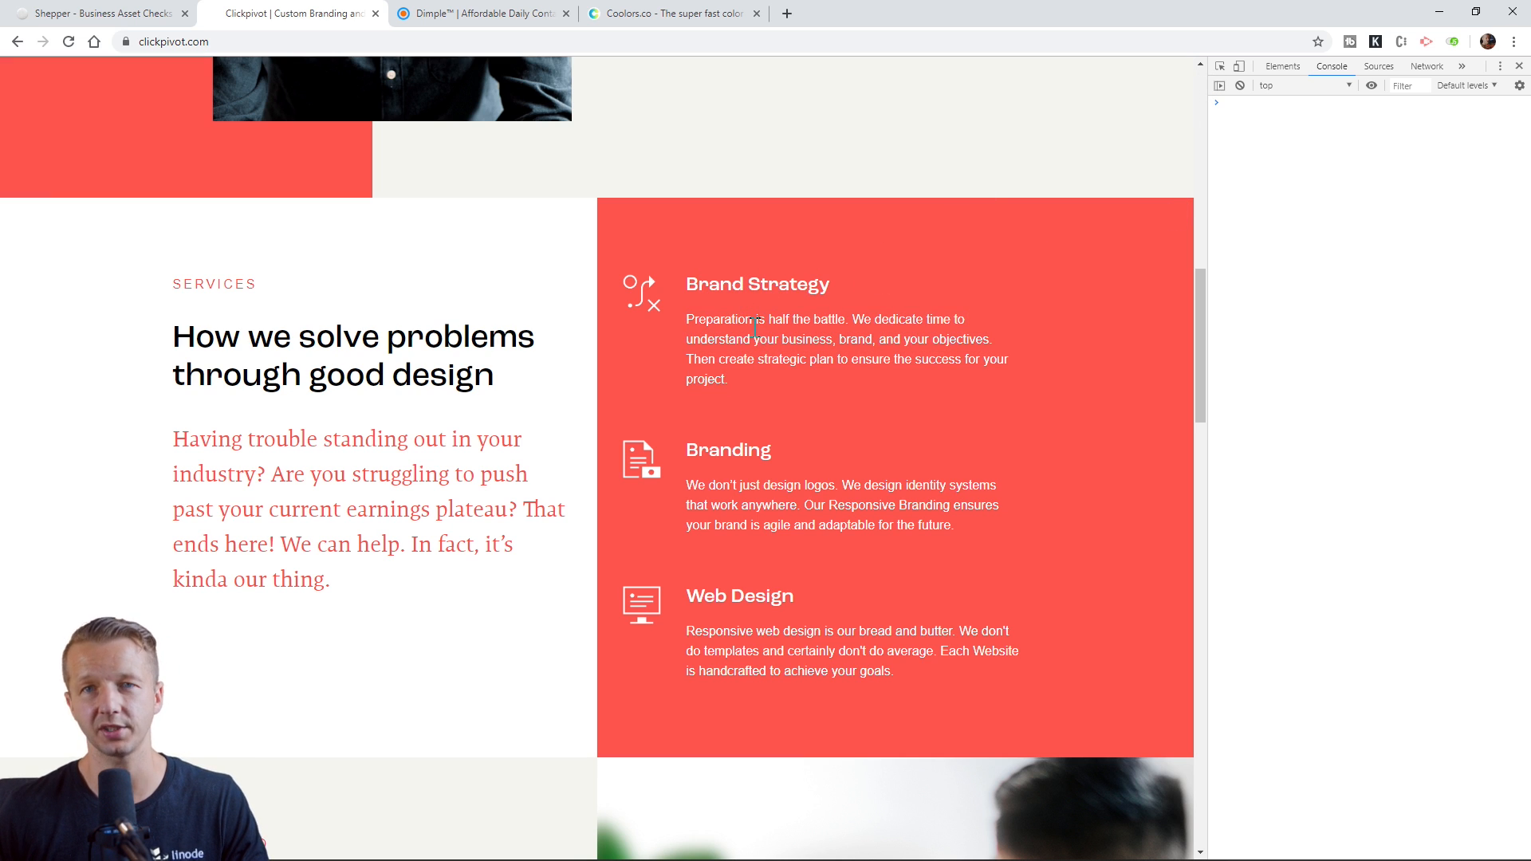
{"action": "left_click", "coordinate": [1223, 69]}
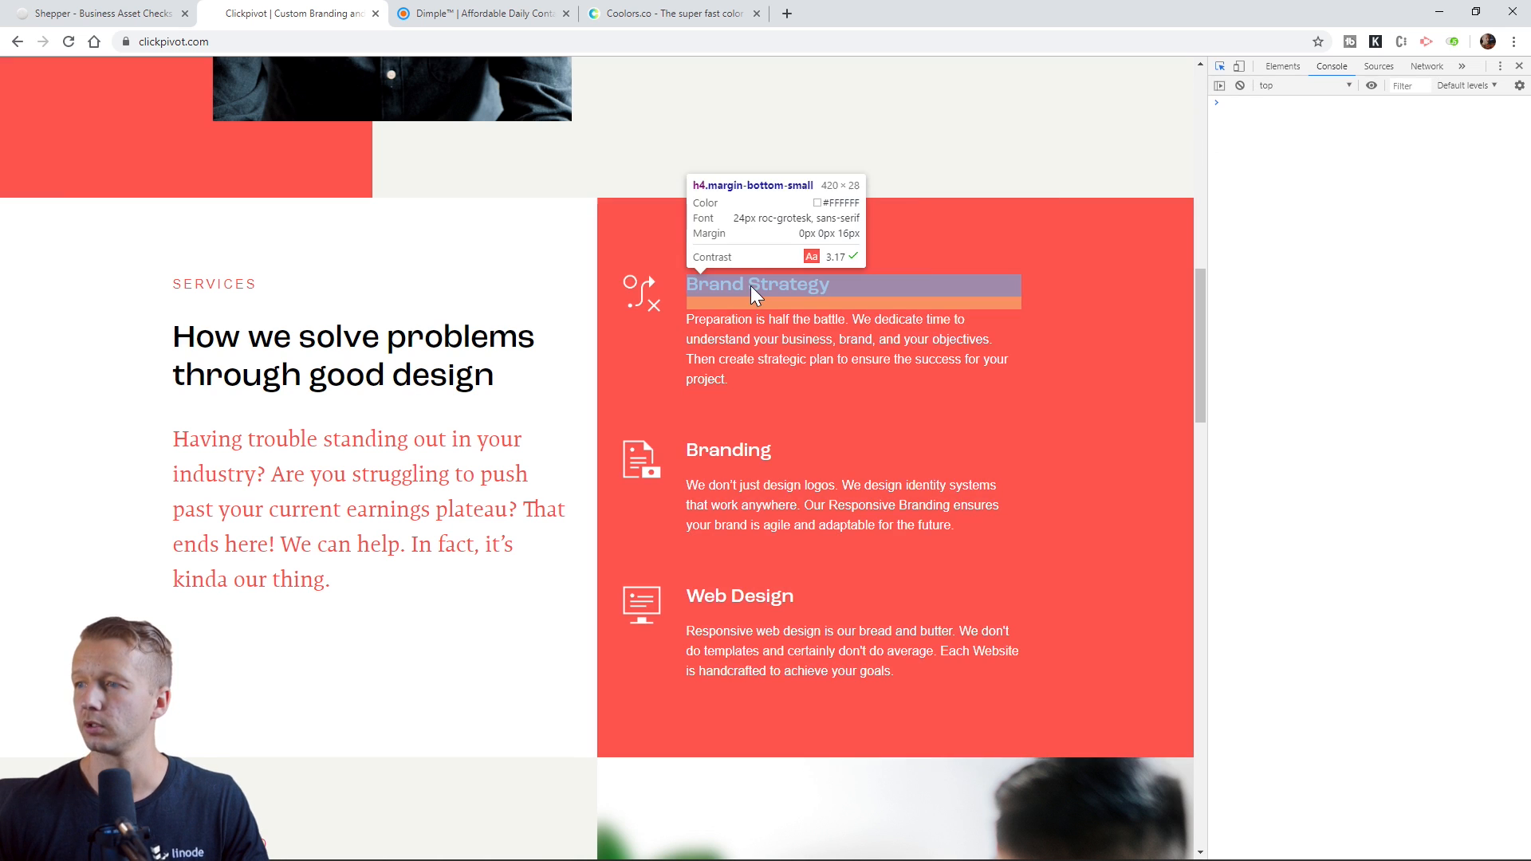
{"action": "left_click", "coordinate": [749, 285]}
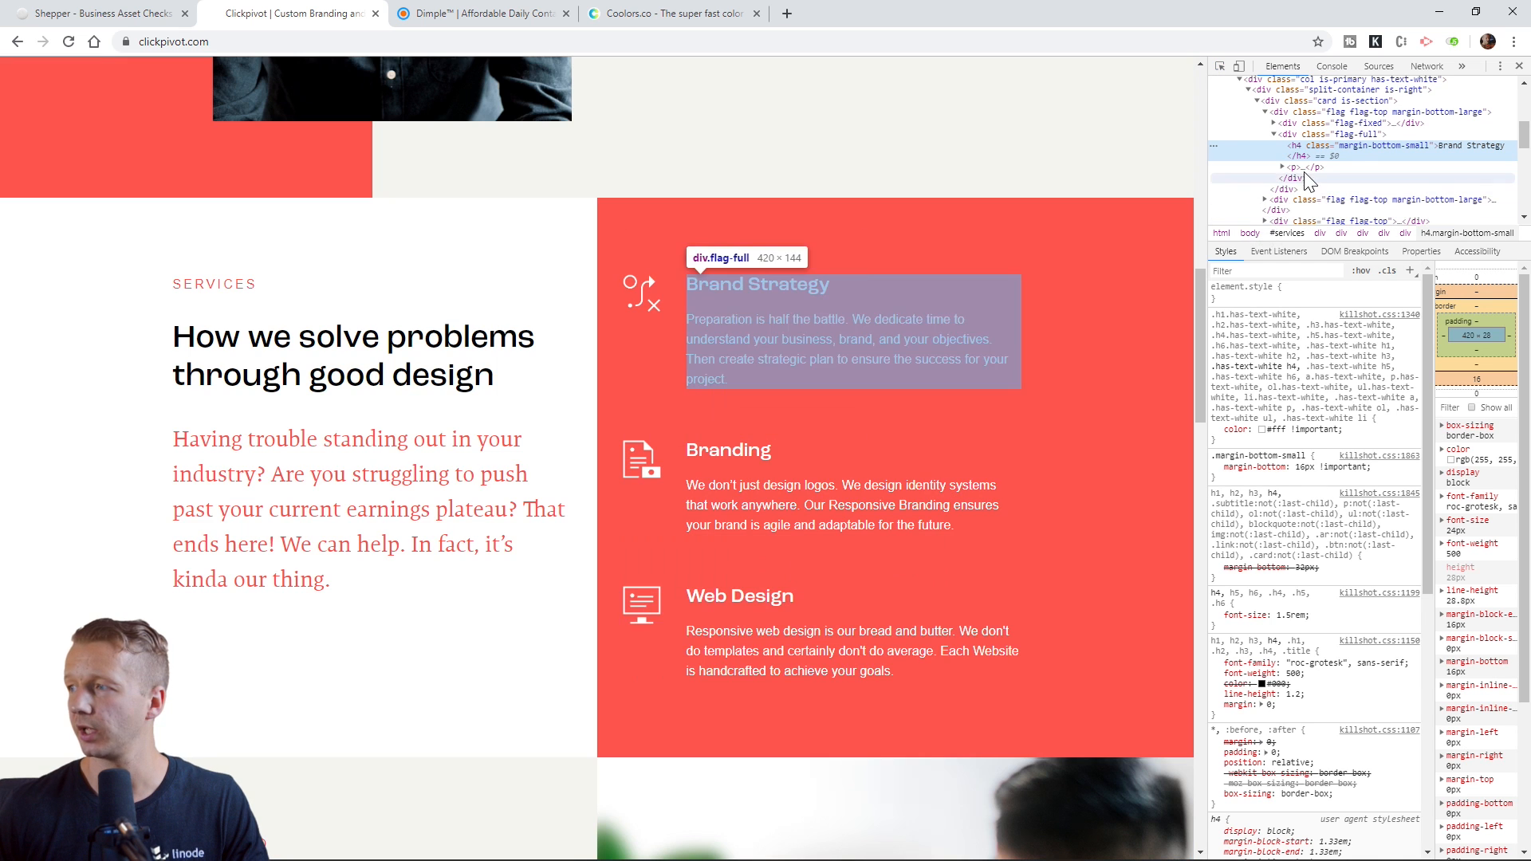
{"action": "left_click", "coordinate": [1262, 430]}
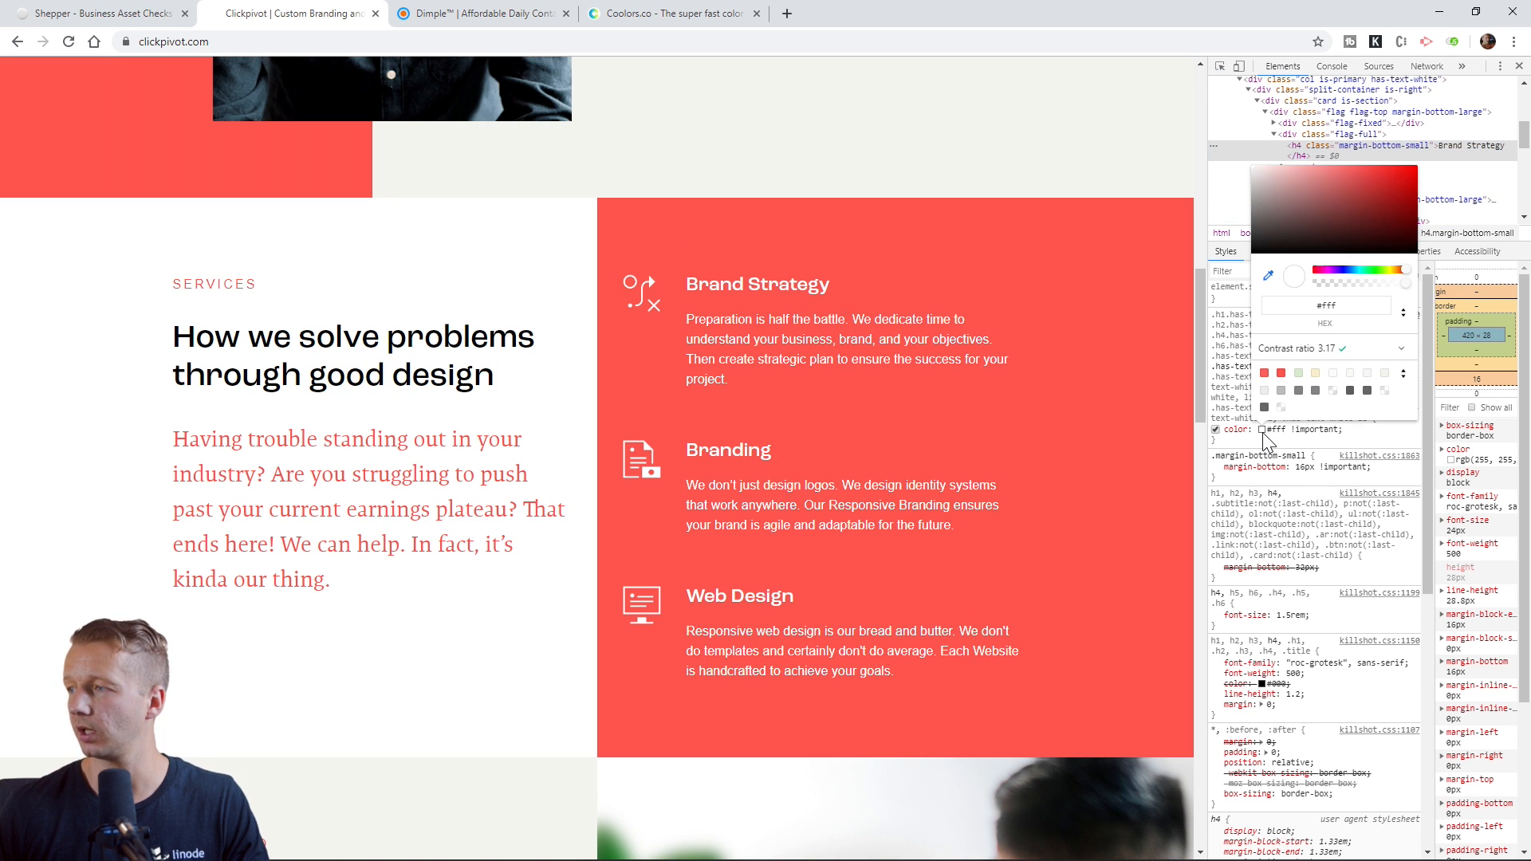
{"action": "left_click", "coordinate": [1401, 349]}
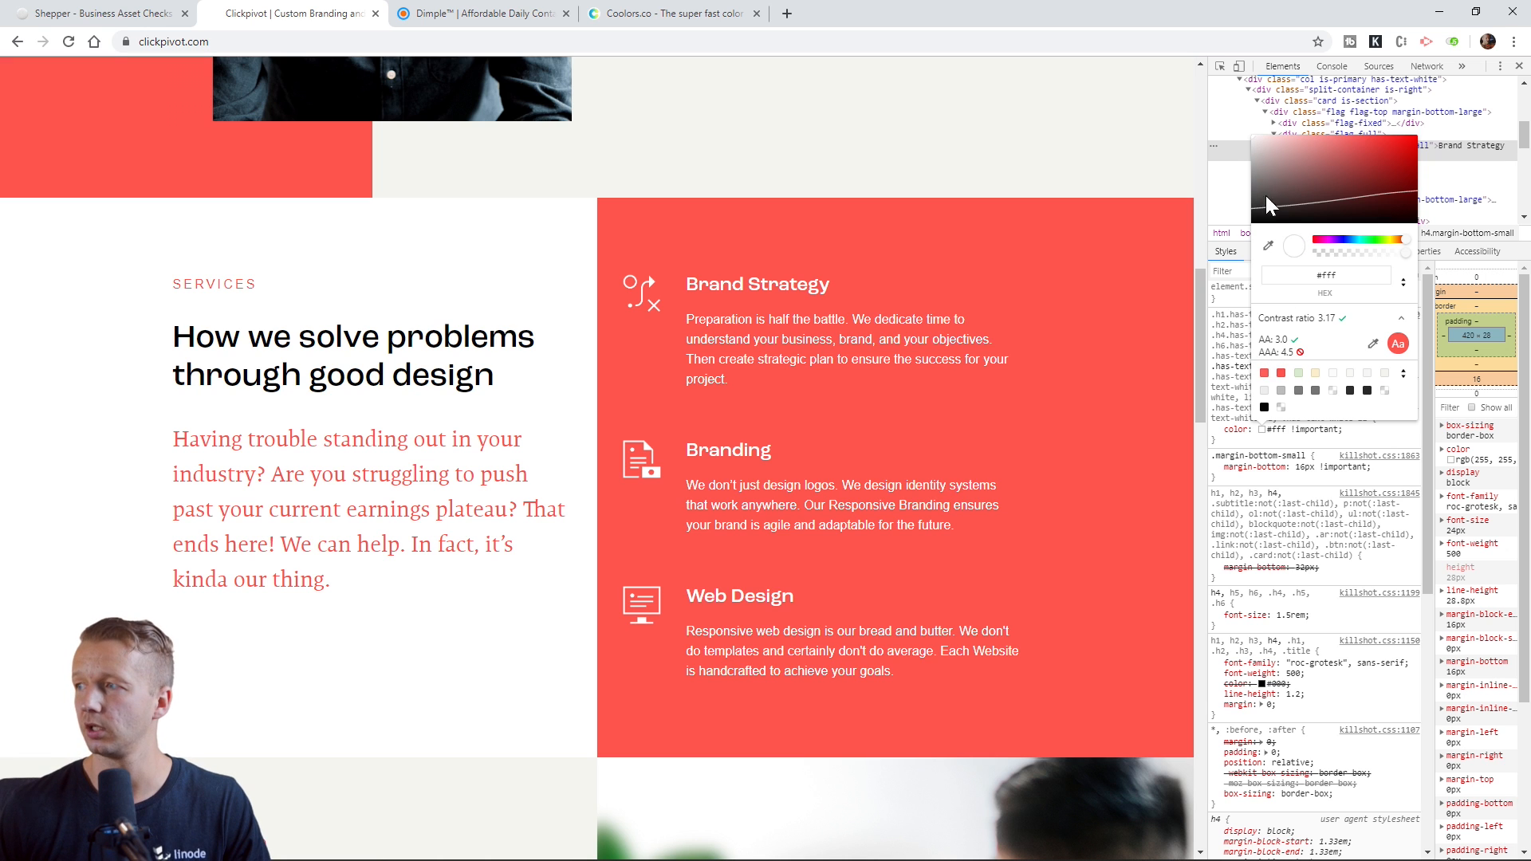
Inspect the paragraph under Brand Strategy, expand its contrast ratio details and try the text colour #000.
{"action": "left_click", "coordinate": [1220, 67]}
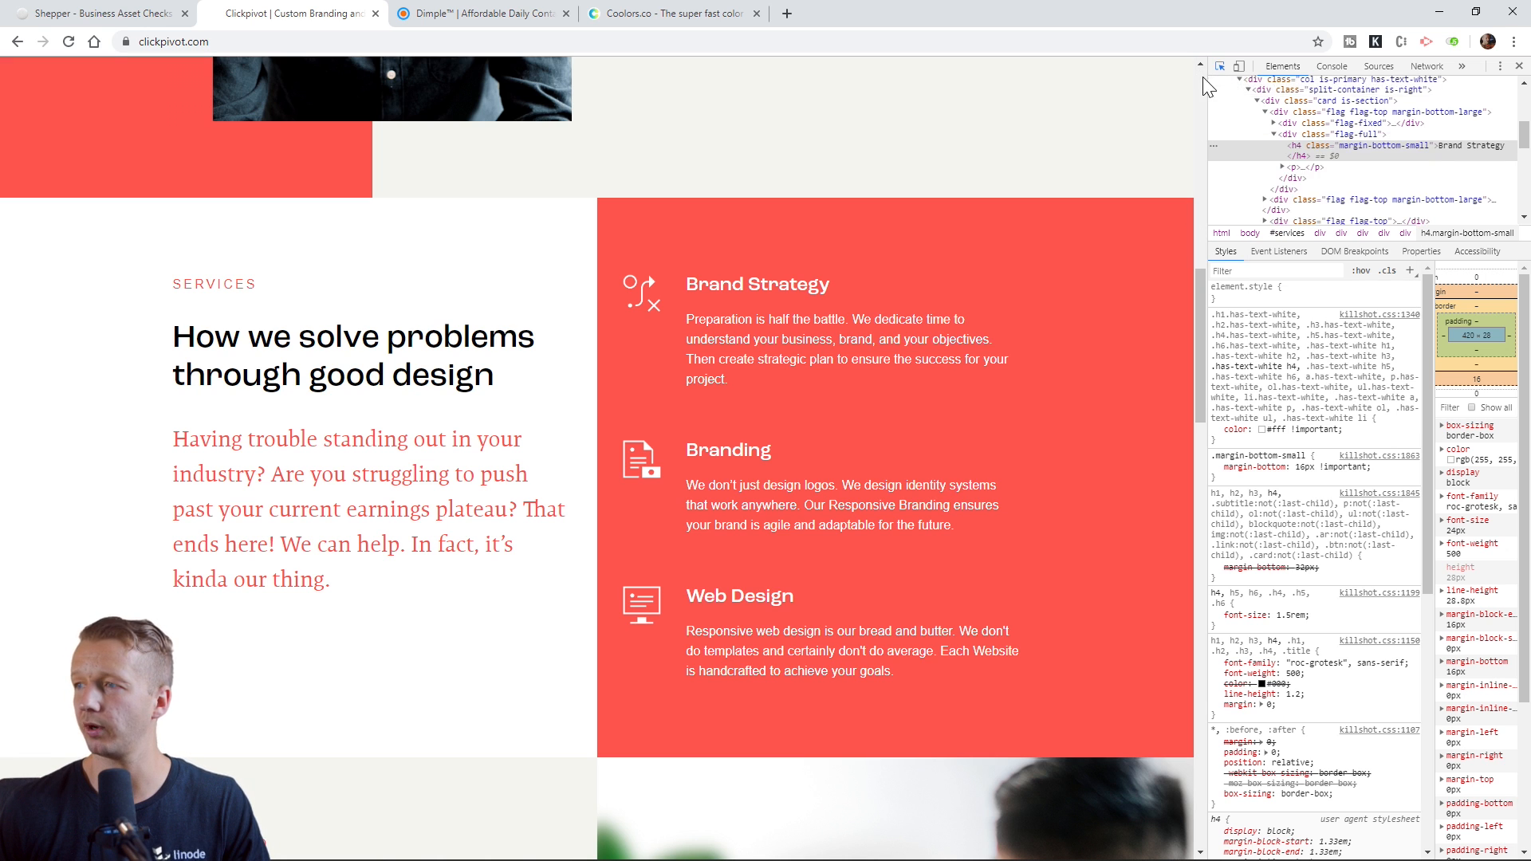
{"action": "left_click", "coordinate": [783, 347]}
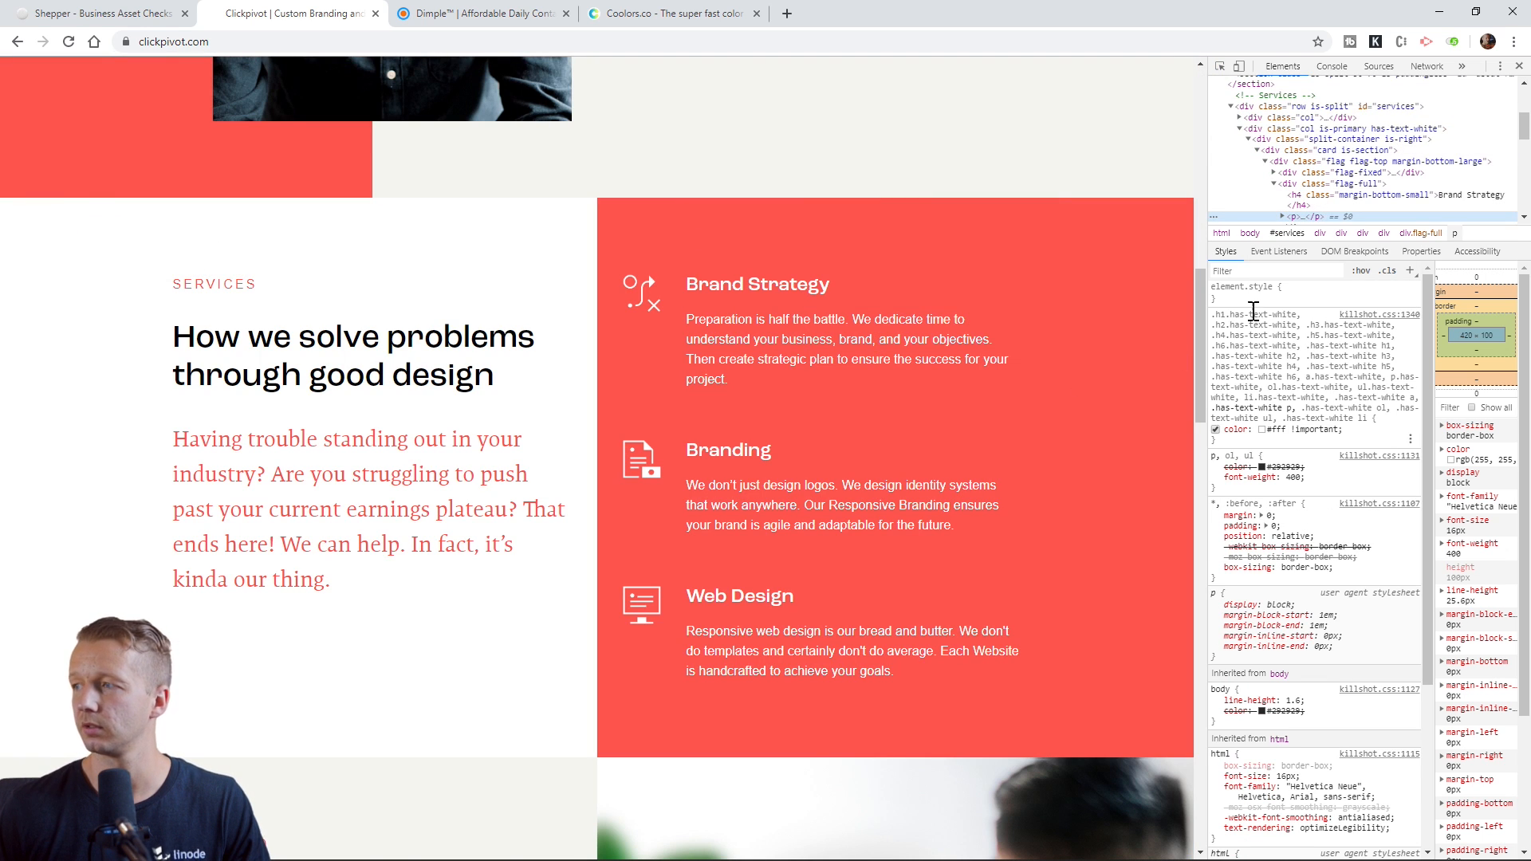
{"action": "left_click", "coordinate": [1263, 430]}
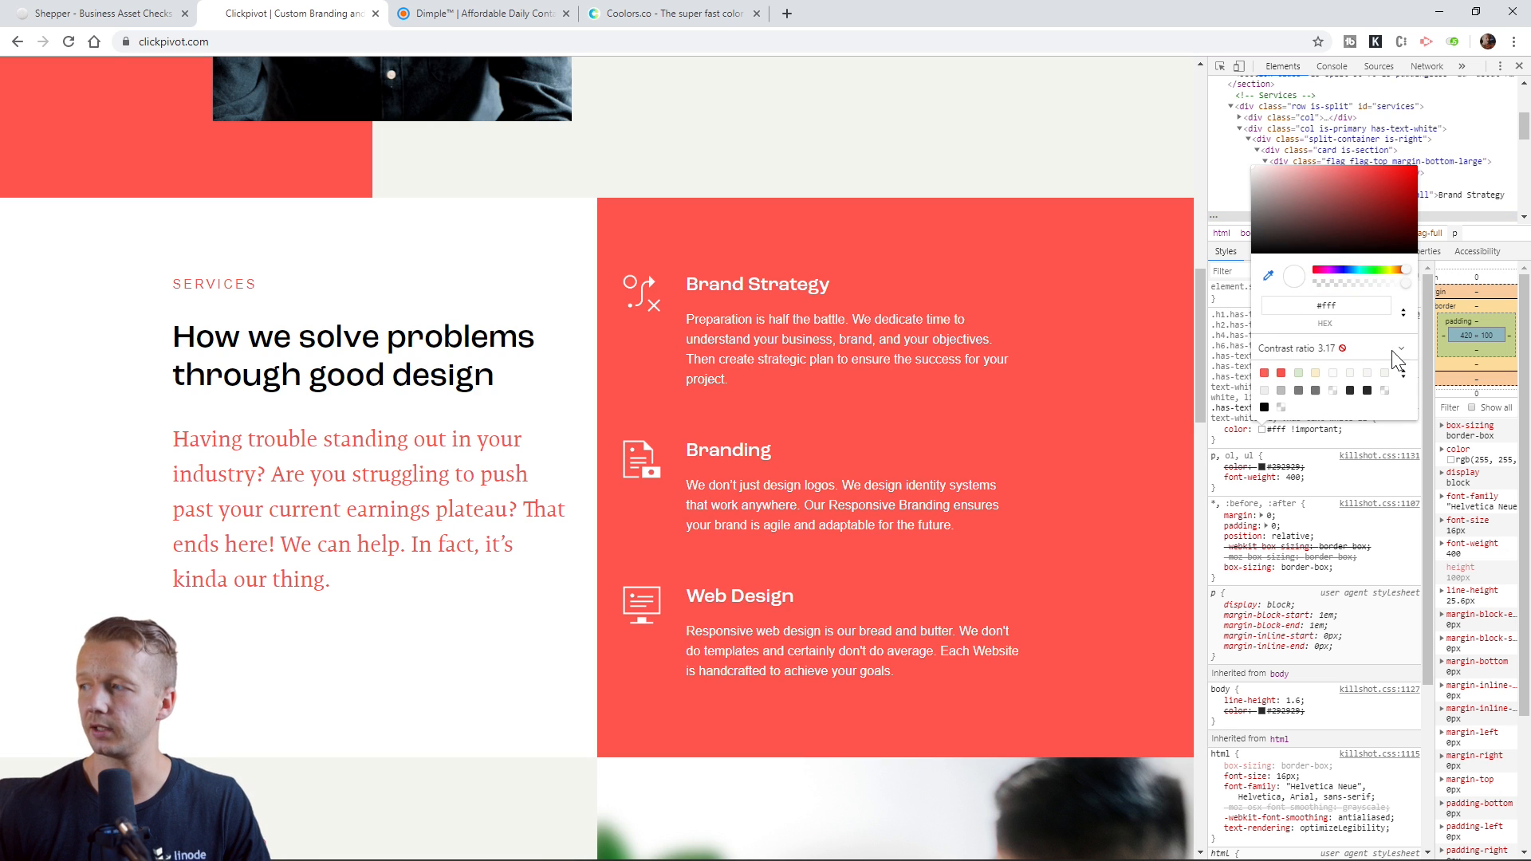
{"action": "left_click", "coordinate": [1400, 351]}
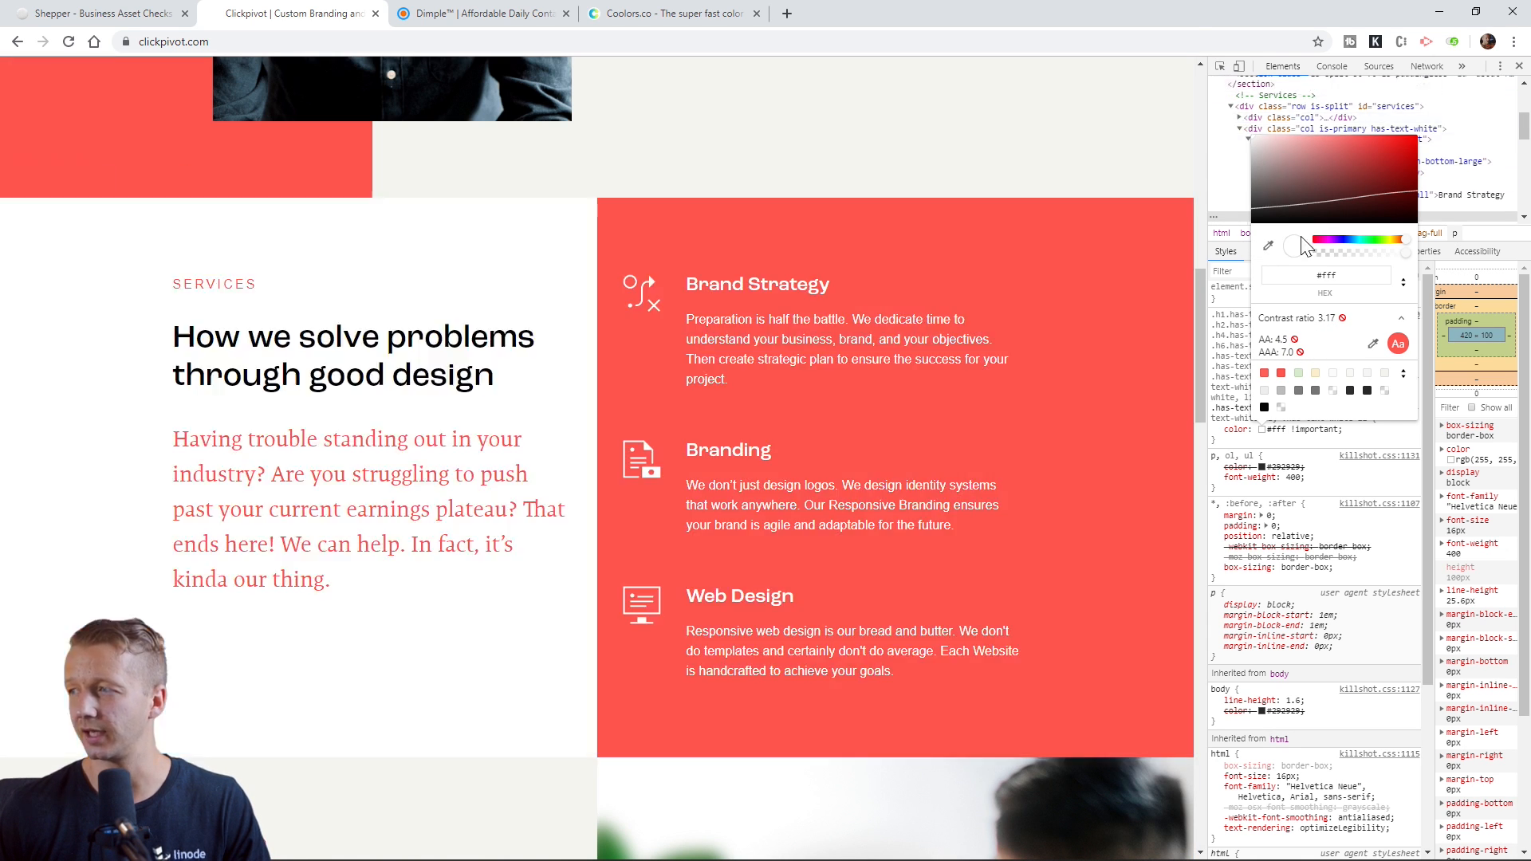
{"action": "left_click_drag", "start_coordinate": [1262, 214], "coordinate": [1240, 233]}
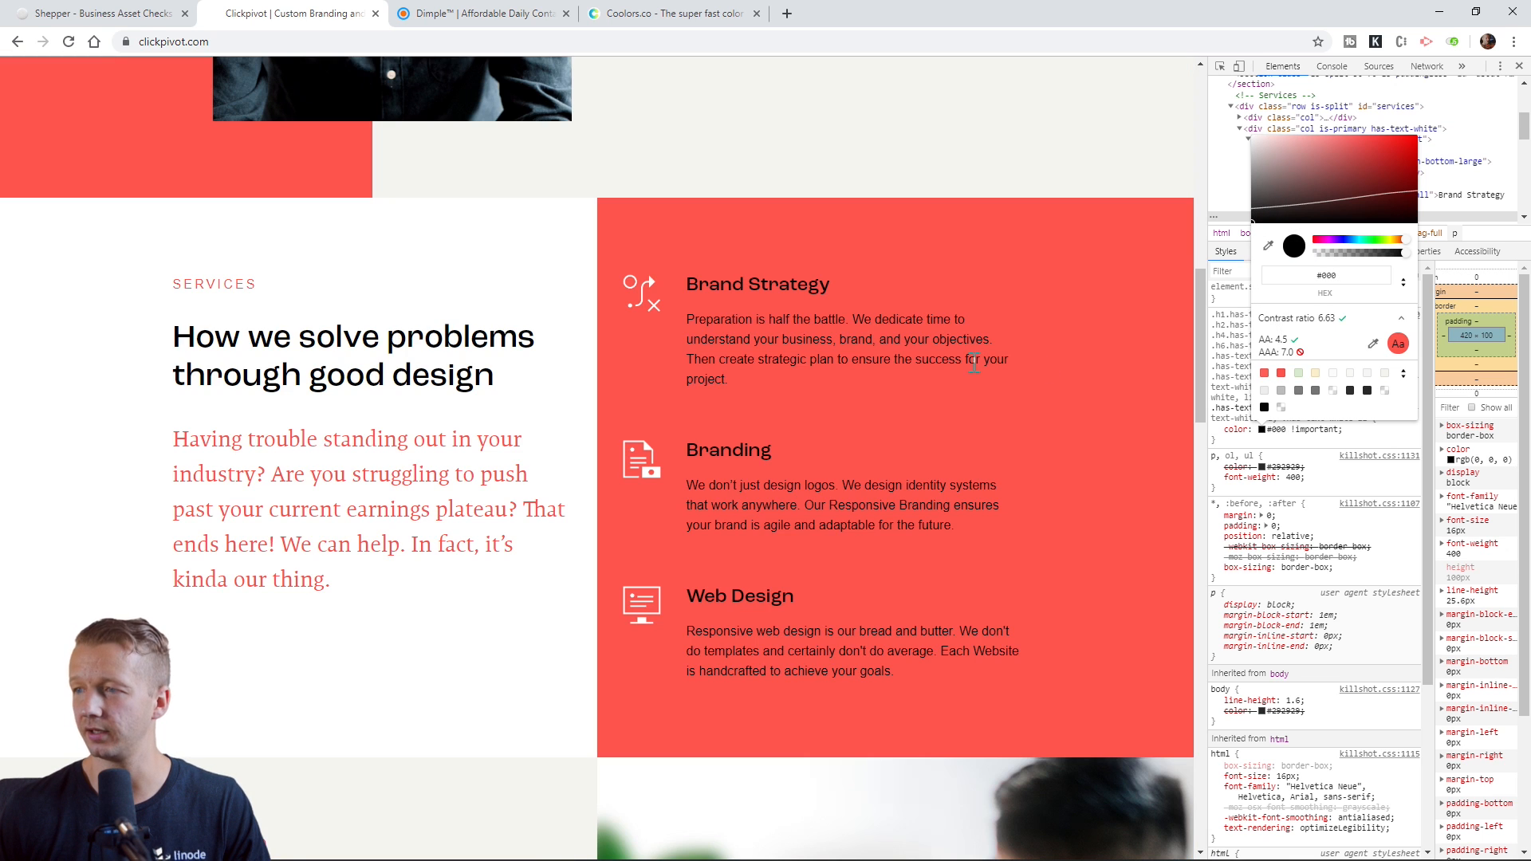
Inspect the red services column and darken its background colour to #d93d38.
{"action": "left_click", "coordinate": [1222, 64]}
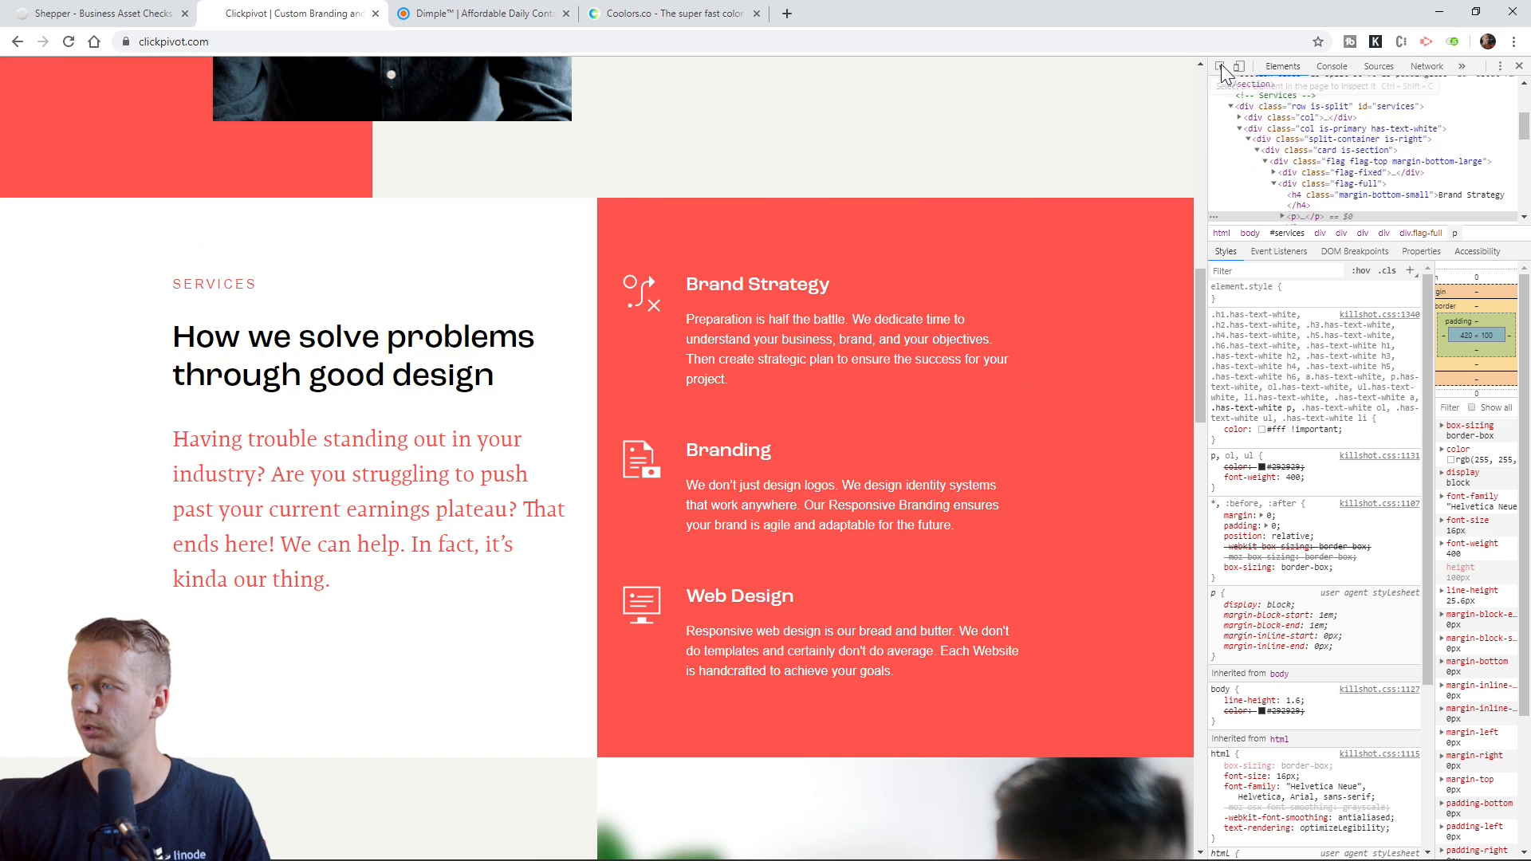
{"action": "left_click", "coordinate": [1131, 246]}
{"action": "left_click", "coordinate": [1328, 384]}
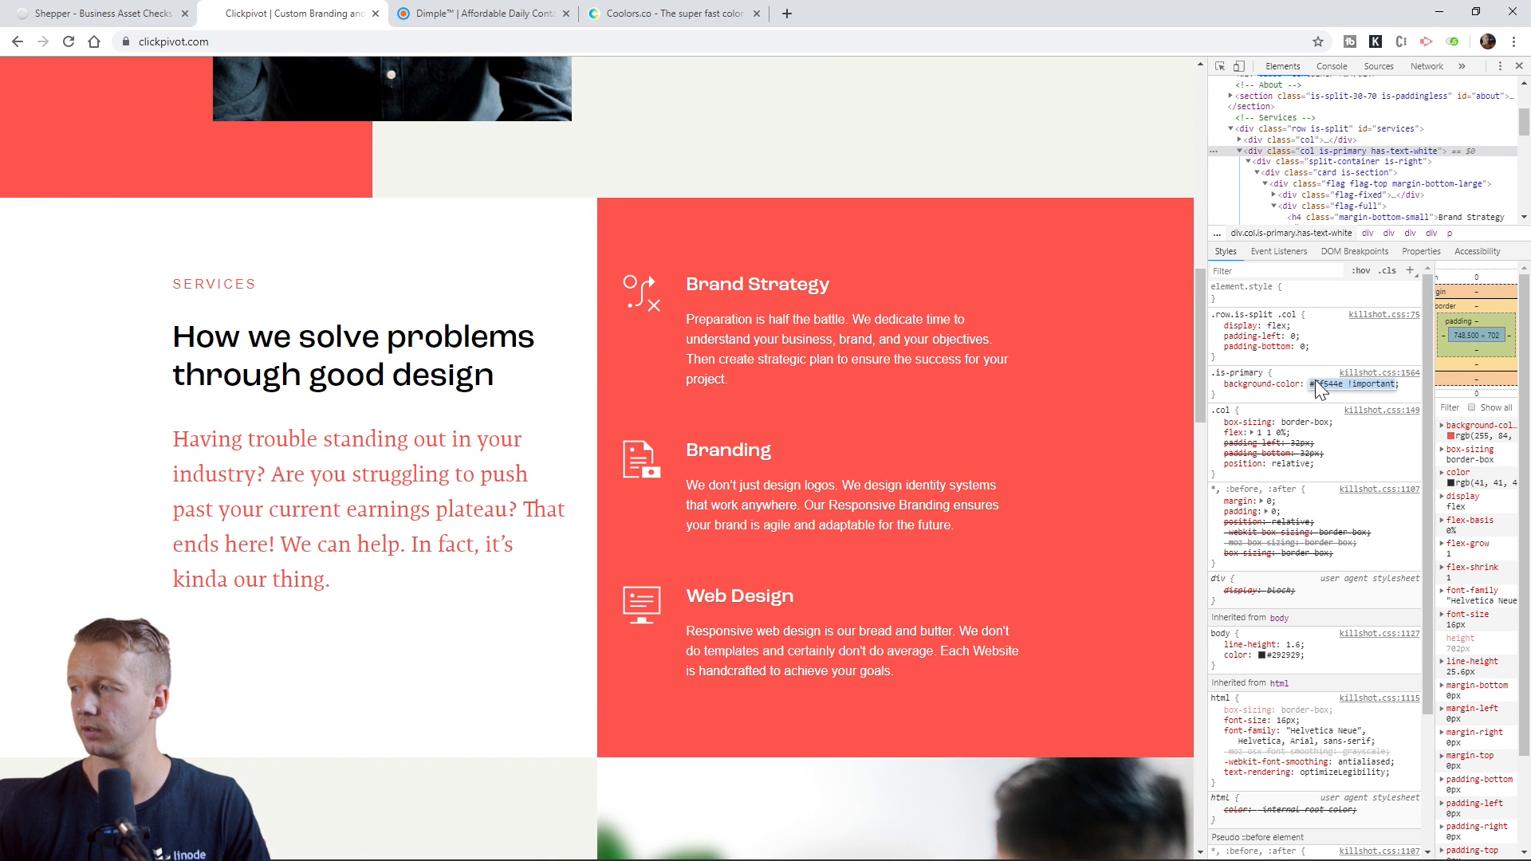
{"action": "key", "text": "Escape"}
{"action": "left_click", "coordinate": [1313, 384]}
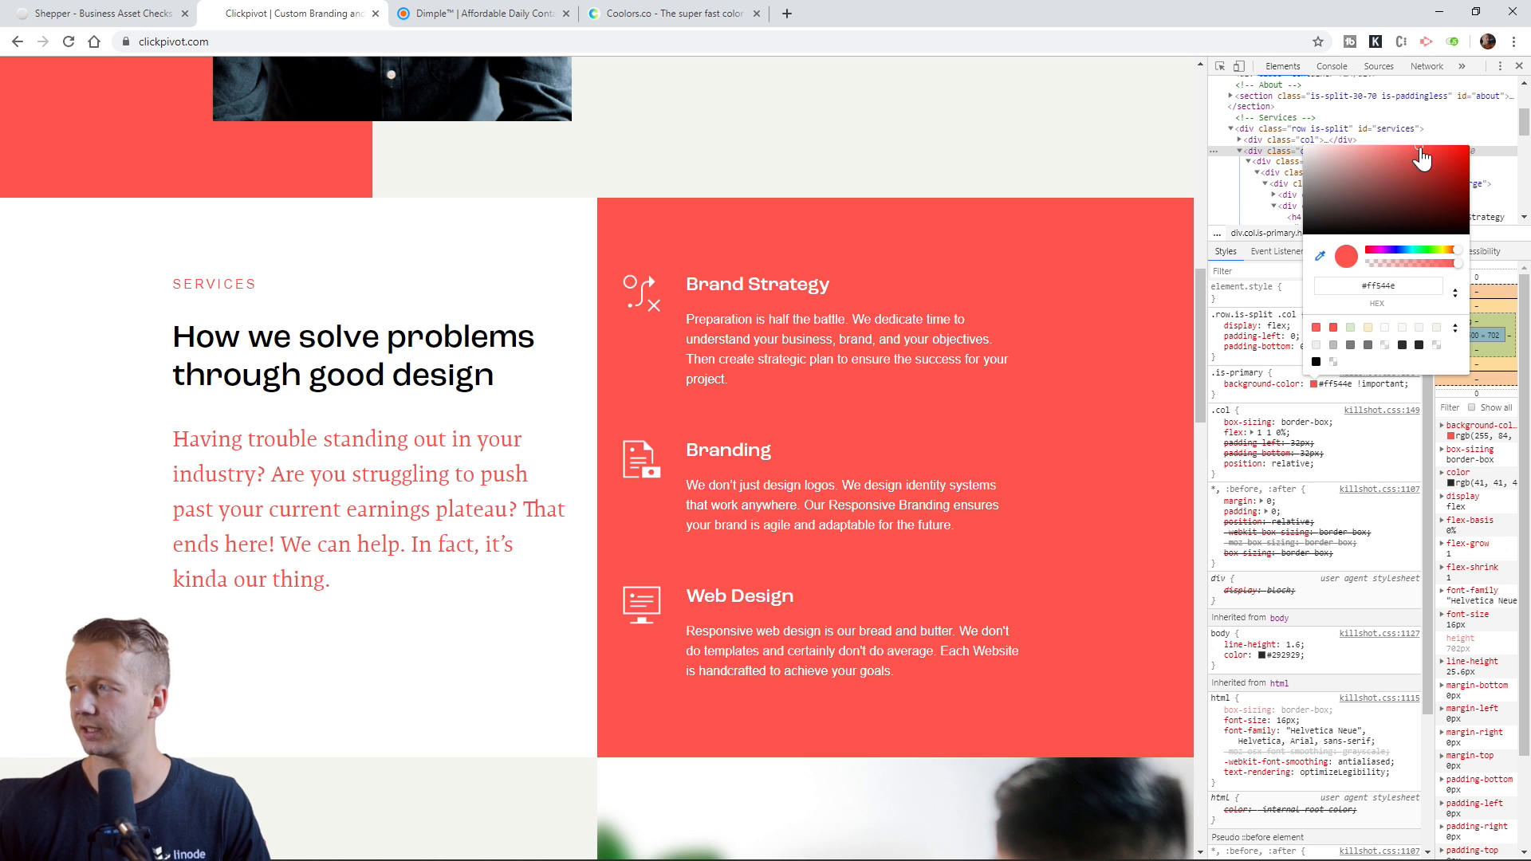
{"action": "mouse_move", "coordinate": [1418, 148]}
{"action": "left_mouse_down"}
{"action": "mouse_move", "coordinate": [1418, 167]}
{"action": "mouse_move", "coordinate": [1427, 159]}
{"action": "left_mouse_up"}
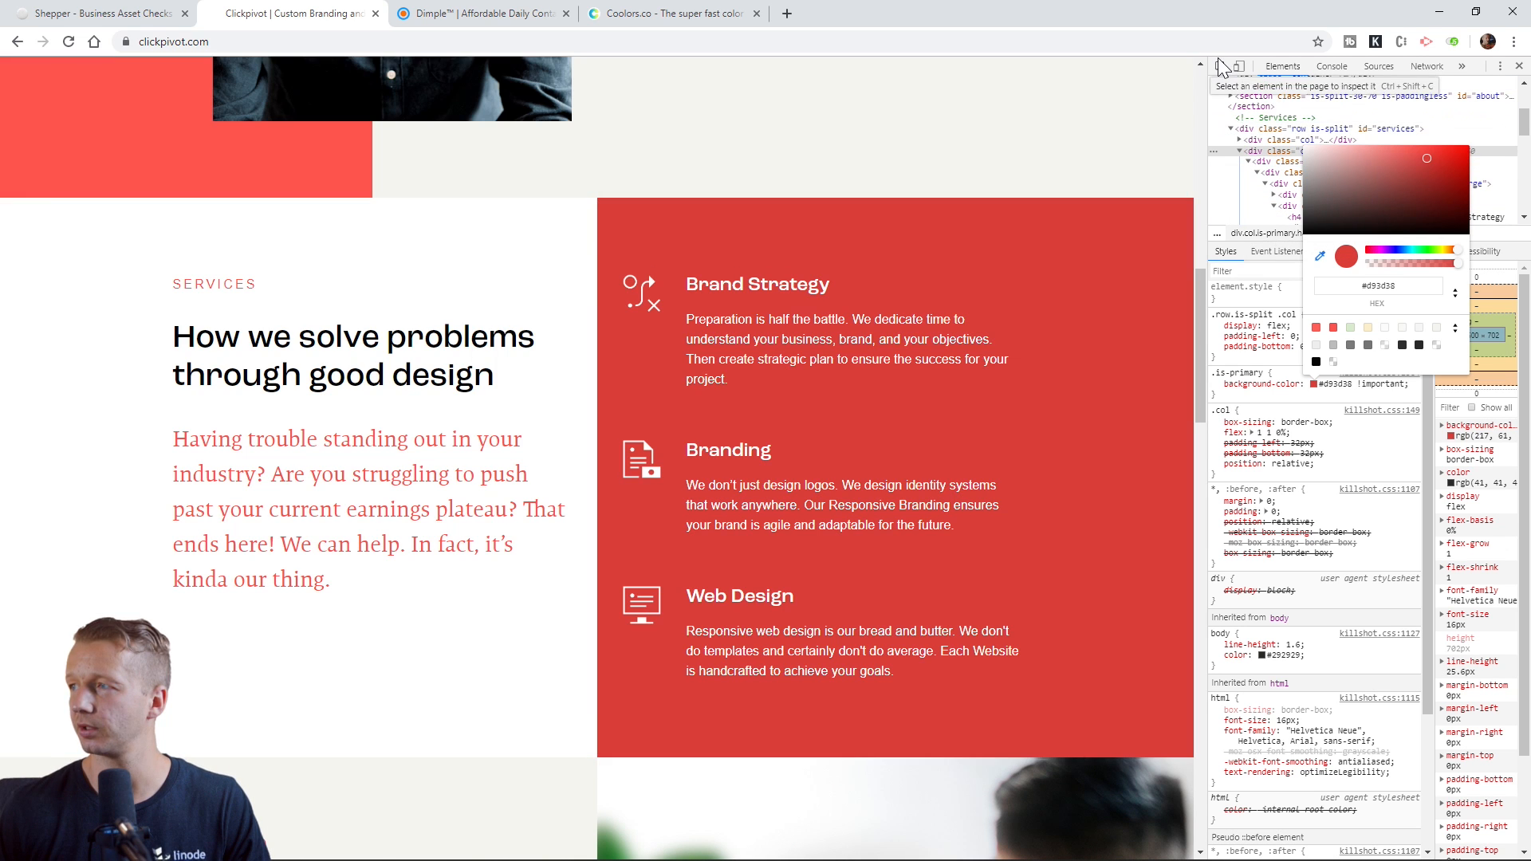
Recheck the contrast ratio details of the Brand Strategy paragraph's text against the darker red background.
{"action": "left_click", "coordinate": [1220, 66]}
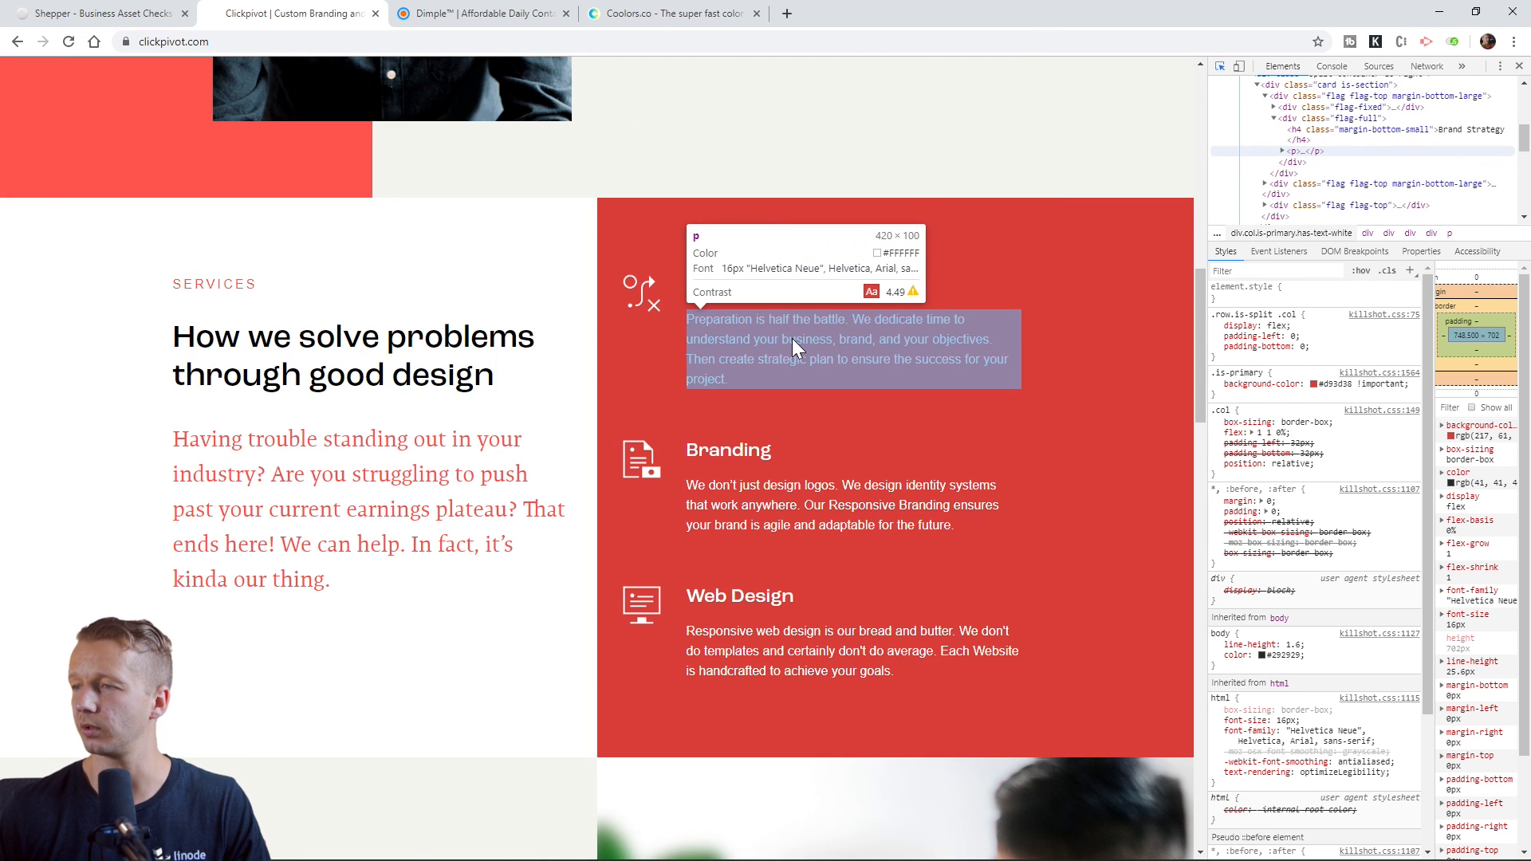
{"action": "left_click", "coordinate": [792, 338]}
{"action": "left_click", "coordinate": [1262, 429]}
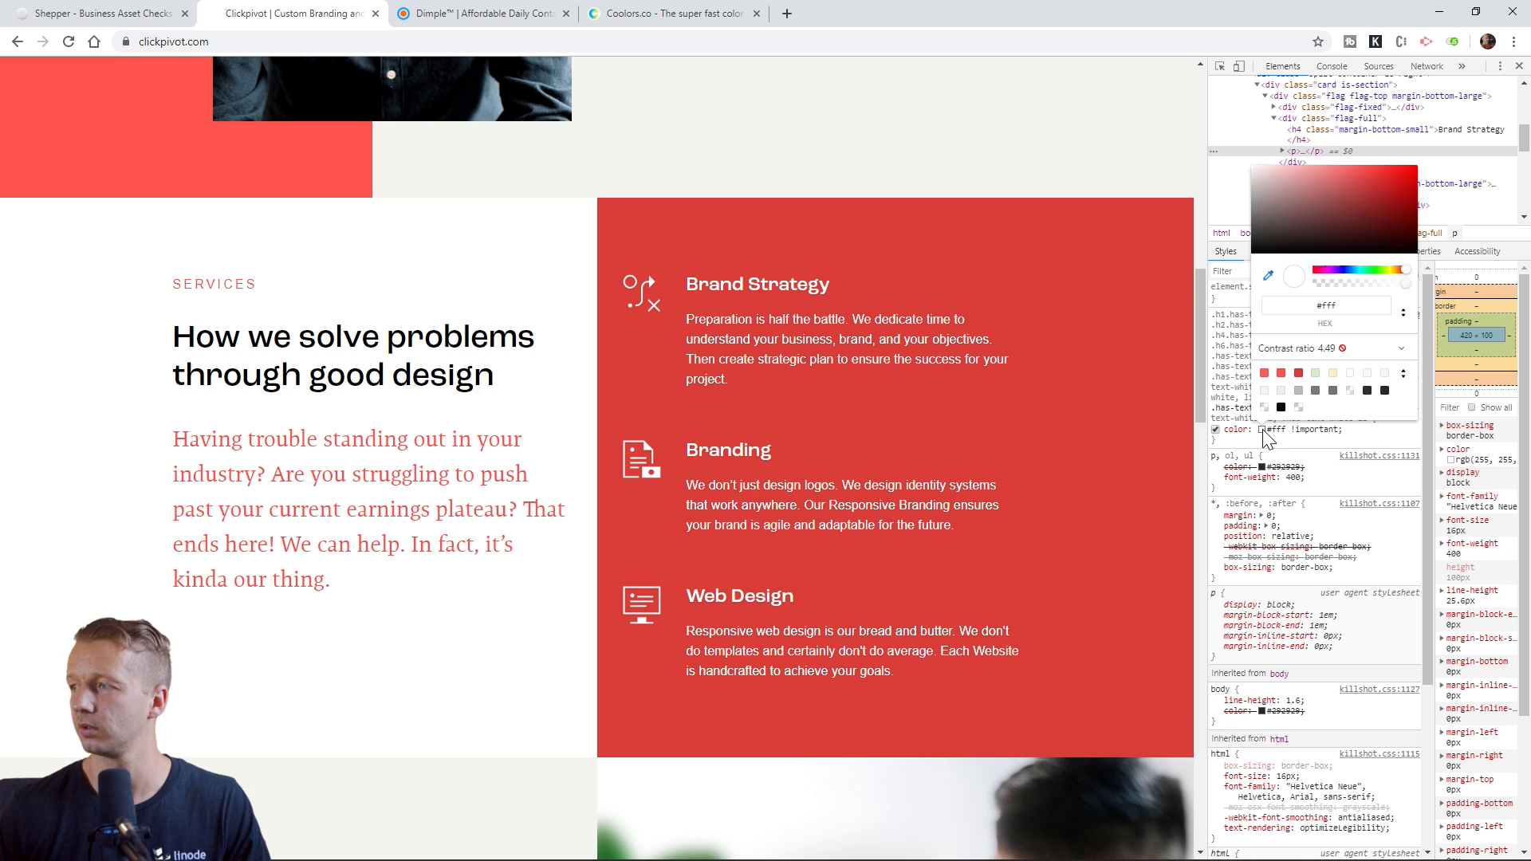
{"action": "left_click", "coordinate": [1401, 348]}
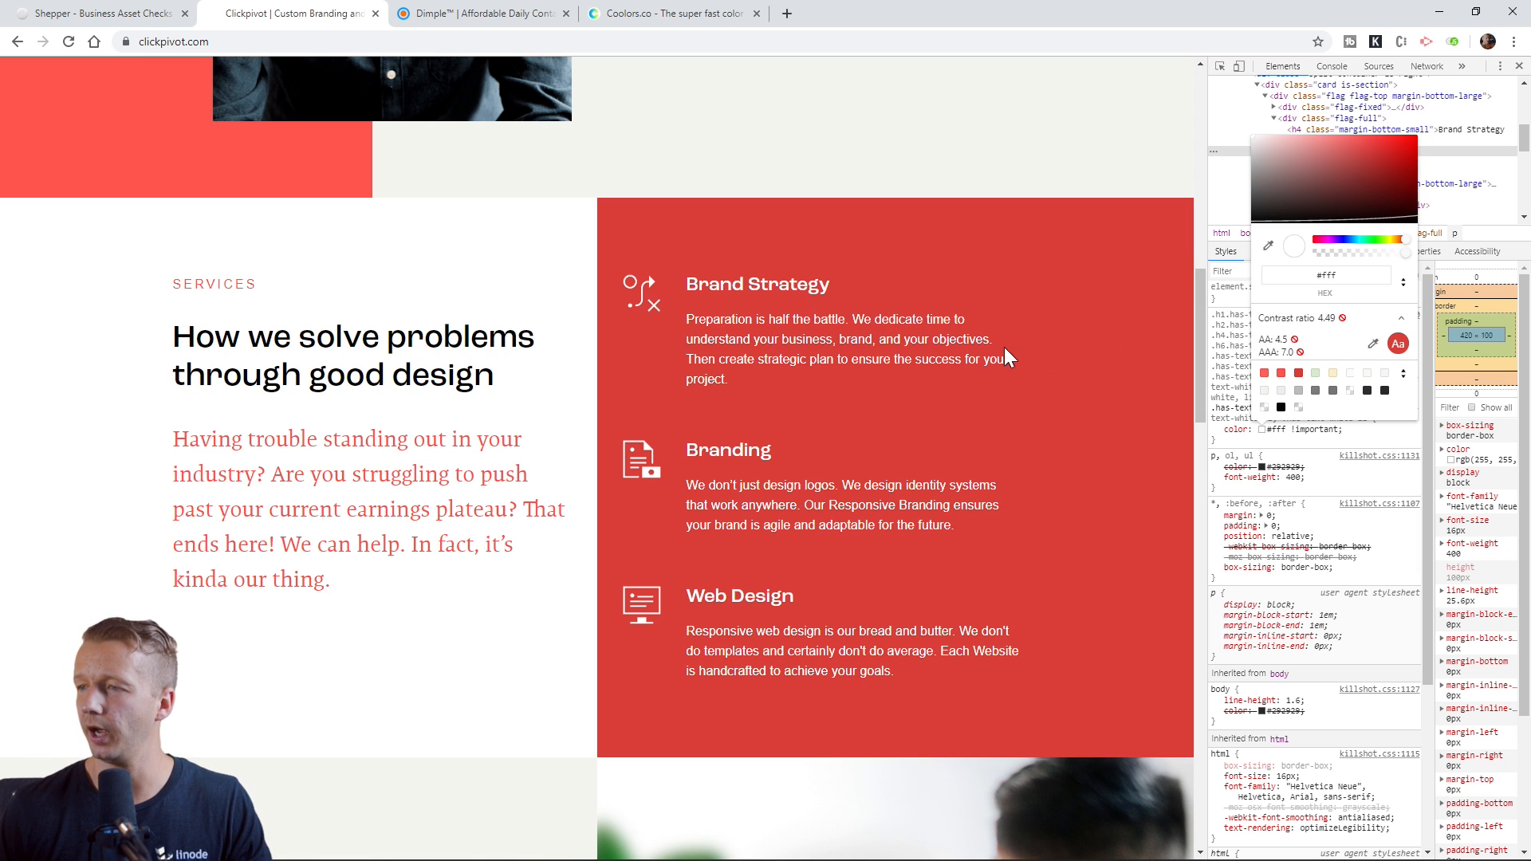
{"action": "scroll", "coordinate": [875, 343], "scroll_direction": "down", "scroll_amount": 1}
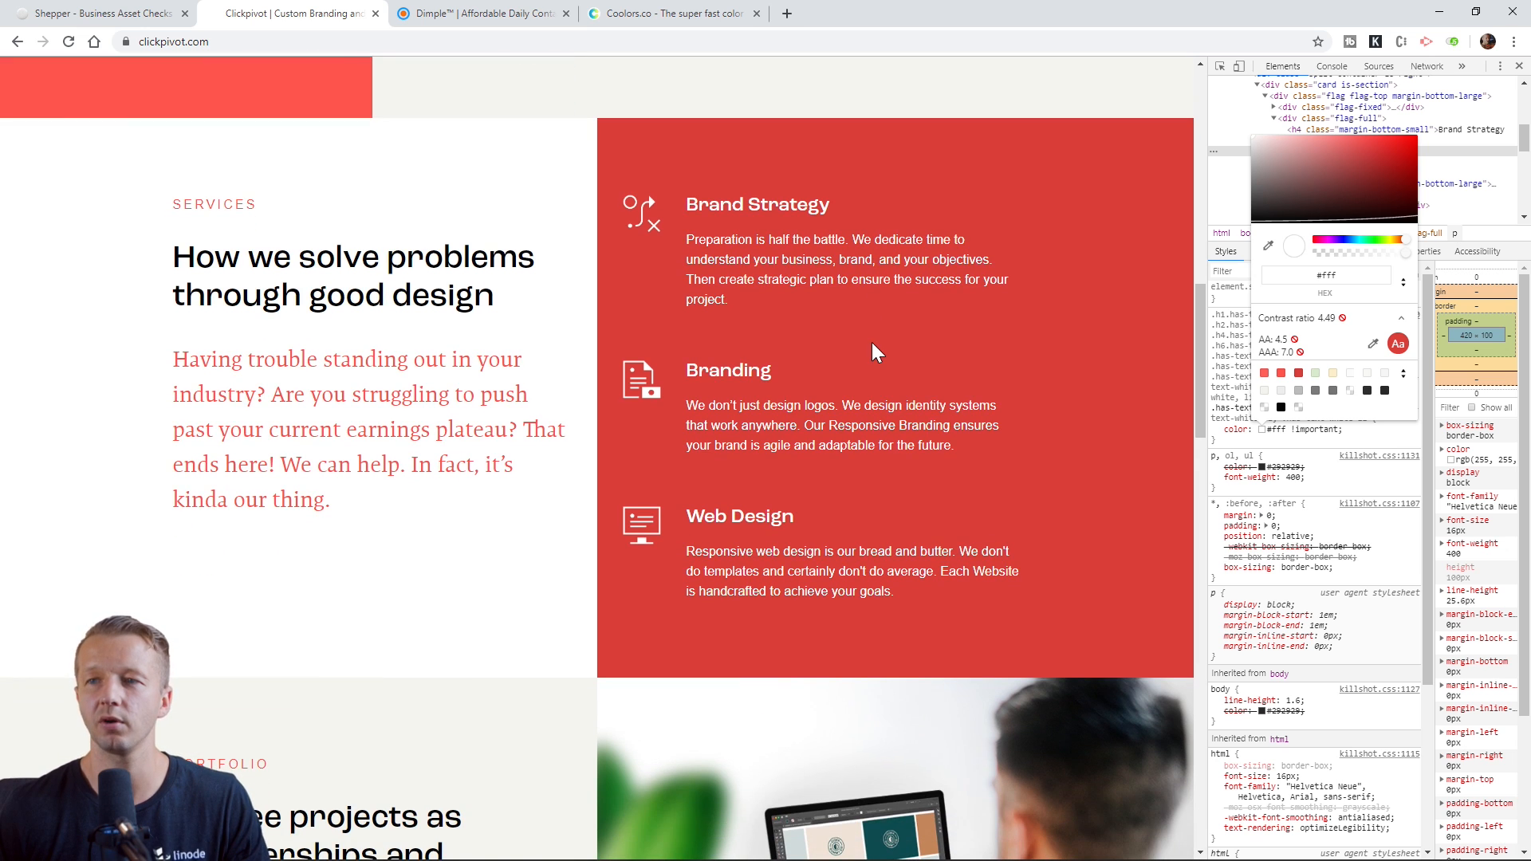
{"action": "scroll", "coordinate": [872, 342], "scroll_direction": "up", "scroll_amount": 1}
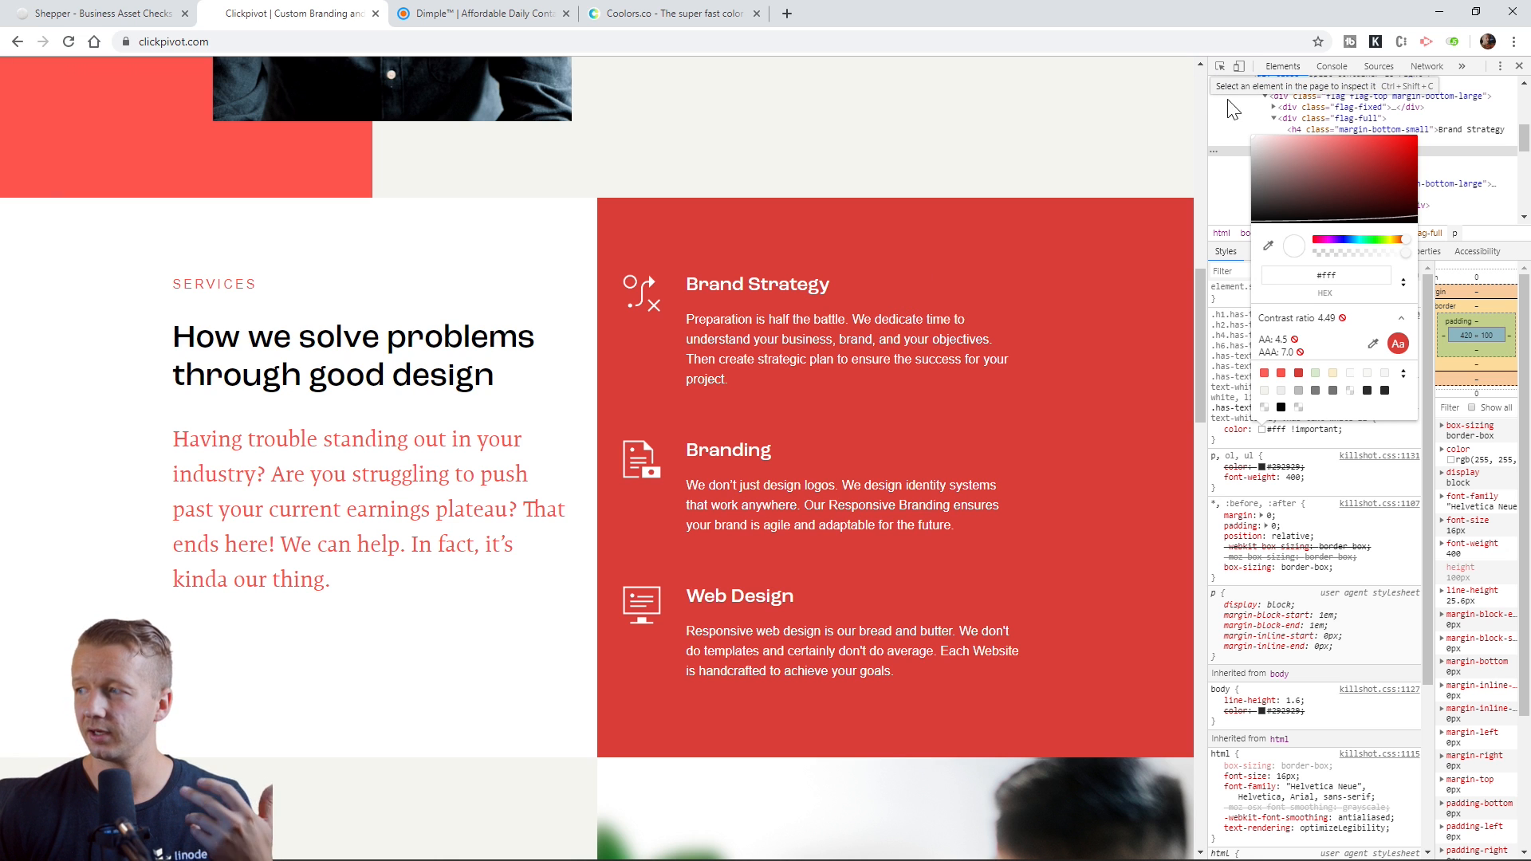
Inspect the contrast ratio details of the red subtitle under "How we solve problems through good design" and look through the page down to the contact form.
{"action": "key", "text": "ctrl+shift+c"}
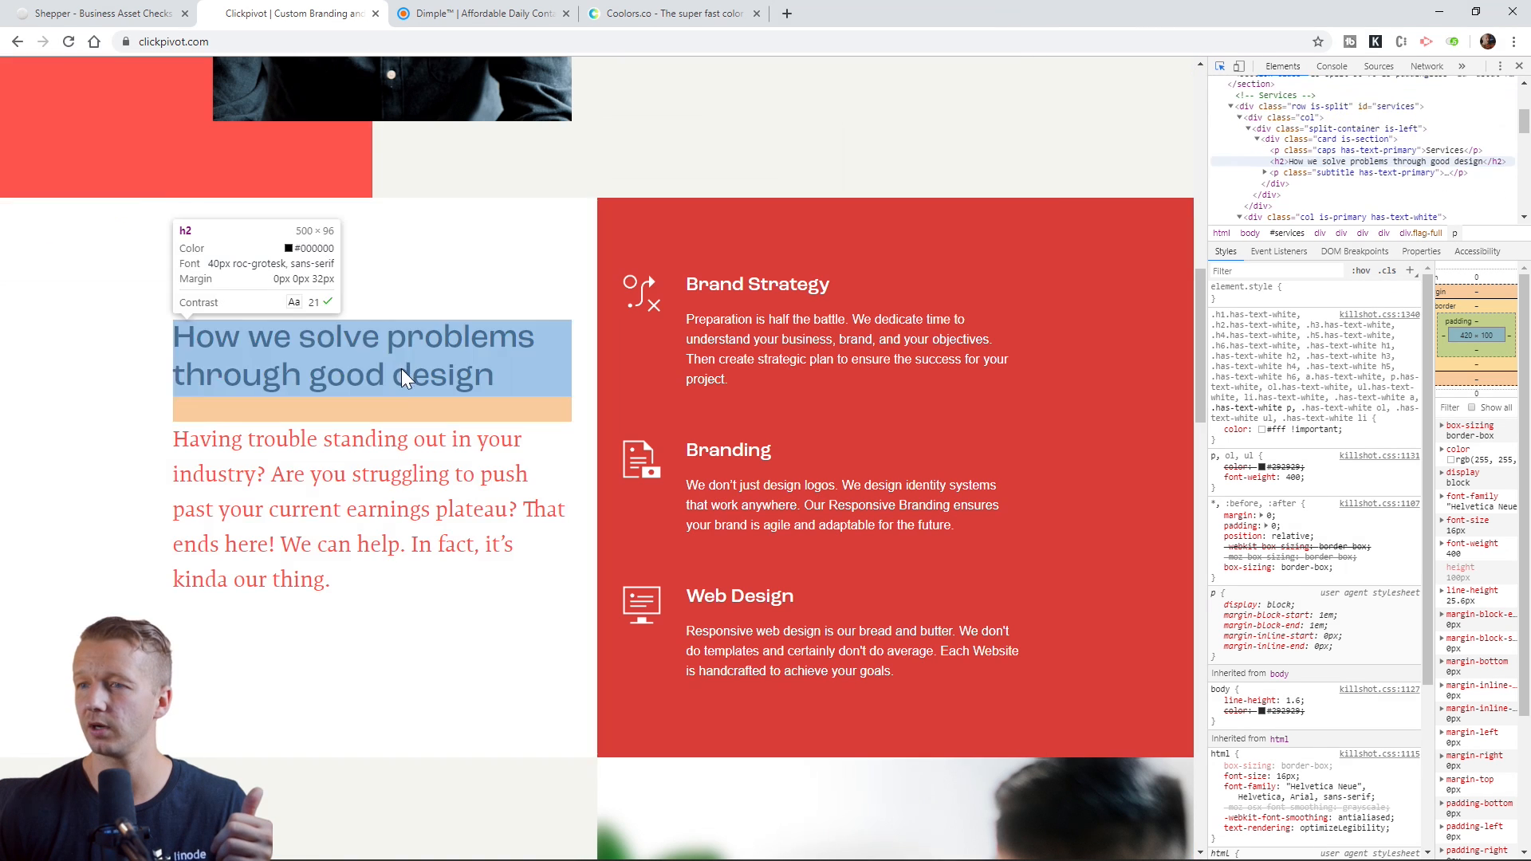
{"action": "left_click", "coordinate": [390, 490]}
{"action": "left_click", "coordinate": [1262, 439]}
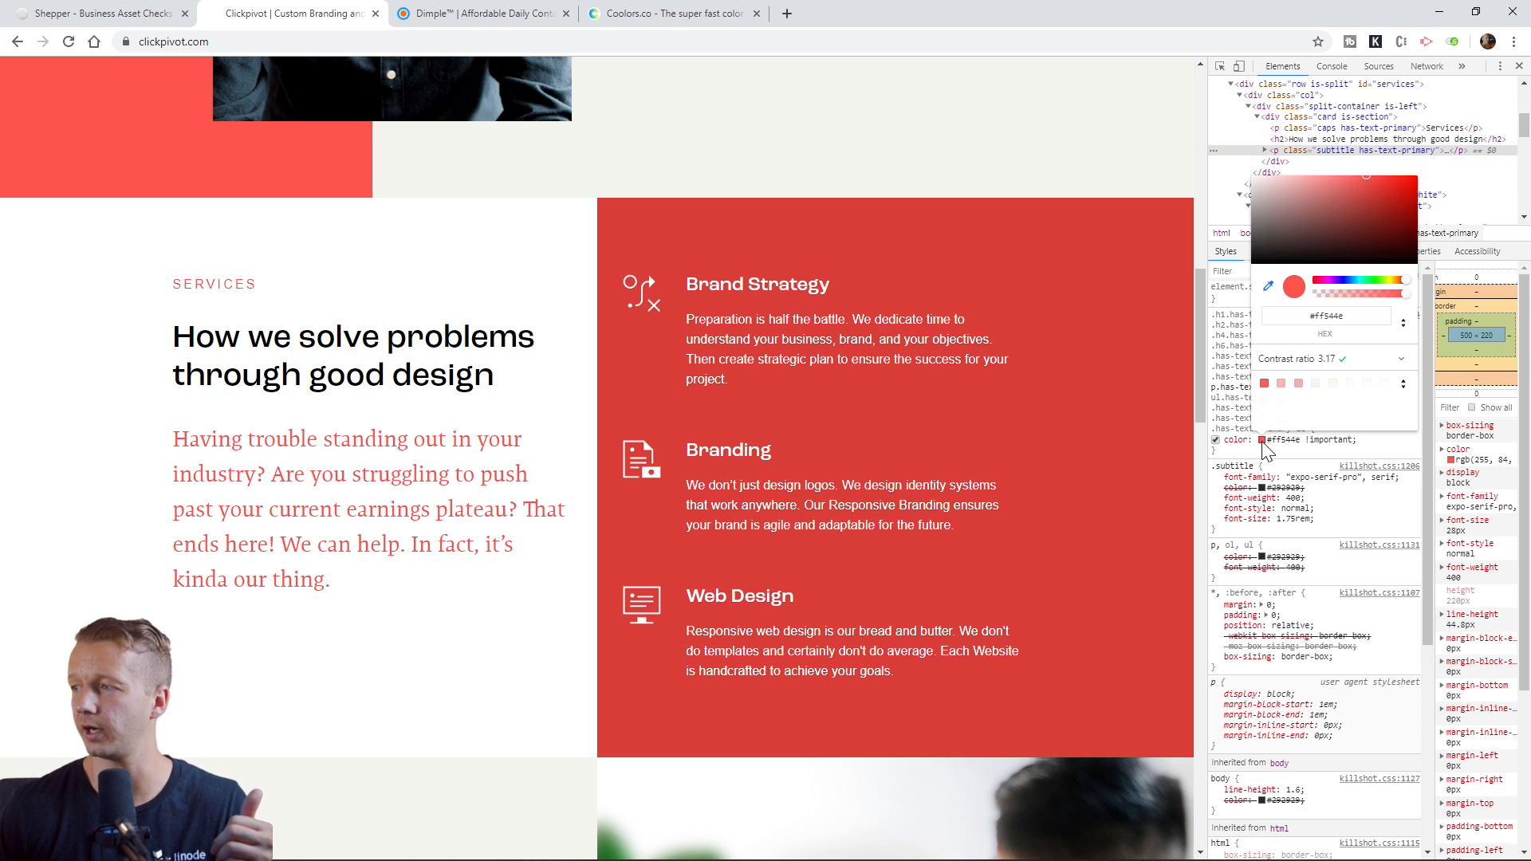
{"action": "left_click", "coordinate": [1388, 357]}
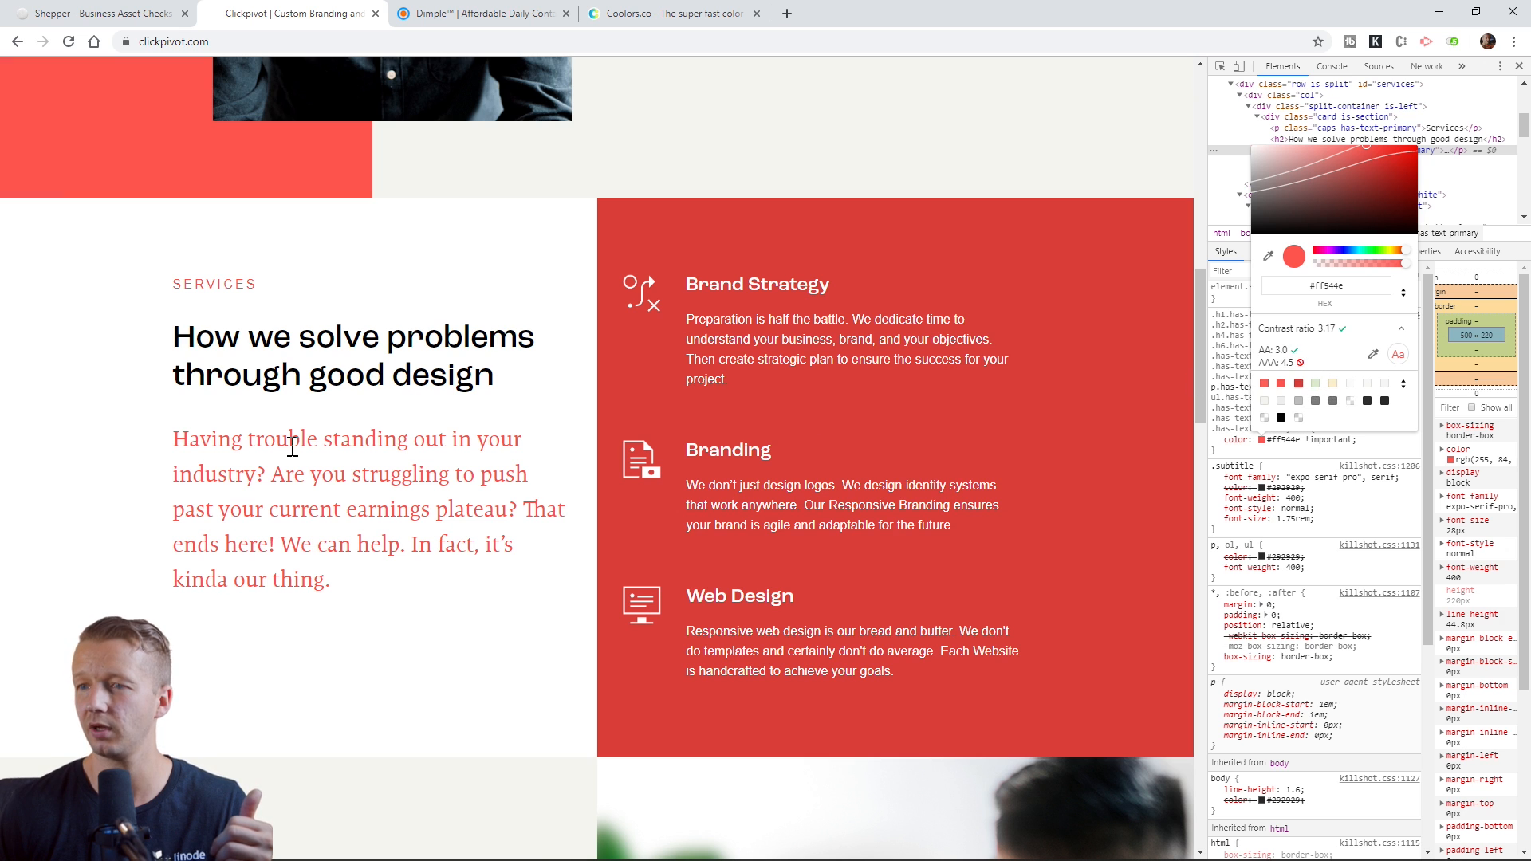
{"action": "scroll", "coordinate": [383, 486], "scroll_direction": "down", "scroll_amount": 1}
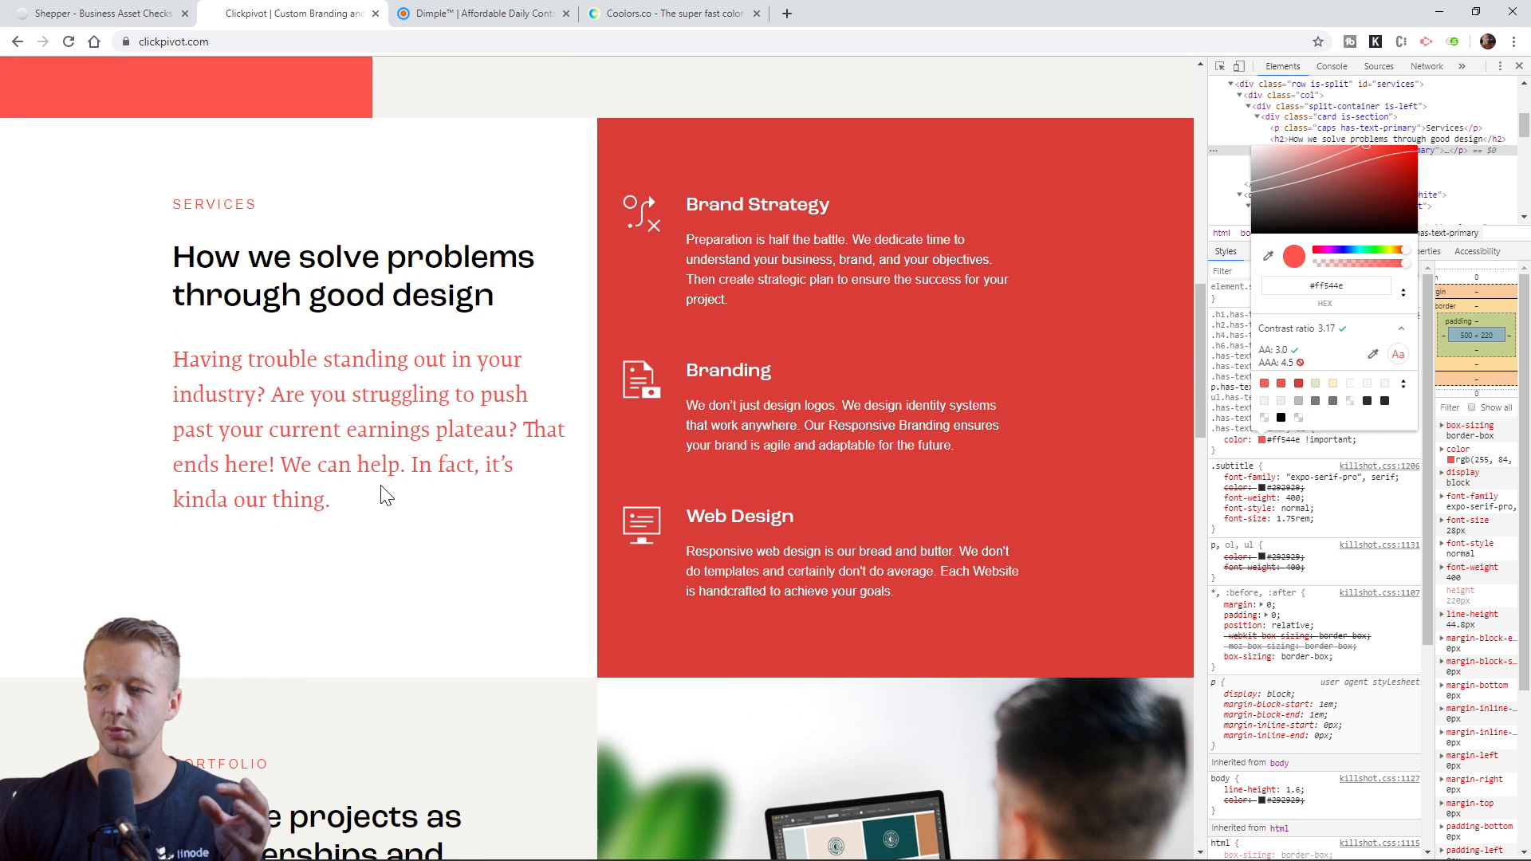
{"action": "scroll", "coordinate": [383, 486], "scroll_direction": "down", "scroll_amount": 5}
{"action": "scroll", "coordinate": [380, 485], "scroll_direction": "down", "scroll_amount": 15}
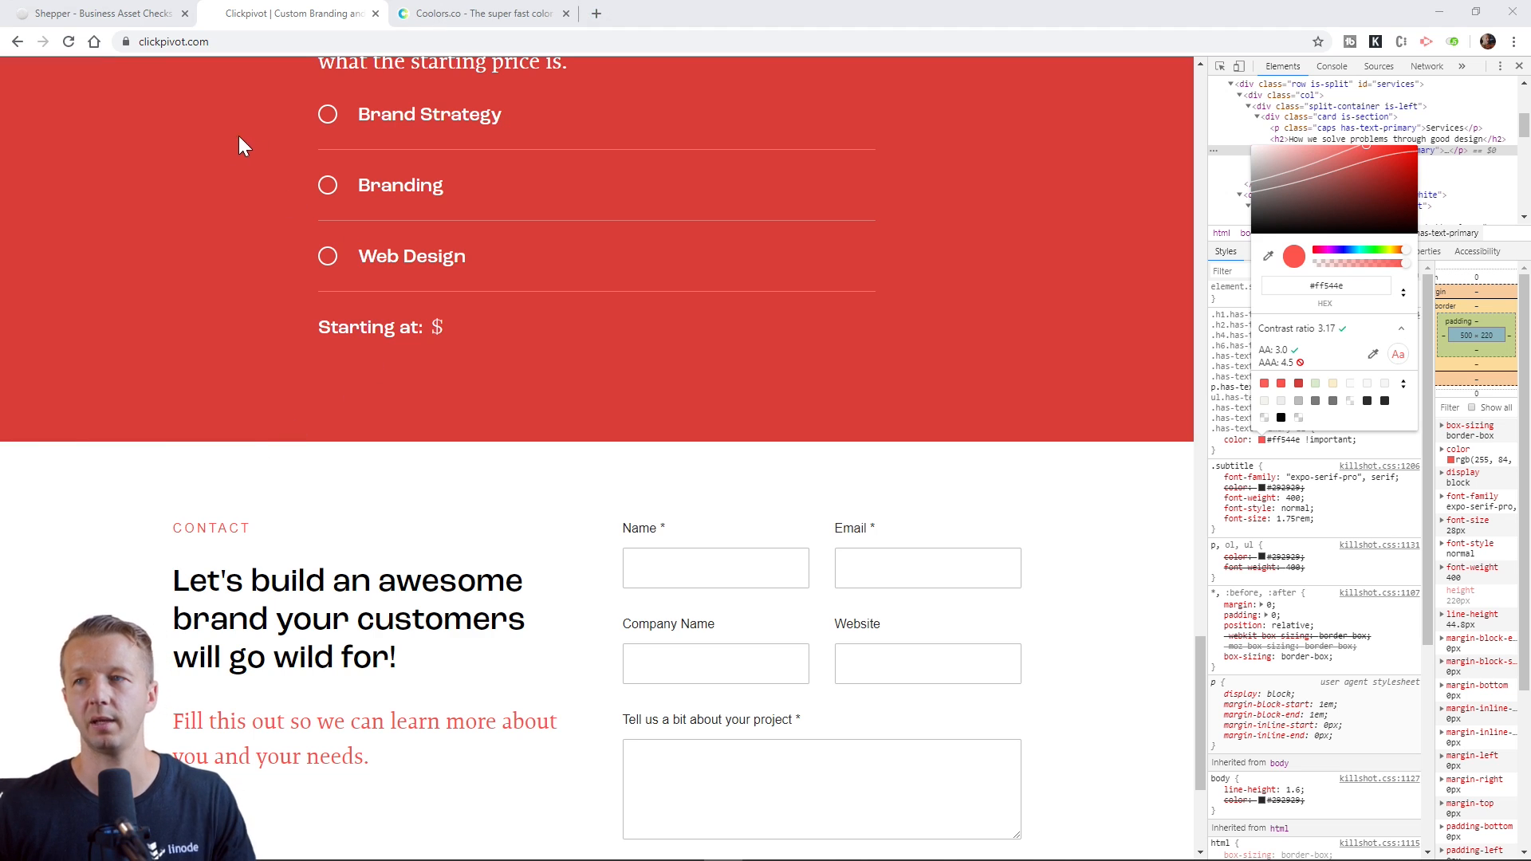
Switch to the Coolors website, start the generator and generate colour schemes until one with #540D6E, #EE4266 and #FFD23F comes up.
{"action": "left_click", "coordinate": [479, 16]}
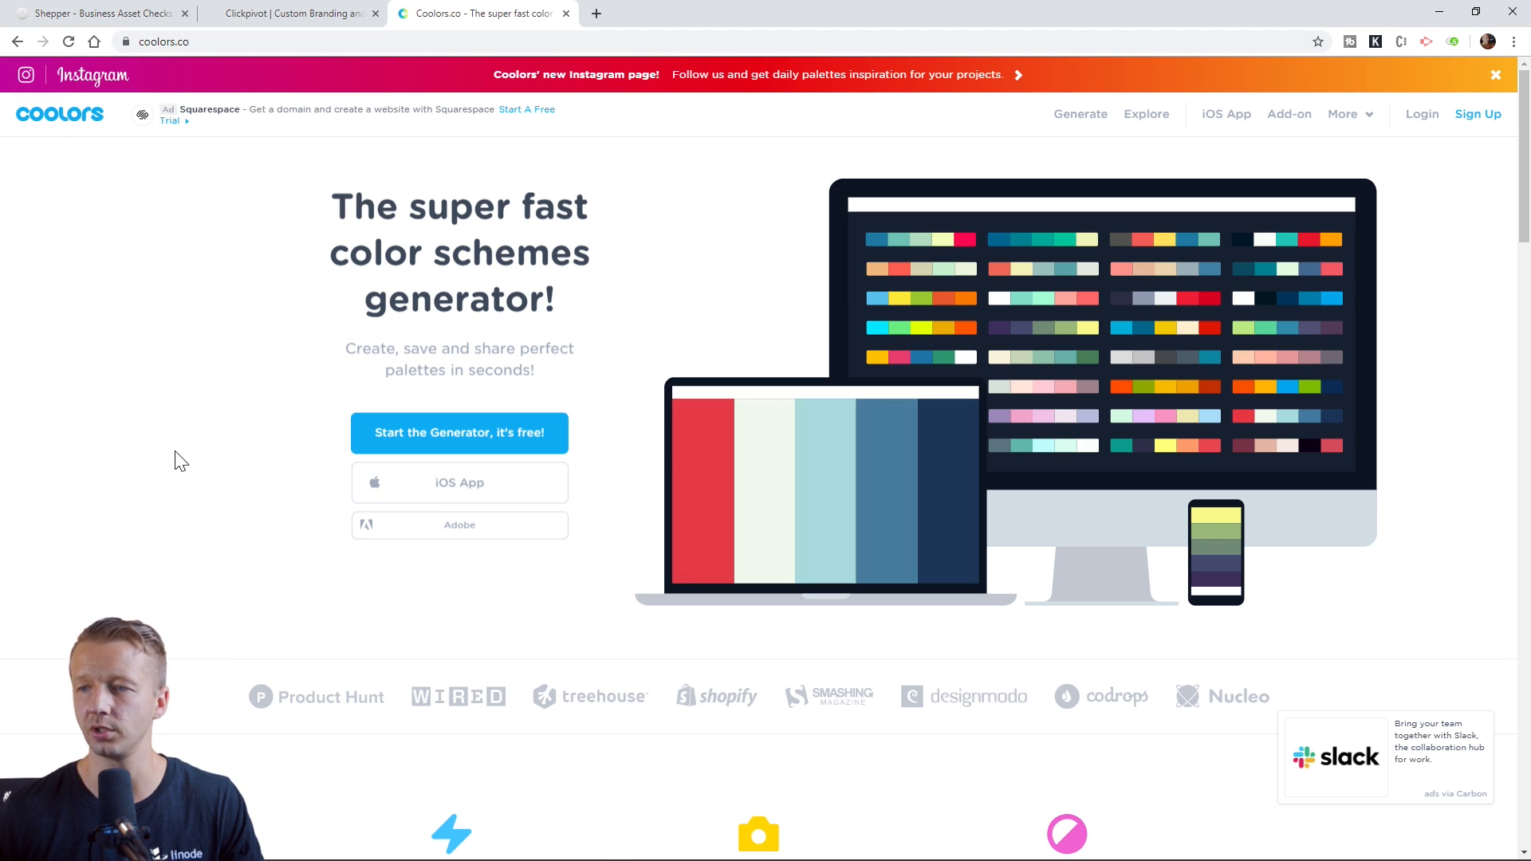
{"action": "left_click", "coordinate": [465, 447]}
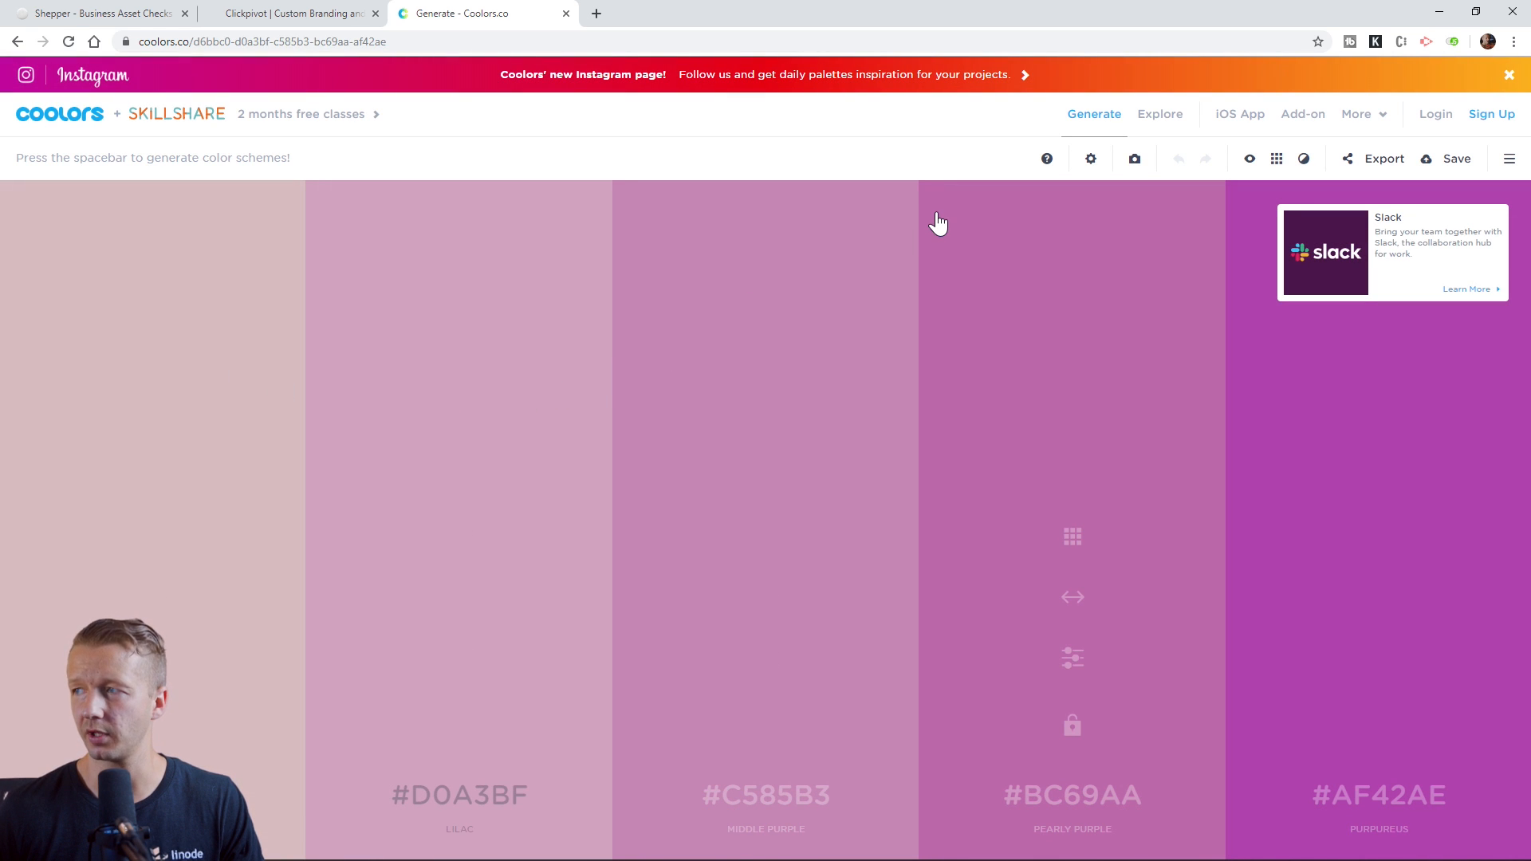
{"action": "key", "text": "space"}
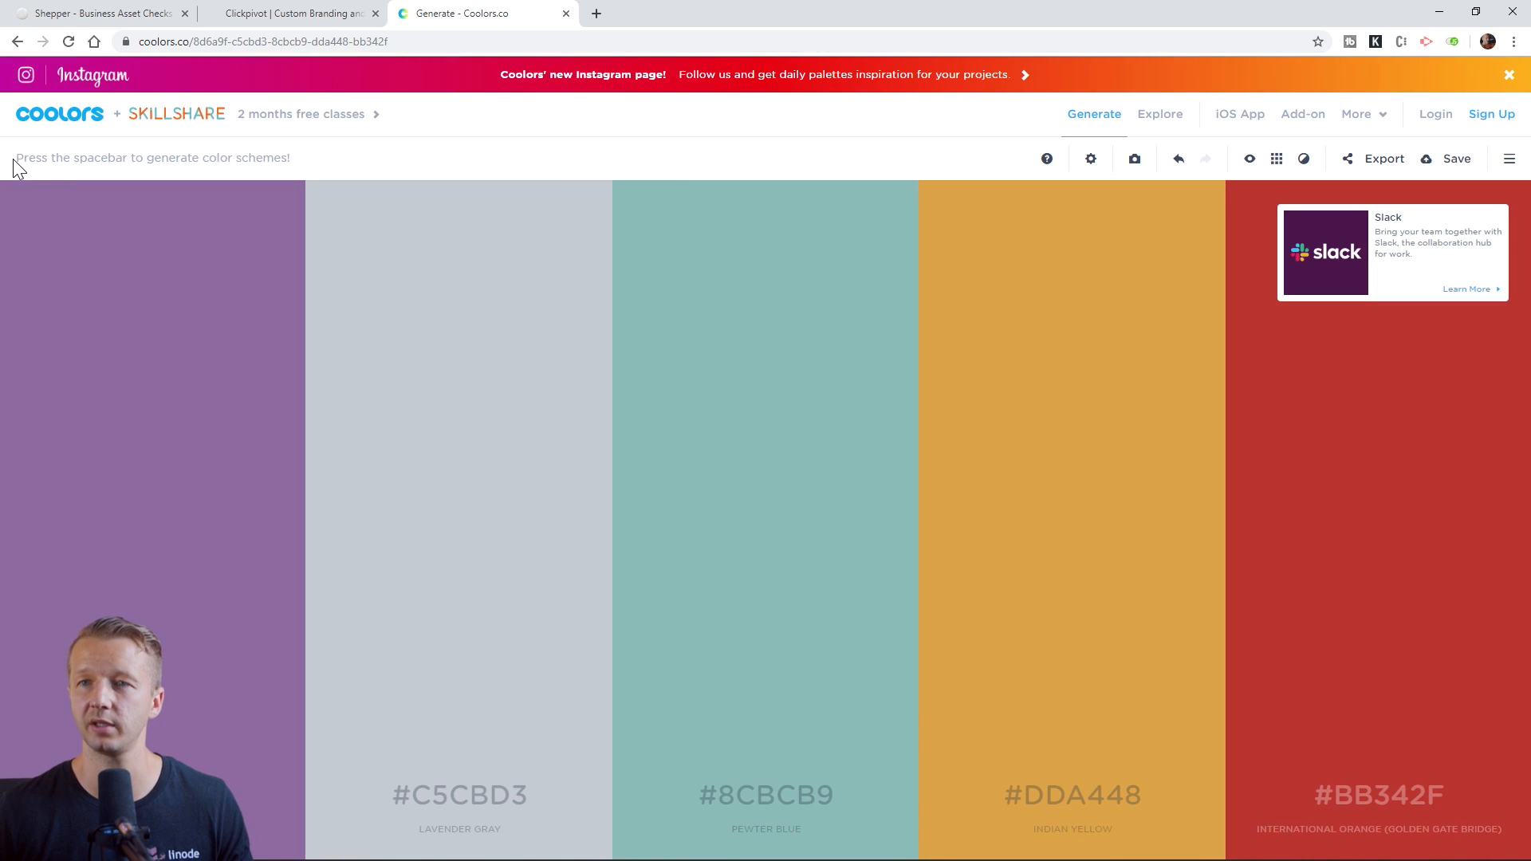
{"action": "key", "text": "space"}
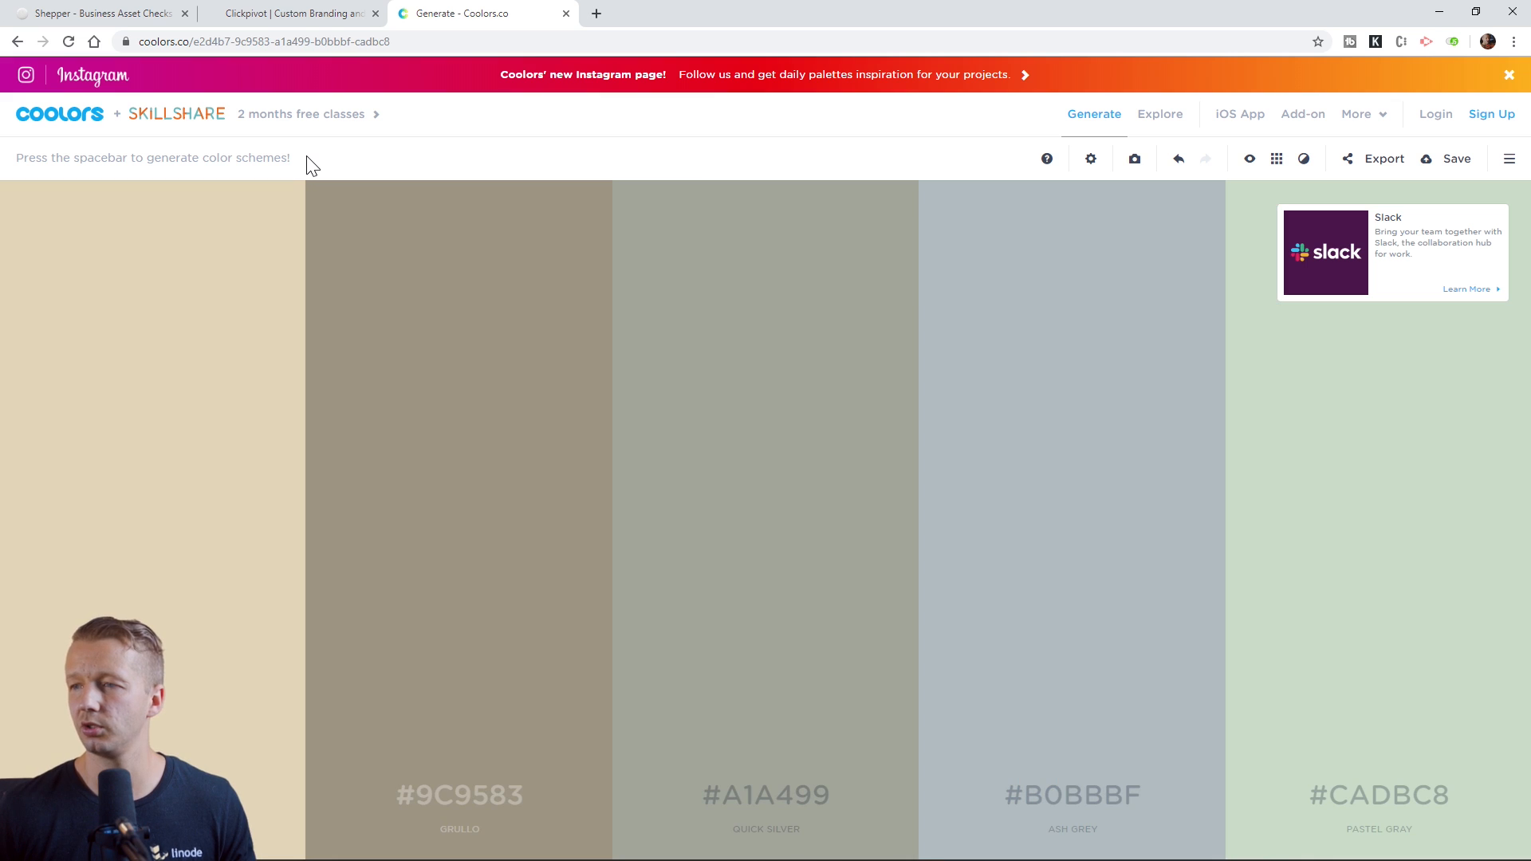
{"action": "key", "text": "space"}
{"action": "key", "text": "space"}
{"action": "key", "text": "space"}
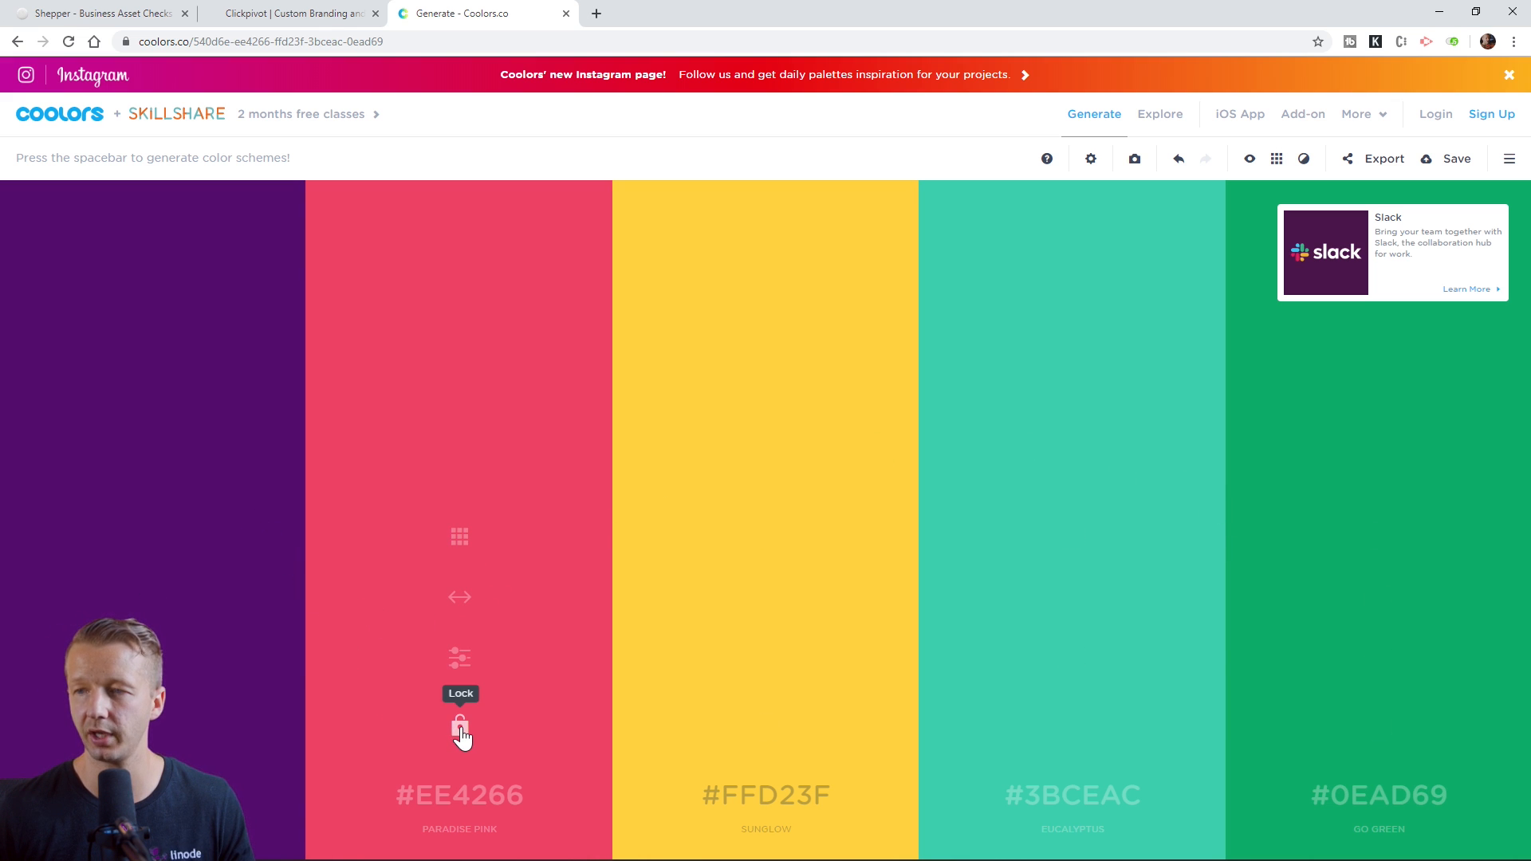
Lock the palette colours #540D6E, #EE4266 and #FFD23F.
{"action": "left_click", "coordinate": [460, 728]}
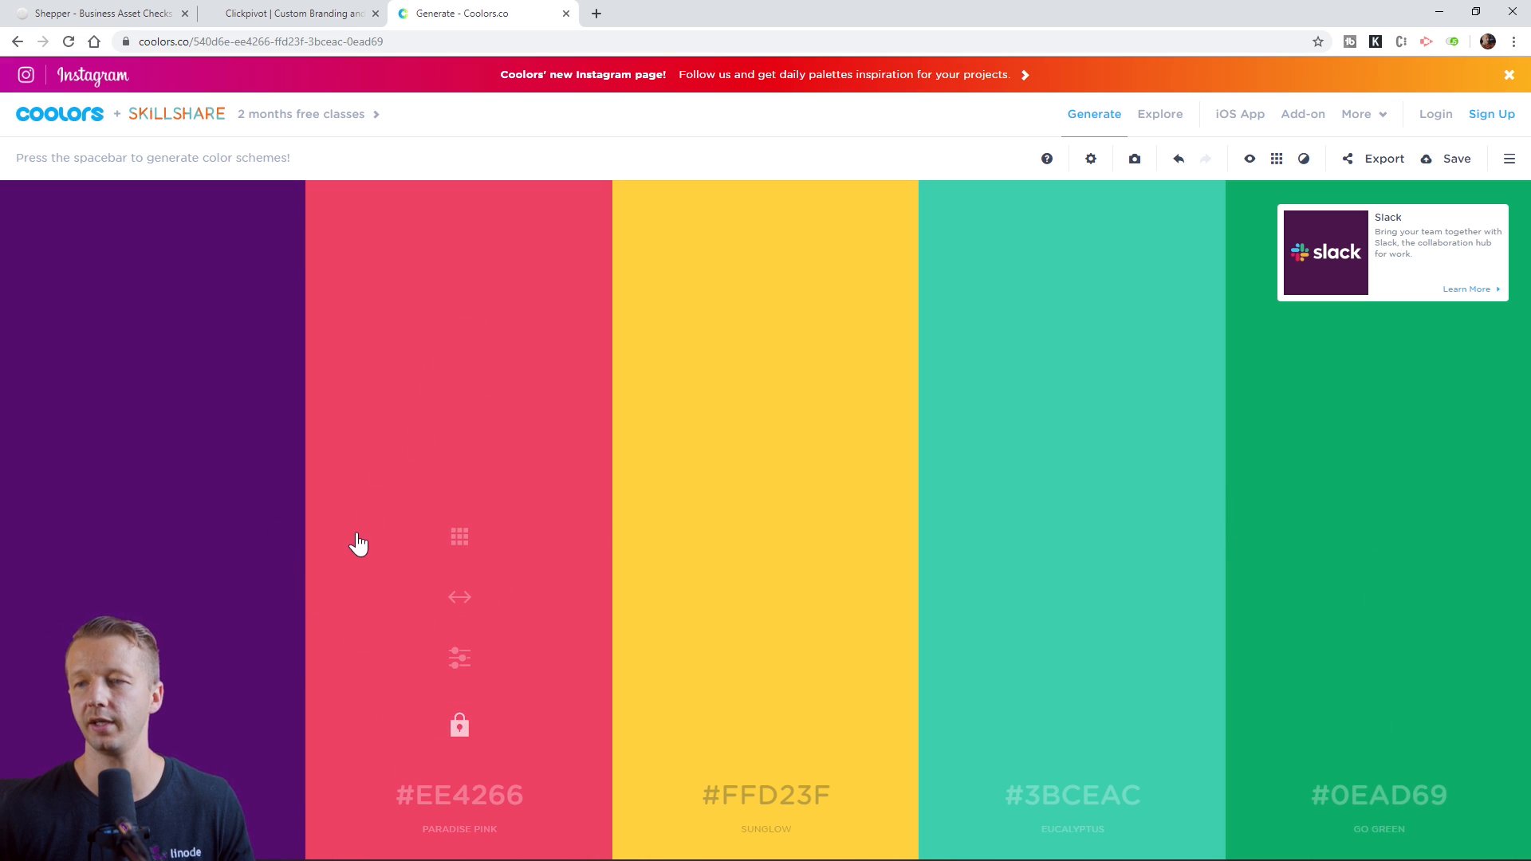
{"action": "left_click", "coordinate": [155, 728]}
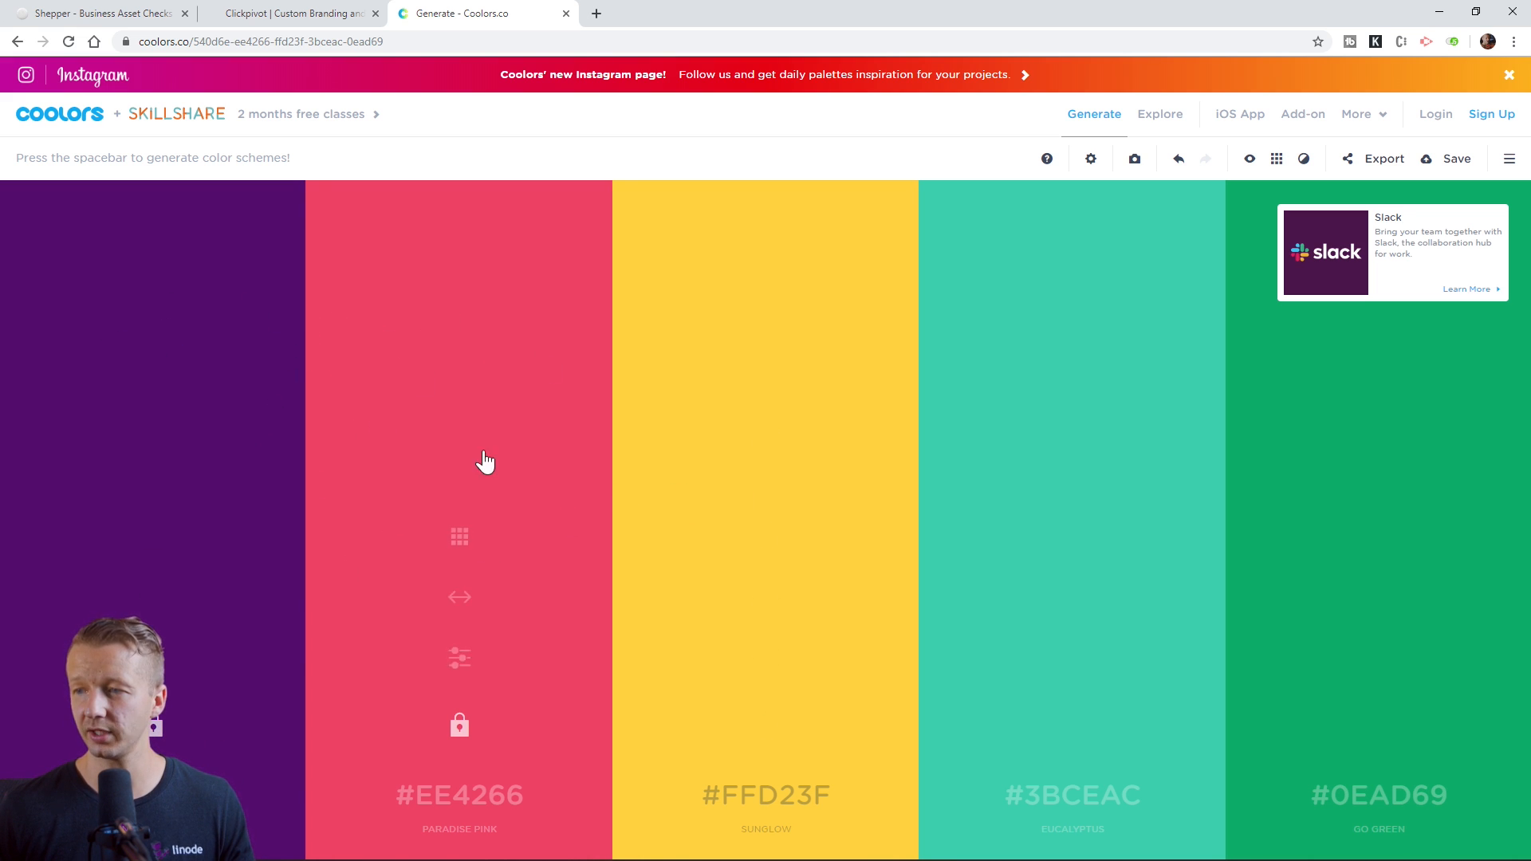
{"action": "left_click", "coordinate": [766, 728]}
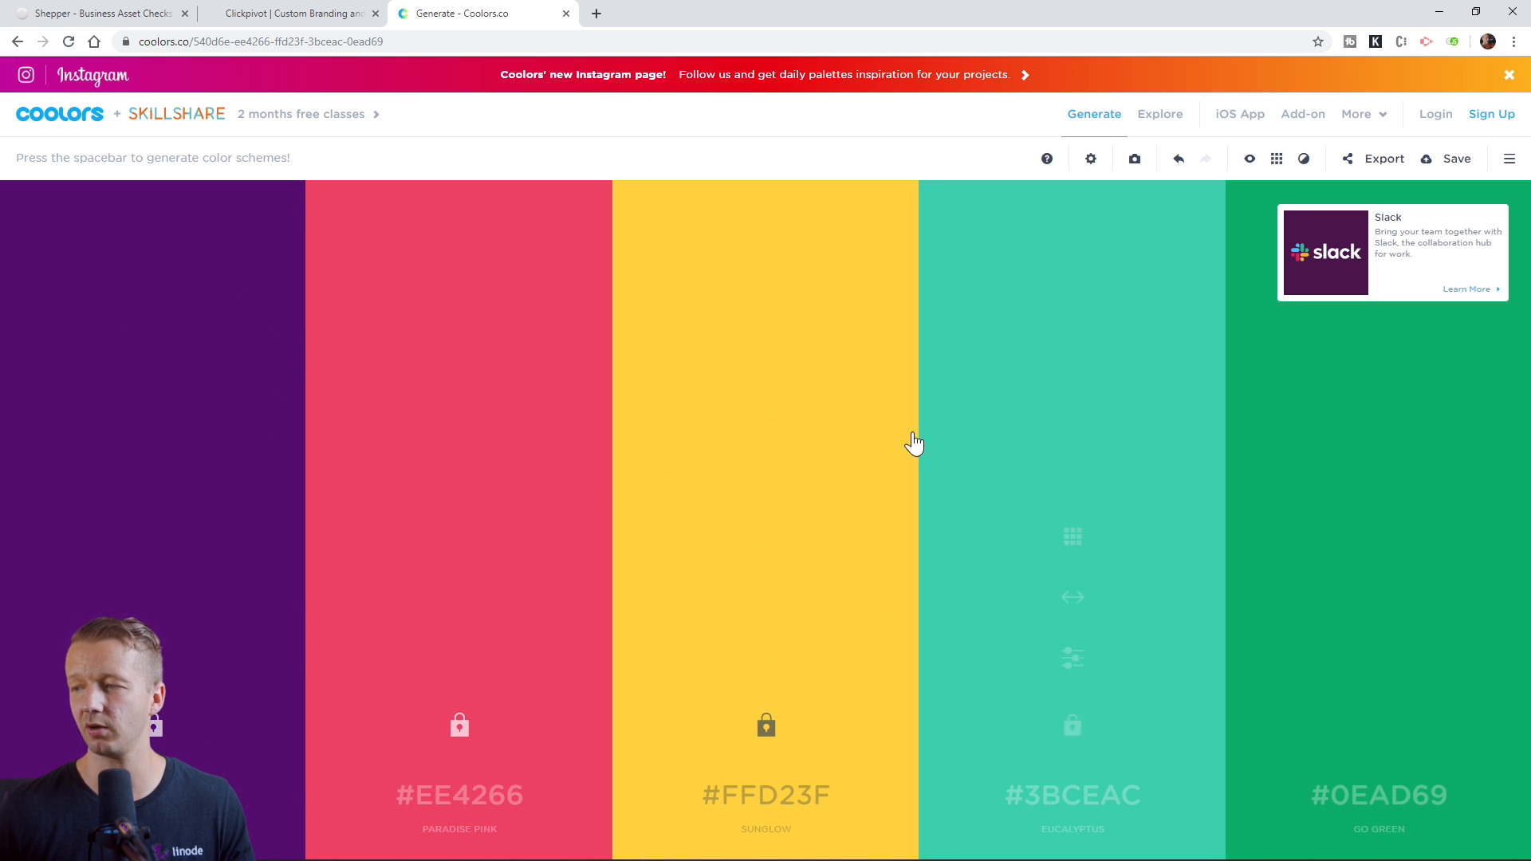
Regenerate the two unlocked colours until they are #F7FFF7 and #343434, and lock both.
{"action": "key", "text": "space"}
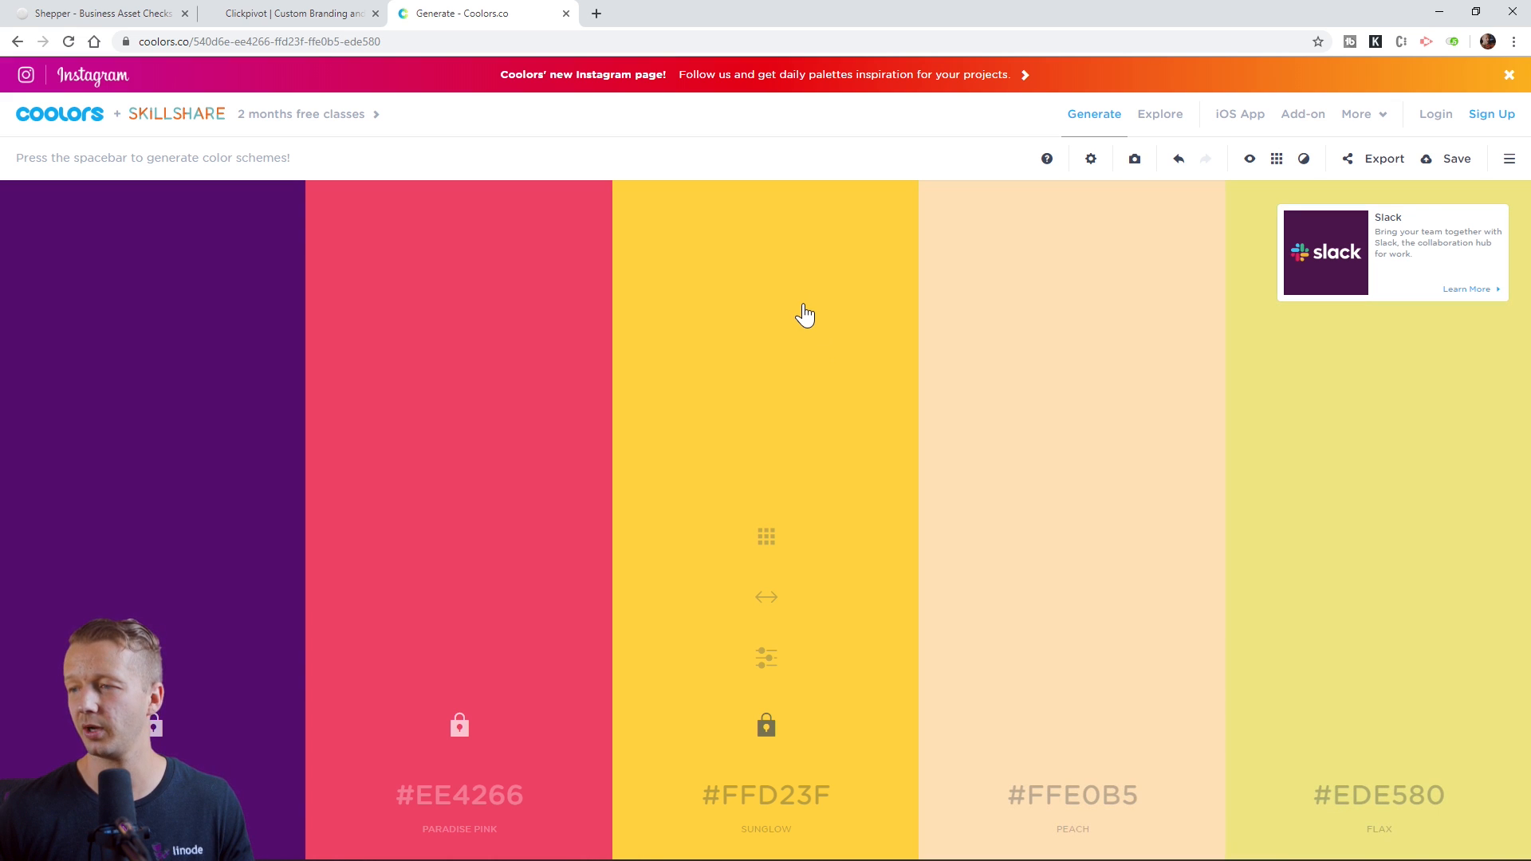
{"action": "key", "text": "space"}
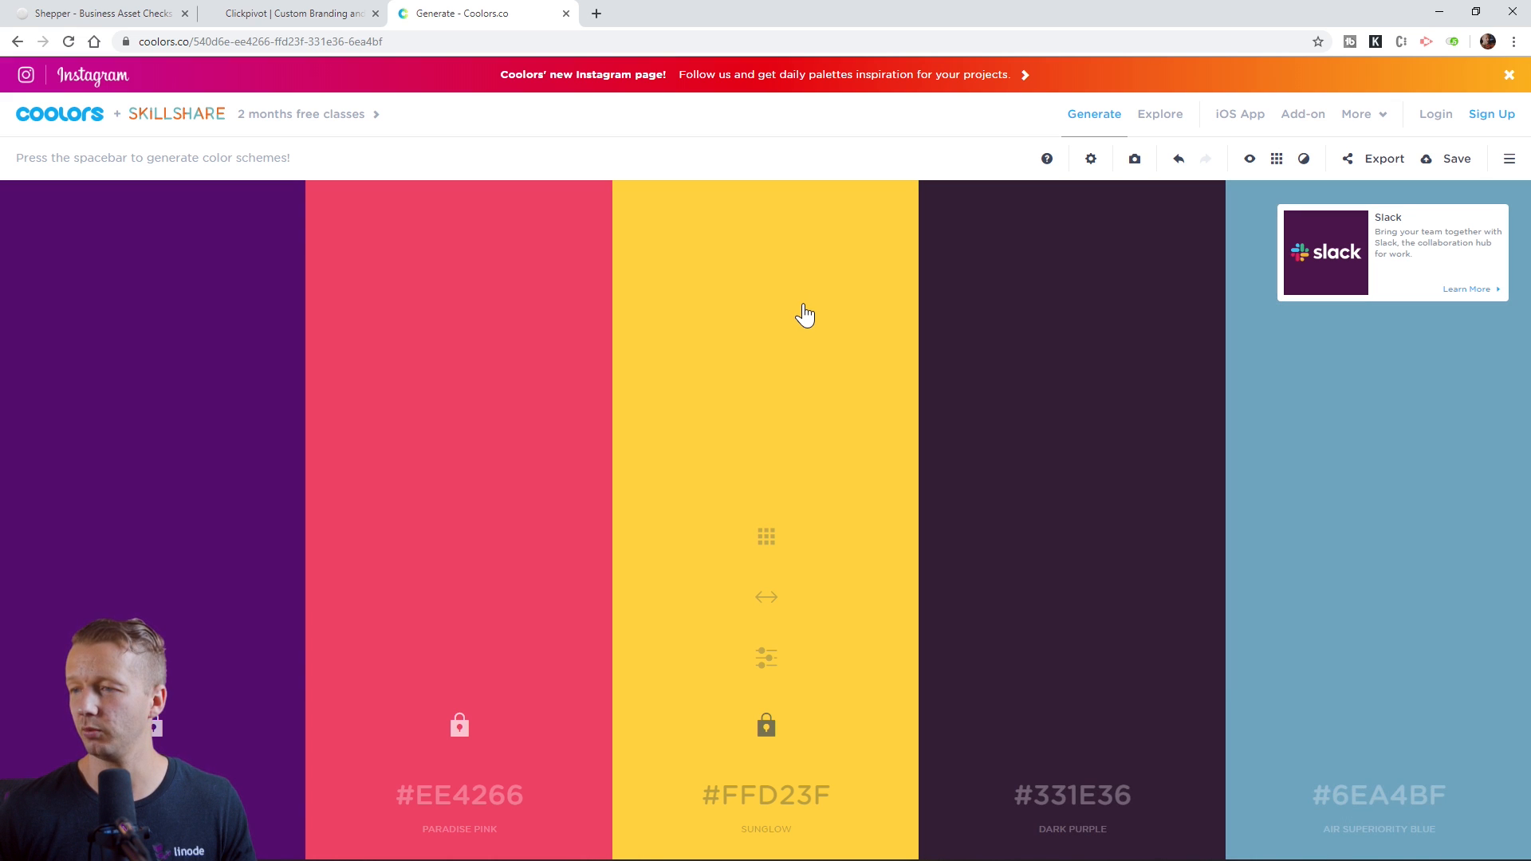
{"action": "key", "text": "space"}
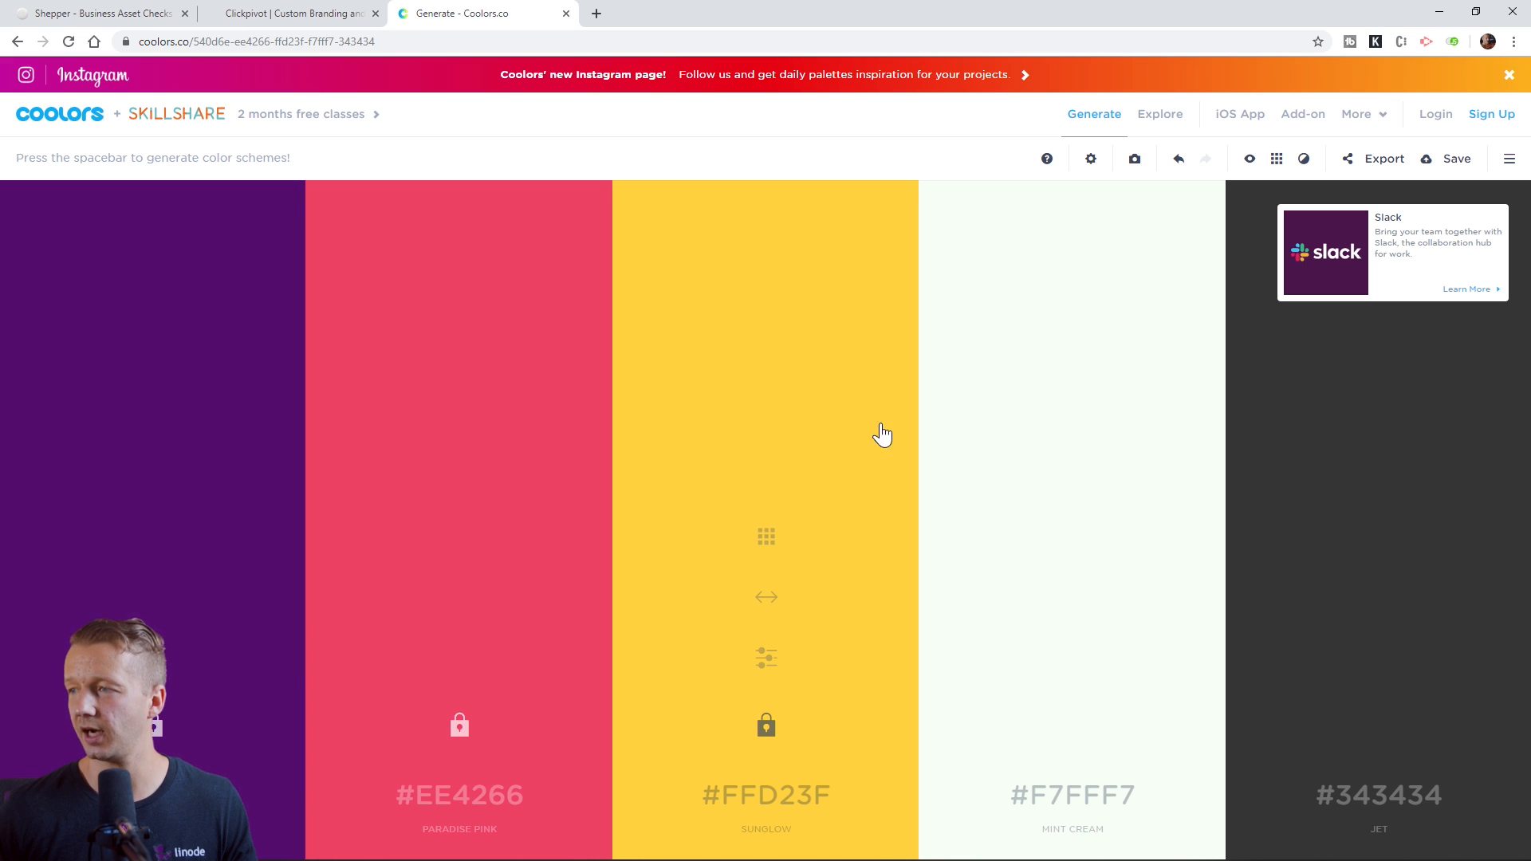
{"action": "left_click", "coordinate": [1073, 727]}
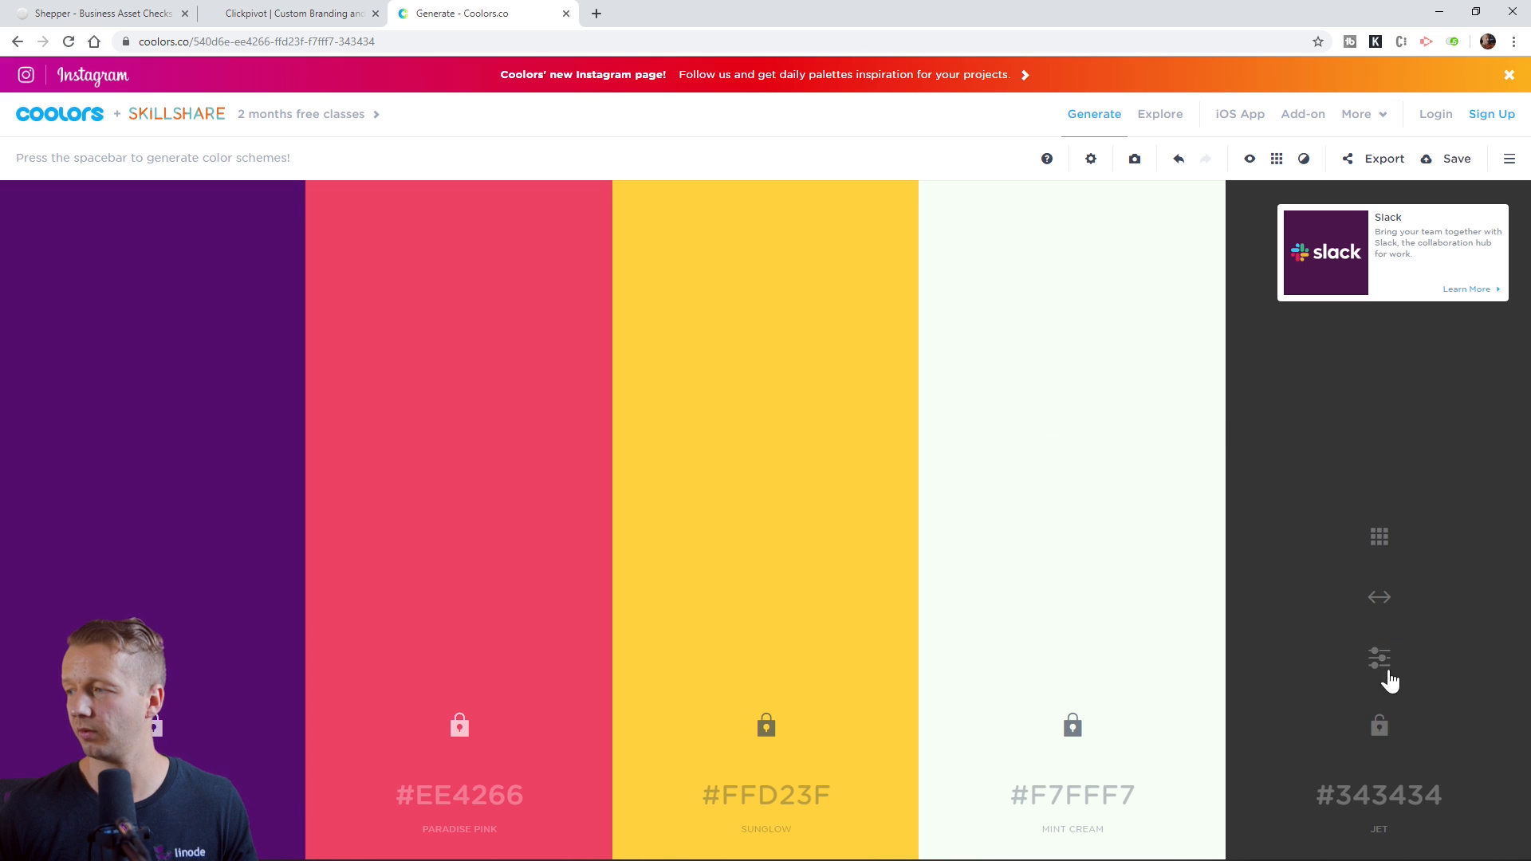
{"action": "left_click", "coordinate": [1379, 727]}
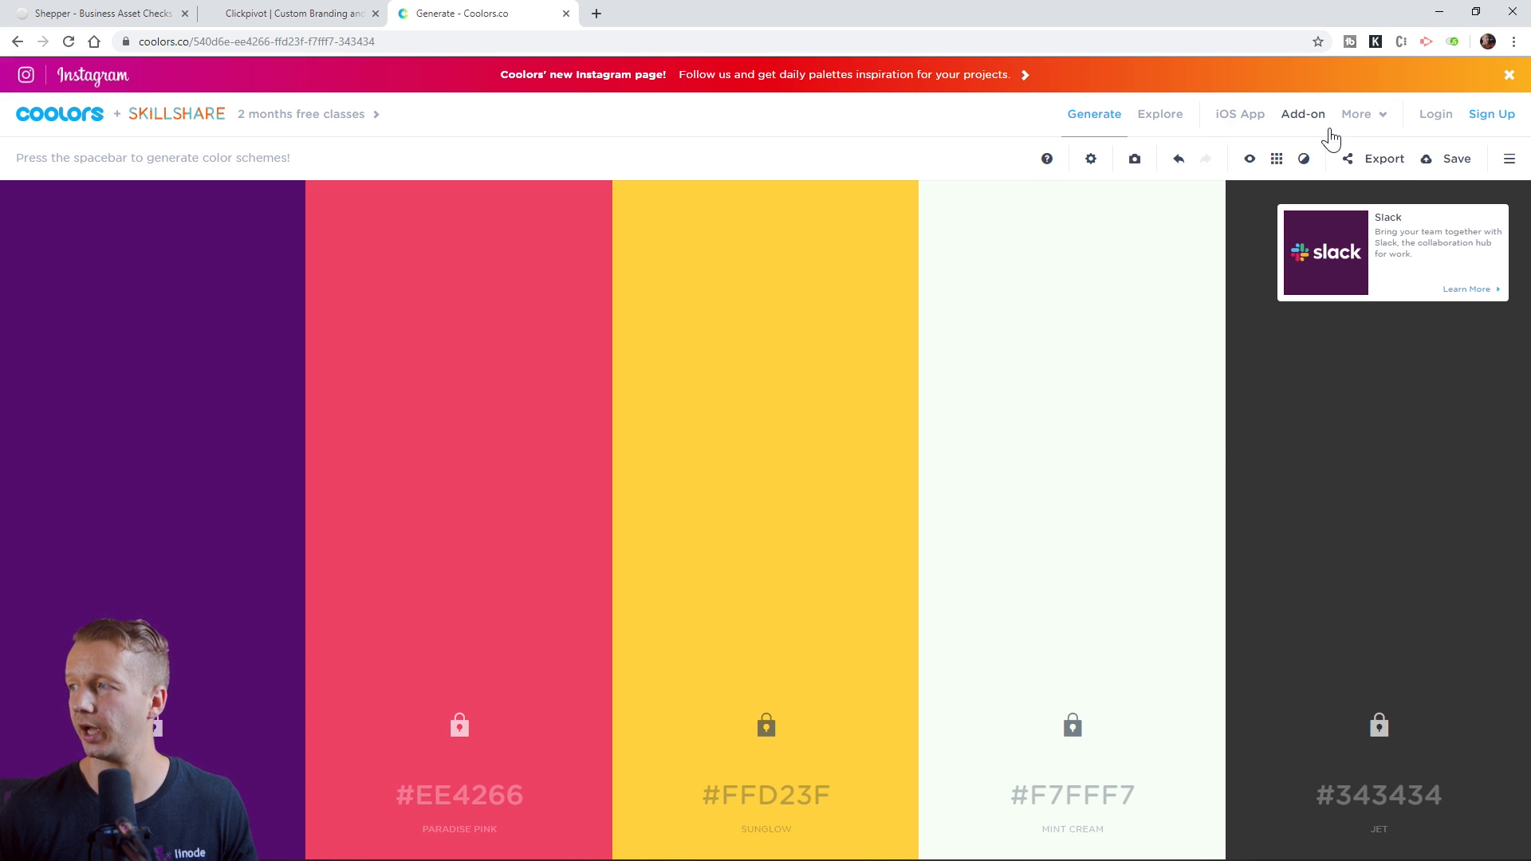
Export the five-colour palette as an SVG file and show the downloaded file in its folder.
{"action": "left_click", "coordinate": [1385, 161]}
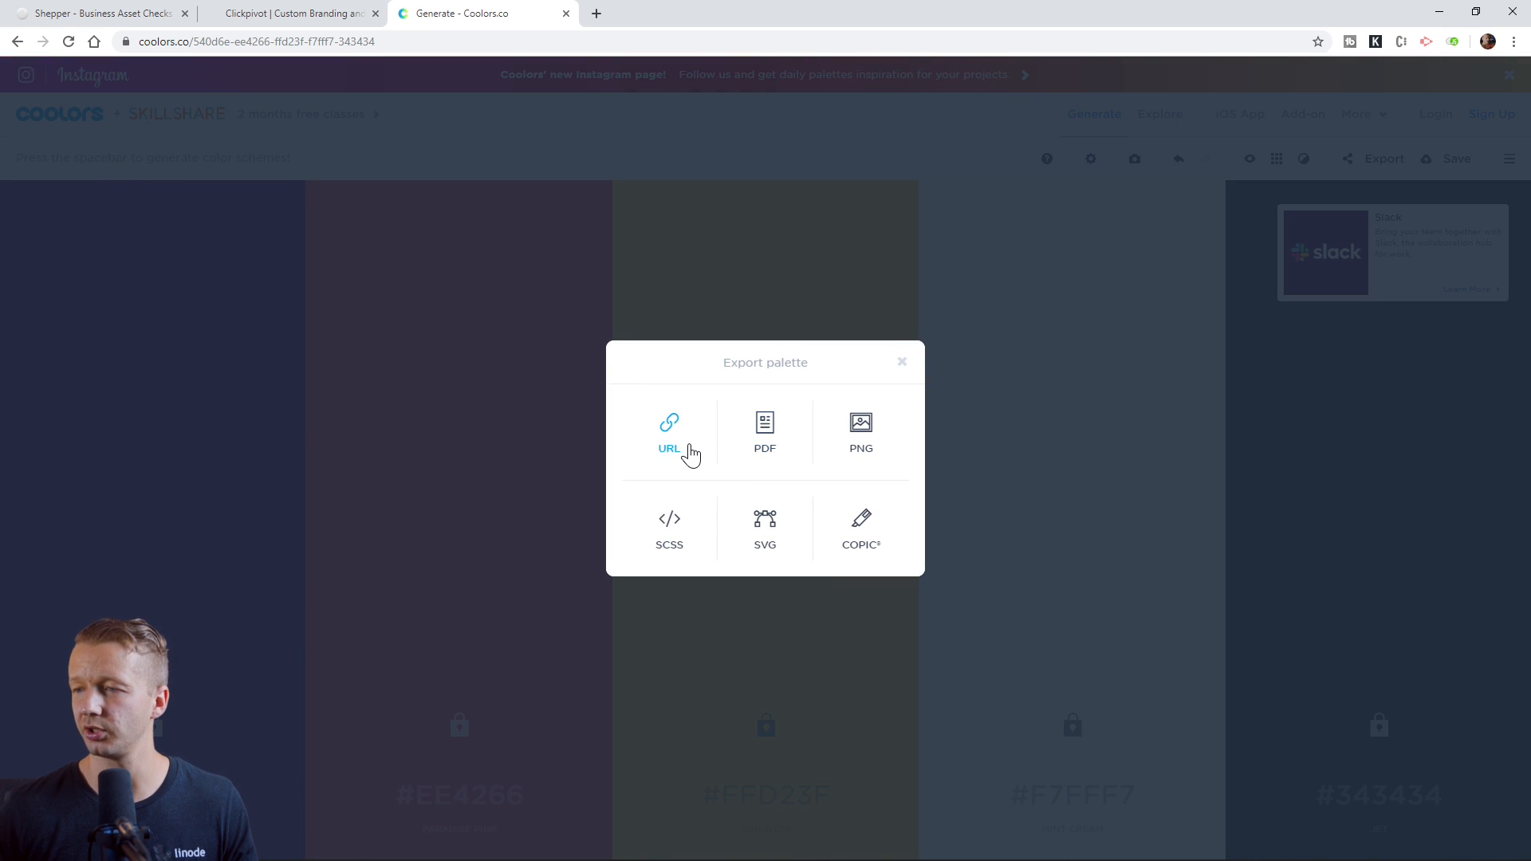
{"action": "left_click", "coordinate": [763, 542]}
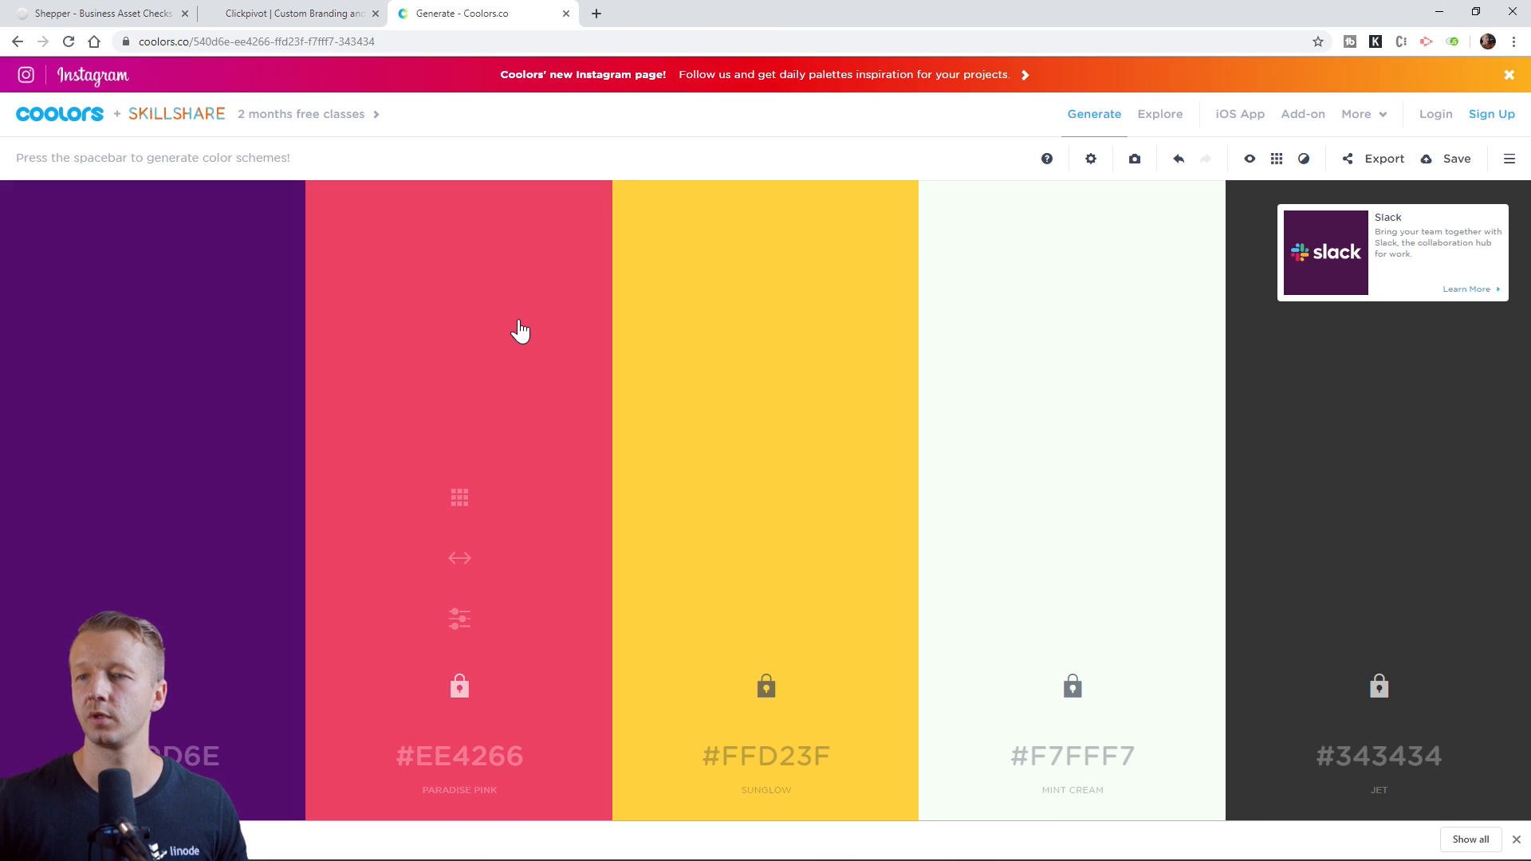
{"action": "right_click", "coordinate": [153, 839]}
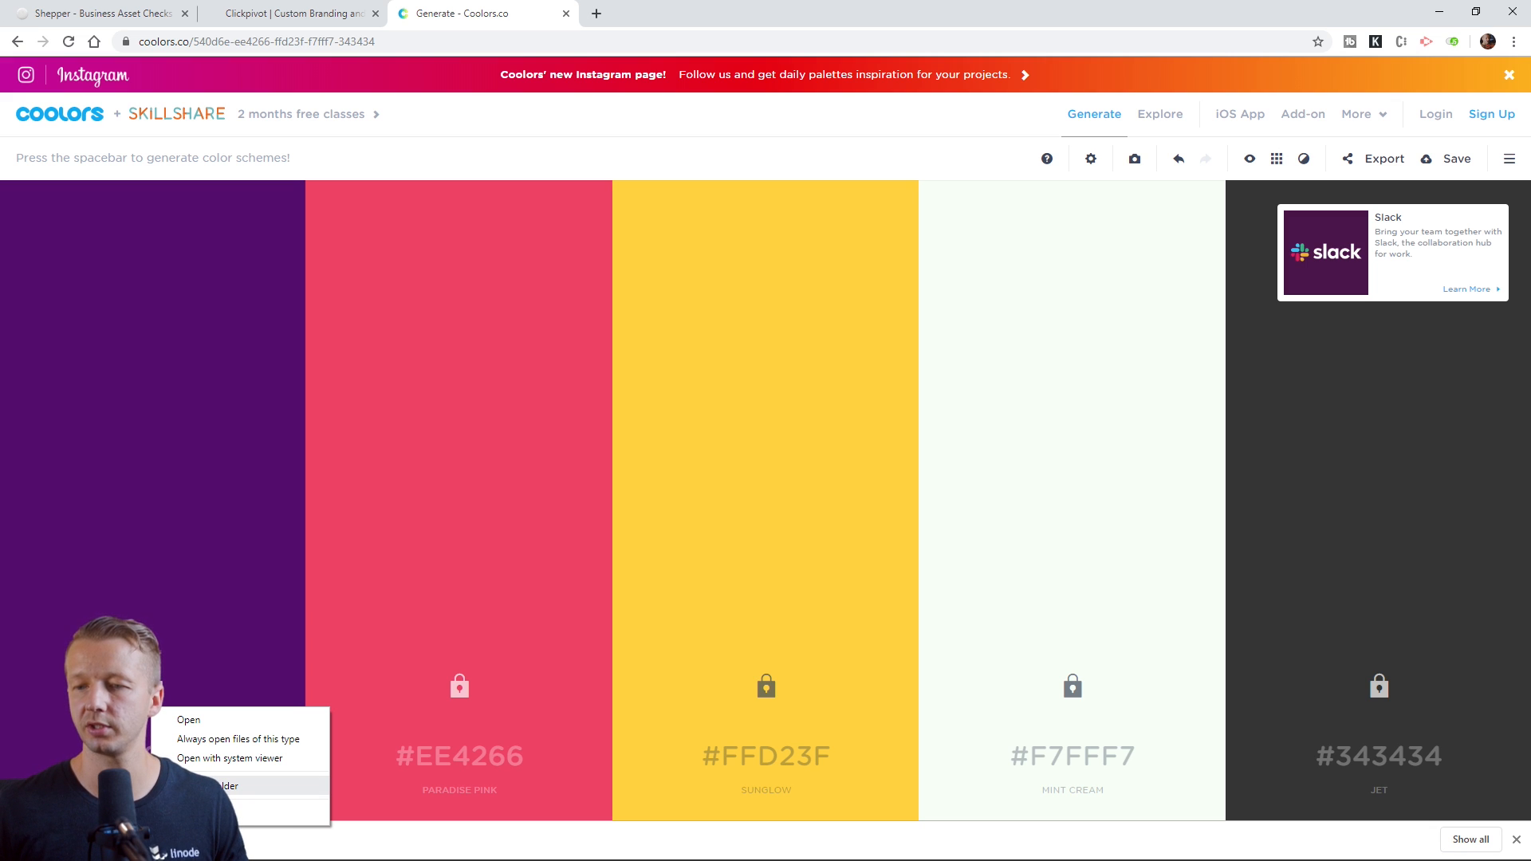
{"action": "left_click", "coordinate": [199, 787]}
Switch to Adobe XD, place the exported palette SVG at X 0, Y 0 on the Web 1920 artboard, and disable responsive resize for it.
{"action": "left_click", "coordinate": [800, 15]}
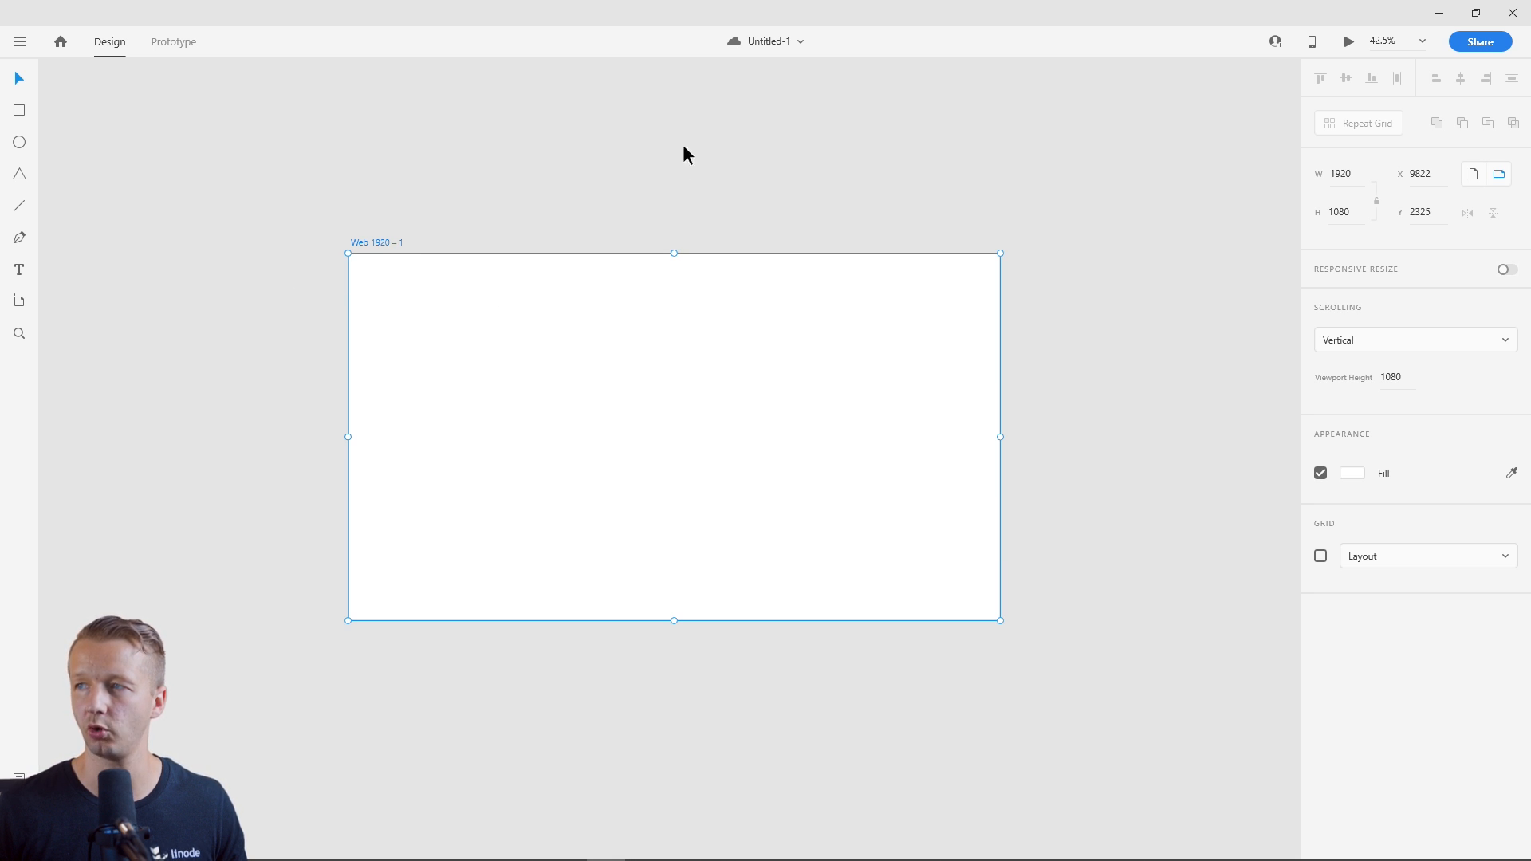
{"action": "mouse_move", "coordinate": [200, 854]}
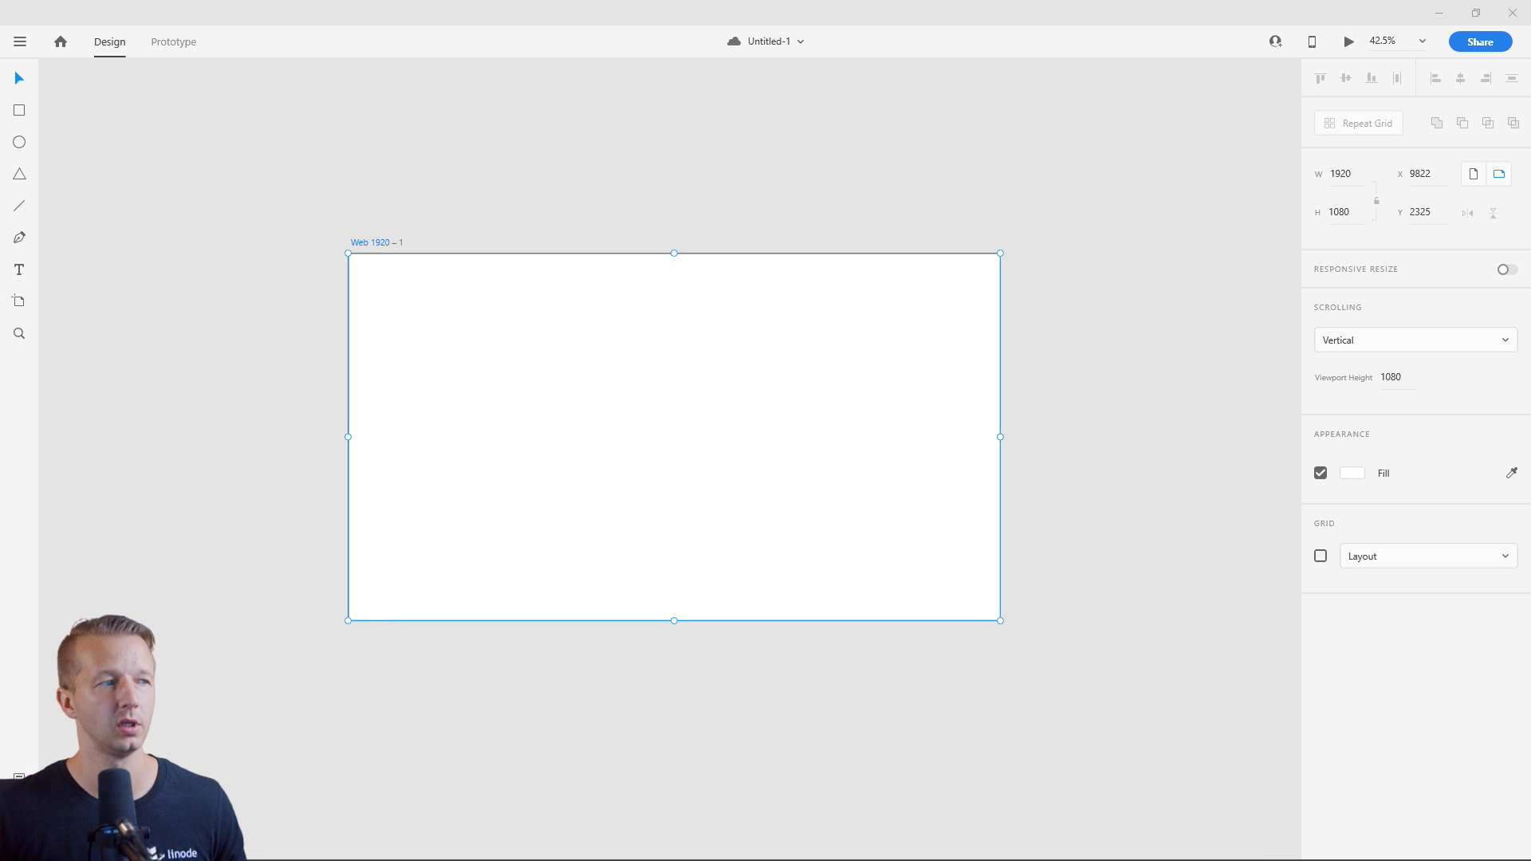
{"action": "left_click_drag", "start_coordinate": [93, 530], "coordinate": [630, 392]}
{"action": "left_click_drag", "start_coordinate": [661, 451], "coordinate": [377, 313]}
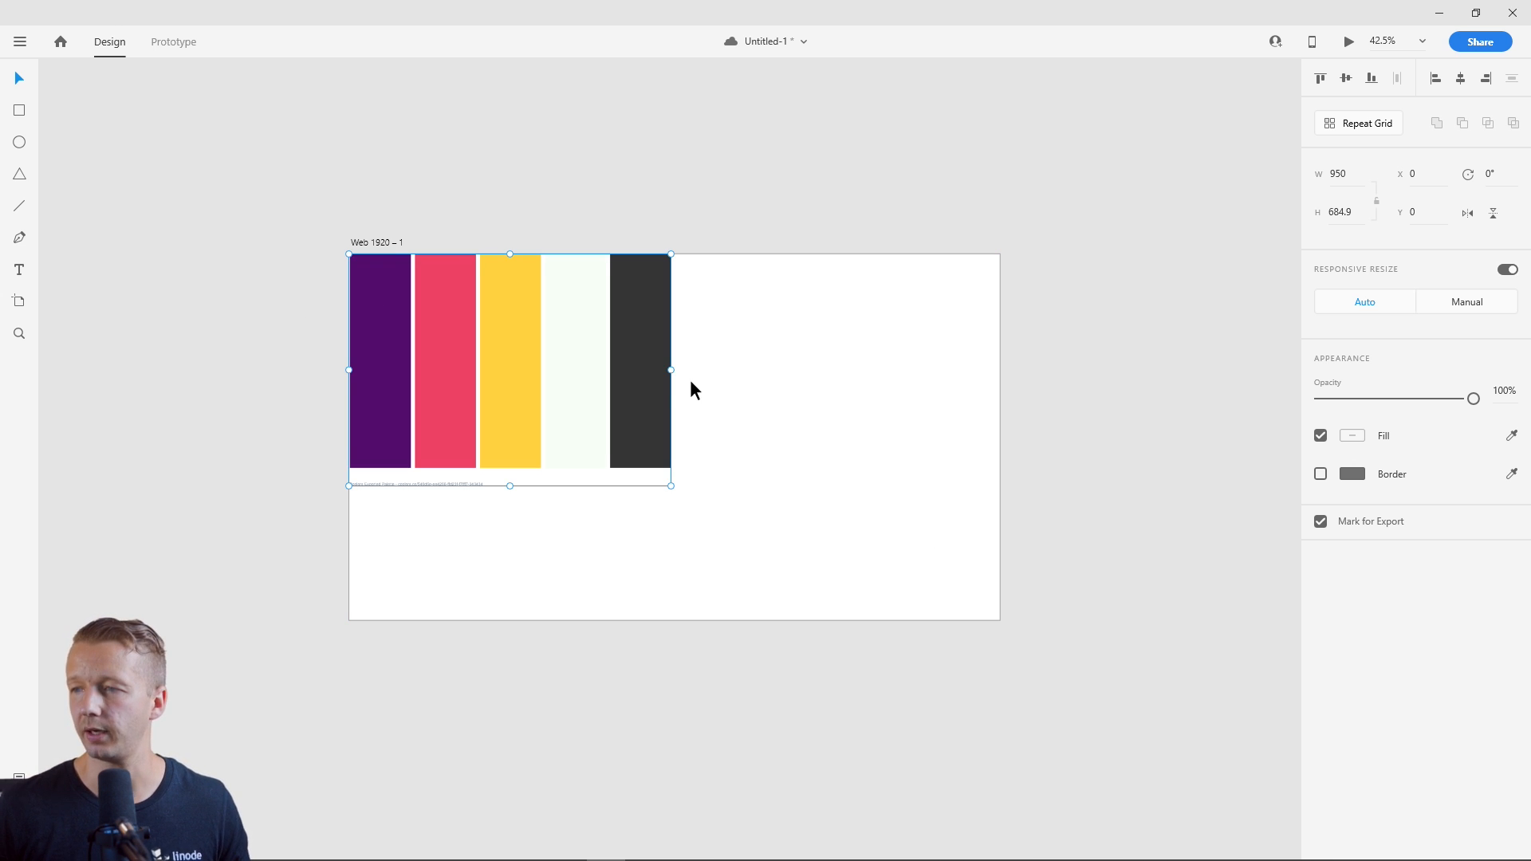
{"action": "left_click", "coordinate": [1508, 270]}
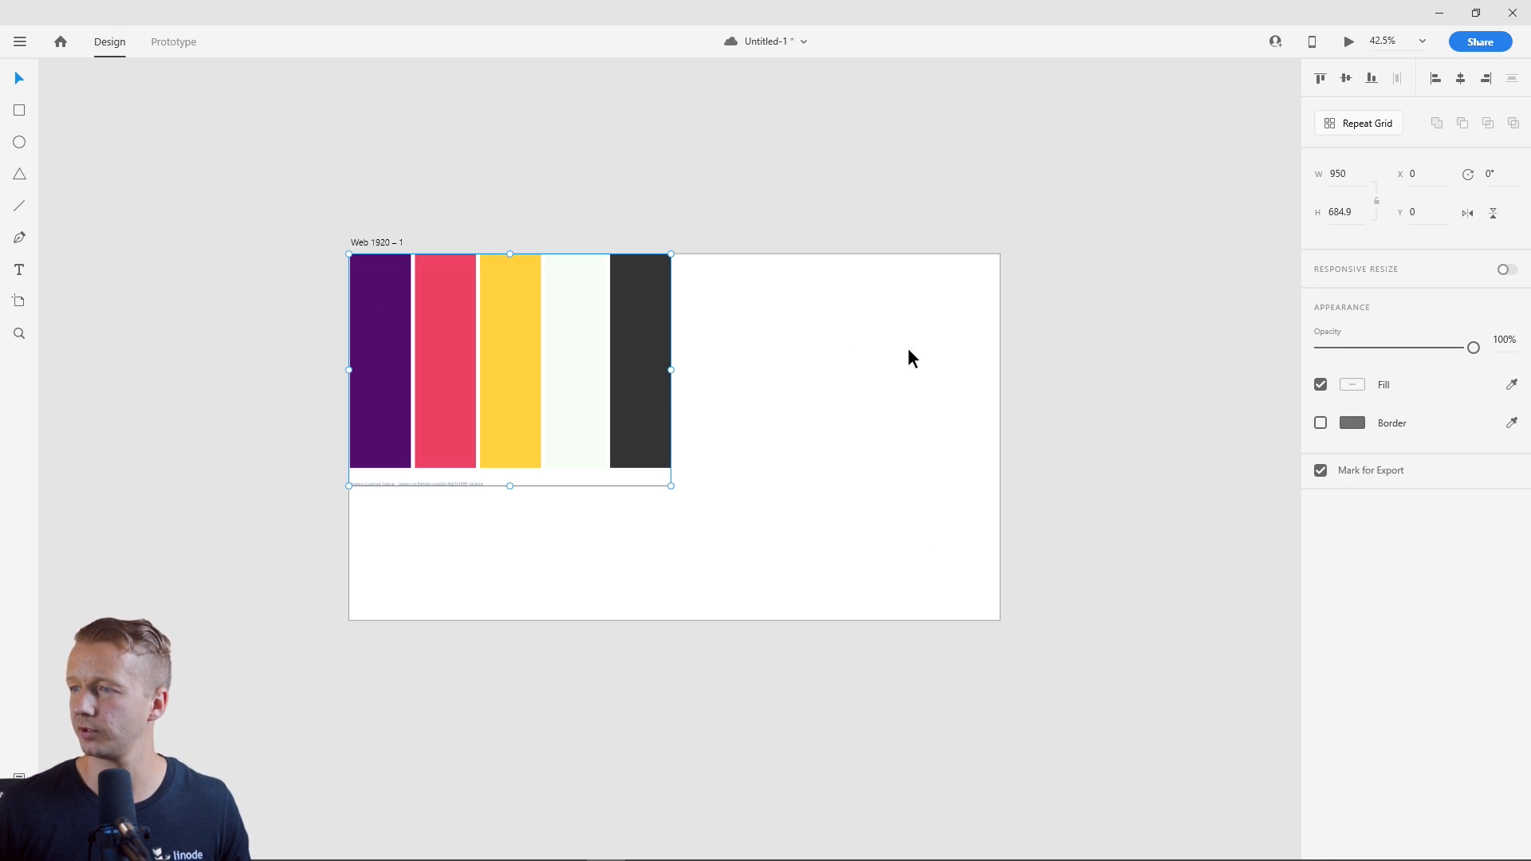
Resize the Web 1920 artboard to 946 × 631 so it fits tightly around the five palette colour stripes.
{"action": "left_click", "coordinate": [381, 242]}
{"action": "left_click_drag", "start_coordinate": [1001, 437], "coordinate": [669, 393]}
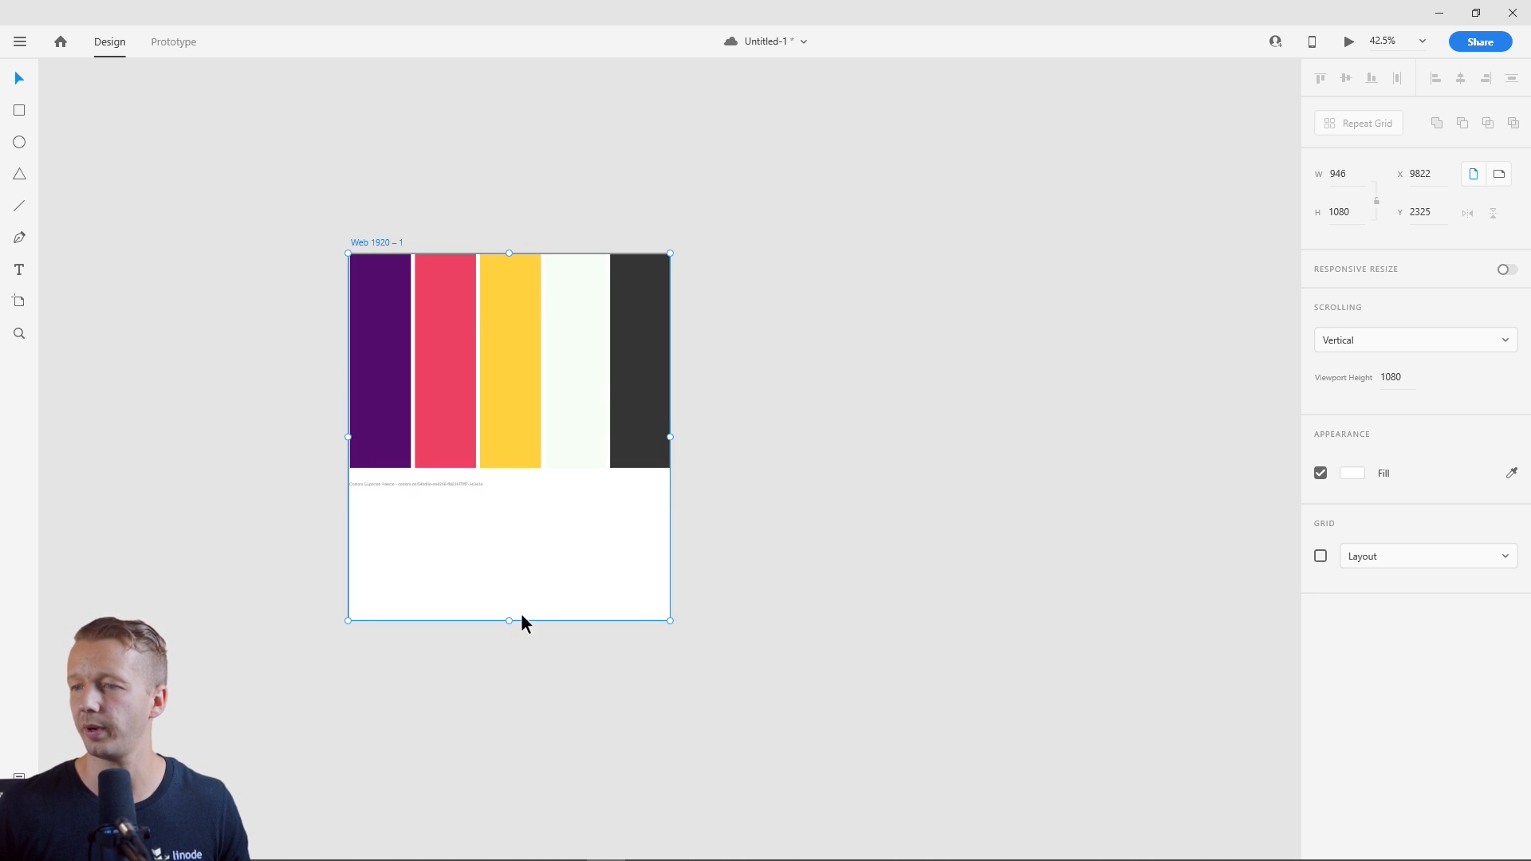
{"action": "left_click_drag", "start_coordinate": [510, 621], "coordinate": [508, 469]}
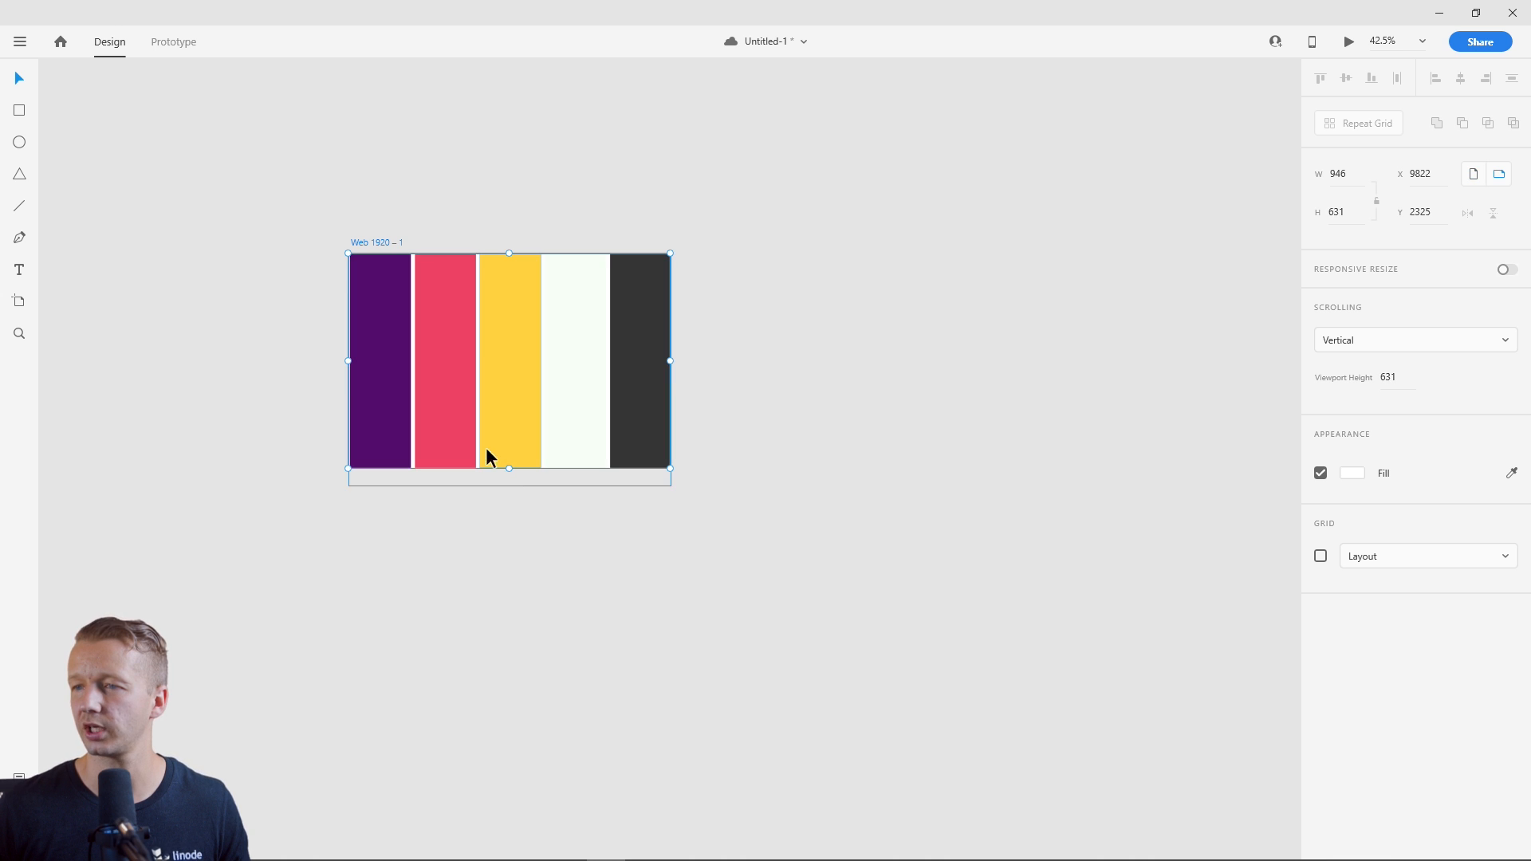
{"action": "scroll", "coordinate": [275, 298], "scroll_direction": "up", "scroll_amount": 3}
{"action": "left_click_drag", "start_coordinate": [331, 289], "coordinate": [62, 226]}
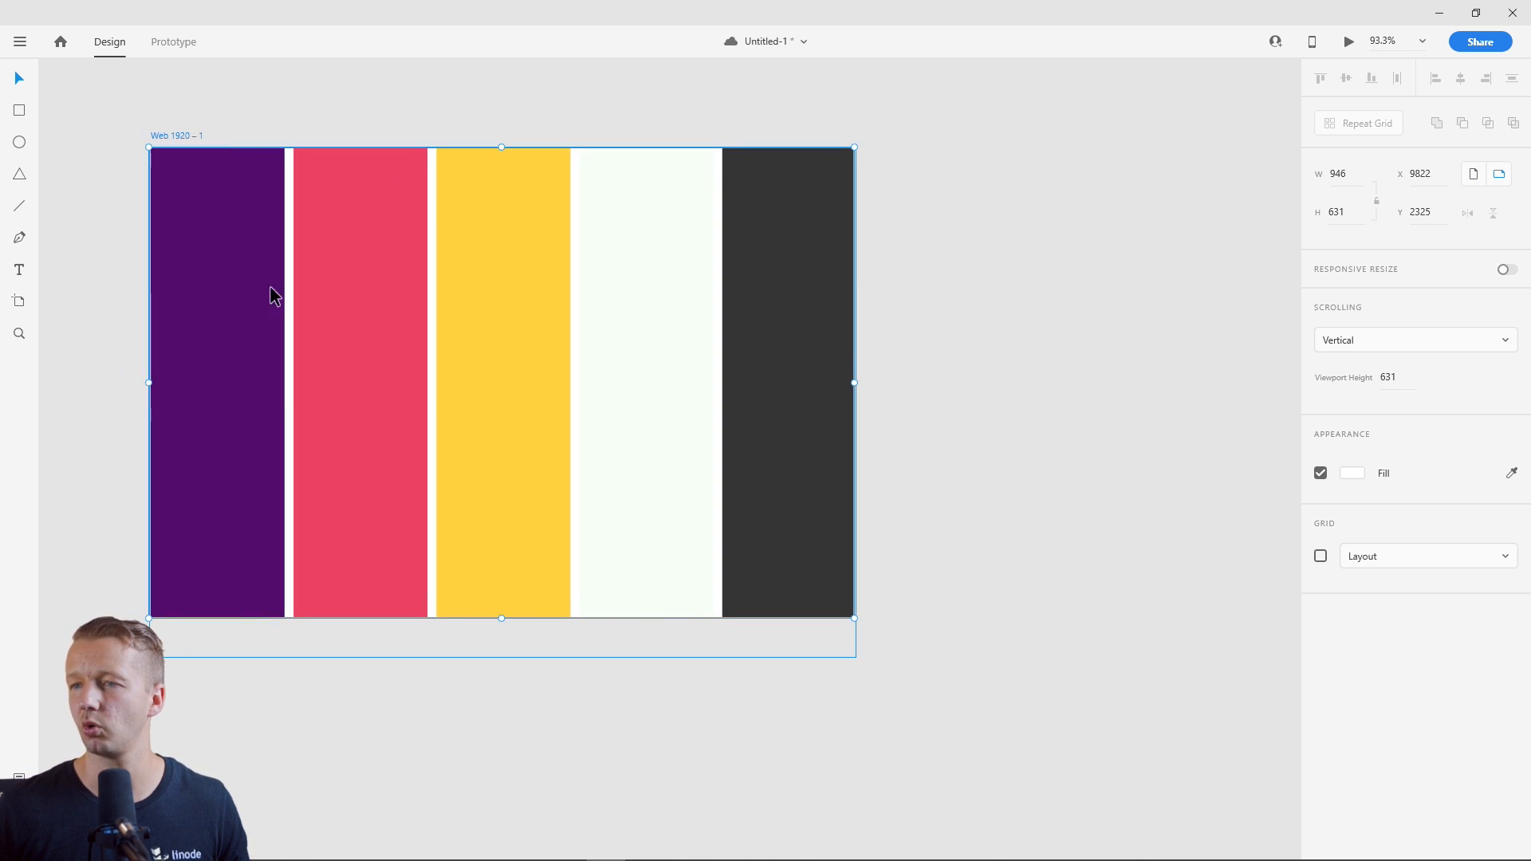
{"action": "scroll", "coordinate": [404, 308], "scroll_direction": "down", "scroll_amount": 1}
{"action": "left_click", "coordinate": [882, 362]}
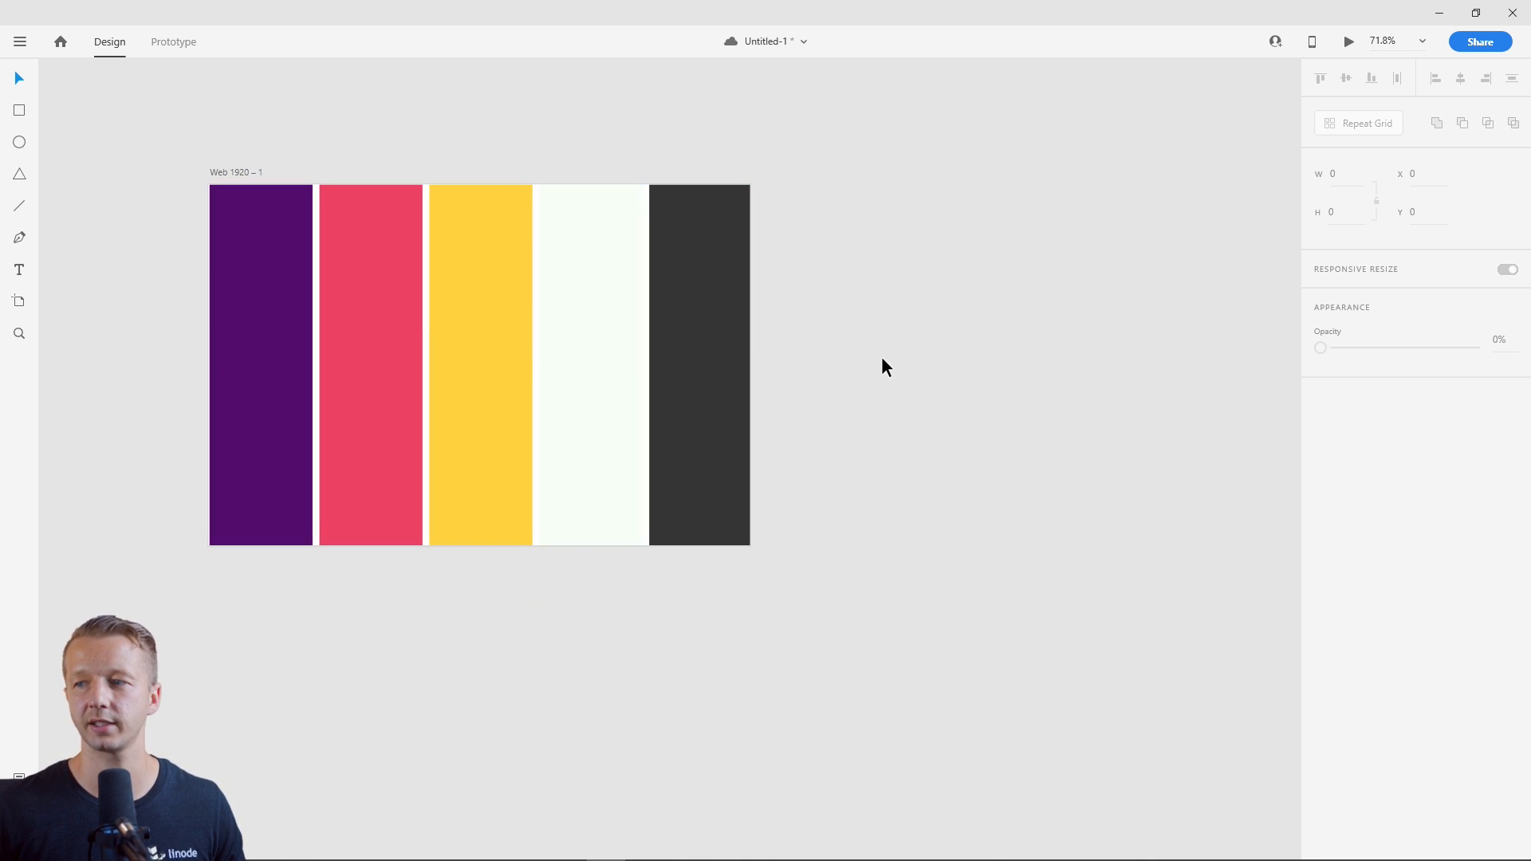
Add an iPhone XR/XS Max artboard beside the palette artboard.
{"action": "scroll", "coordinate": [891, 367], "scroll_direction": "down", "scroll_amount": 1}
{"action": "scroll", "coordinate": [892, 367], "scroll_direction": "down", "scroll_amount": 2}
{"action": "left_click_drag", "start_coordinate": [905, 348], "coordinate": [807, 351]}
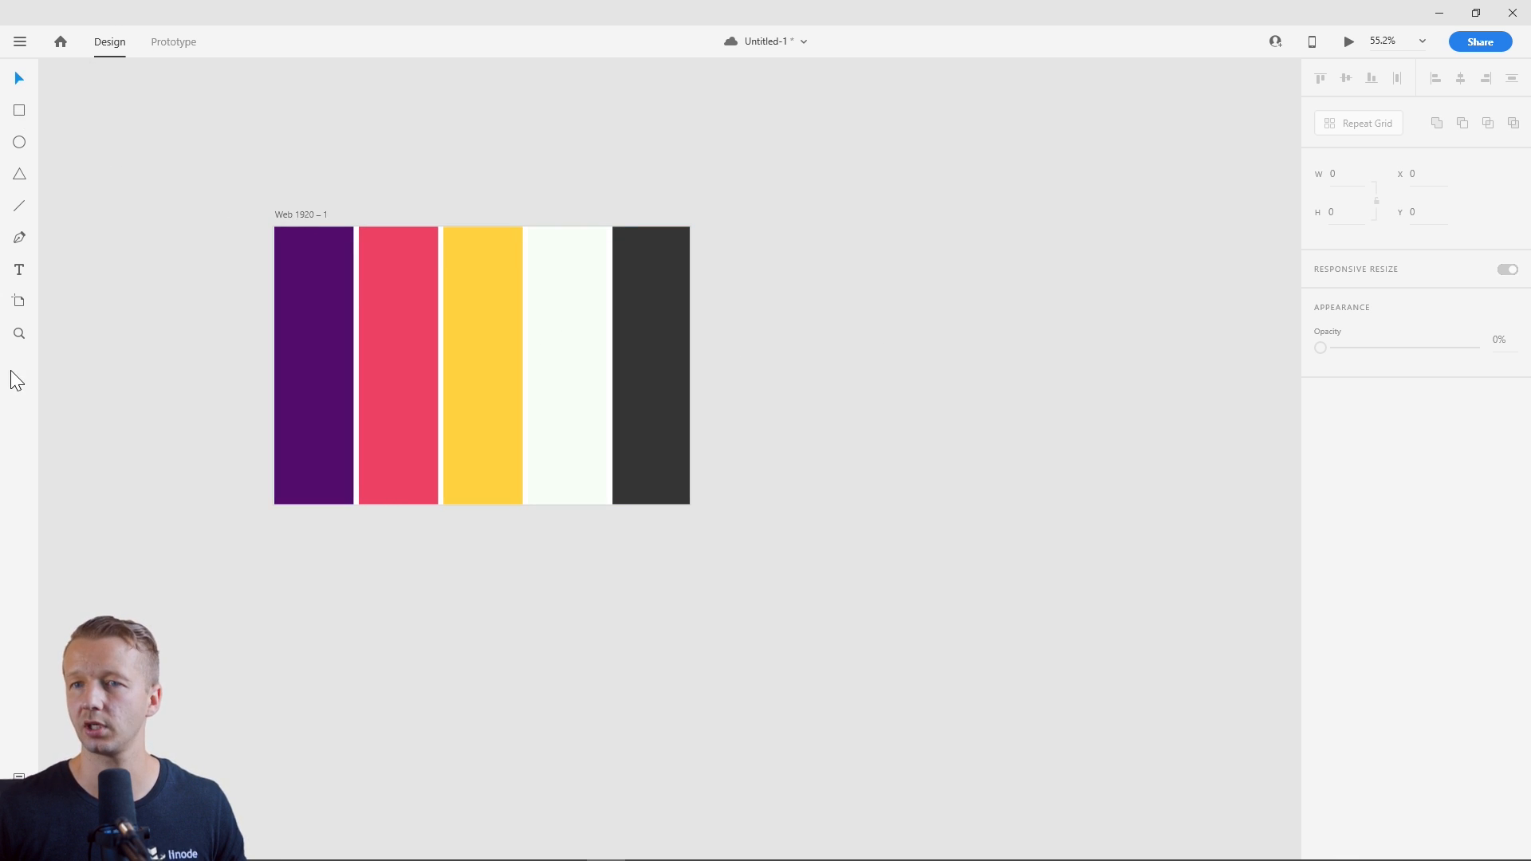
{"action": "left_click", "coordinate": [27, 314]}
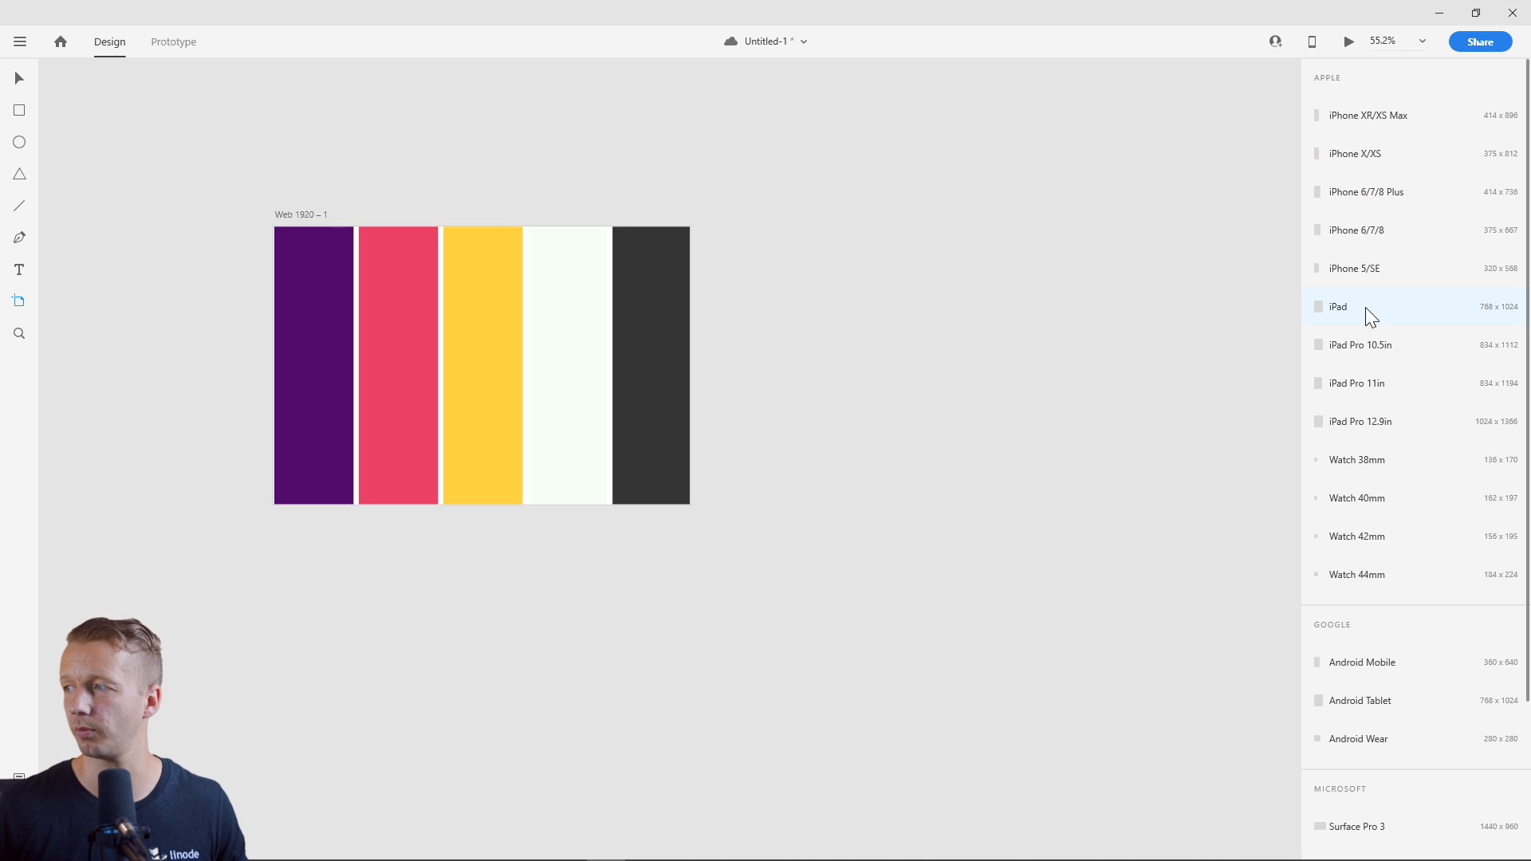
{"action": "left_click", "coordinate": [1385, 118]}
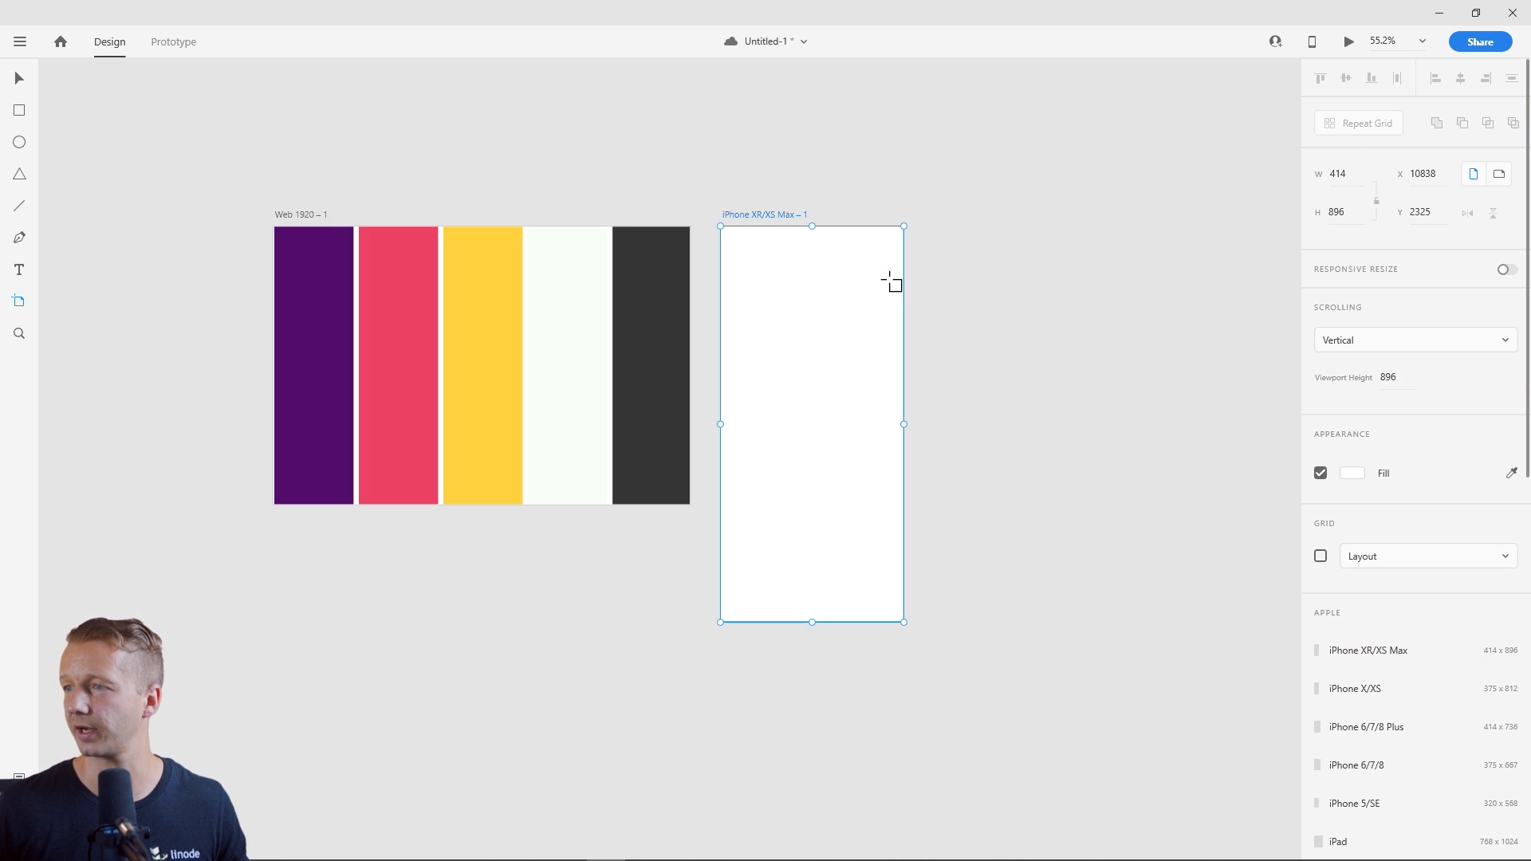
{"action": "left_click", "coordinate": [16, 76]}
{"action": "left_click", "coordinate": [430, 329]}
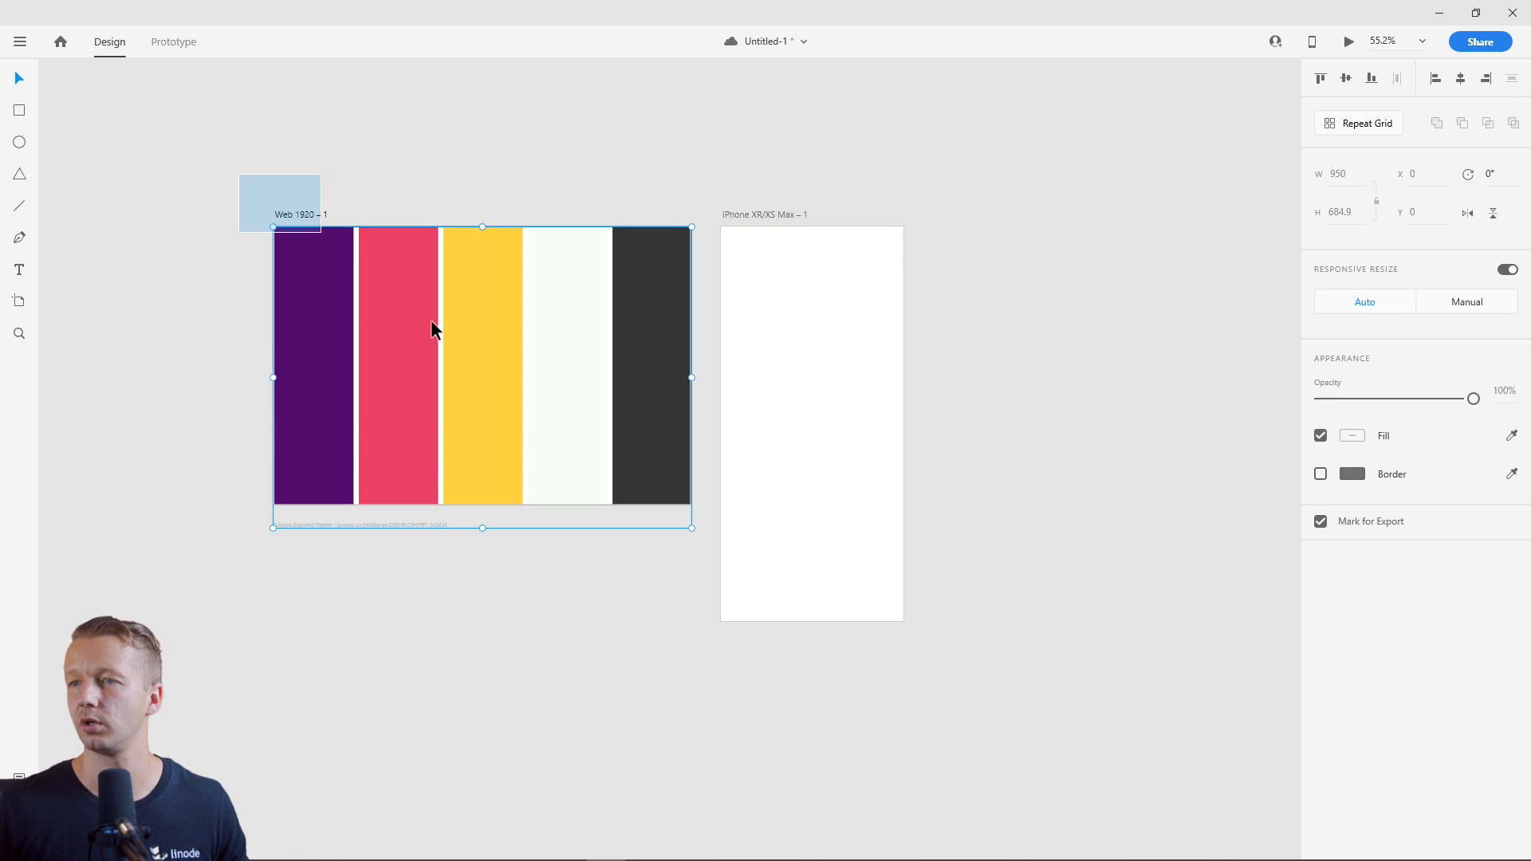
{"action": "left_click", "coordinate": [967, 431]}
{"action": "scroll", "coordinate": [966, 431], "scroll_direction": "up", "scroll_amount": 5}
{"action": "left_click_drag", "start_coordinate": [902, 413], "coordinate": [951, 406]}
{"action": "scroll", "coordinate": [903, 372], "scroll_direction": "down", "scroll_amount": 5}
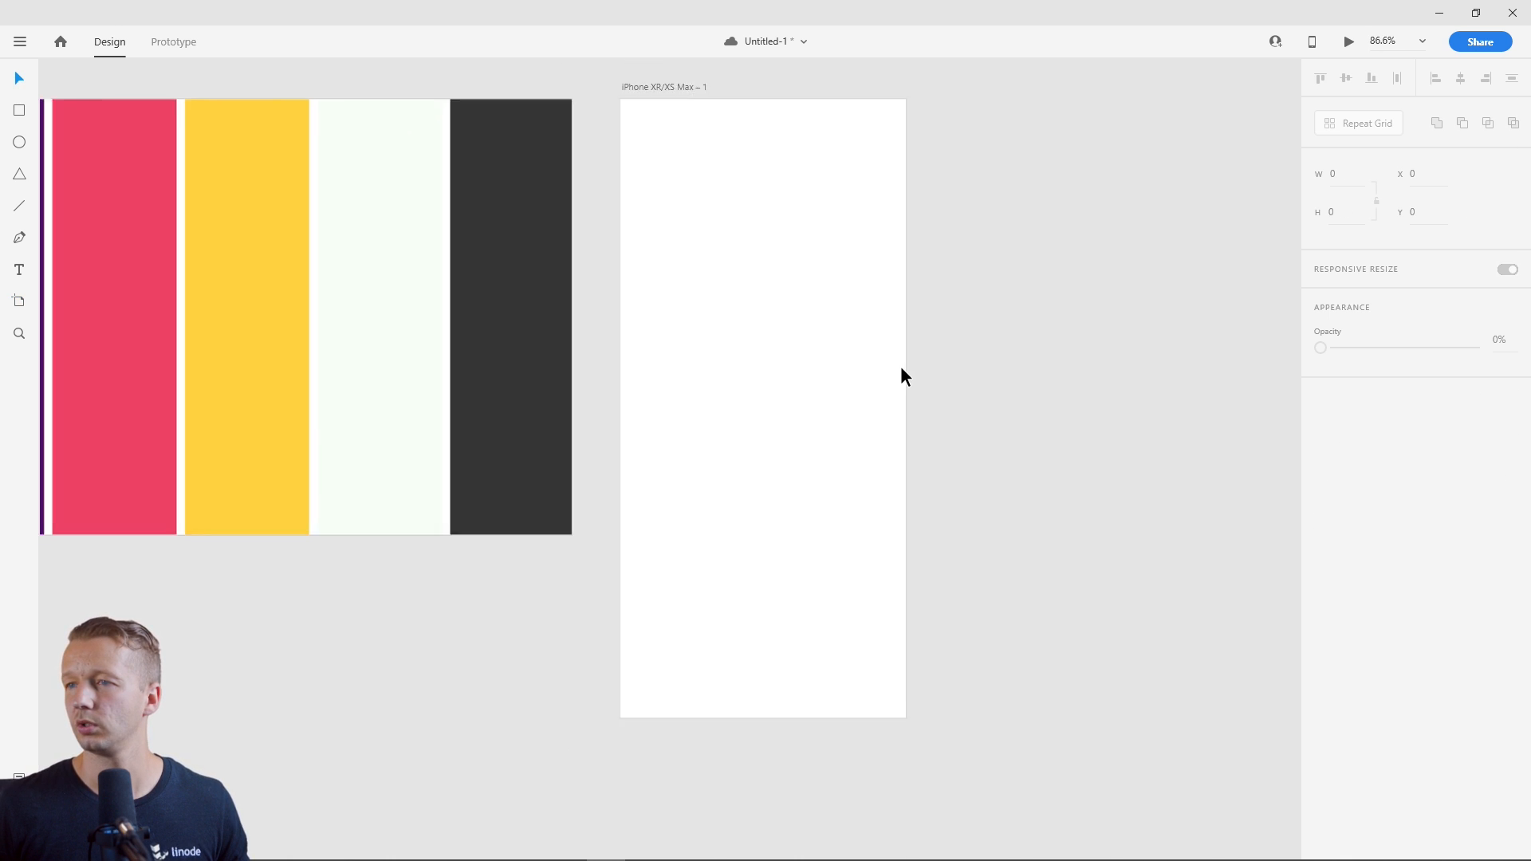
{"action": "scroll", "coordinate": [929, 353], "scroll_direction": "up", "scroll_amount": 2}
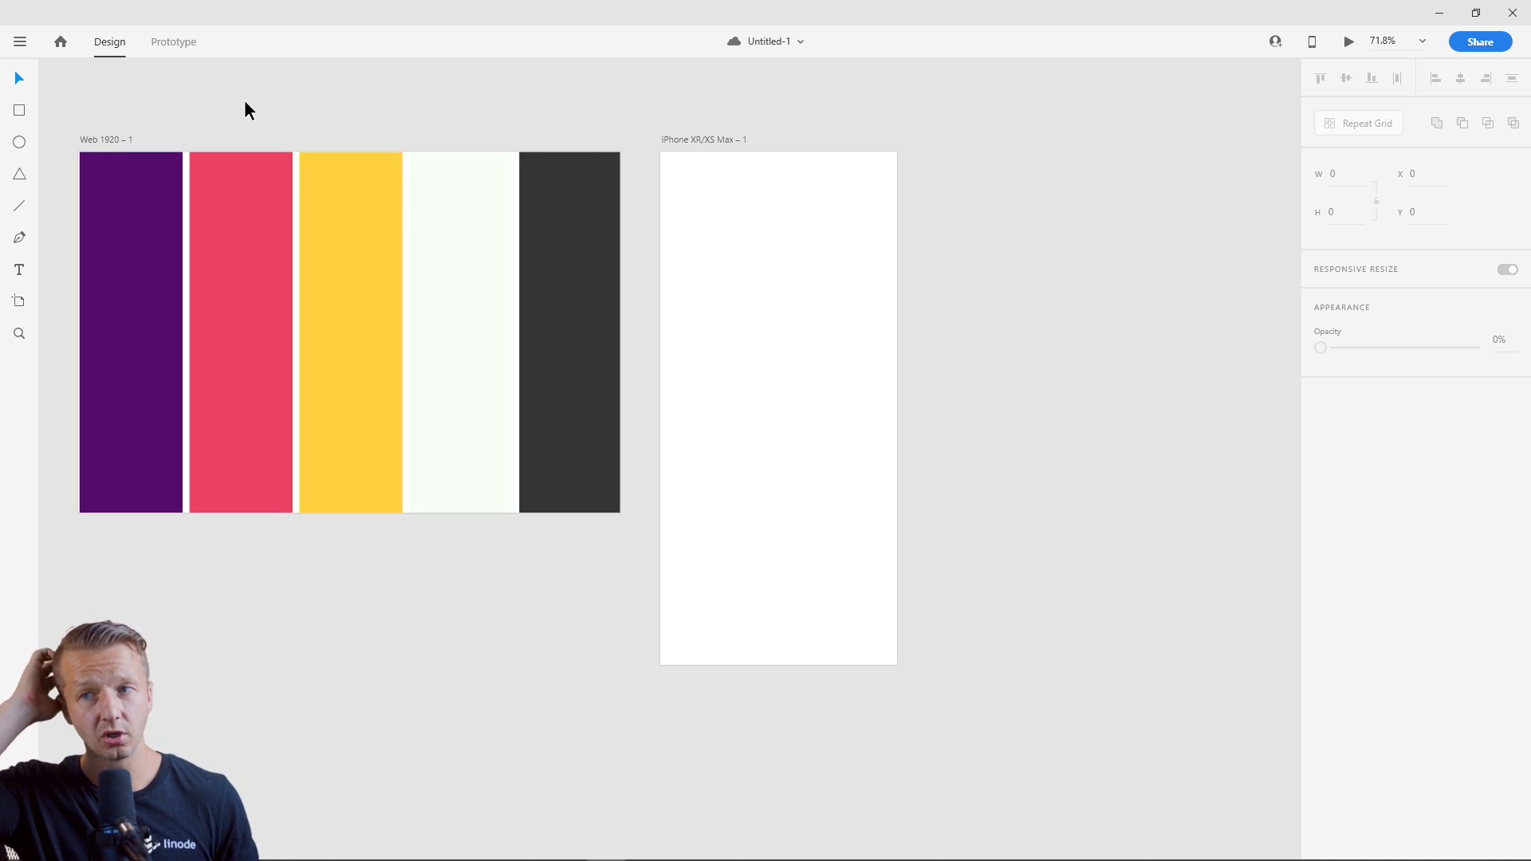
{"action": "left_click", "coordinate": [253, 226]}
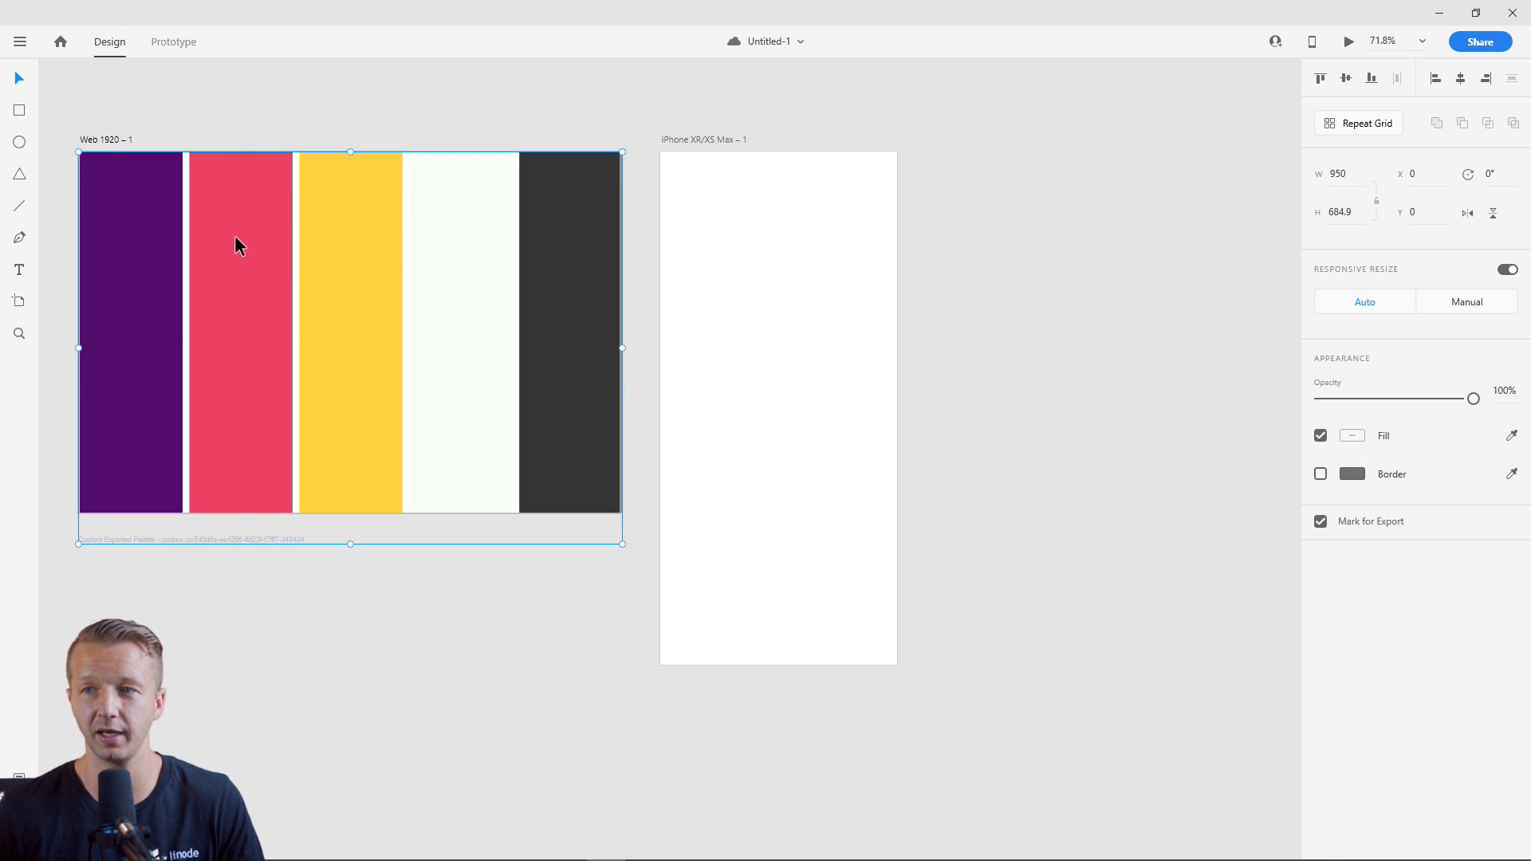
{"action": "double_click", "coordinate": [239, 246]}
{"action": "left_click", "coordinate": [242, 126]}
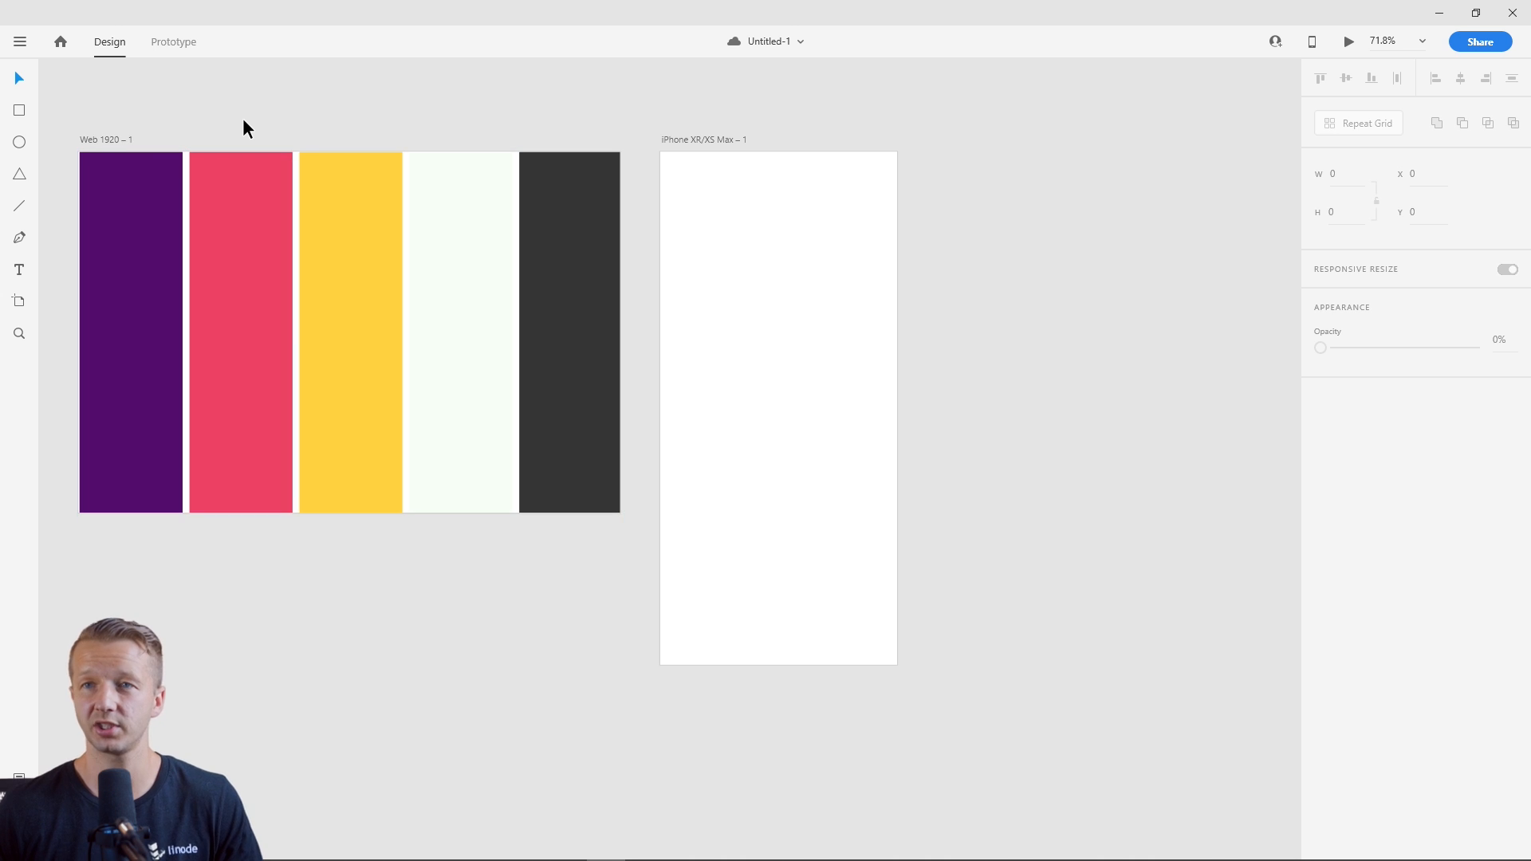
{"action": "left_click", "coordinate": [239, 238]}
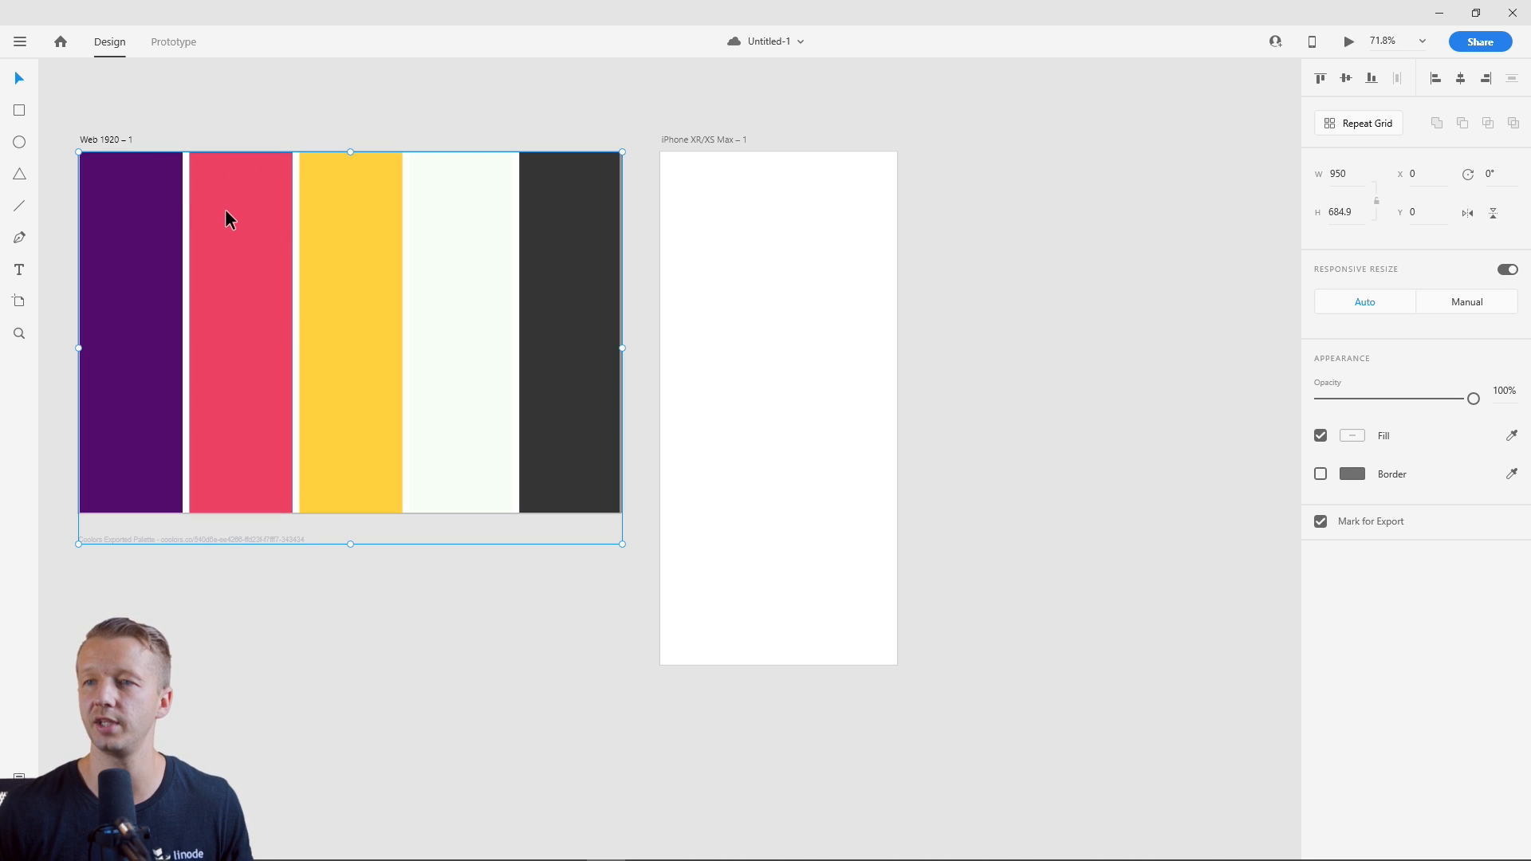
Draw a 414 × 600 rectangle without a border across the full width of the iPhone artboard, starting at its upper edge.
{"action": "left_click", "coordinate": [28, 109]}
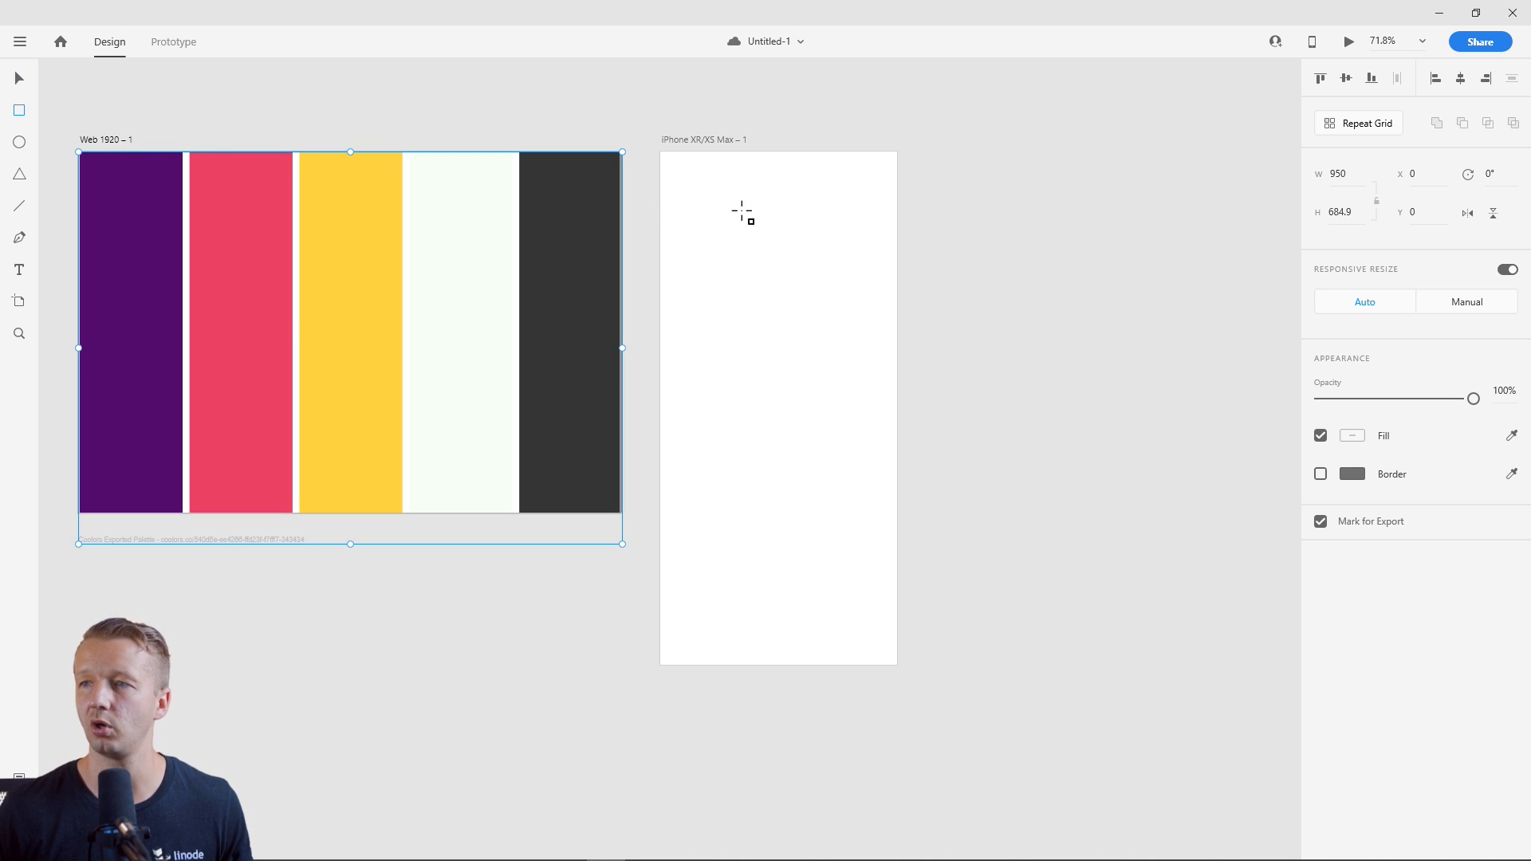
{"action": "left_click_drag", "start_coordinate": [665, 158], "coordinate": [899, 496]}
{"action": "left_click", "coordinate": [29, 80]}
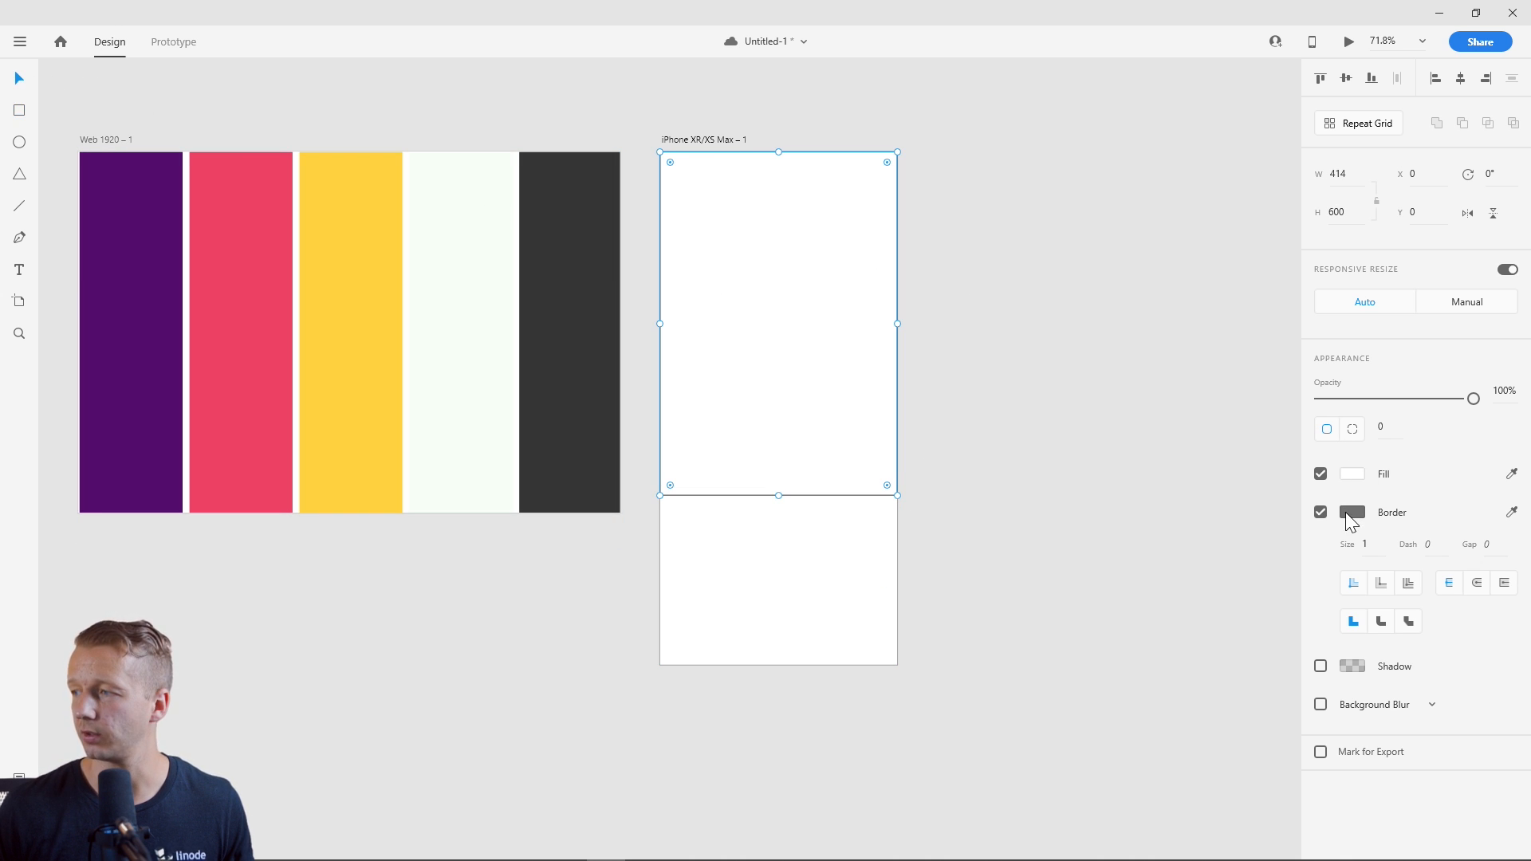
{"action": "left_click", "coordinate": [1321, 515]}
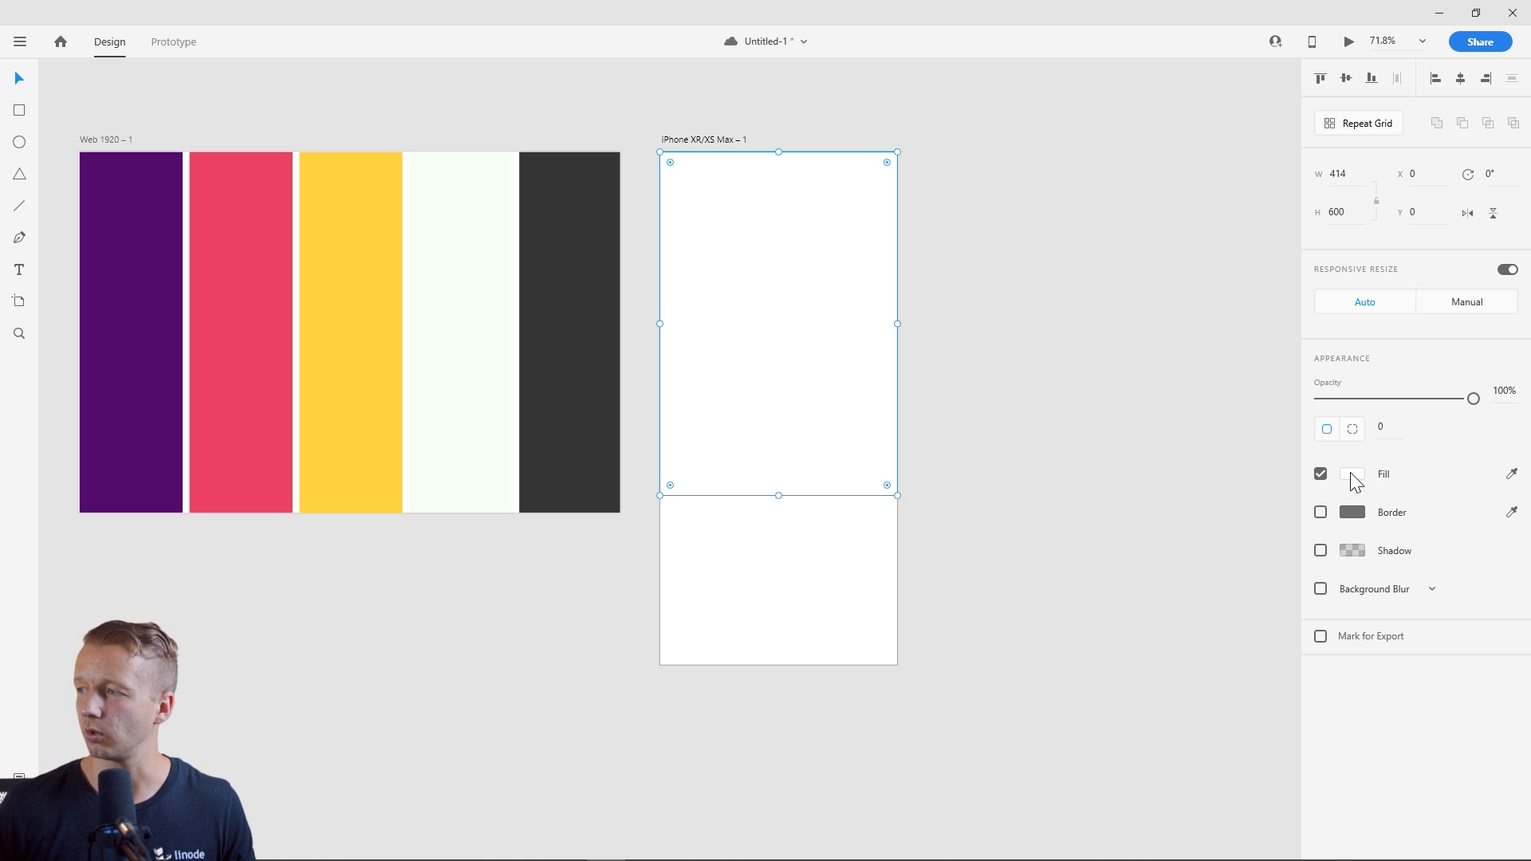
Fill the rectangle with the pinkish red sampled from the palette and extend its lower edge slightly down the iPhone artboard.
{"action": "left_click", "coordinate": [1511, 474]}
{"action": "left_click", "coordinate": [246, 234]}
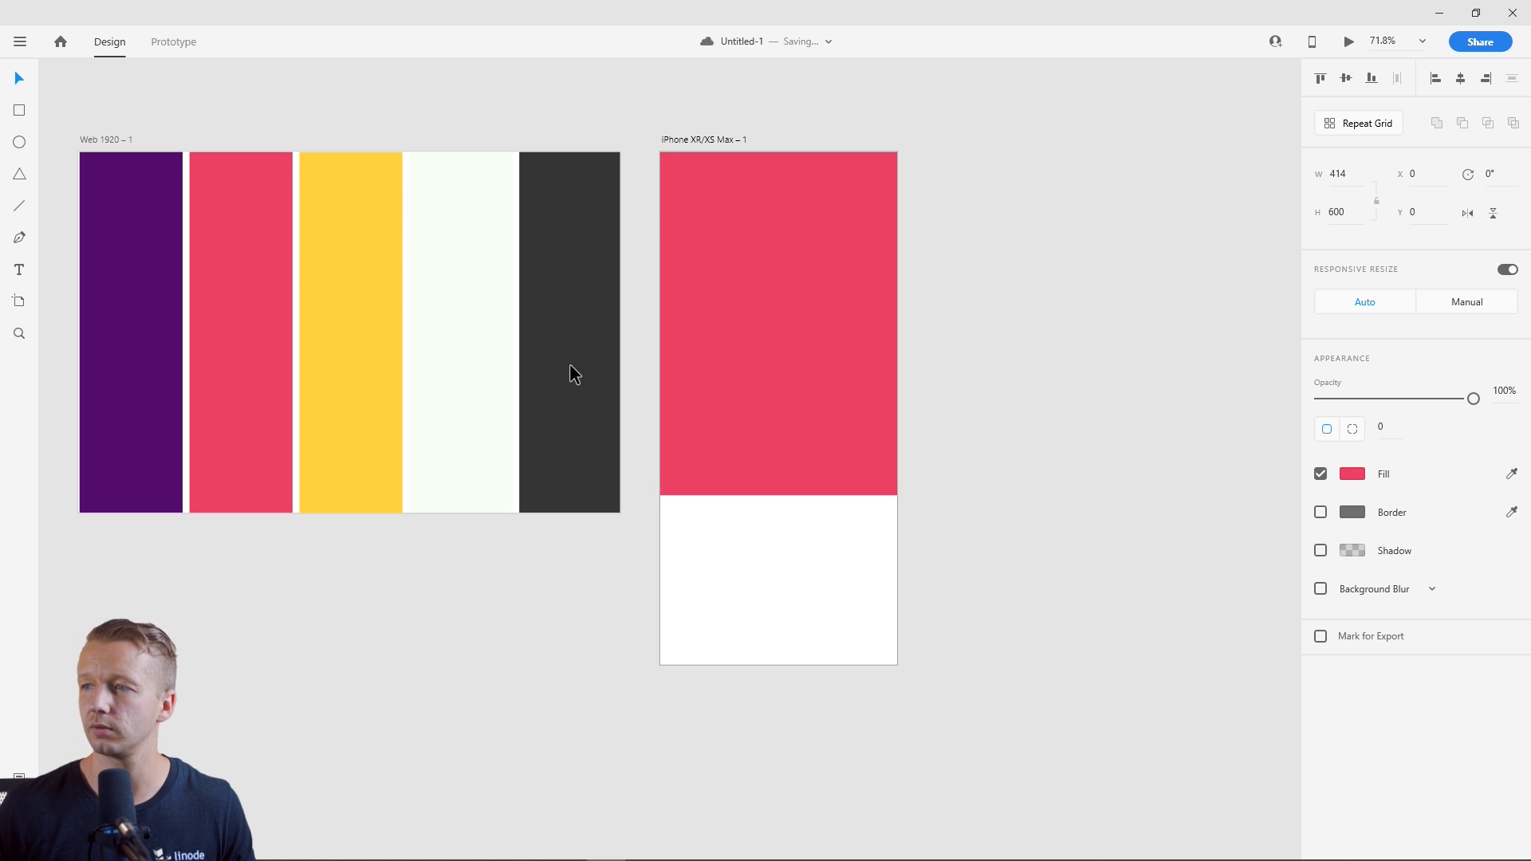
{"action": "left_click_drag", "start_coordinate": [777, 497], "coordinate": [784, 533]}
{"action": "left_click", "coordinate": [934, 494]}
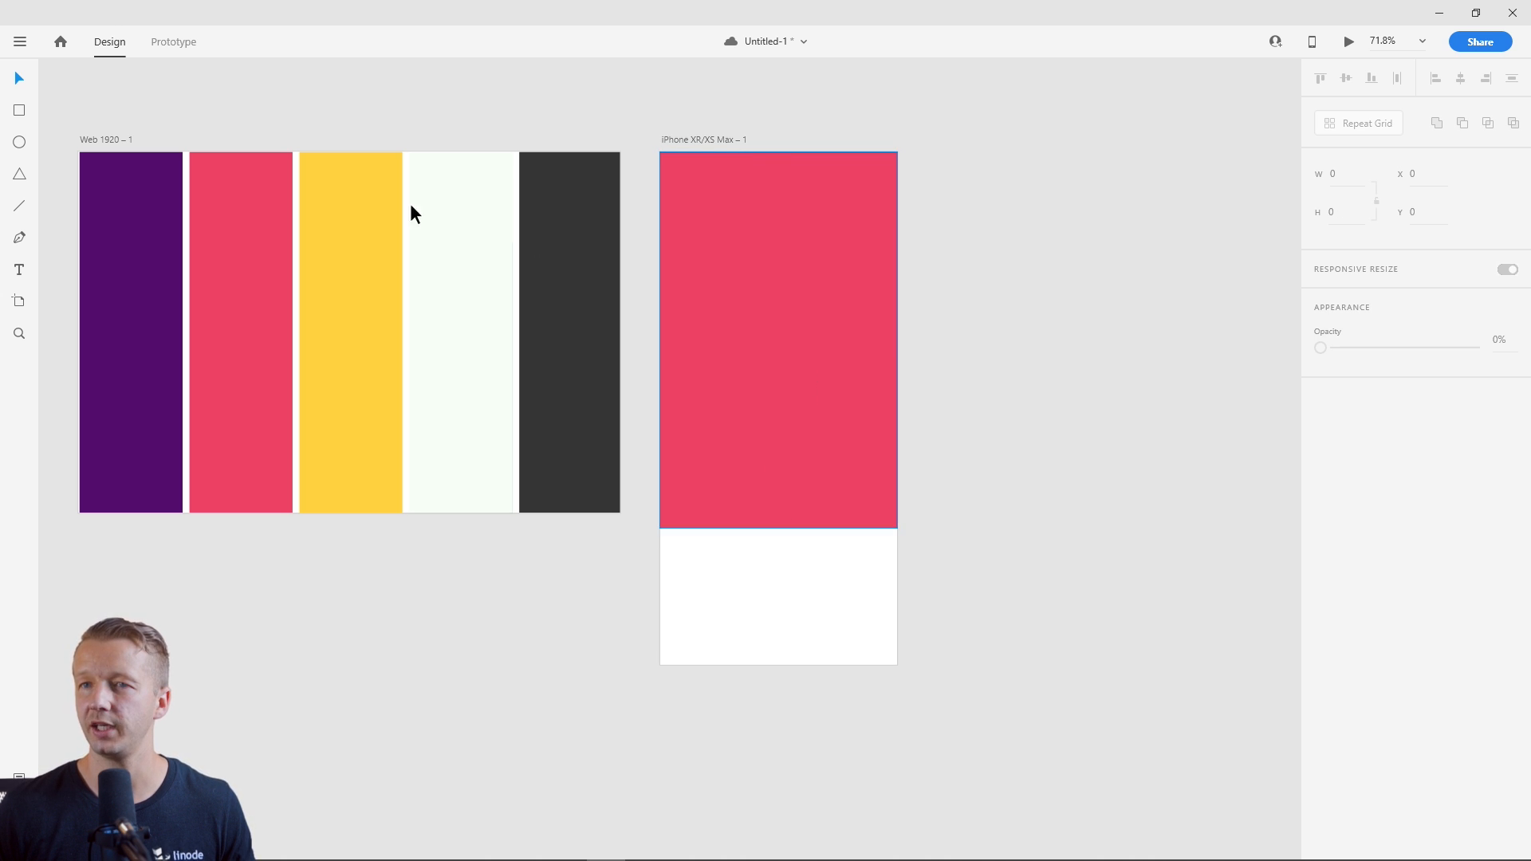
Add the text "A Fun Time" in the upper part of the red rectangle and set its fill to white, #FFFFFF.
{"action": "left_click", "coordinate": [19, 270]}
{"action": "left_click", "coordinate": [690, 244]}
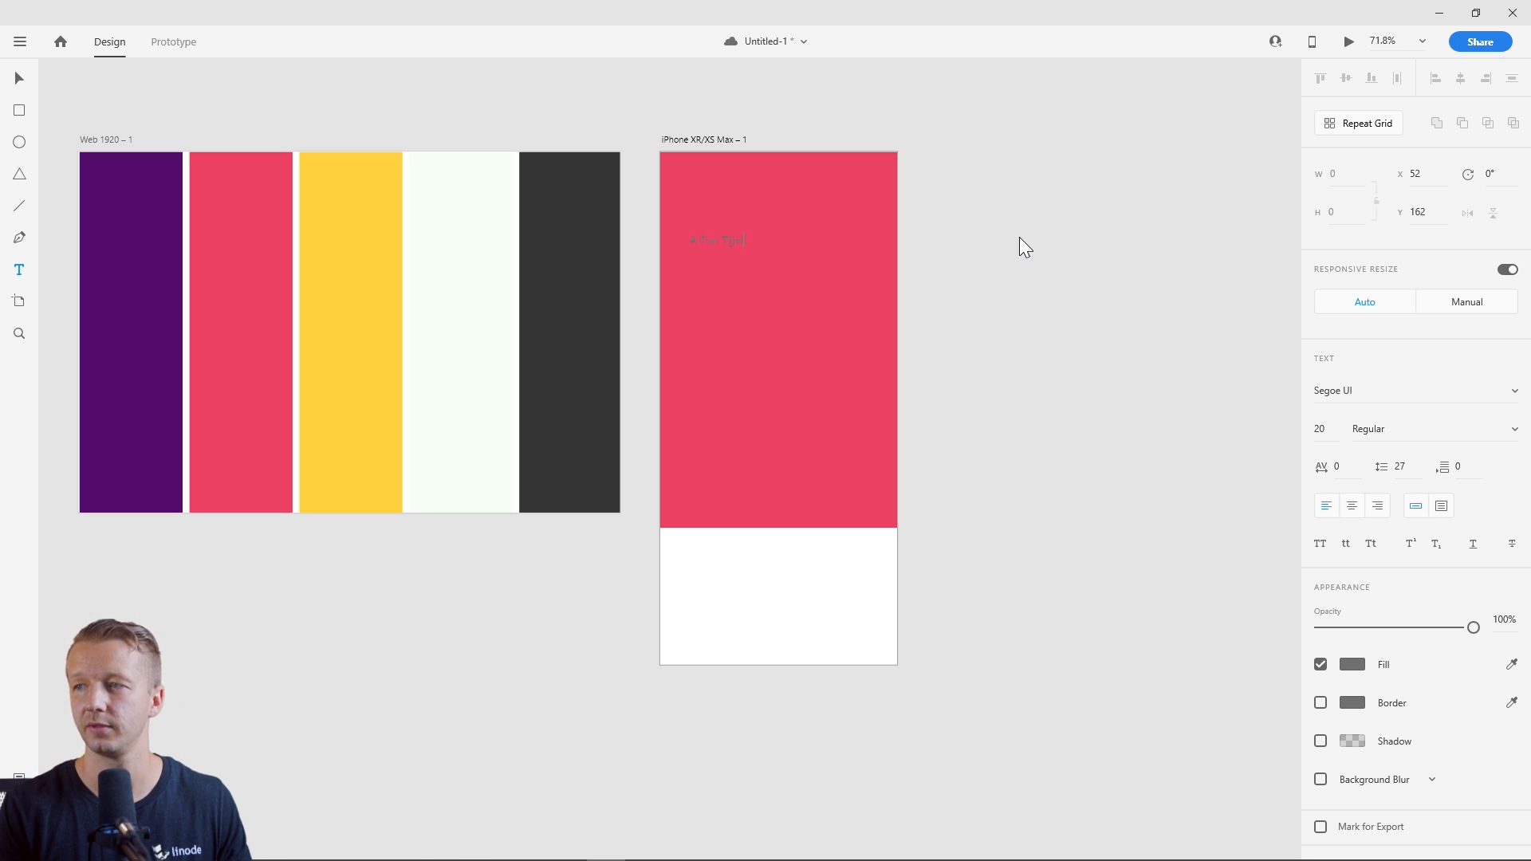
{"action": "key", "text": "Escape"}
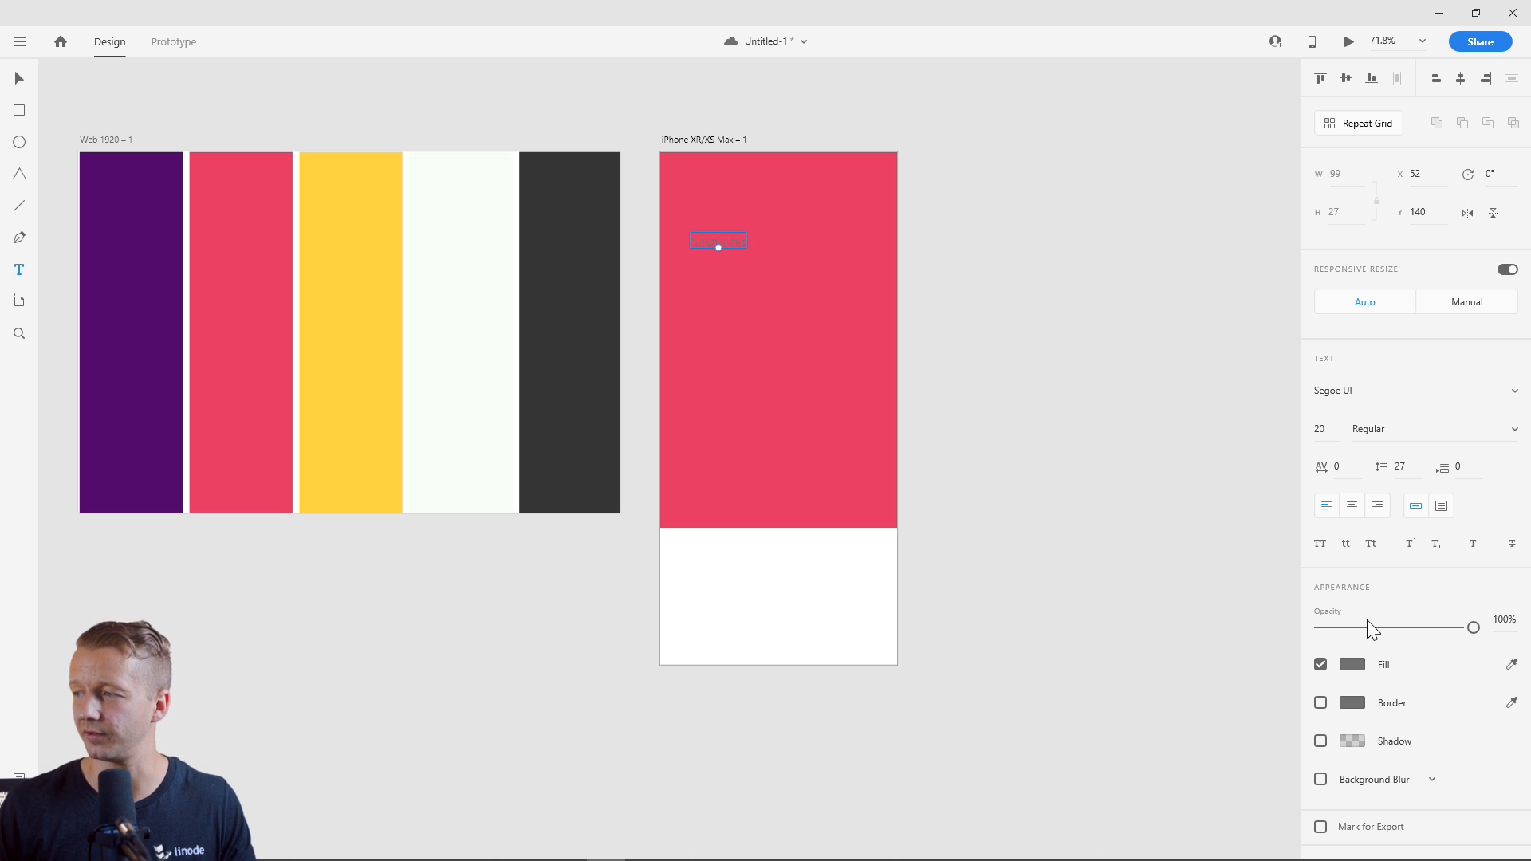
{"action": "left_click", "coordinate": [1352, 664]}
{"action": "left_click_drag", "start_coordinate": [1172, 609], "coordinate": [1035, 495]}
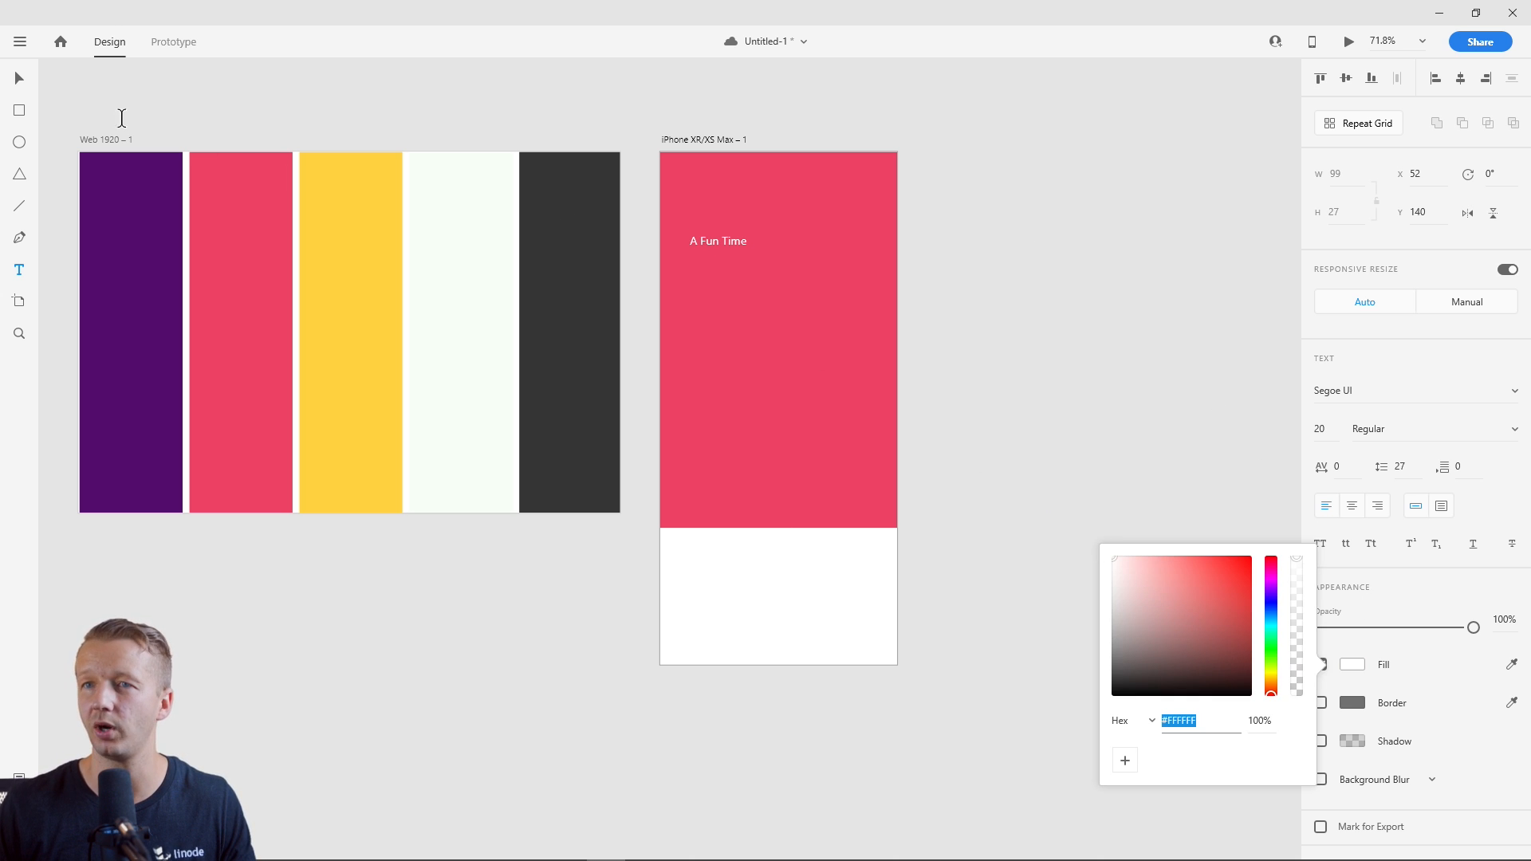
Set the "A Fun Time" heading to size 46 and change its font to Nunito.
{"action": "left_click", "coordinate": [19, 78]}
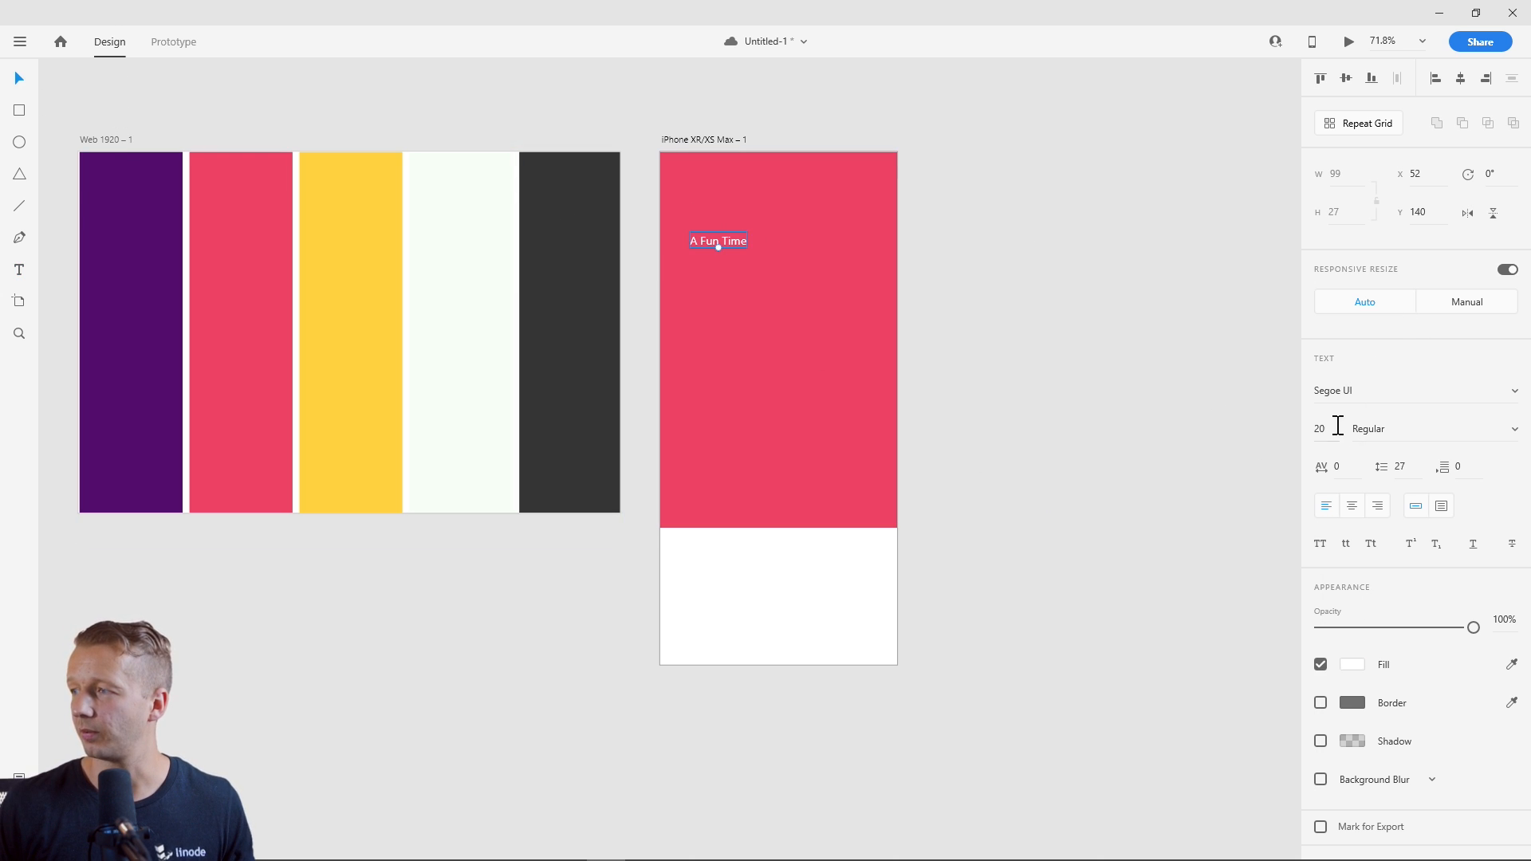
{"action": "left_click_drag", "start_coordinate": [1331, 429], "coordinate": [1329, 315]}
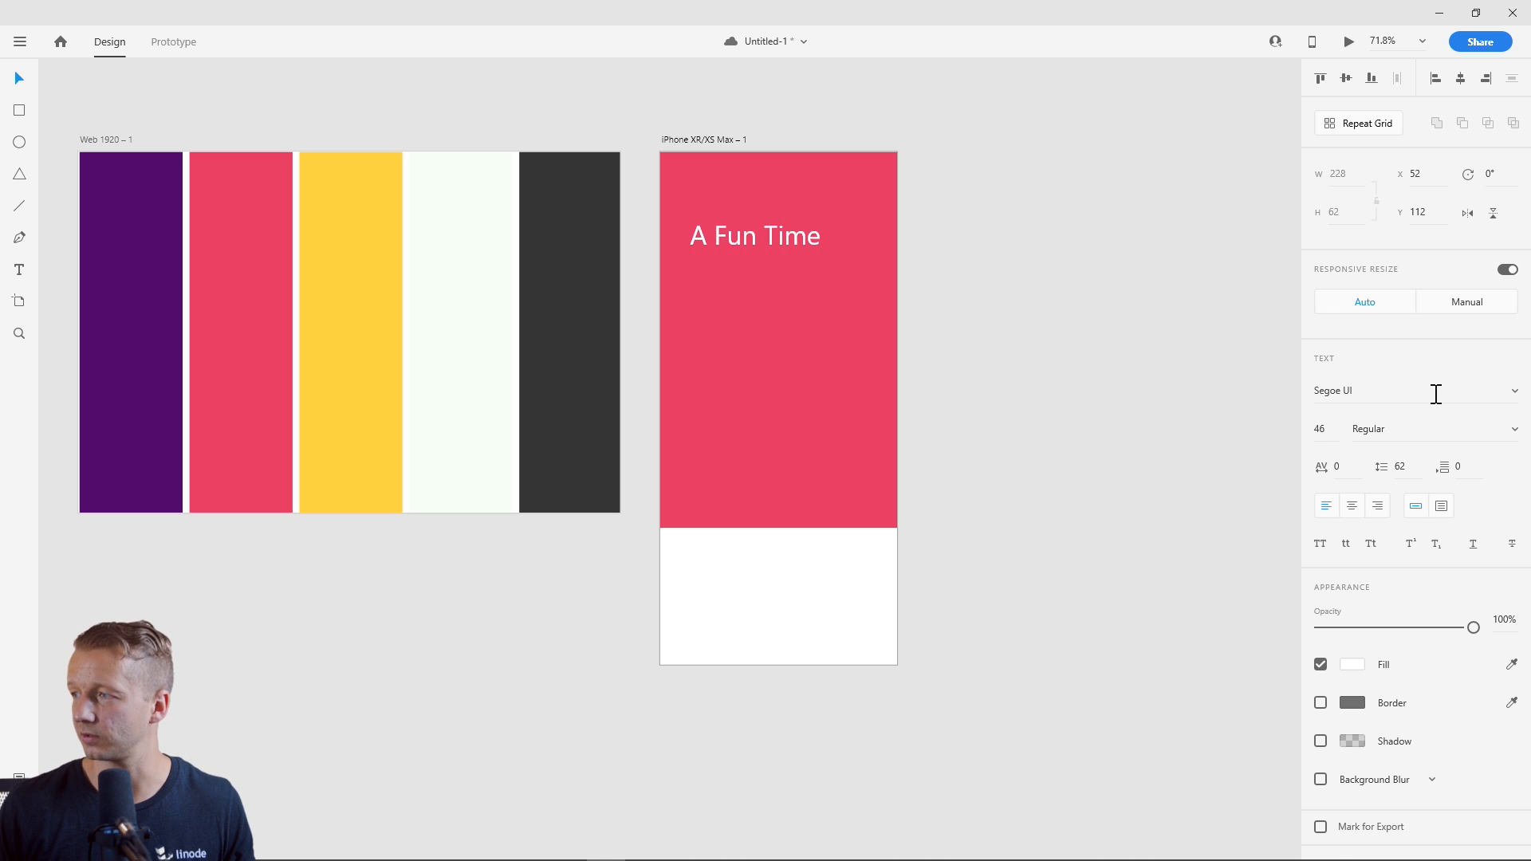
{"action": "left_click", "coordinate": [1436, 394]}
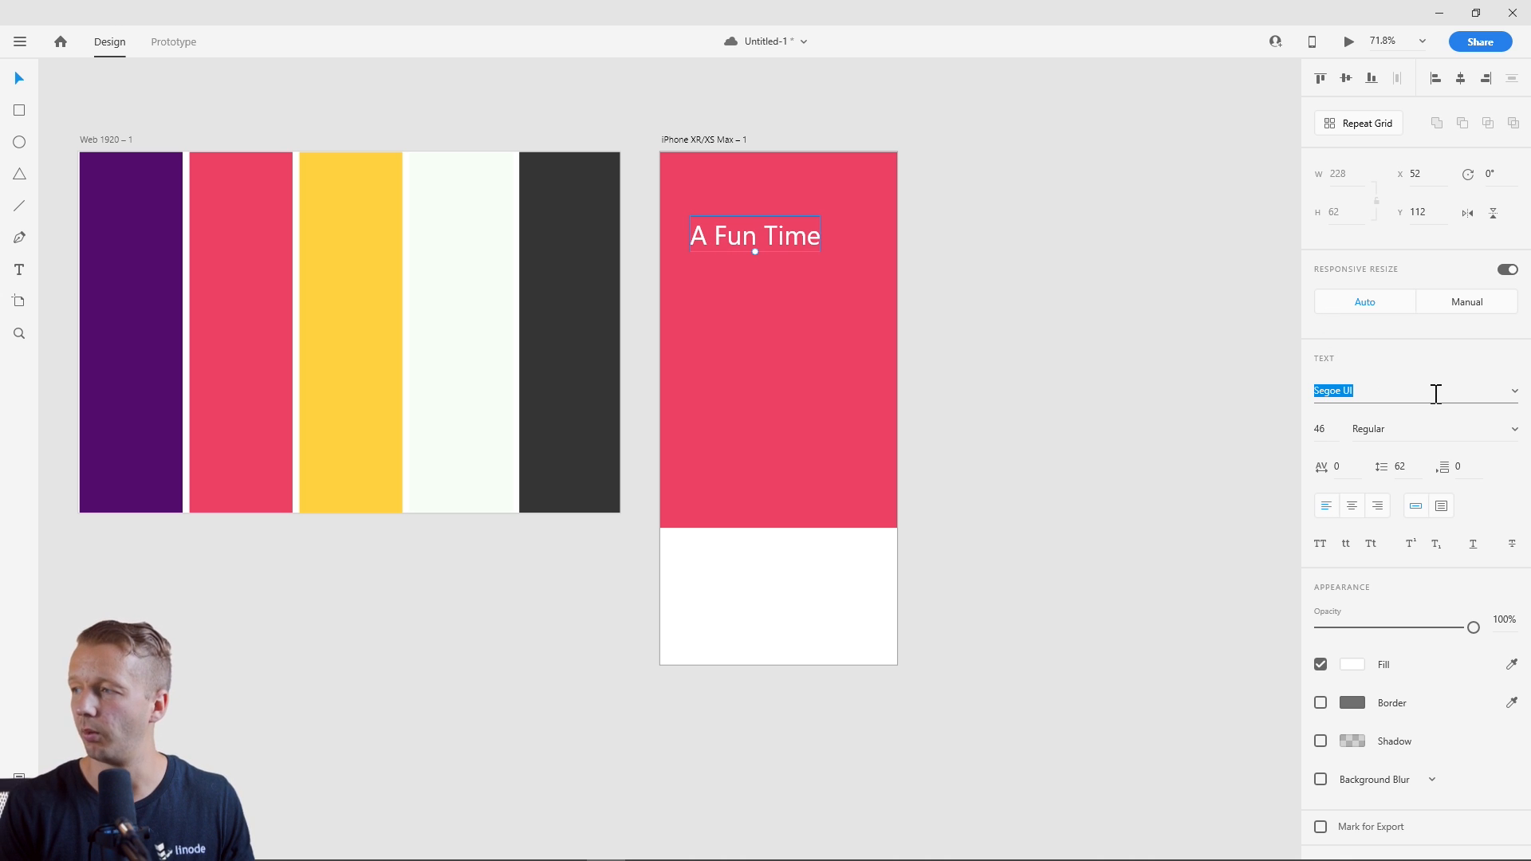
{"action": "type", "text": "Nunti"}
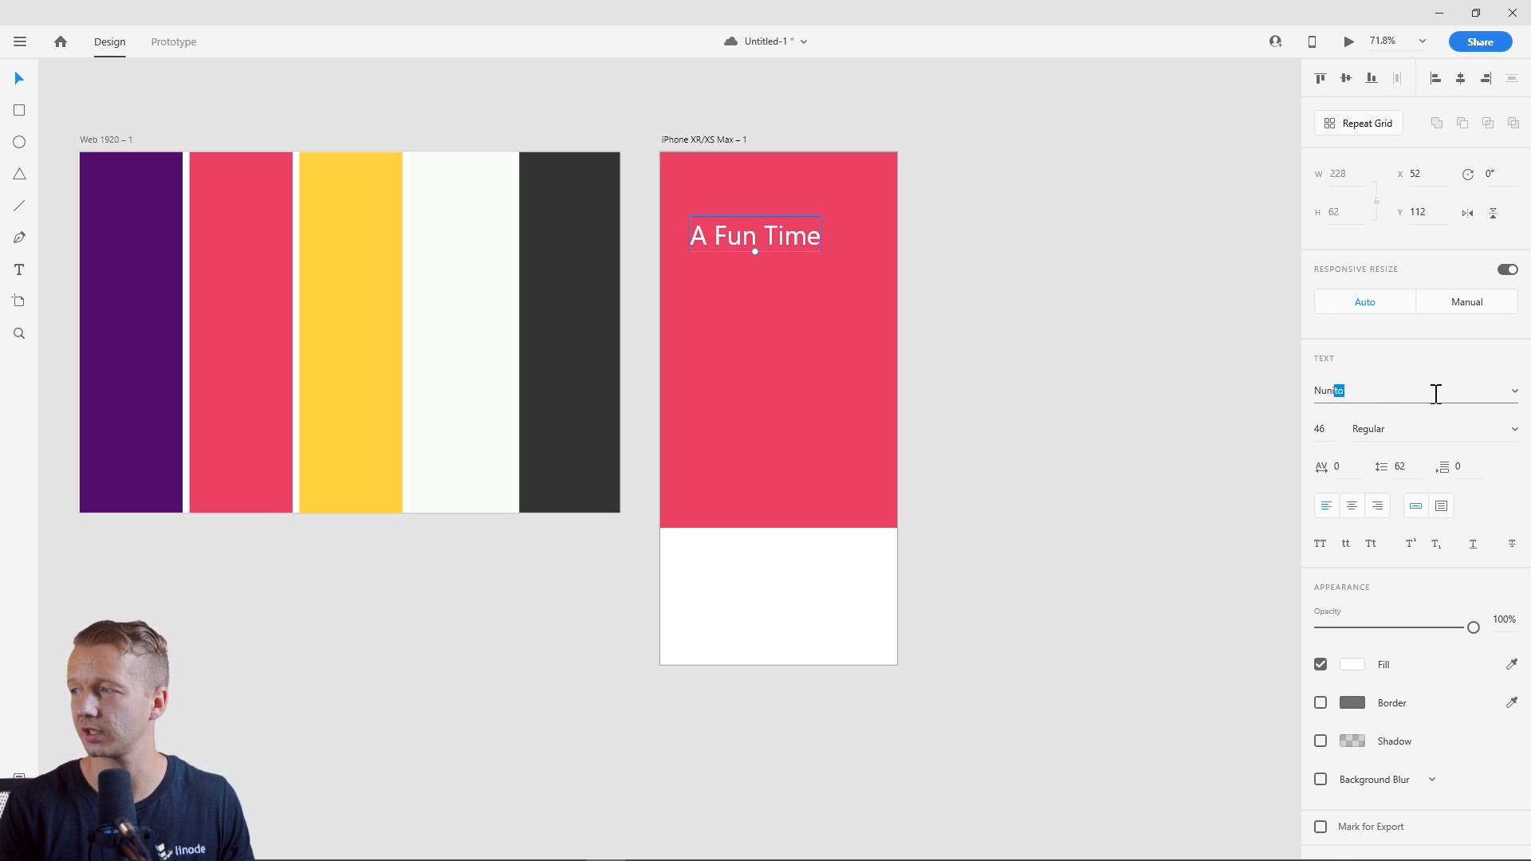
{"action": "key", "text": "Return"}
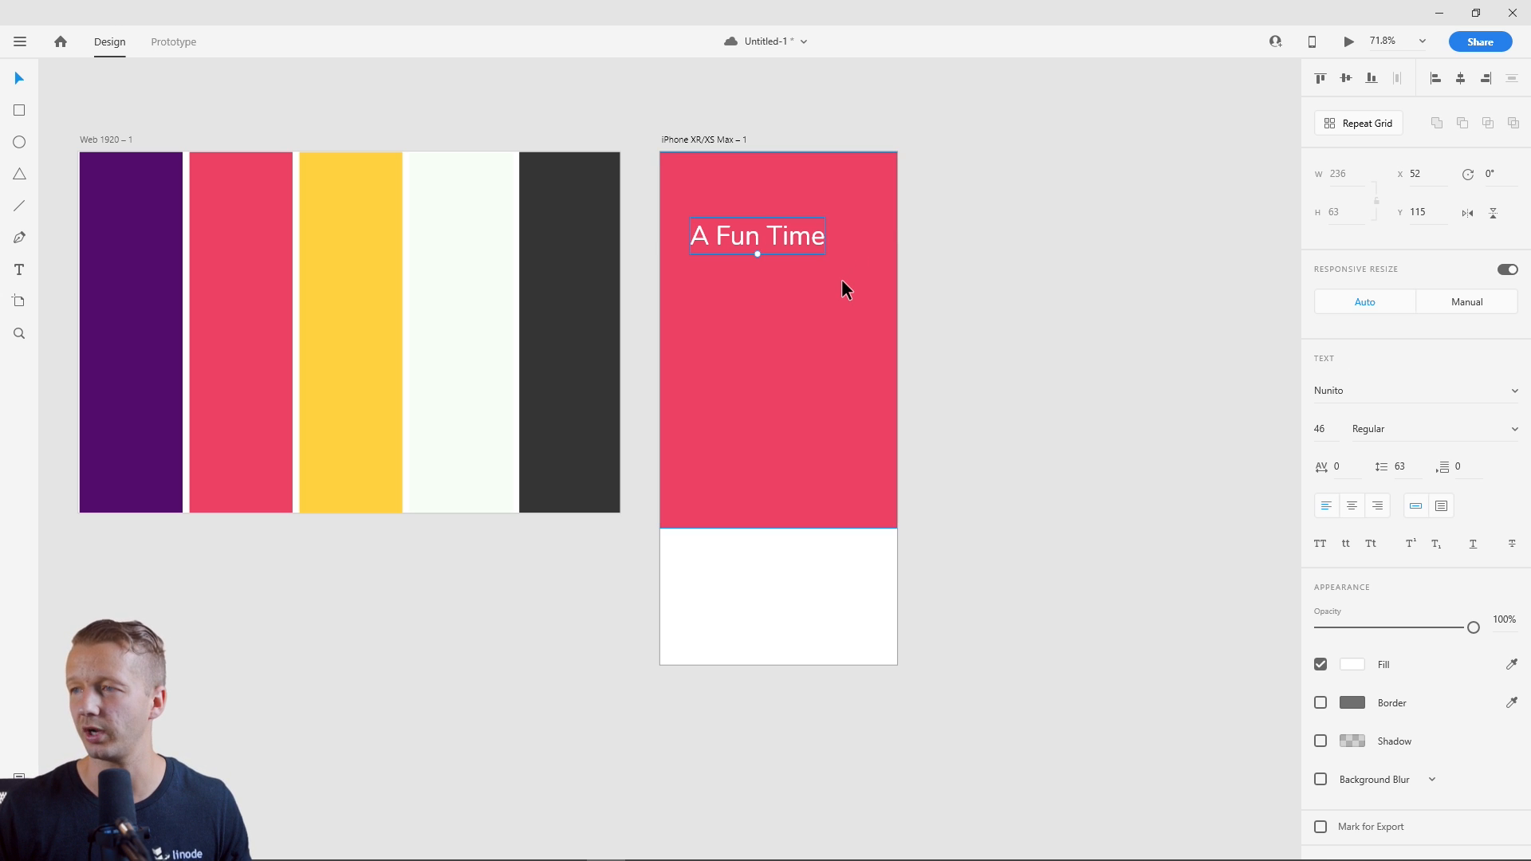
{"action": "scroll", "coordinate": [841, 279], "scroll_direction": "up", "scroll_amount": 5}
{"action": "left_click_drag", "start_coordinate": [842, 275], "coordinate": [734, 372]}
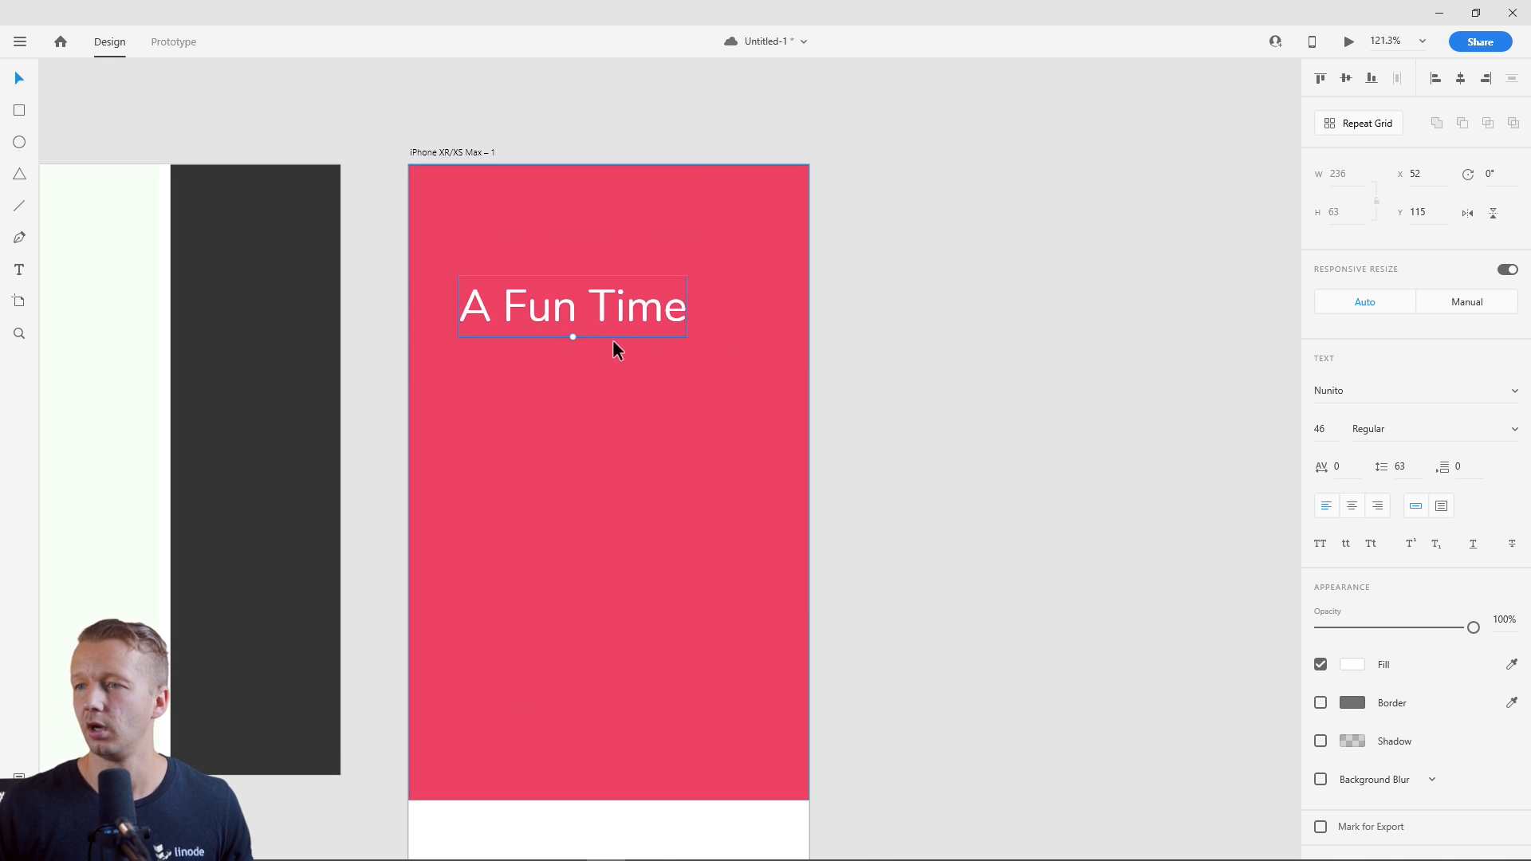
{"action": "left_click", "coordinate": [487, 117]}
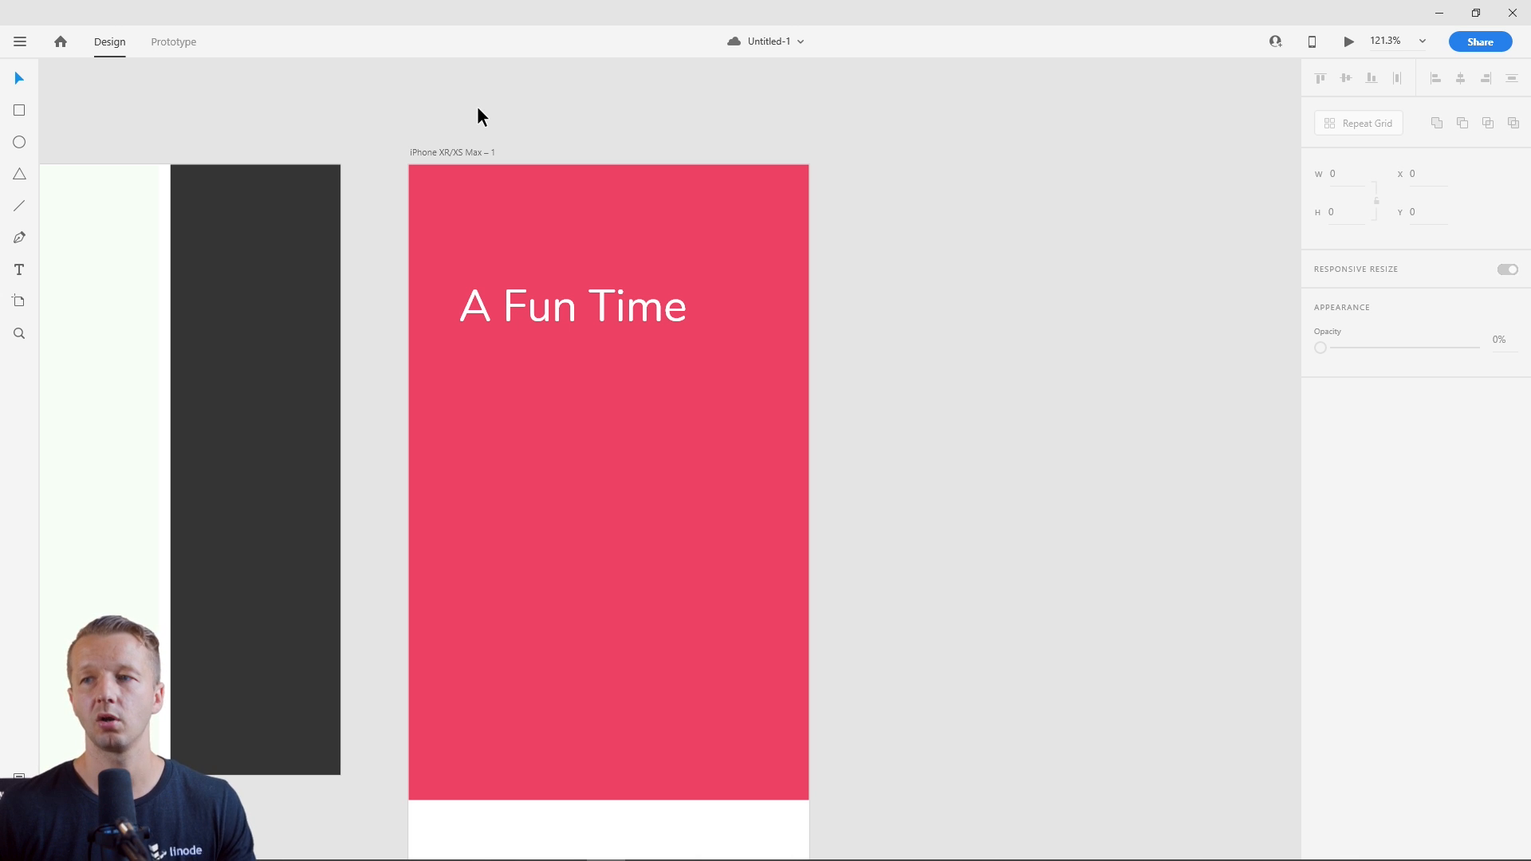
Search the plugin catalogue for "stark" and close the plugin window.
{"action": "left_click", "coordinate": [32, 43]}
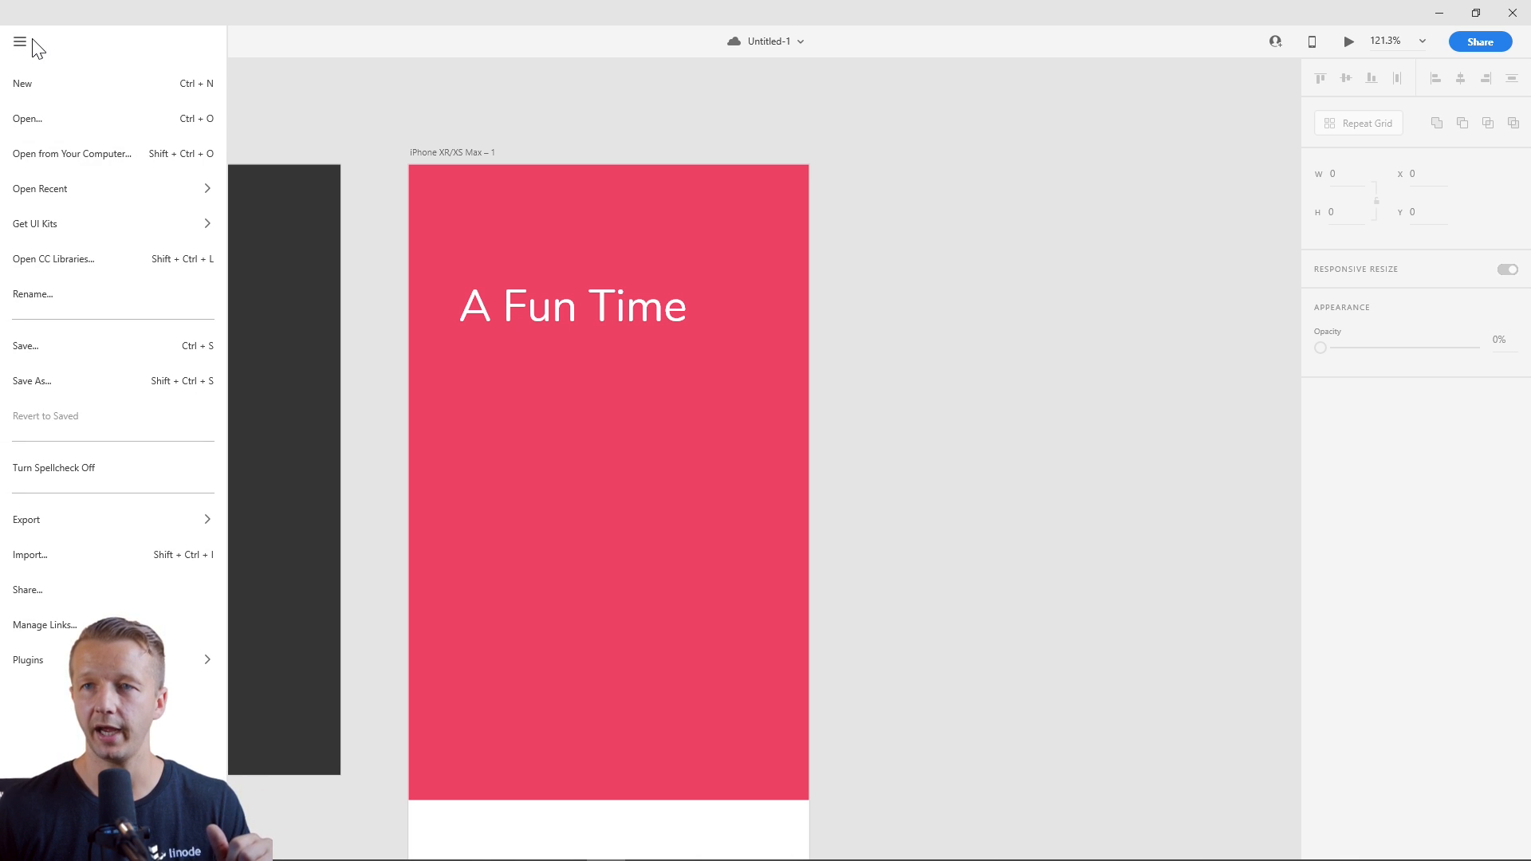
{"action": "mouse_move", "coordinate": [64, 676]}
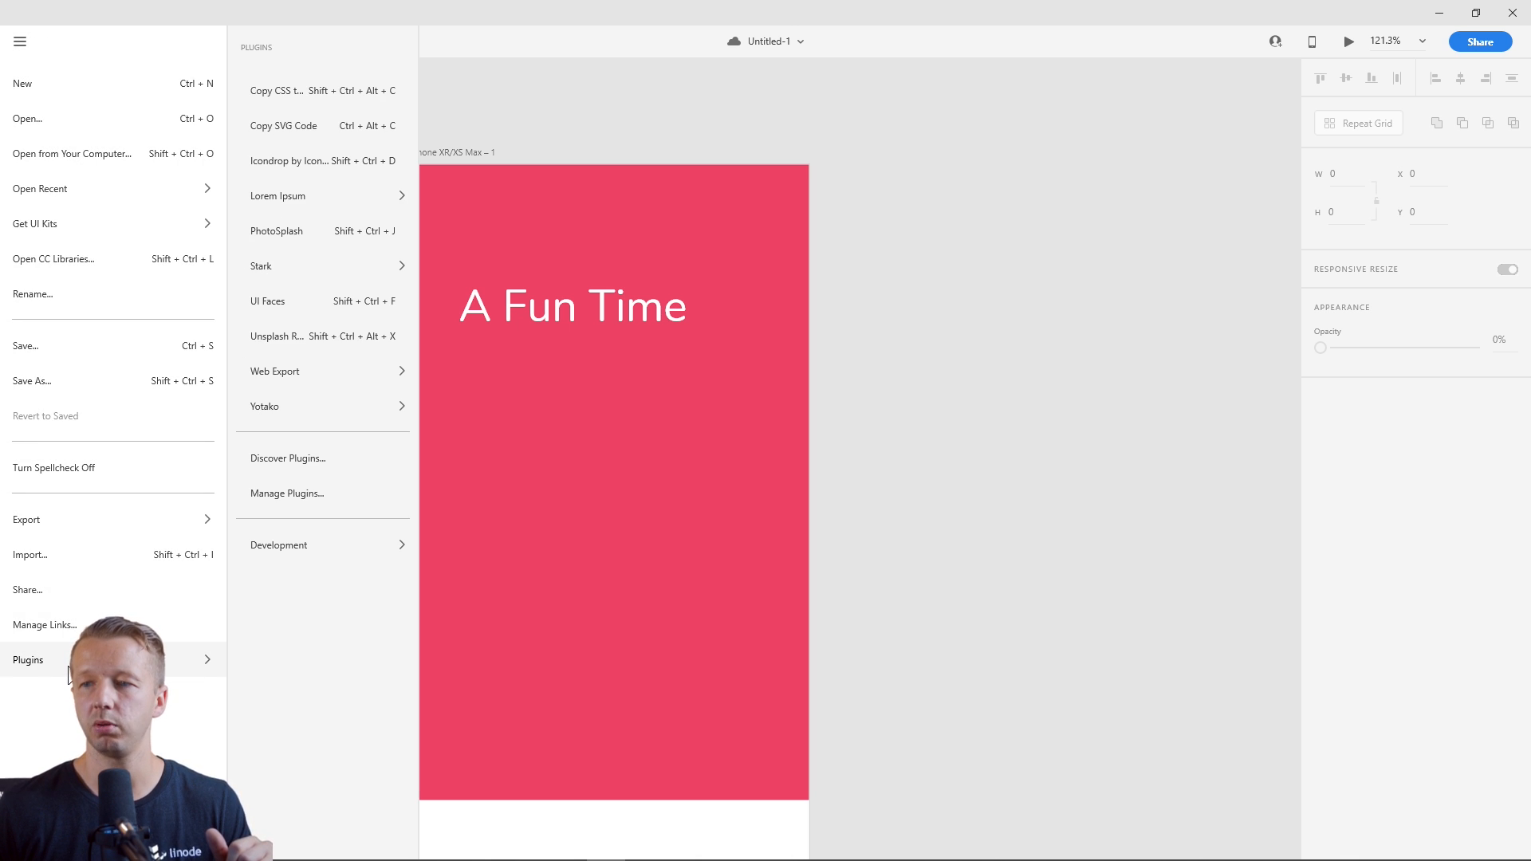
{"action": "left_click", "coordinate": [301, 461]}
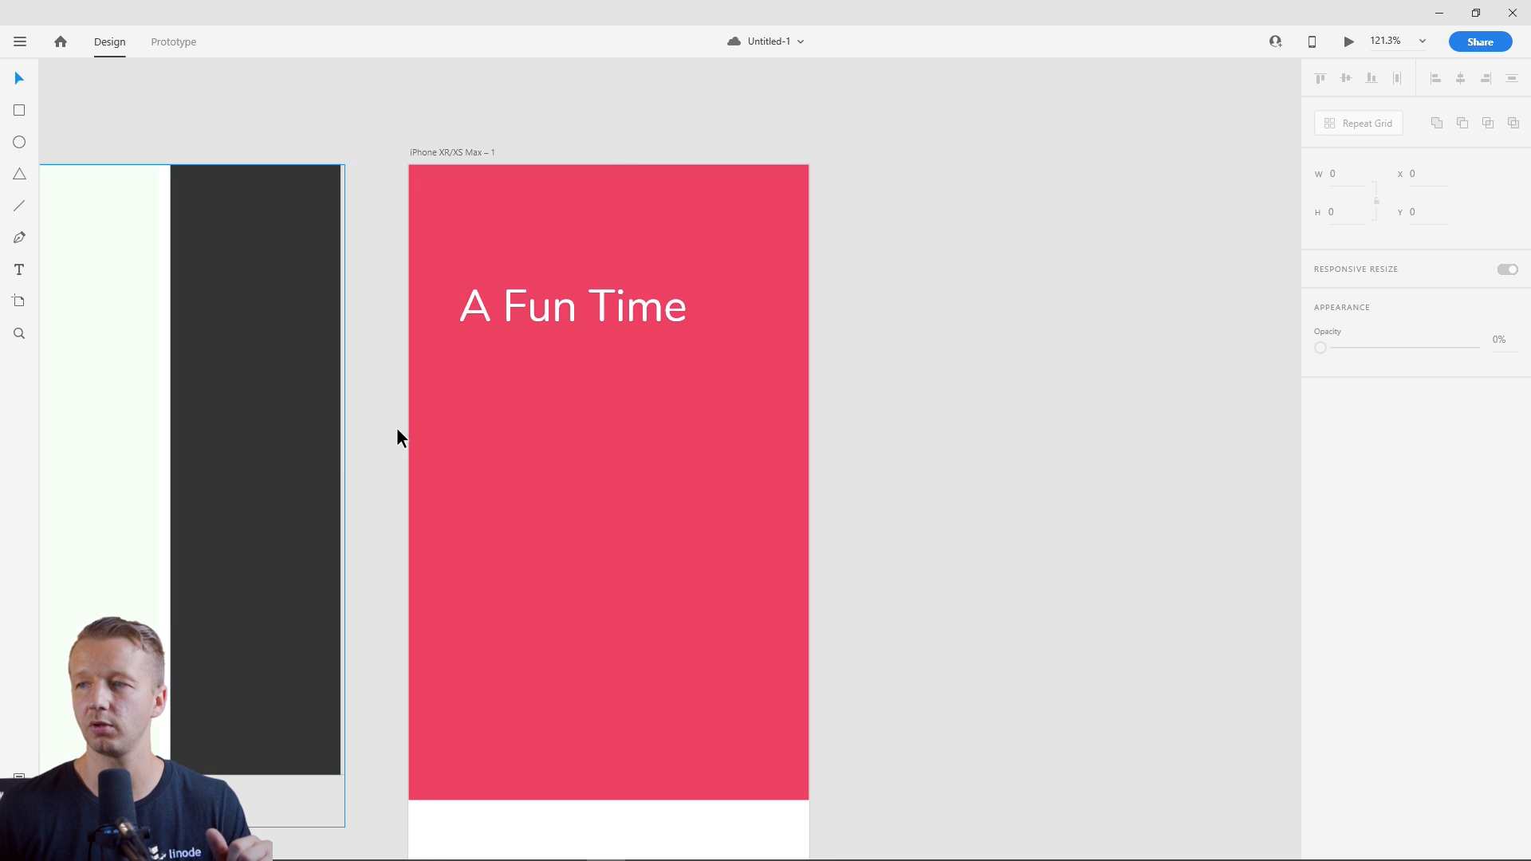
{"action": "left_click", "coordinate": [623, 192]}
{"action": "type", "text": "stark"}
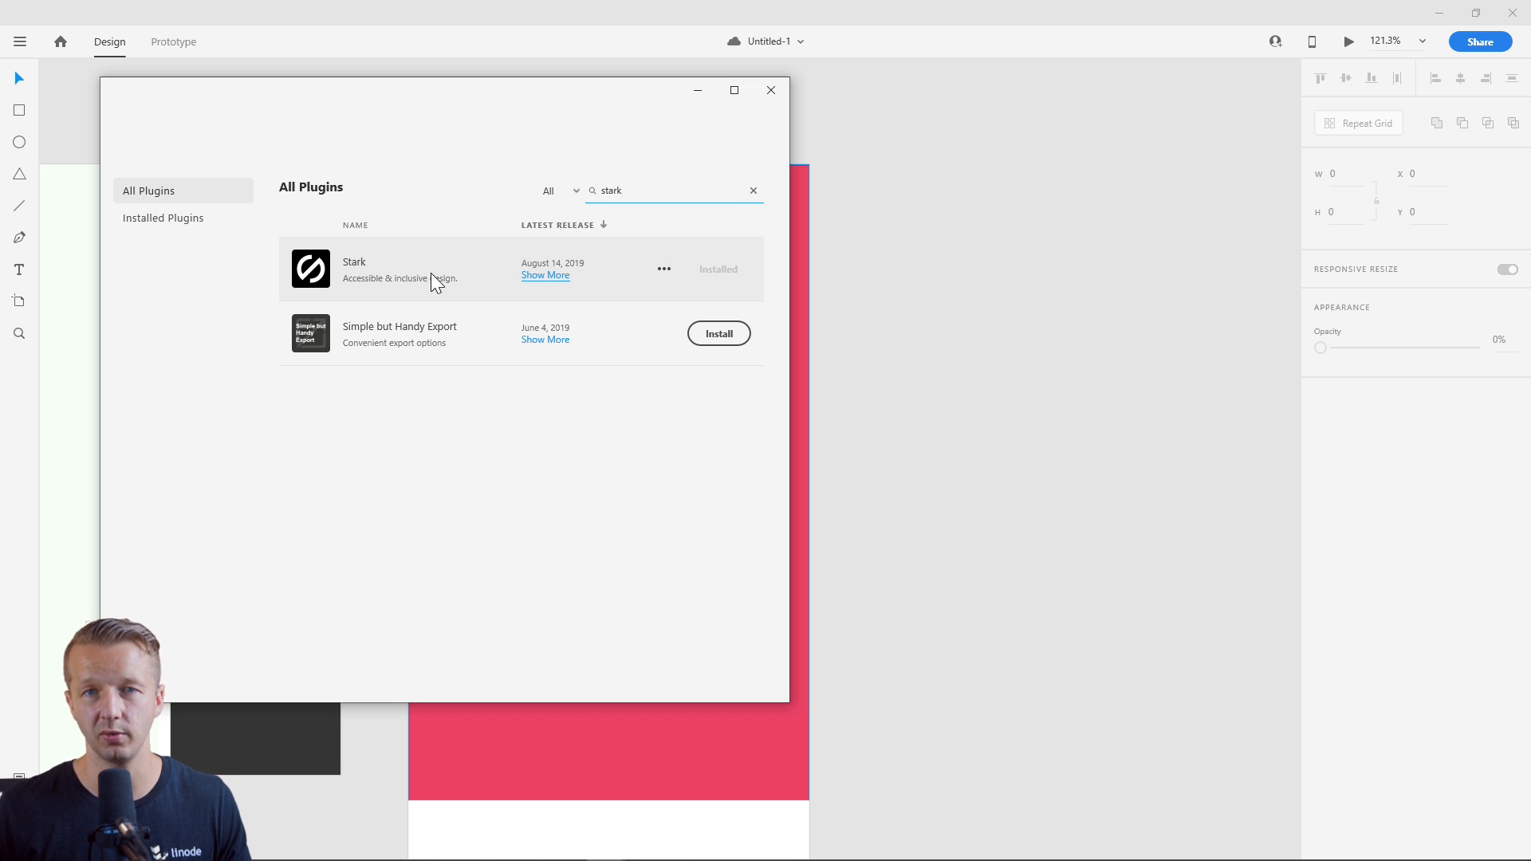
{"action": "left_click", "coordinate": [771, 91]}
Check the contrast of the "A Fun Time" heading against the red rectangle with Stark's Check Contrast.
{"action": "left_click", "coordinate": [586, 309]}
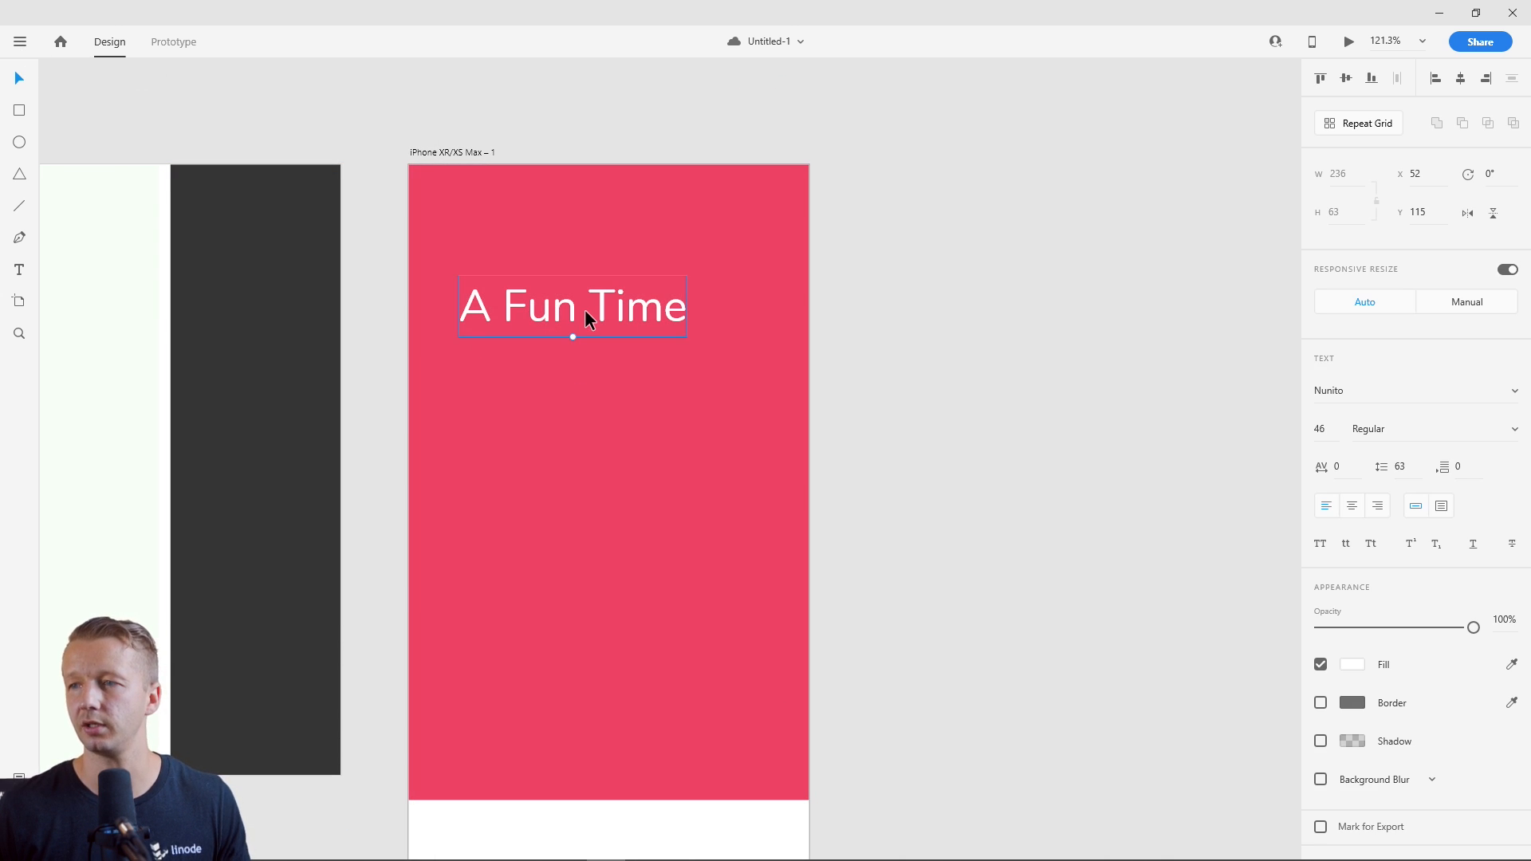
{"action": "left_click", "coordinate": [529, 250]}
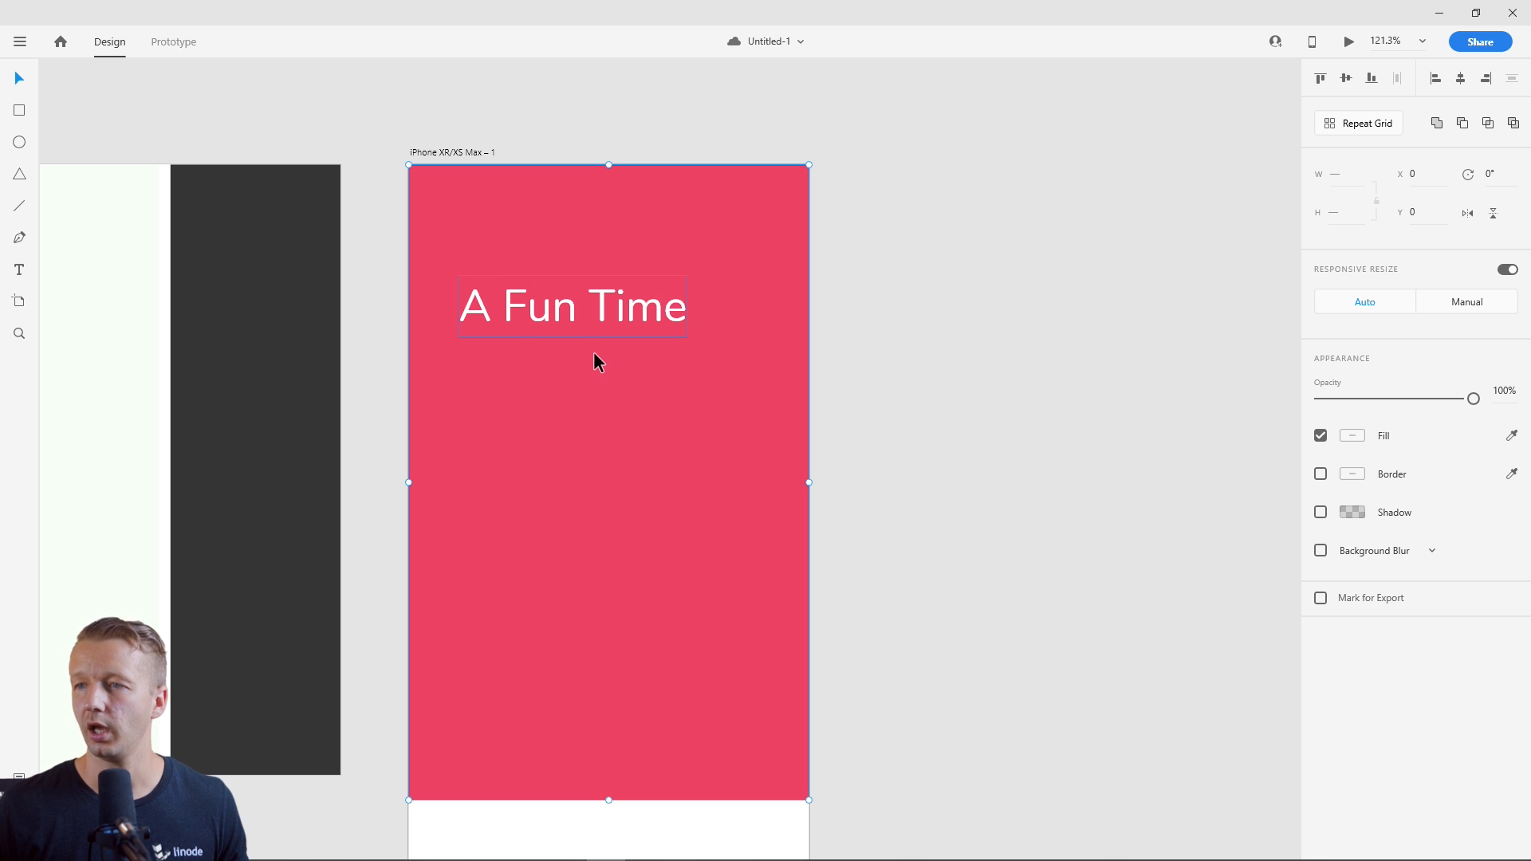
{"action": "left_click", "coordinate": [19, 42]}
{"action": "mouse_move", "coordinate": [32, 660]}
{"action": "mouse_move", "coordinate": [277, 265]}
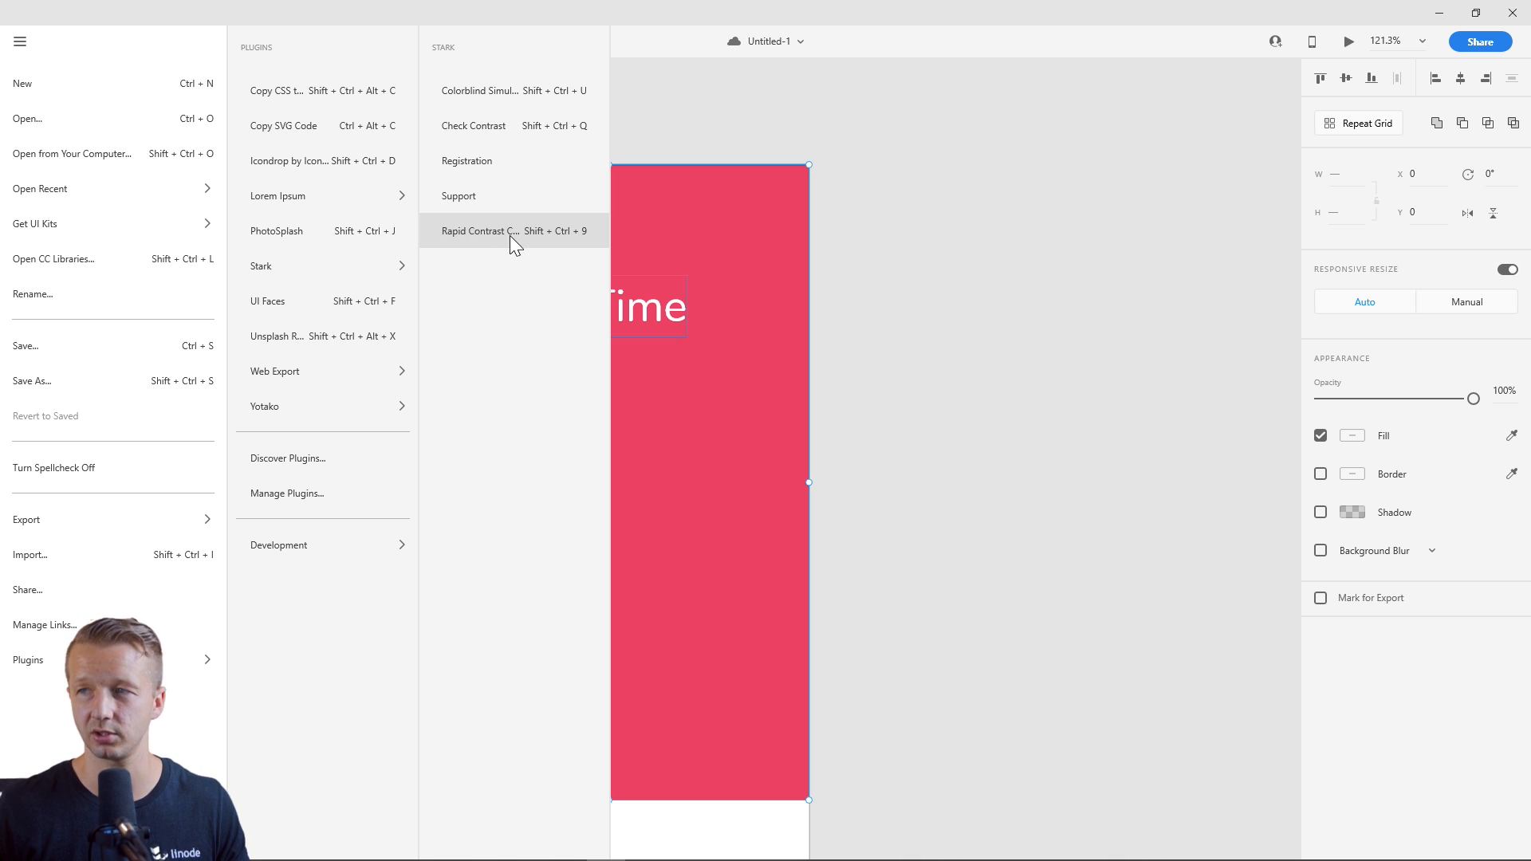
{"action": "left_click", "coordinate": [475, 128]}
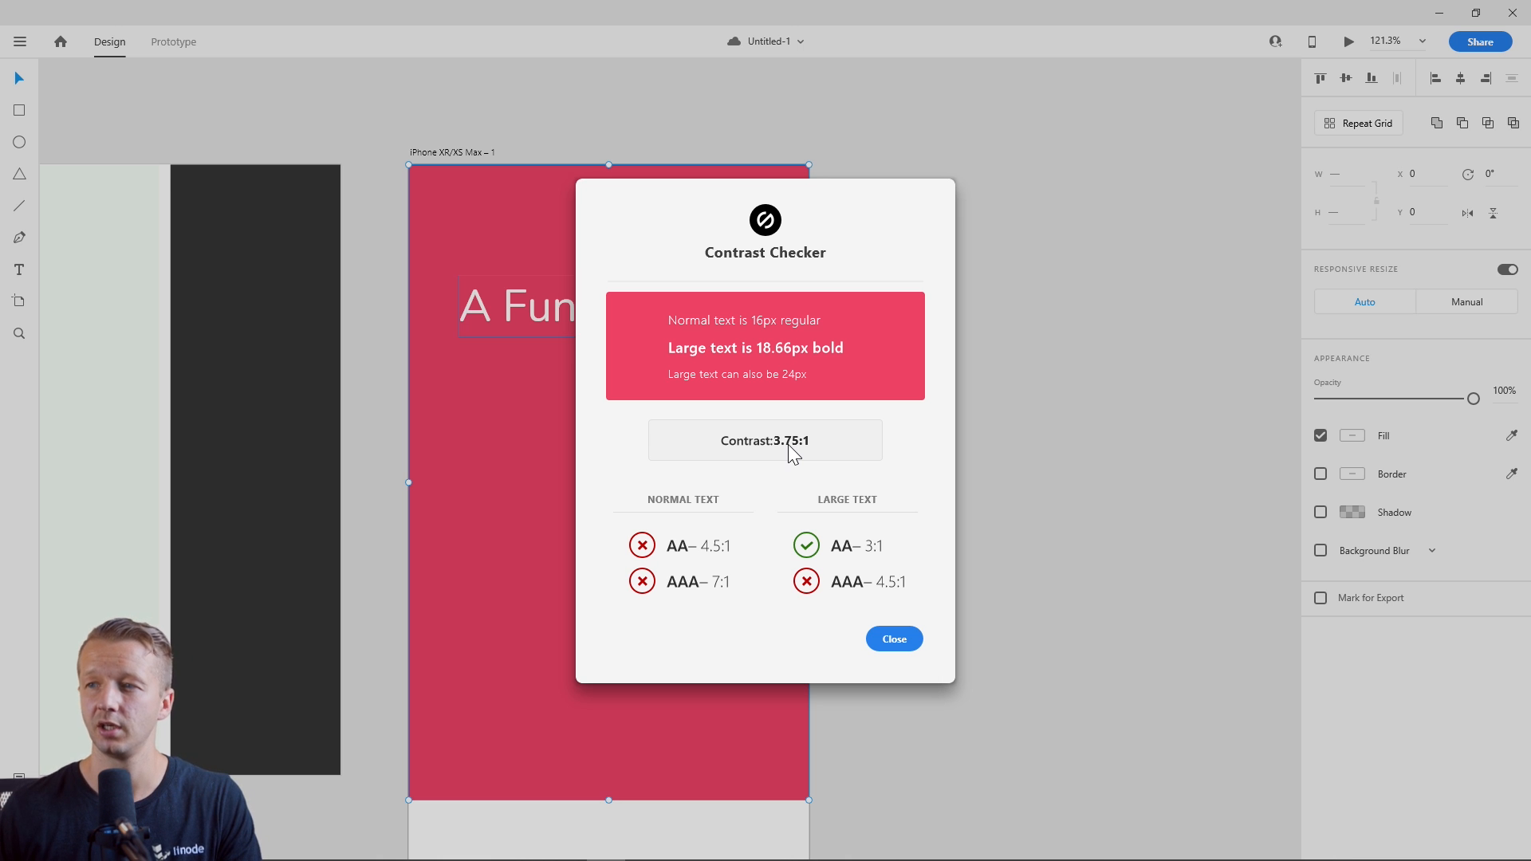
{"action": "left_click", "coordinate": [890, 641]}
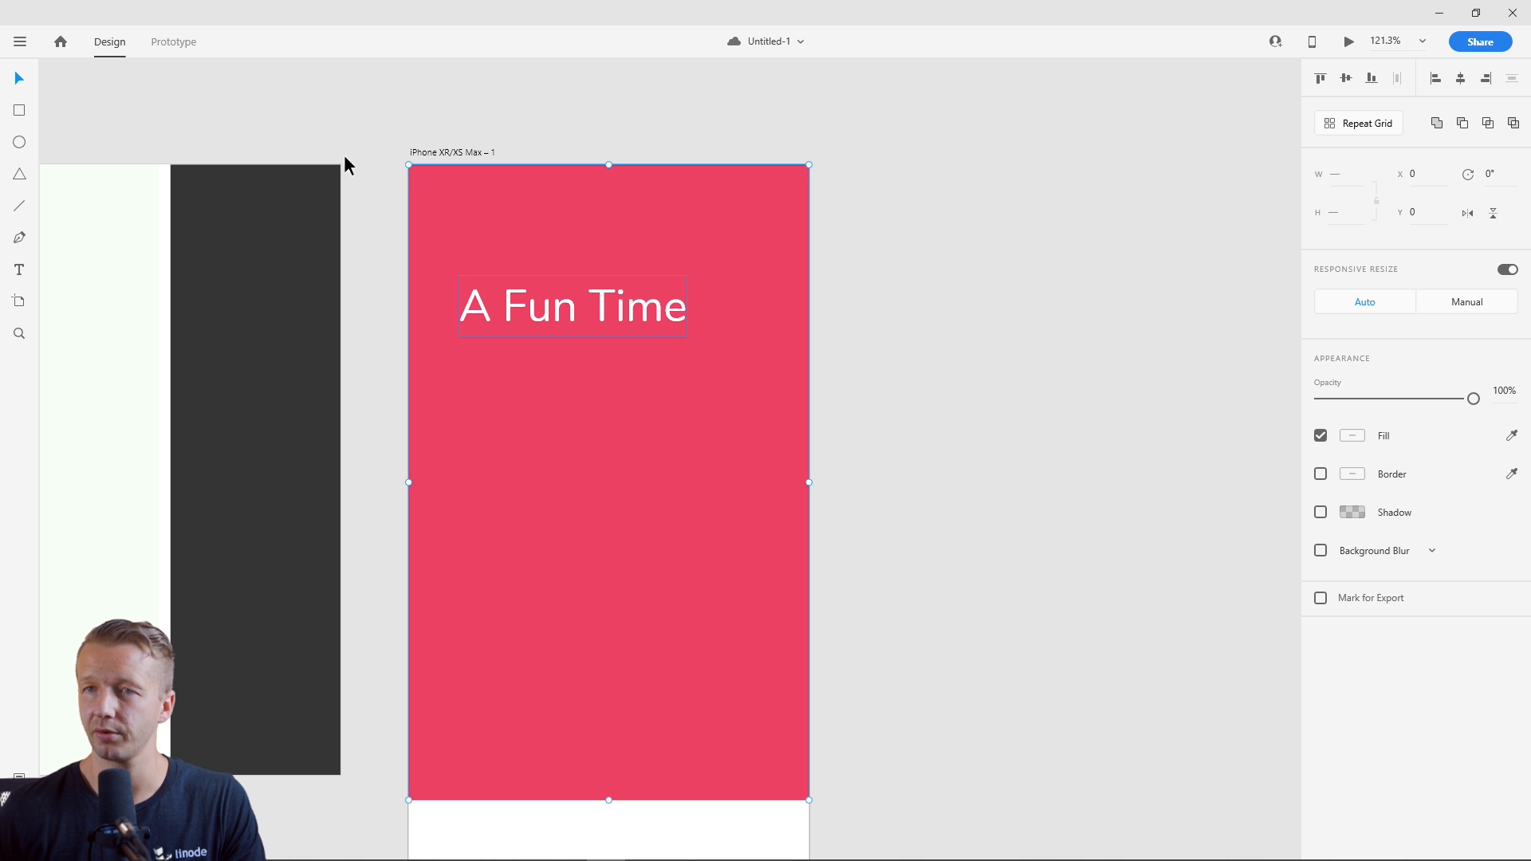
Run Stark's Rapid Contrast Checker on the heading and red rectangle, and narrow its results panel.
{"action": "left_click", "coordinate": [20, 41]}
{"action": "mouse_move", "coordinate": [80, 659]}
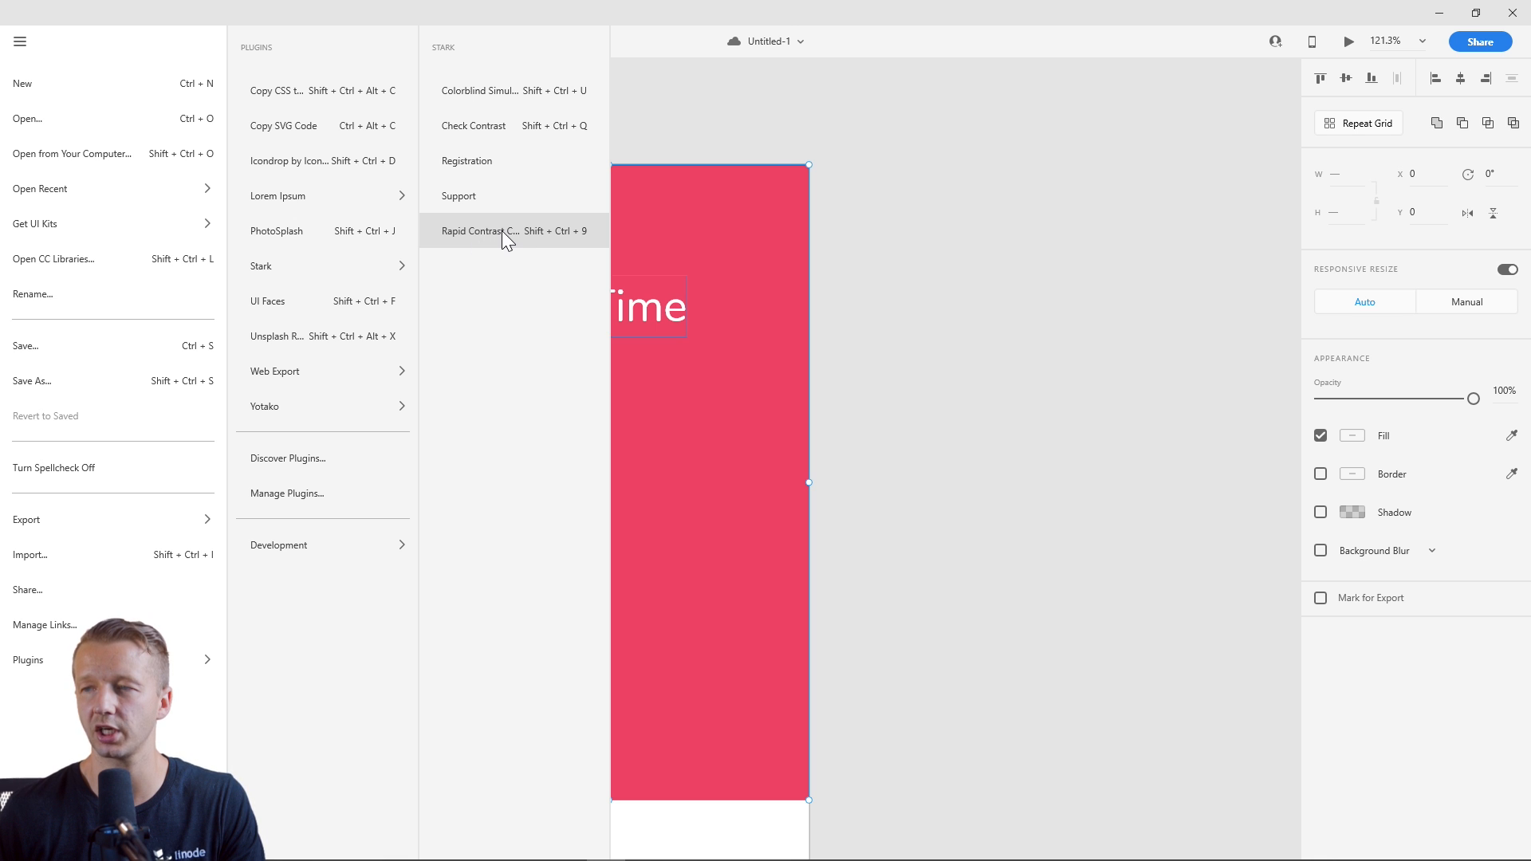
{"action": "left_click", "coordinate": [501, 231]}
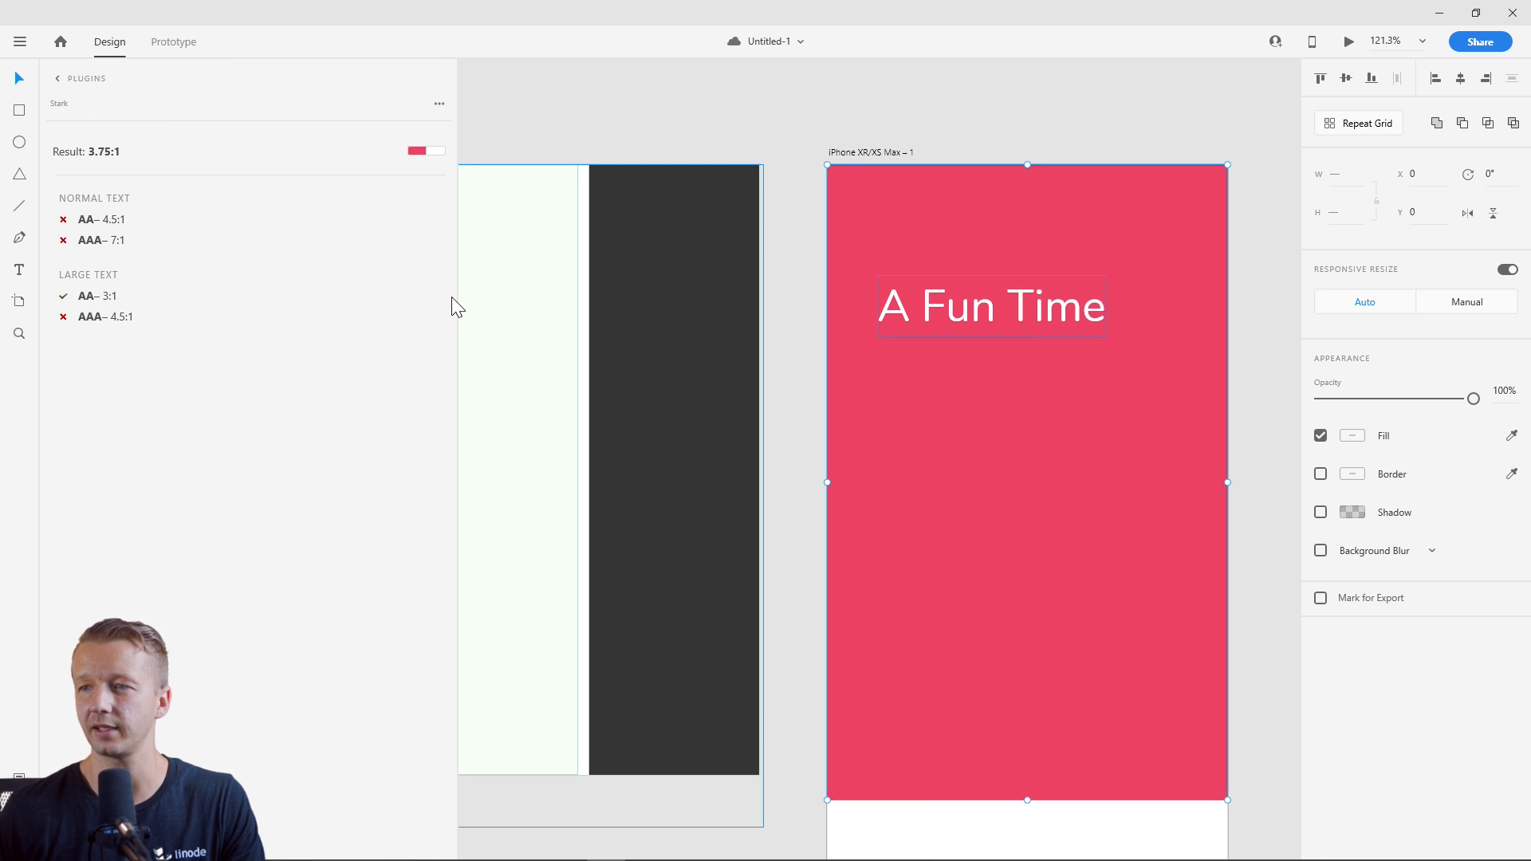
{"action": "left_click_drag", "start_coordinate": [456, 295], "coordinate": [205, 289]}
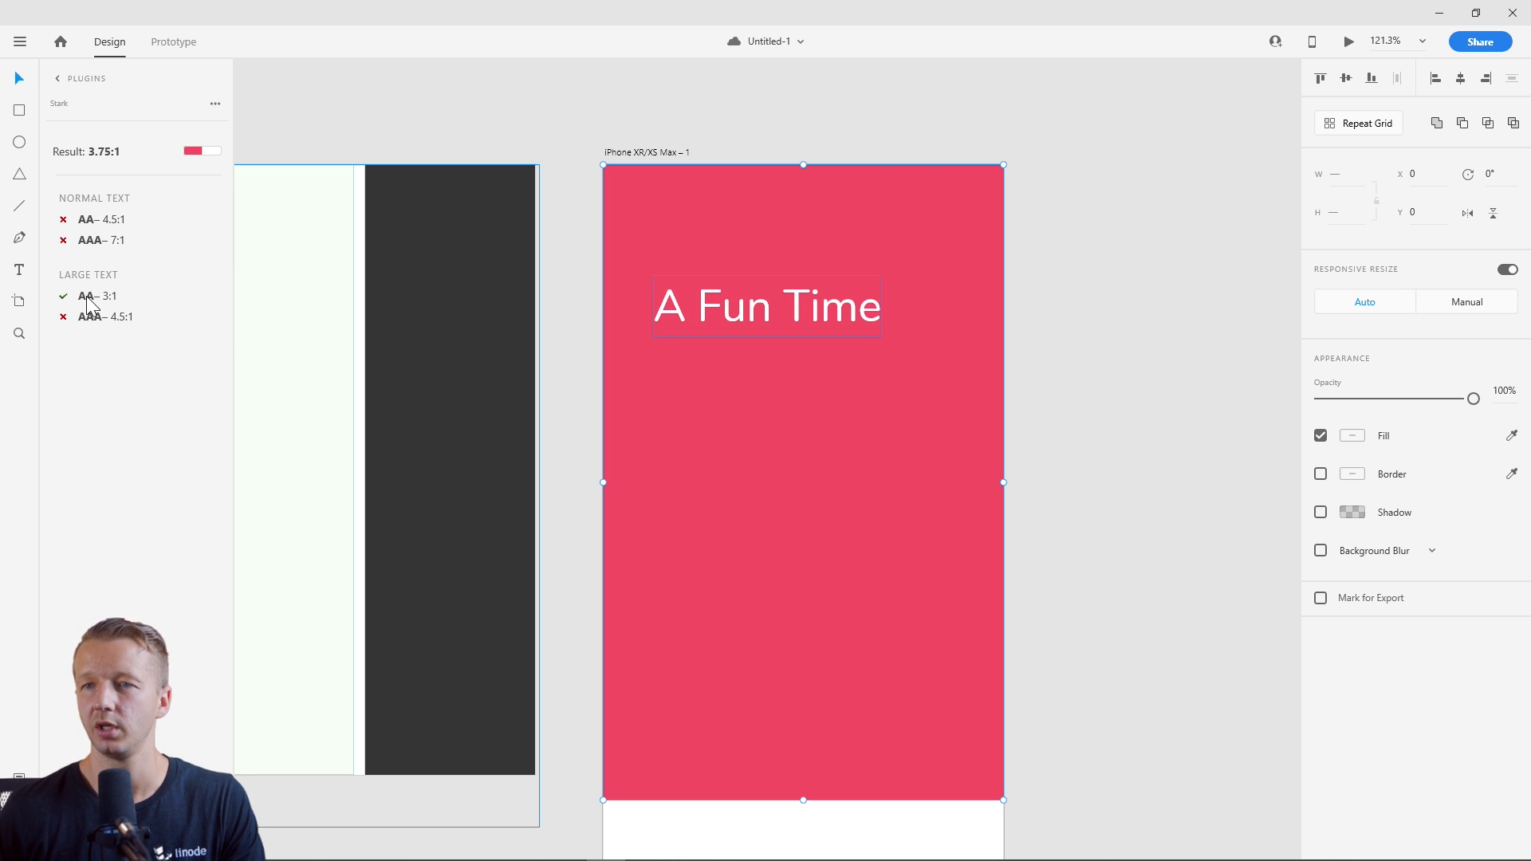
Examine the rapid contrast results with only the heading selected and with the selection cleared.
{"action": "left_click", "coordinate": [674, 116]}
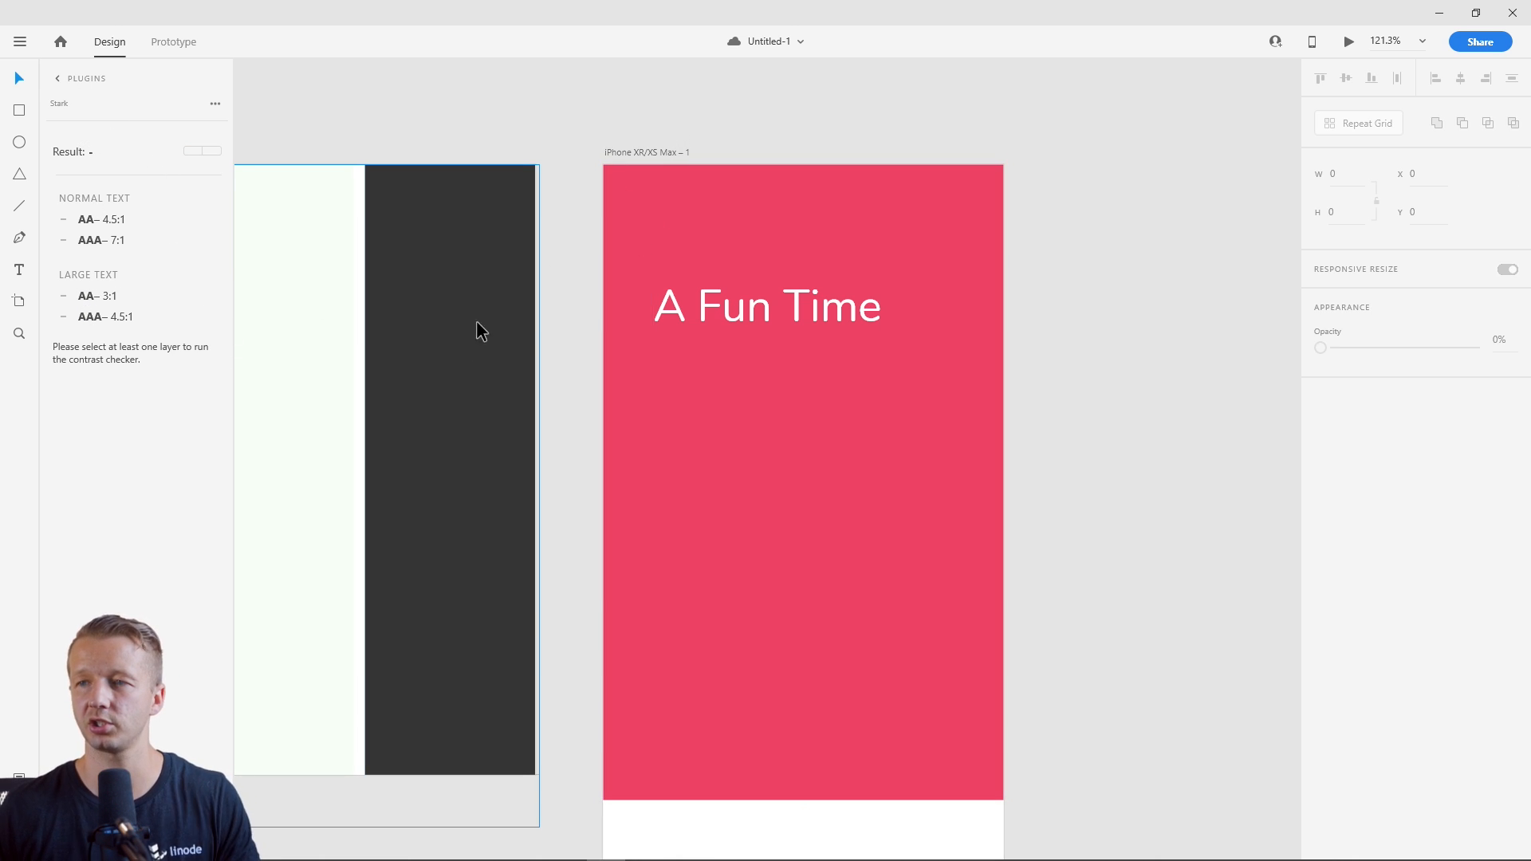
{"action": "left_click", "coordinate": [747, 299]}
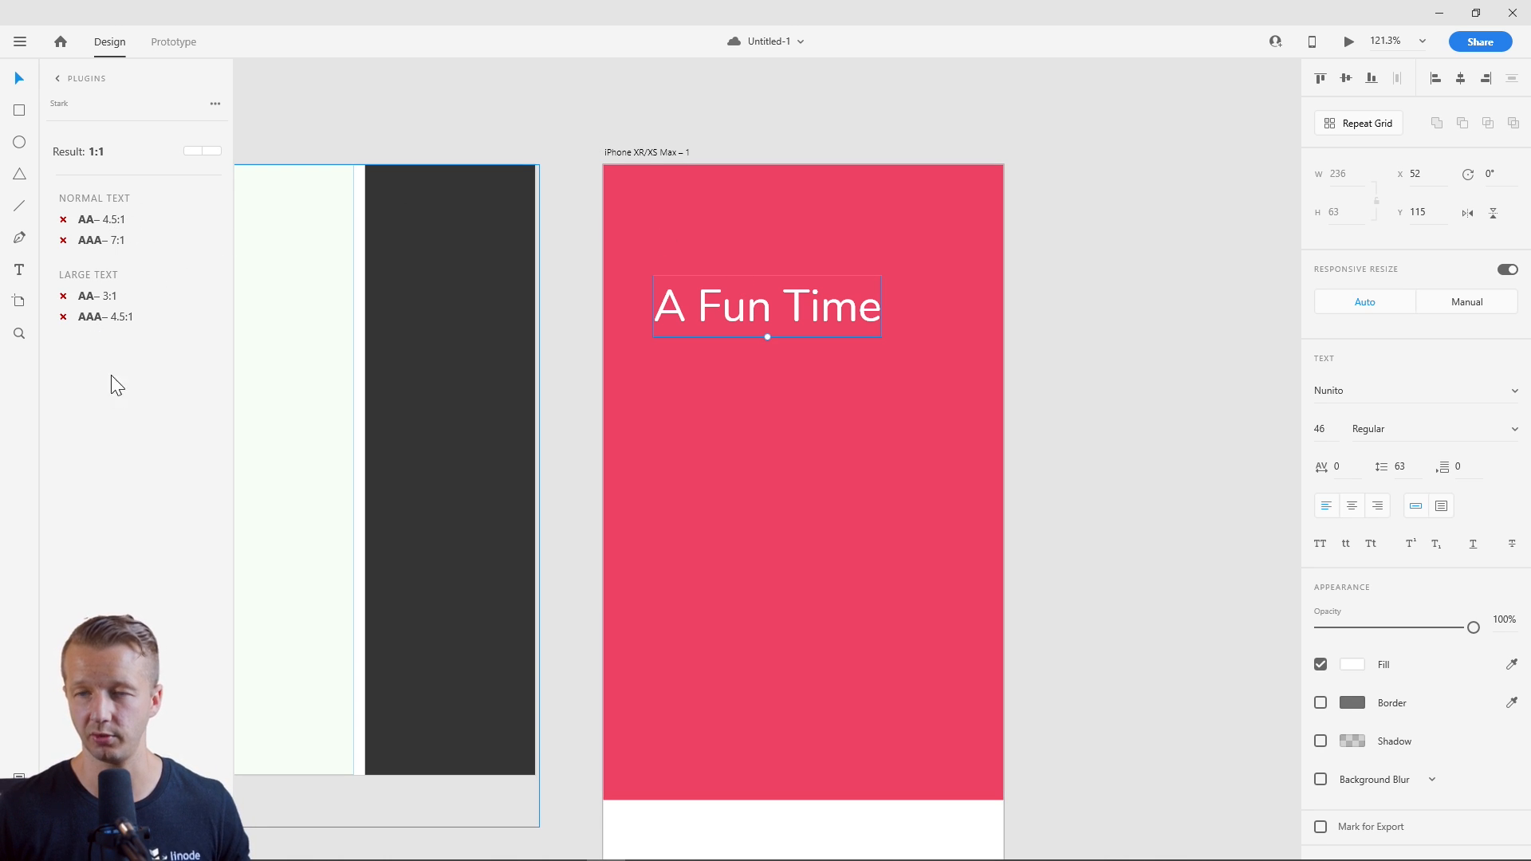
{"action": "left_click", "coordinate": [749, 101]}
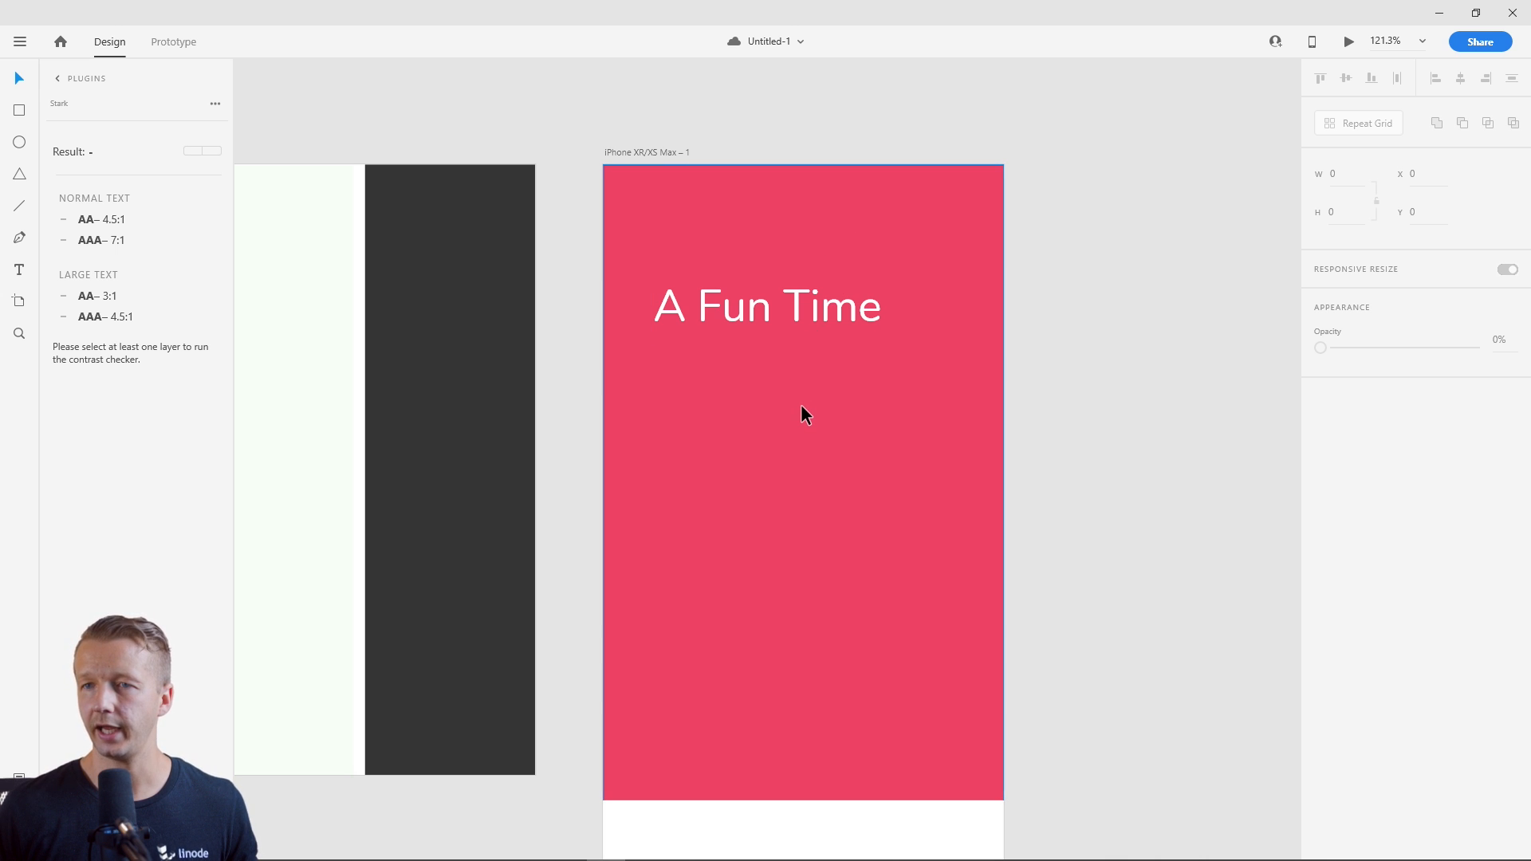
{"action": "left_click", "coordinate": [766, 371]}
{"action": "left_click", "coordinate": [591, 137]}
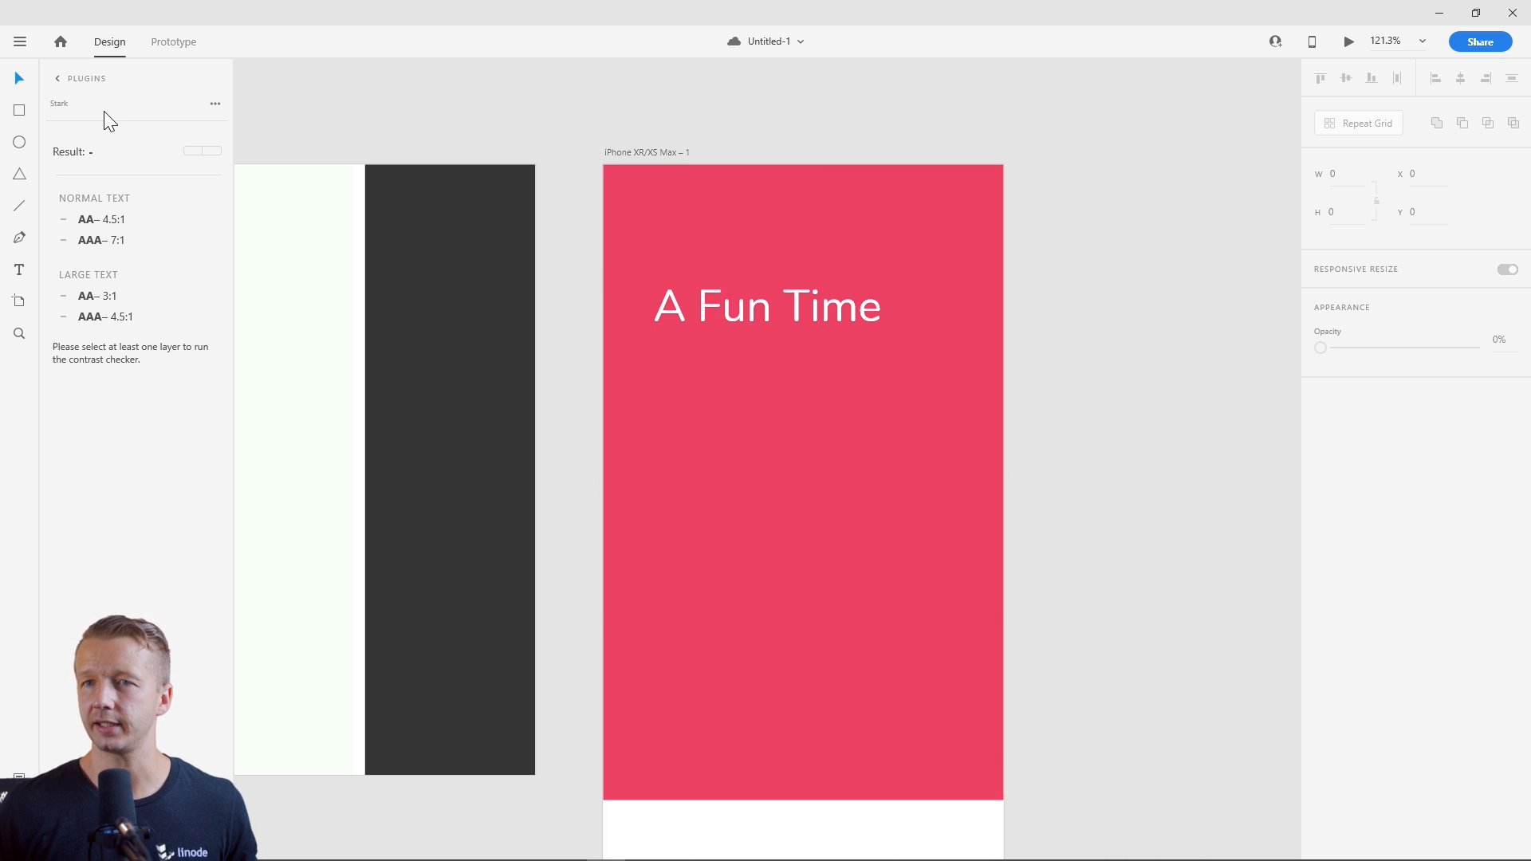
Add a text area about 290 × 79 below the heading with the text "lkjsdfkjlsfd" at size 16.
{"action": "left_click", "coordinate": [19, 268]}
{"action": "left_click", "coordinate": [653, 348]}
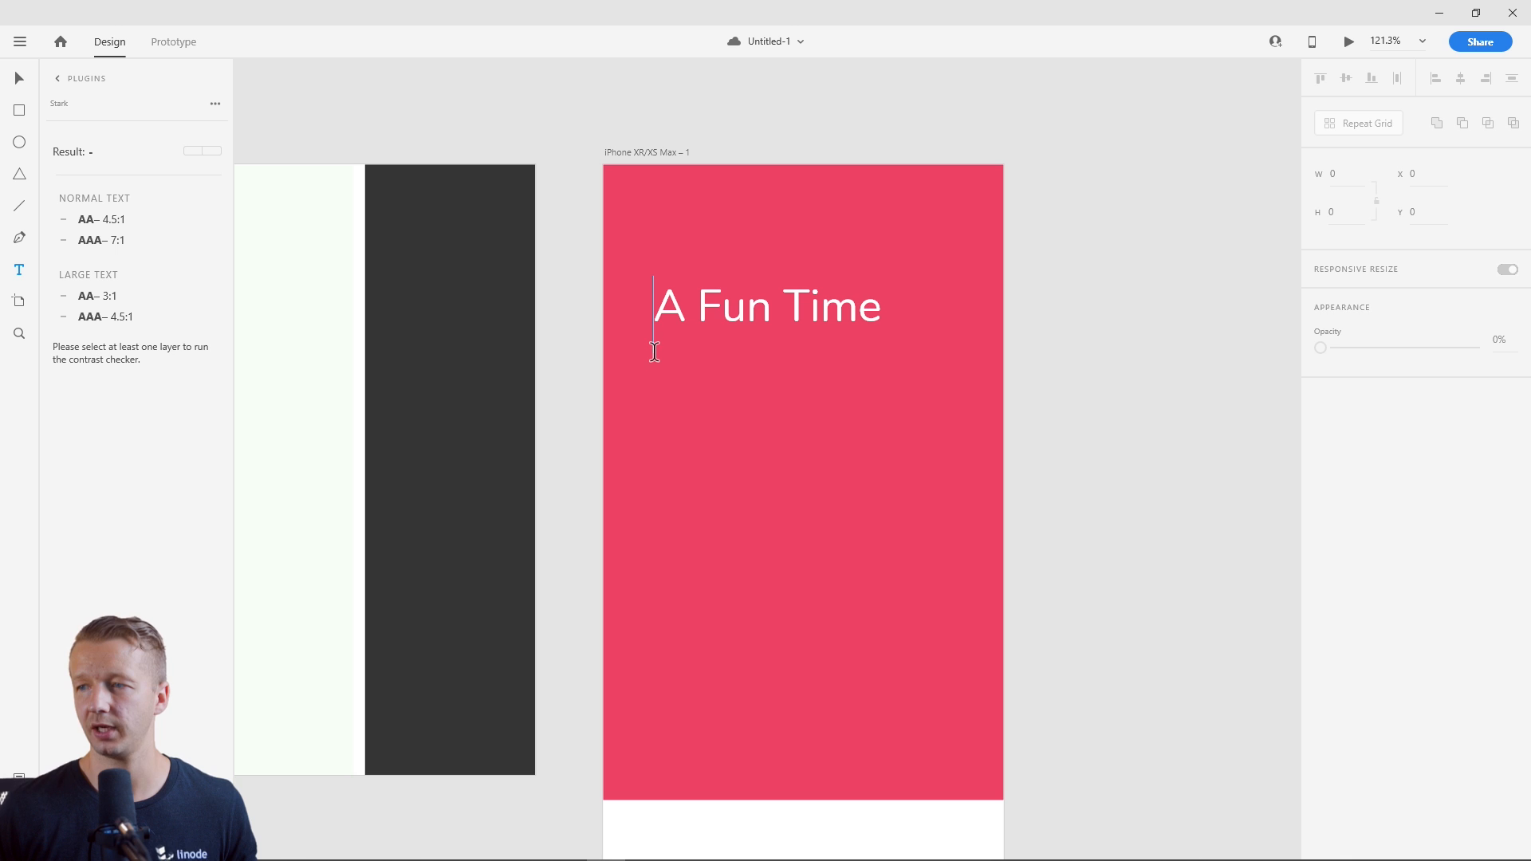
{"action": "left_click_drag", "start_coordinate": [654, 352], "coordinate": [935, 429]}
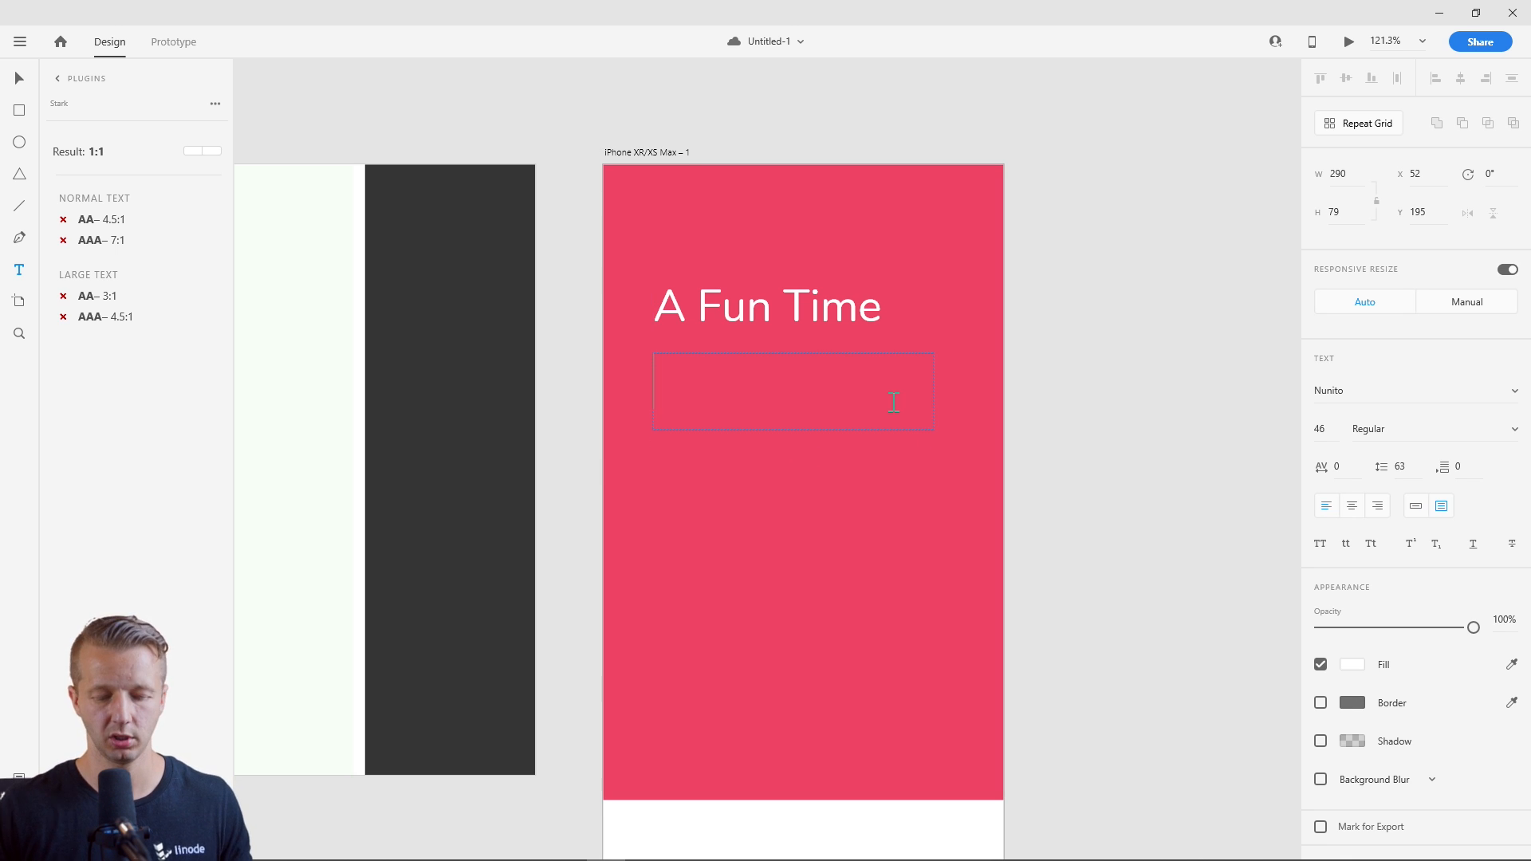
{"action": "type", "text": "lkjsdfkjlsfd"}
{"action": "key", "text": "Escape"}
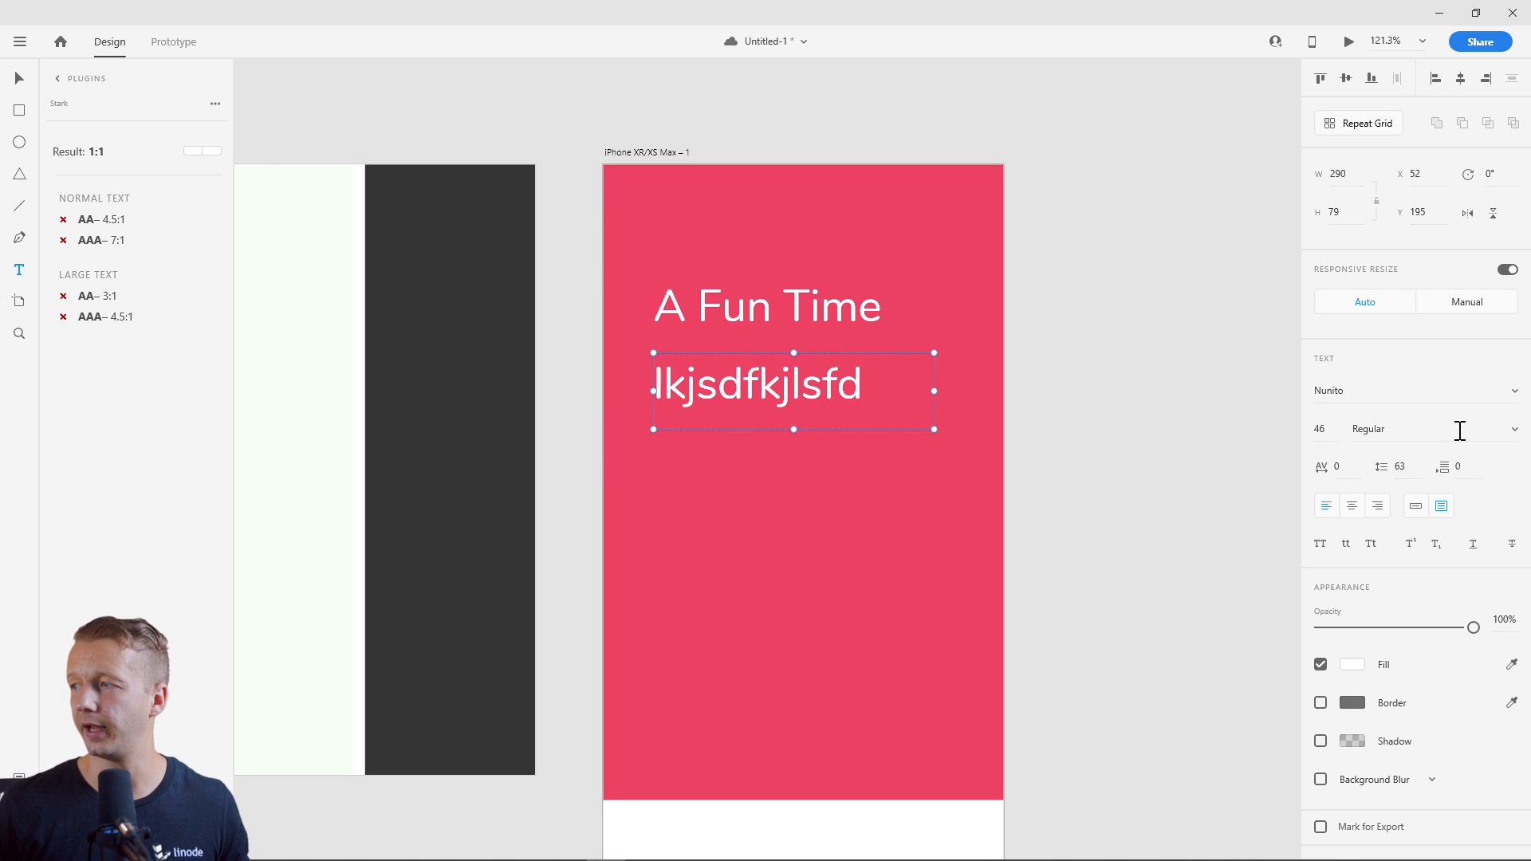
{"action": "left_click", "coordinate": [1333, 429]}
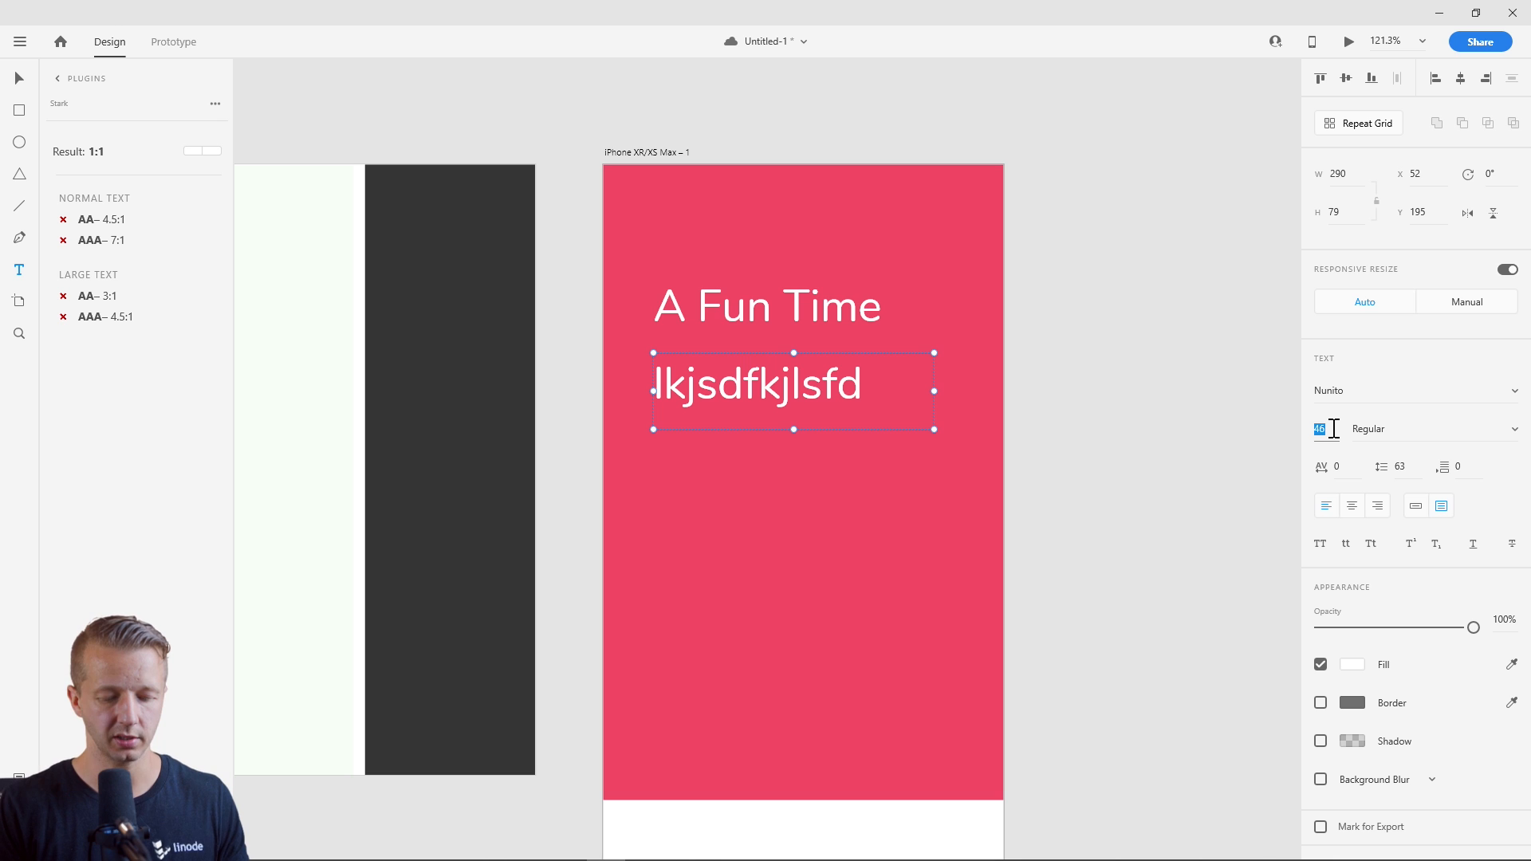
{"action": "type", "text": "16"}
{"action": "key", "text": "Return"}
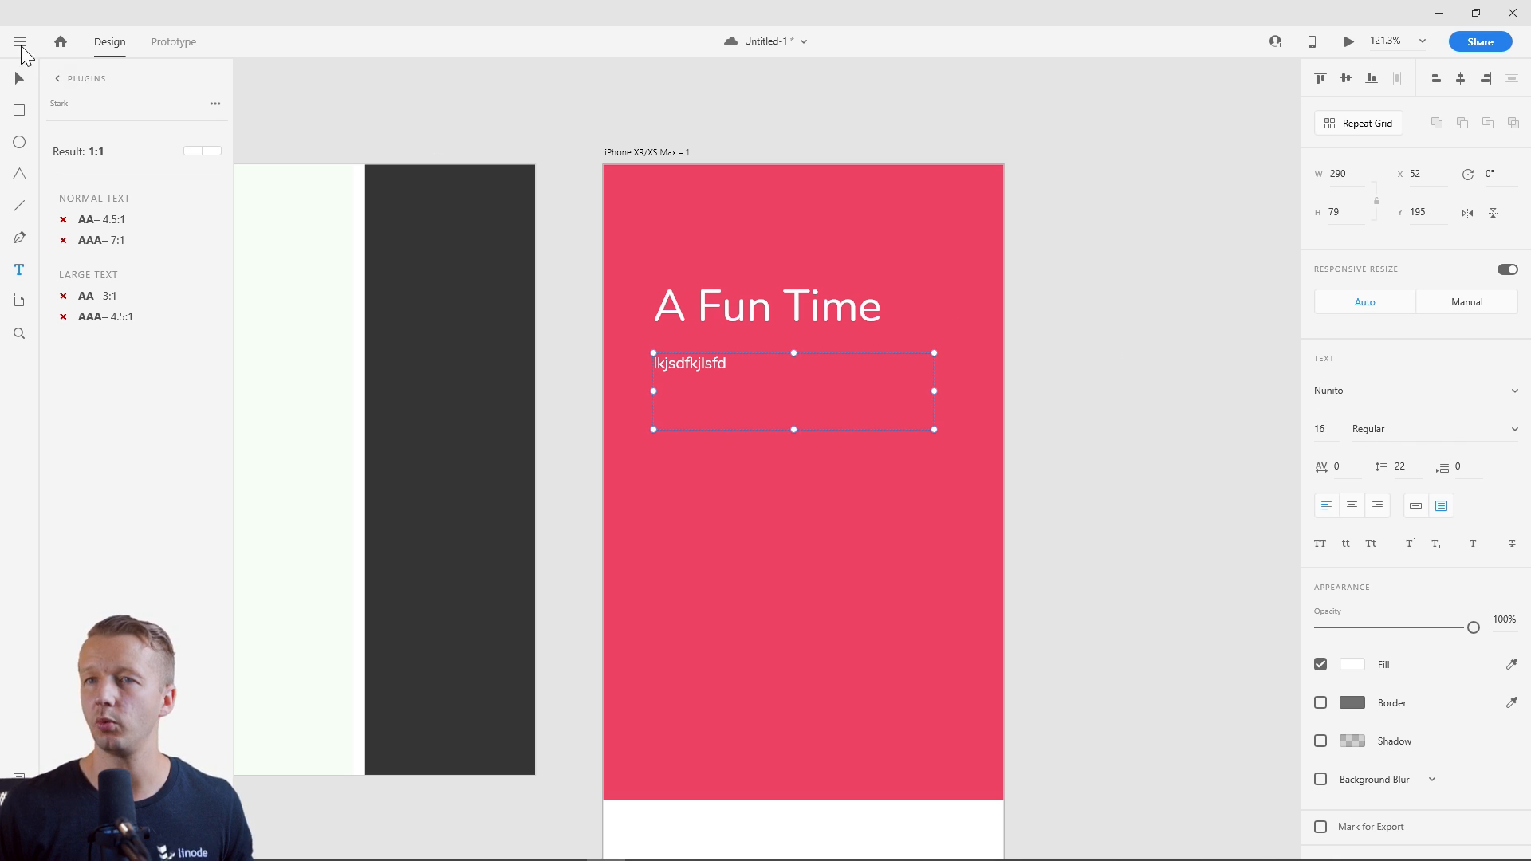
Replace the text below the heading with Lorem Ipsum placeholder text and widen its text area to about 310.
{"action": "left_click", "coordinate": [20, 43]}
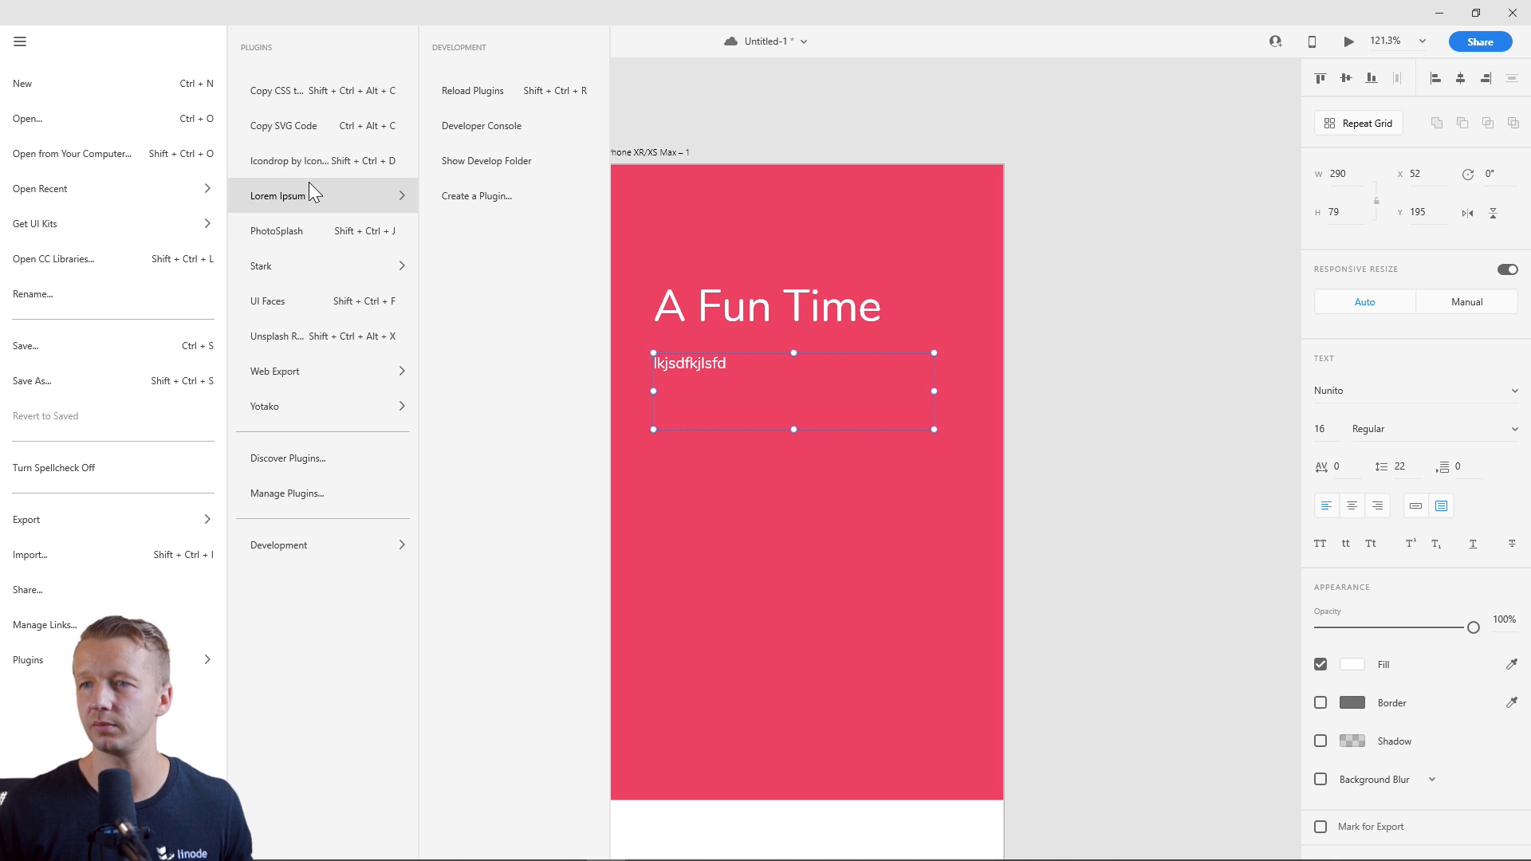
{"action": "mouse_move", "coordinate": [311, 194]}
{"action": "left_click", "coordinate": [515, 94]}
{"action": "left_click", "coordinate": [869, 549]}
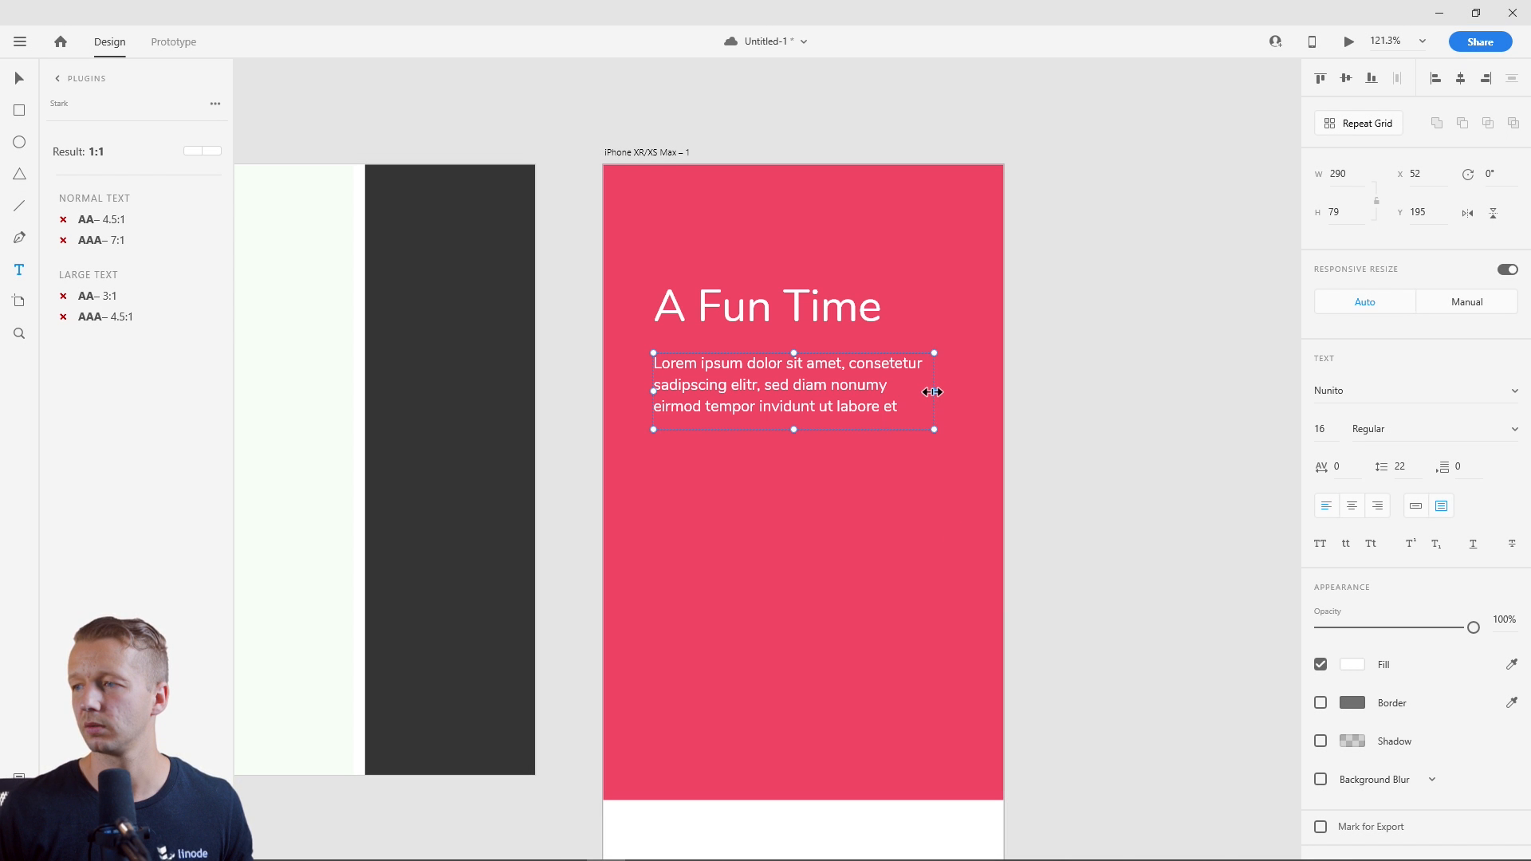
{"action": "left_click_drag", "start_coordinate": [933, 391], "coordinate": [951, 388]}
{"action": "left_click", "coordinate": [20, 77]}
{"action": "left_click", "coordinate": [494, 128]}
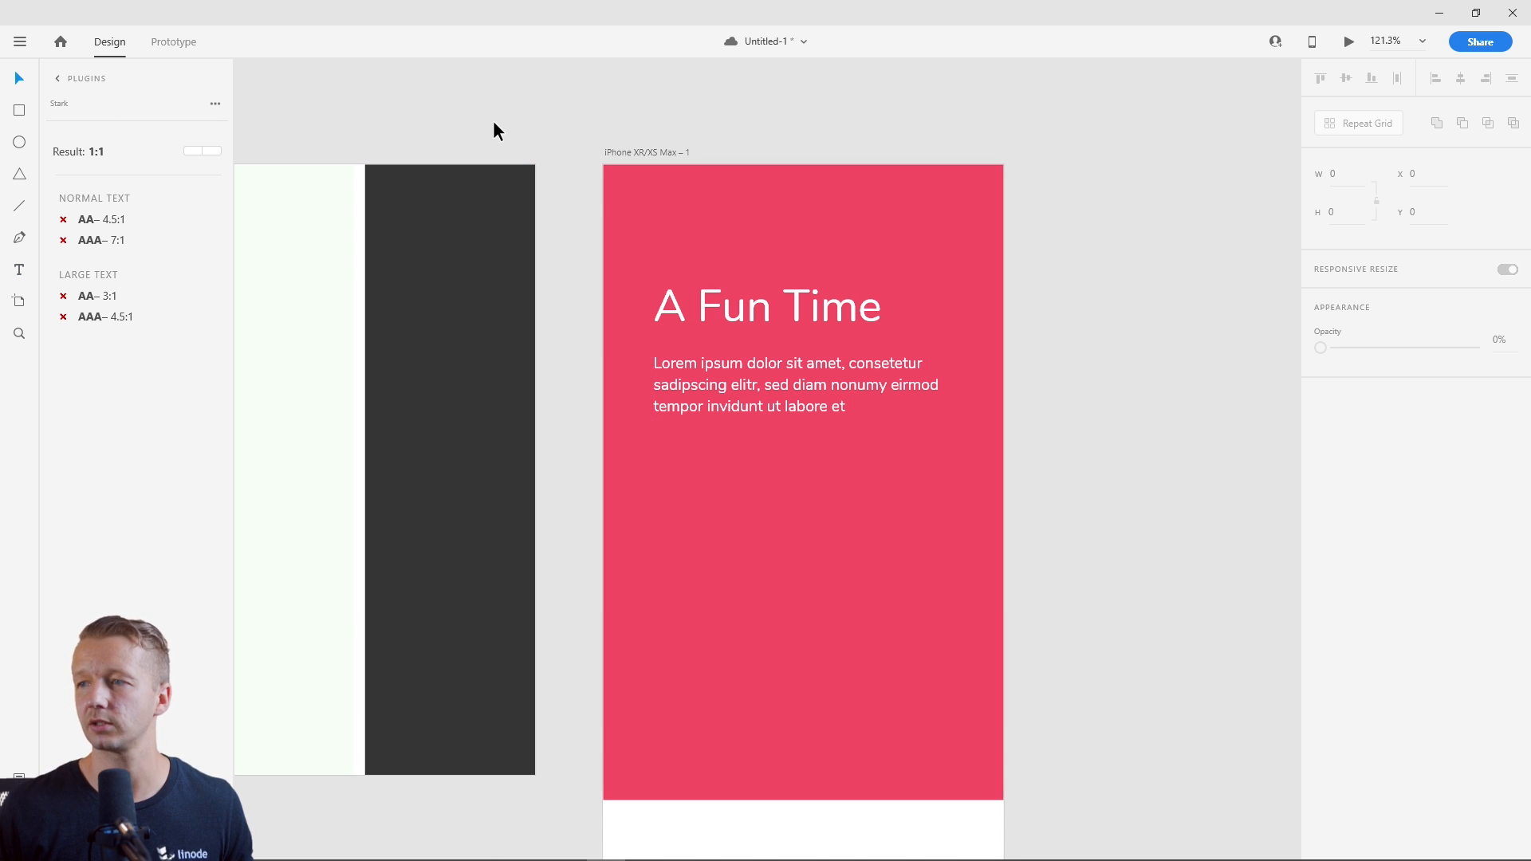
Check the rapid contrast results for the white Lorem ipsum paragraph against the red rectangle.
{"action": "left_click", "coordinate": [745, 386]}
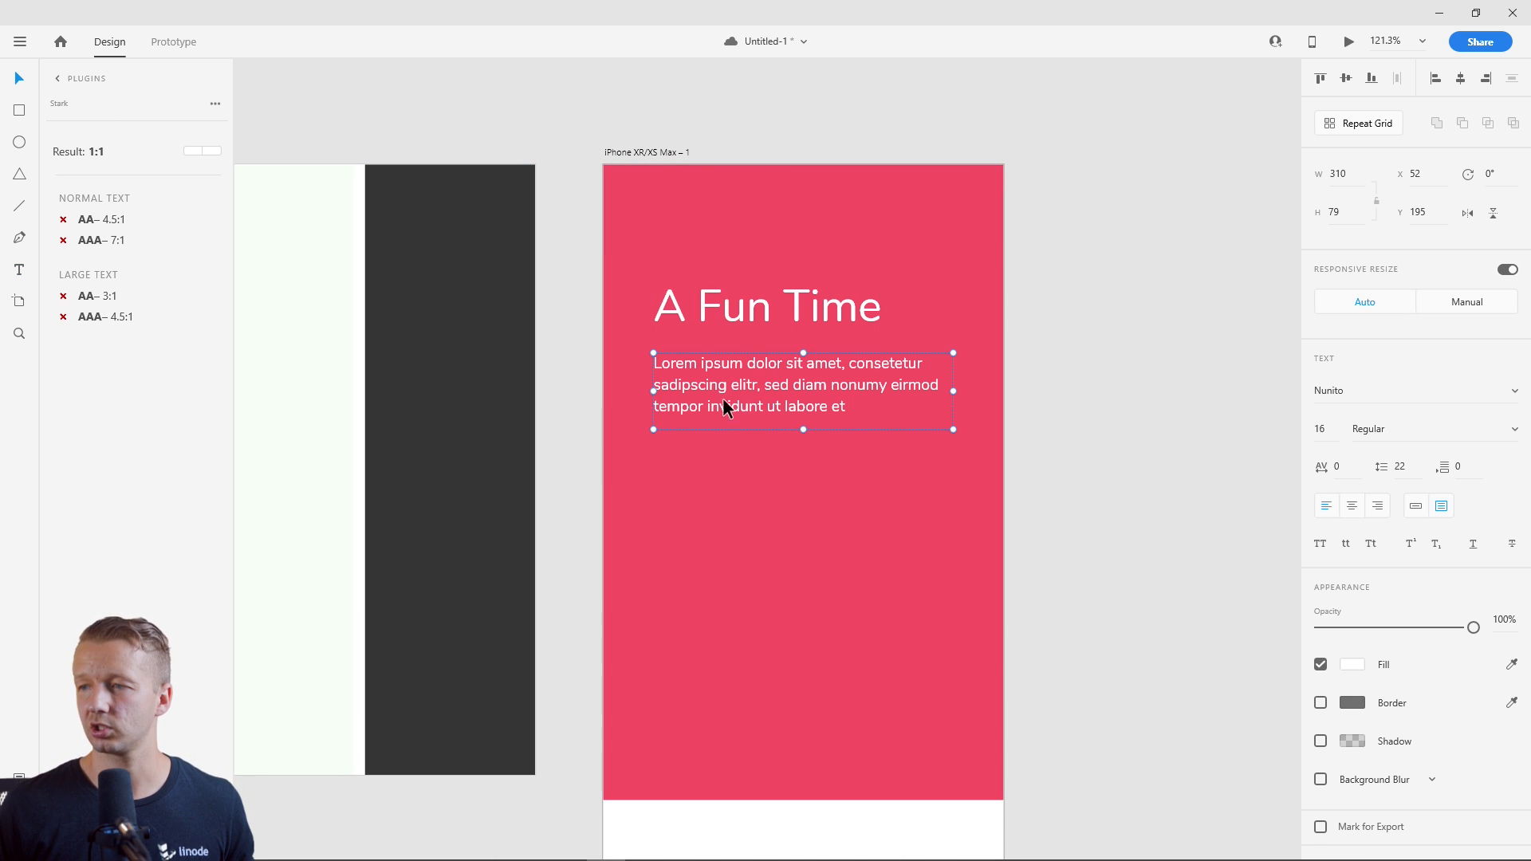
{"action": "left_click", "coordinate": [713, 530], "text": "shift"}
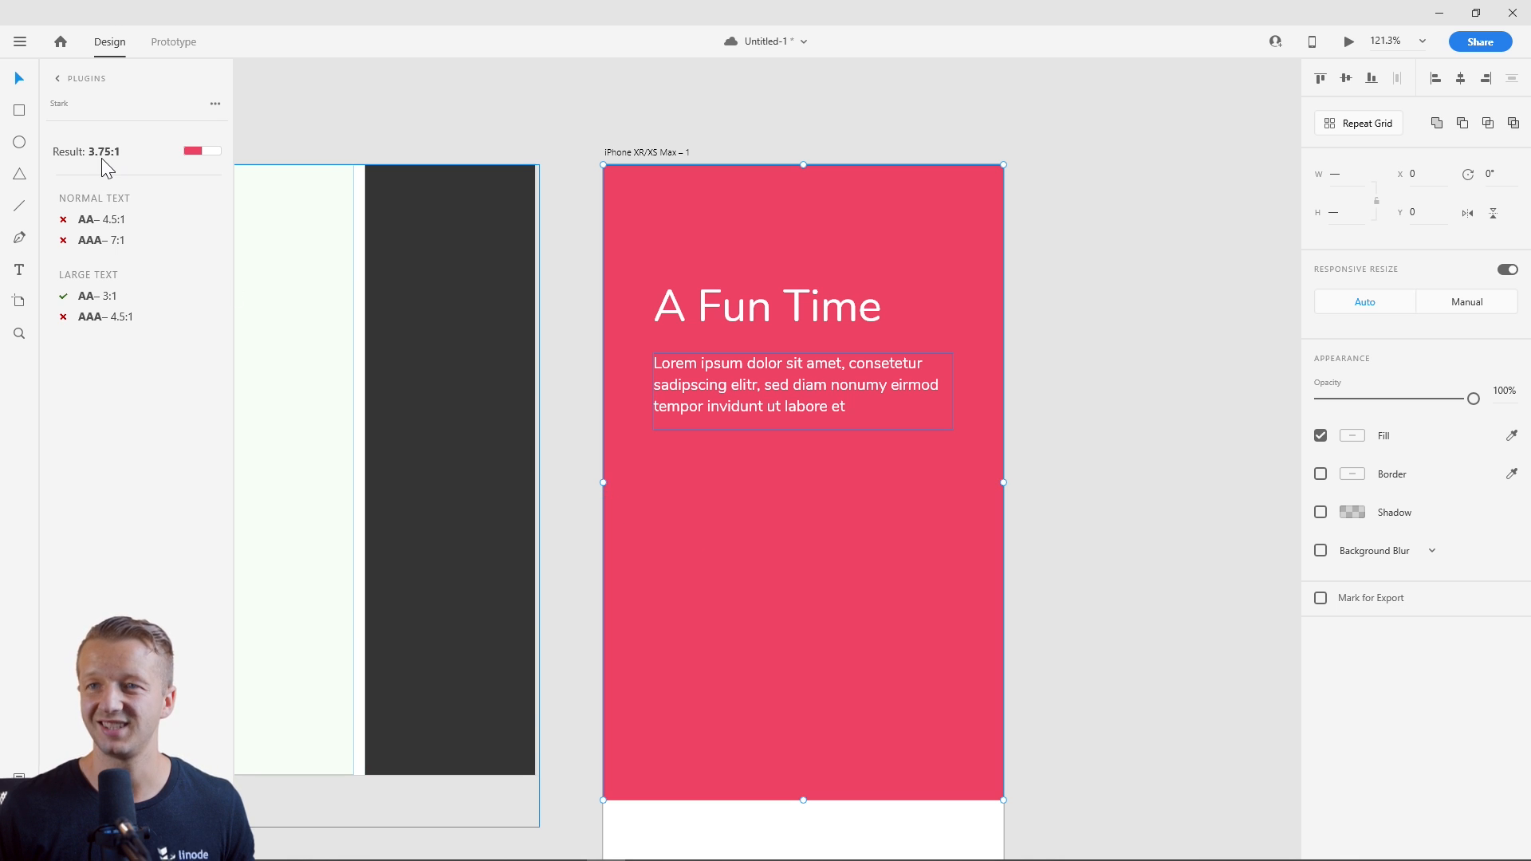
{"action": "left_click", "coordinate": [427, 135]}
{"action": "left_click", "coordinate": [747, 404]}
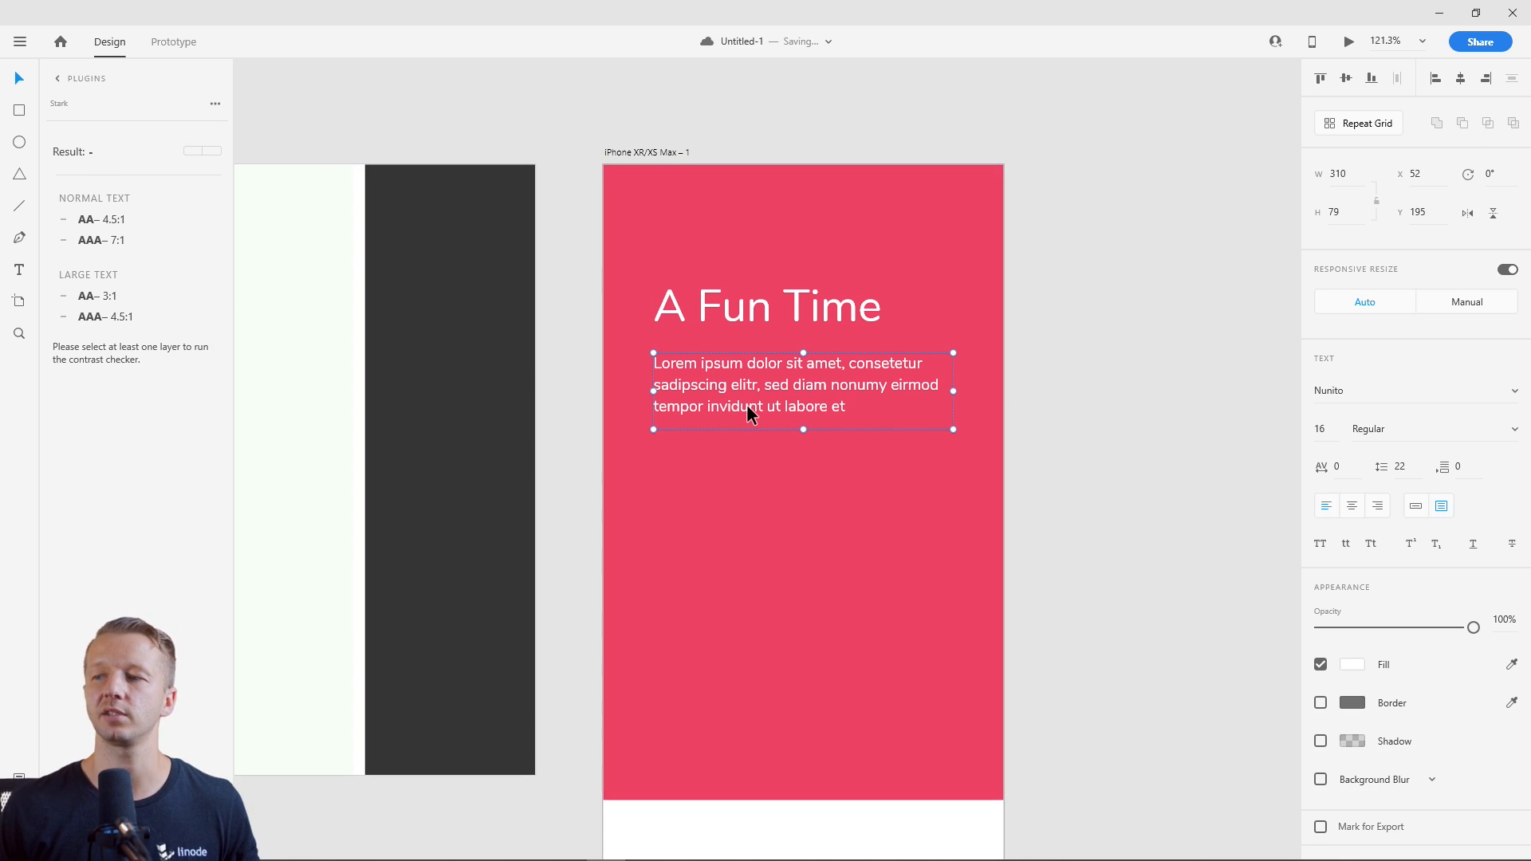
{"action": "left_click", "coordinate": [743, 467], "text": "shift"}
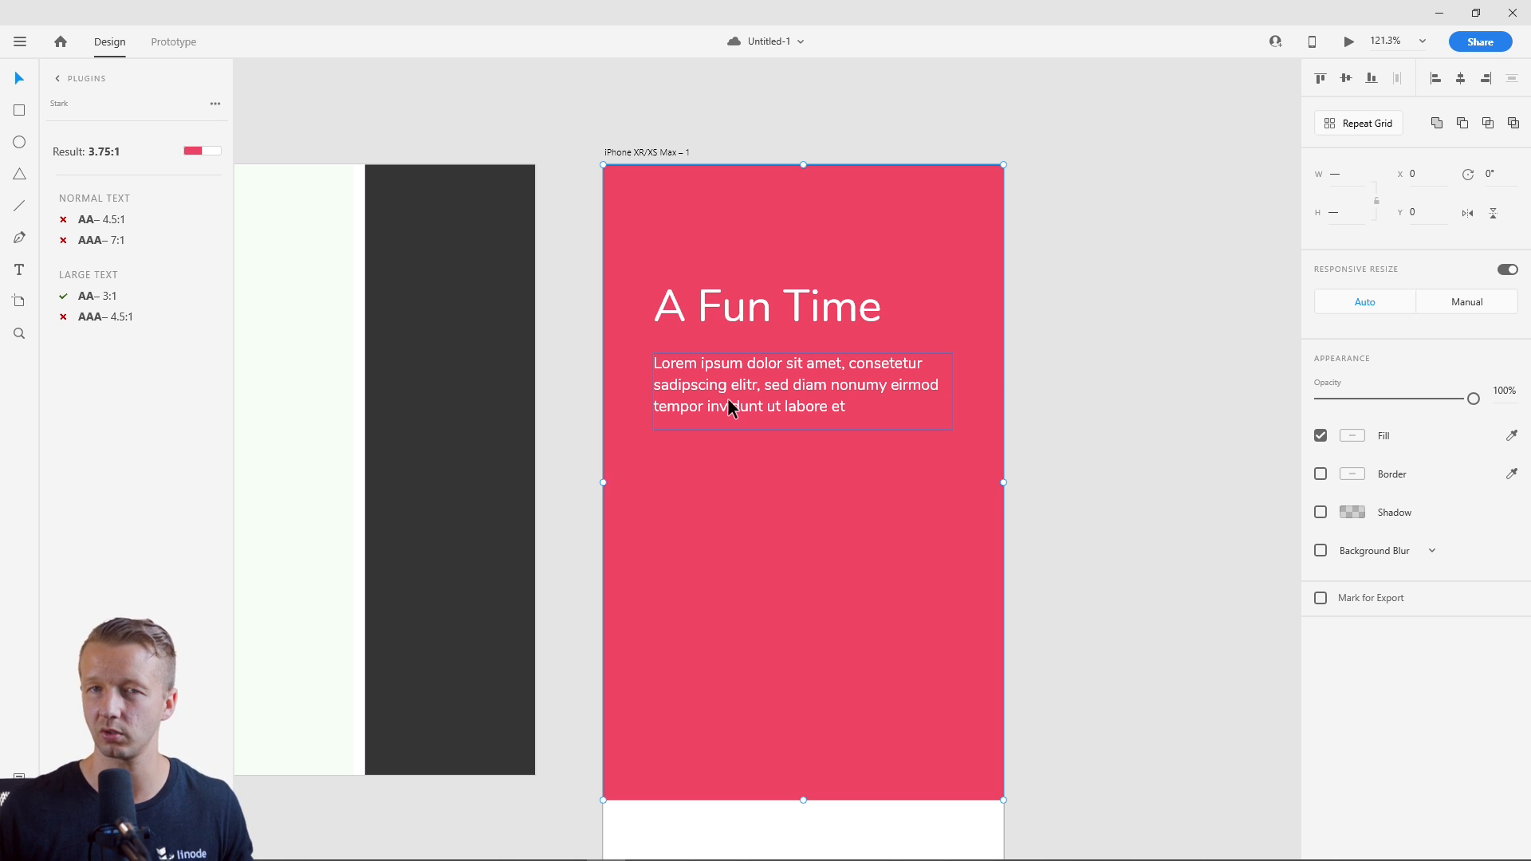
{"action": "left_click", "coordinate": [1276, 405]}
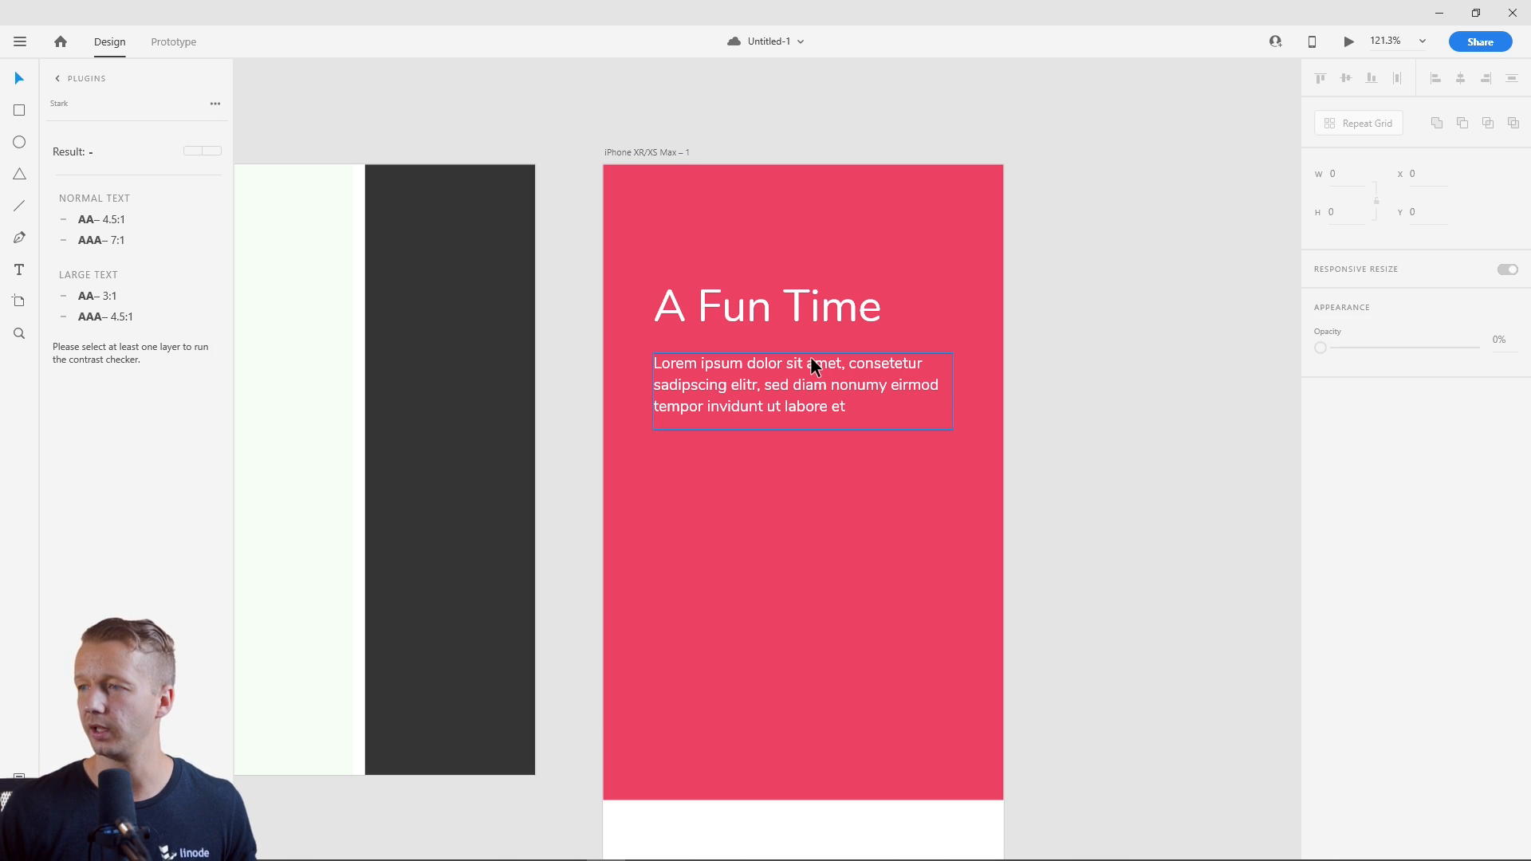
Try a black fill on the Lorem ipsum paragraph, check its contrast against the red rectangle, and undo the fill.
{"action": "left_click", "coordinate": [810, 357]}
{"action": "left_click", "coordinate": [1351, 665]}
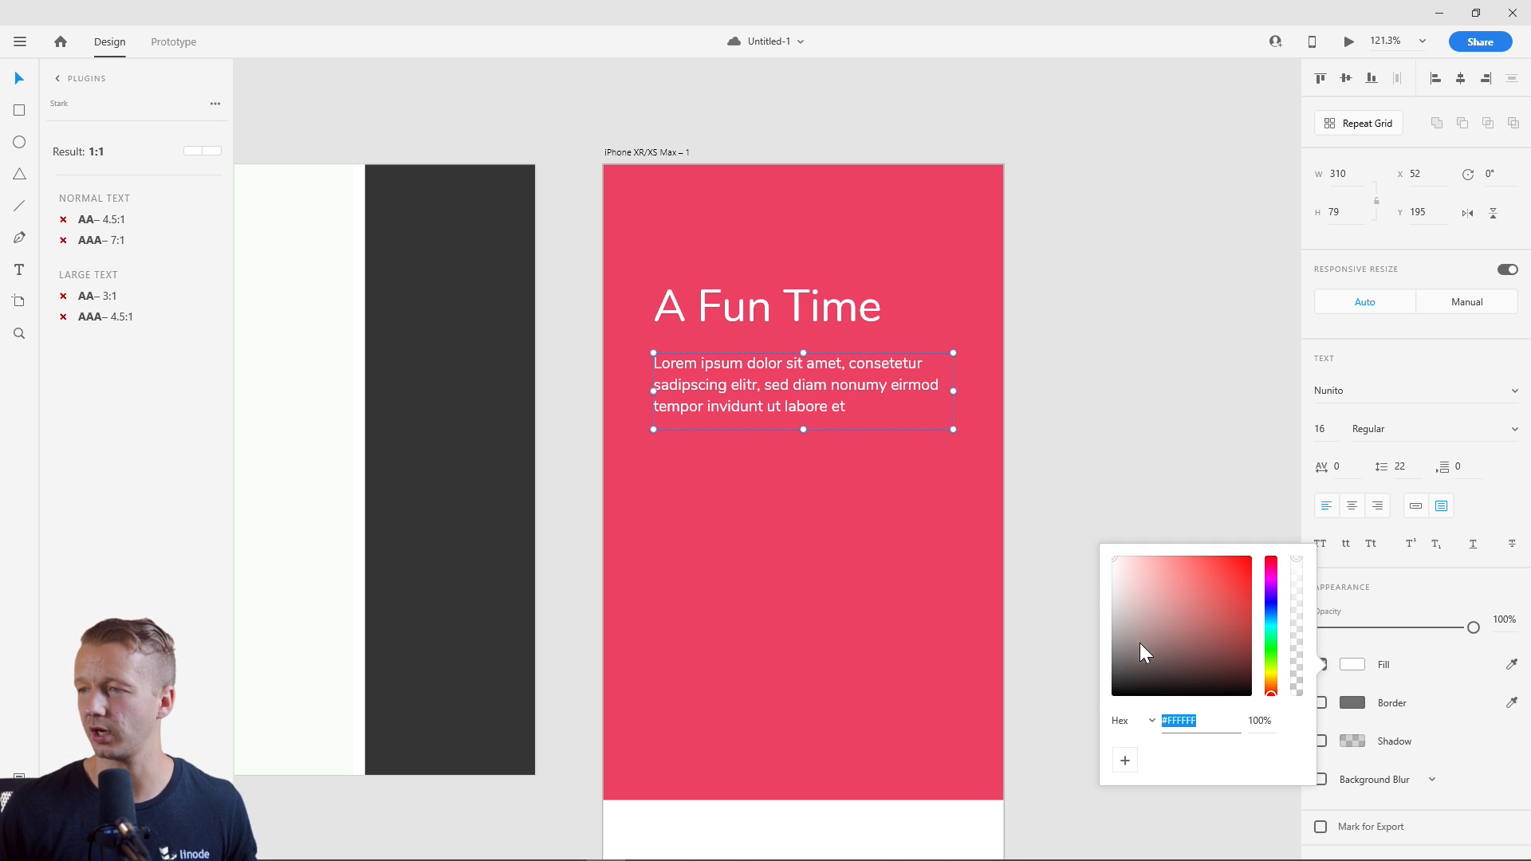
{"action": "left_click_drag", "start_coordinate": [1140, 644], "coordinate": [1103, 704]}
{"action": "left_click", "coordinate": [1044, 385]}
{"action": "left_click", "coordinate": [850, 384]}
{"action": "left_click", "coordinate": [776, 496], "text": "shift"}
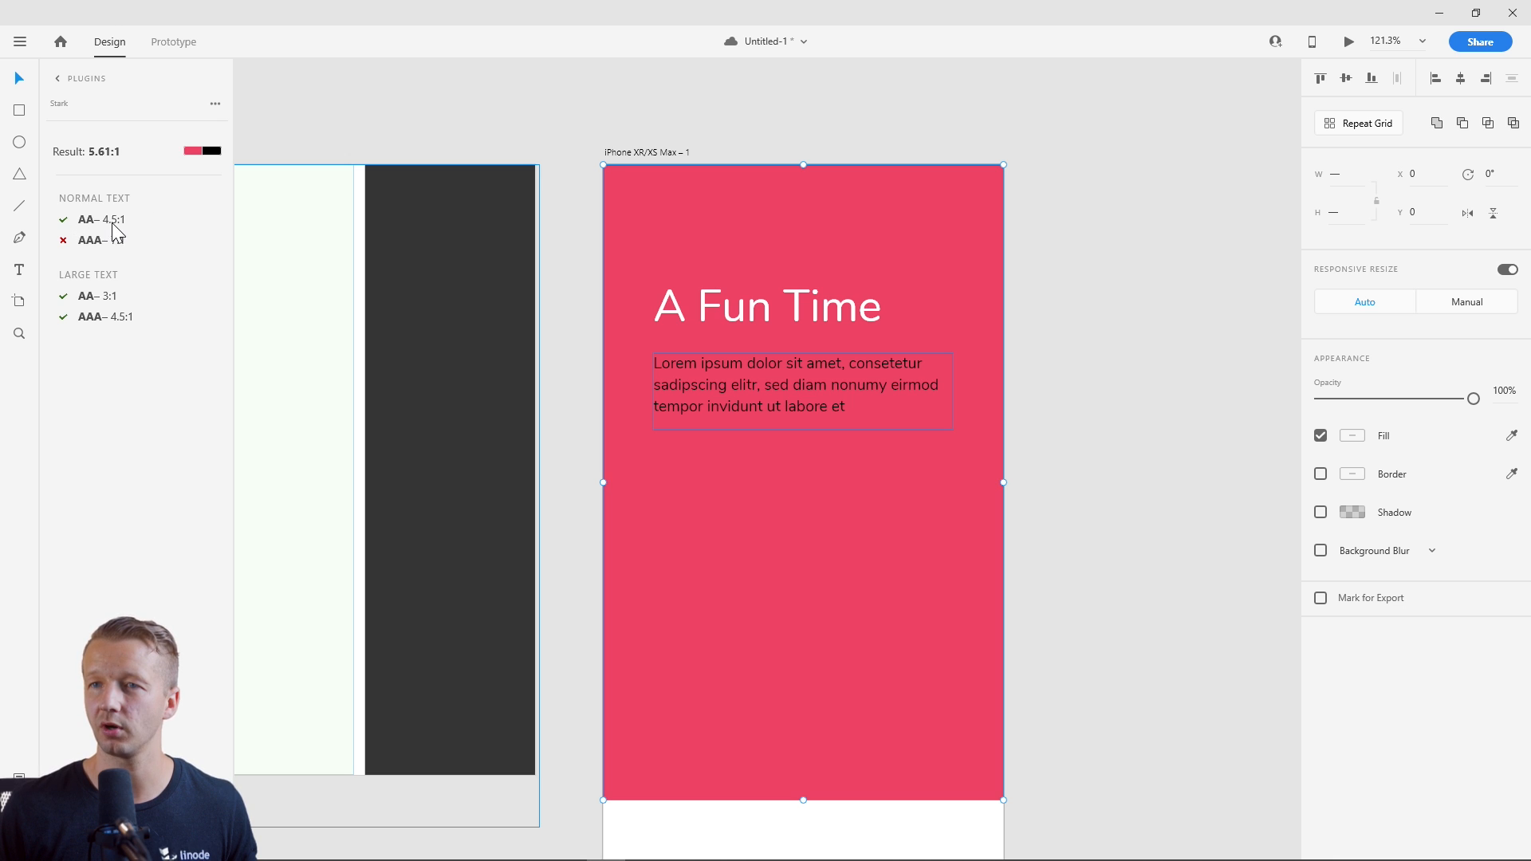
{"action": "left_click", "coordinate": [1122, 416]}
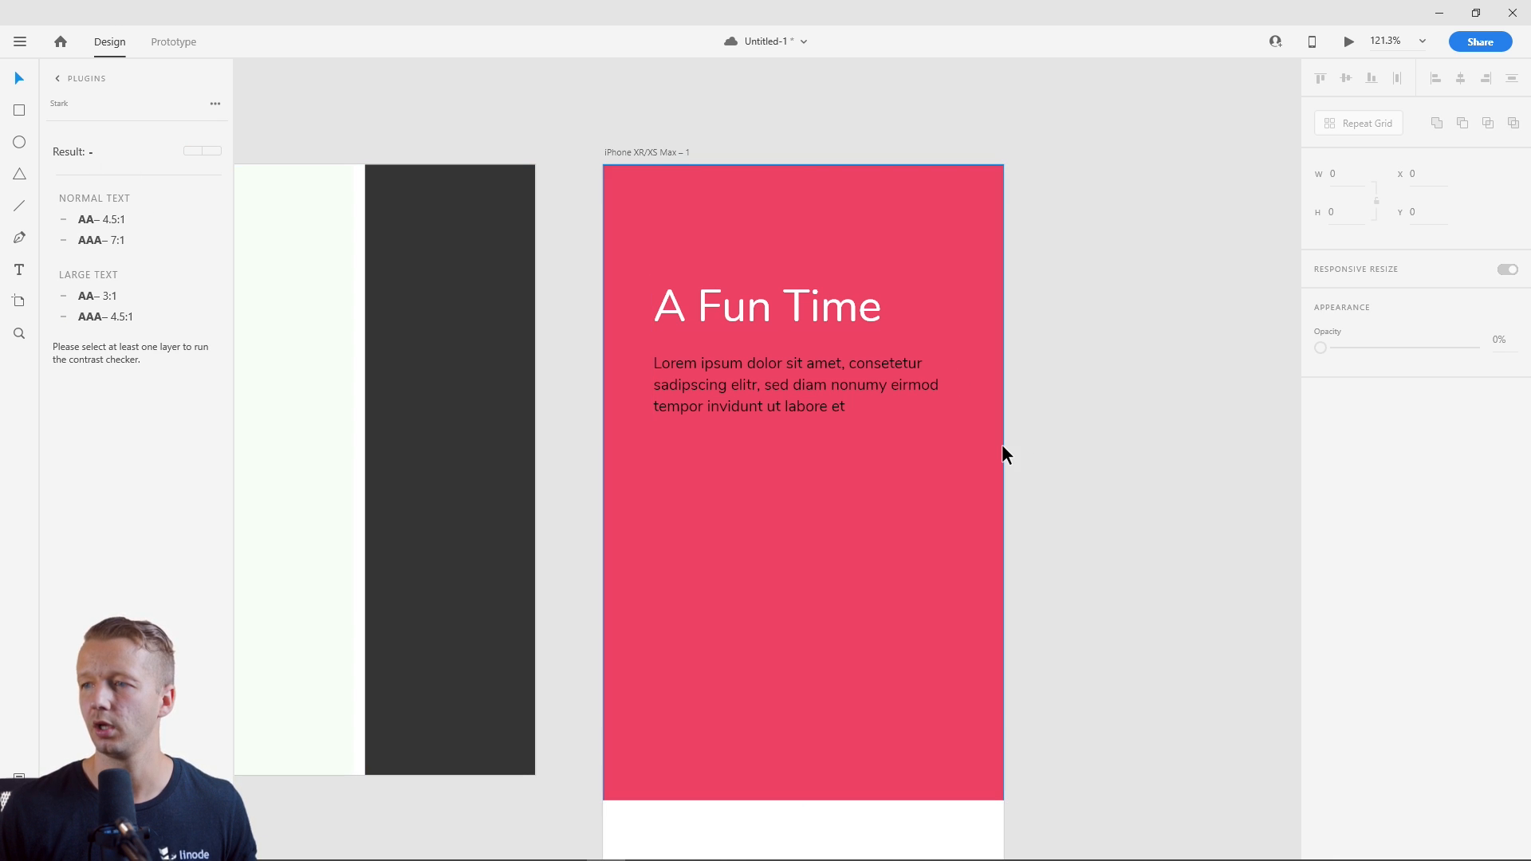
{"action": "key", "text": "ctrl+z"}
{"action": "left_click", "coordinate": [1094, 463]}
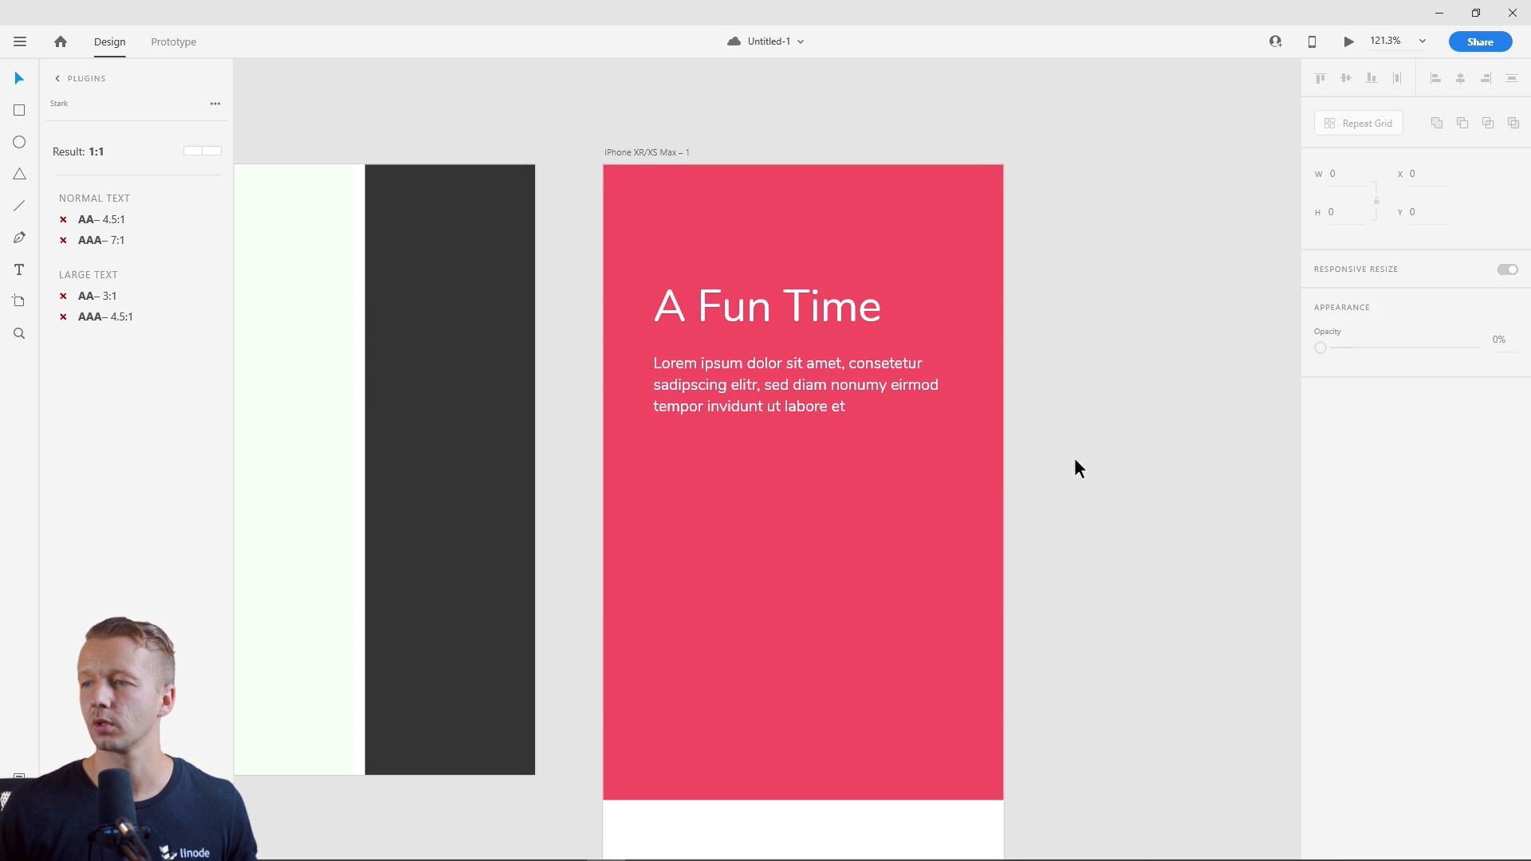
Try to shorten the red rectangle by lowering its upper edge, and undo the resize.
{"action": "left_click", "coordinate": [859, 510]}
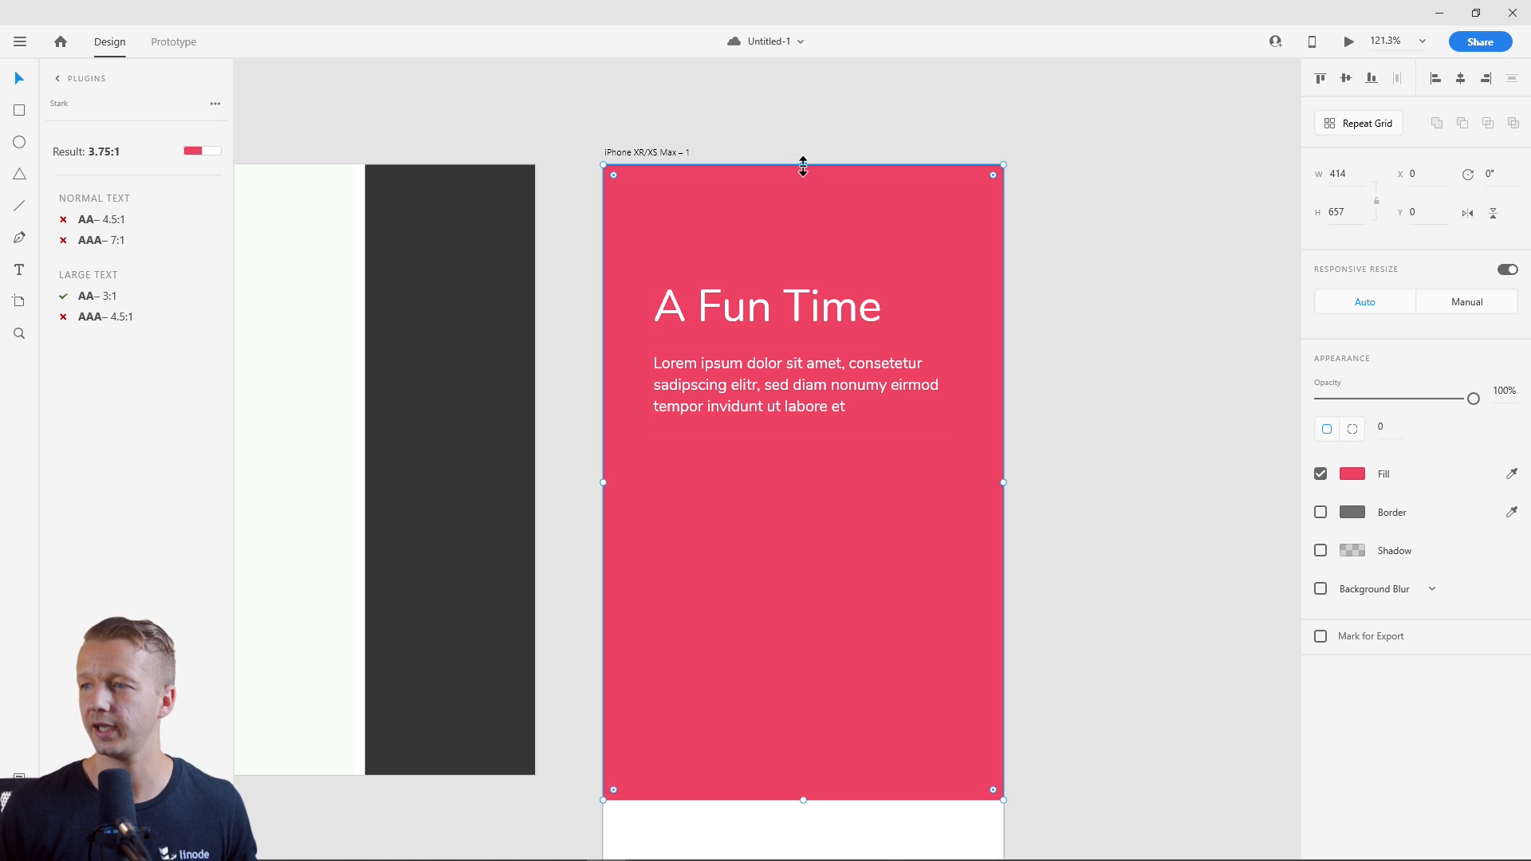
{"action": "left_click_drag", "start_coordinate": [803, 164], "coordinate": [807, 618]}
{"action": "key", "text": "ctrl+z"}
{"action": "key", "text": "ctrl+z"}
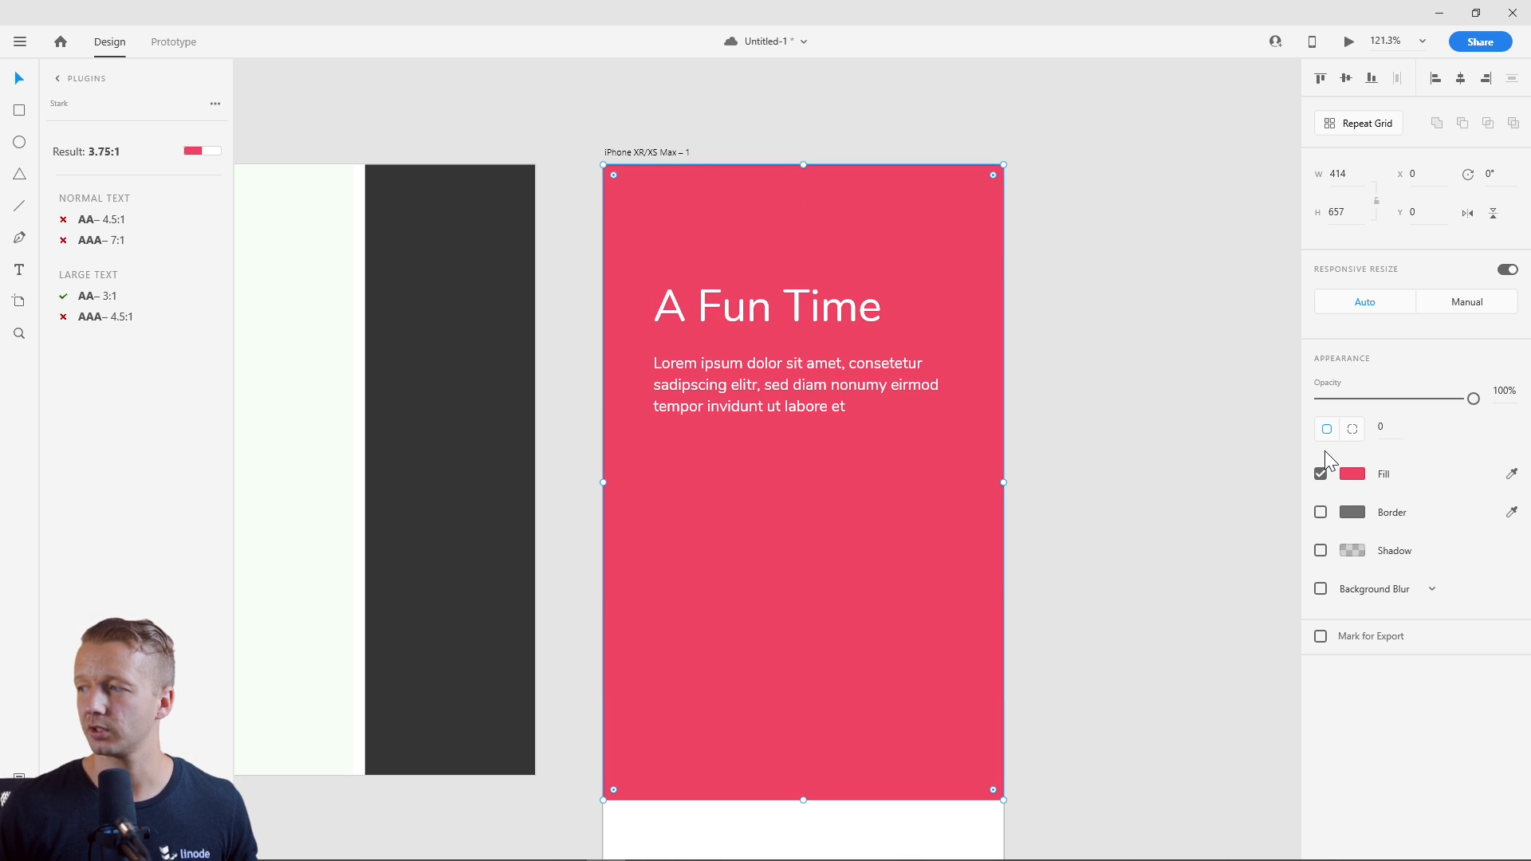
Darken the red rectangle's fill to #D93A5B and check its contrast against the white Lorem ipsum paragraph.
{"action": "left_click", "coordinate": [1352, 473]}
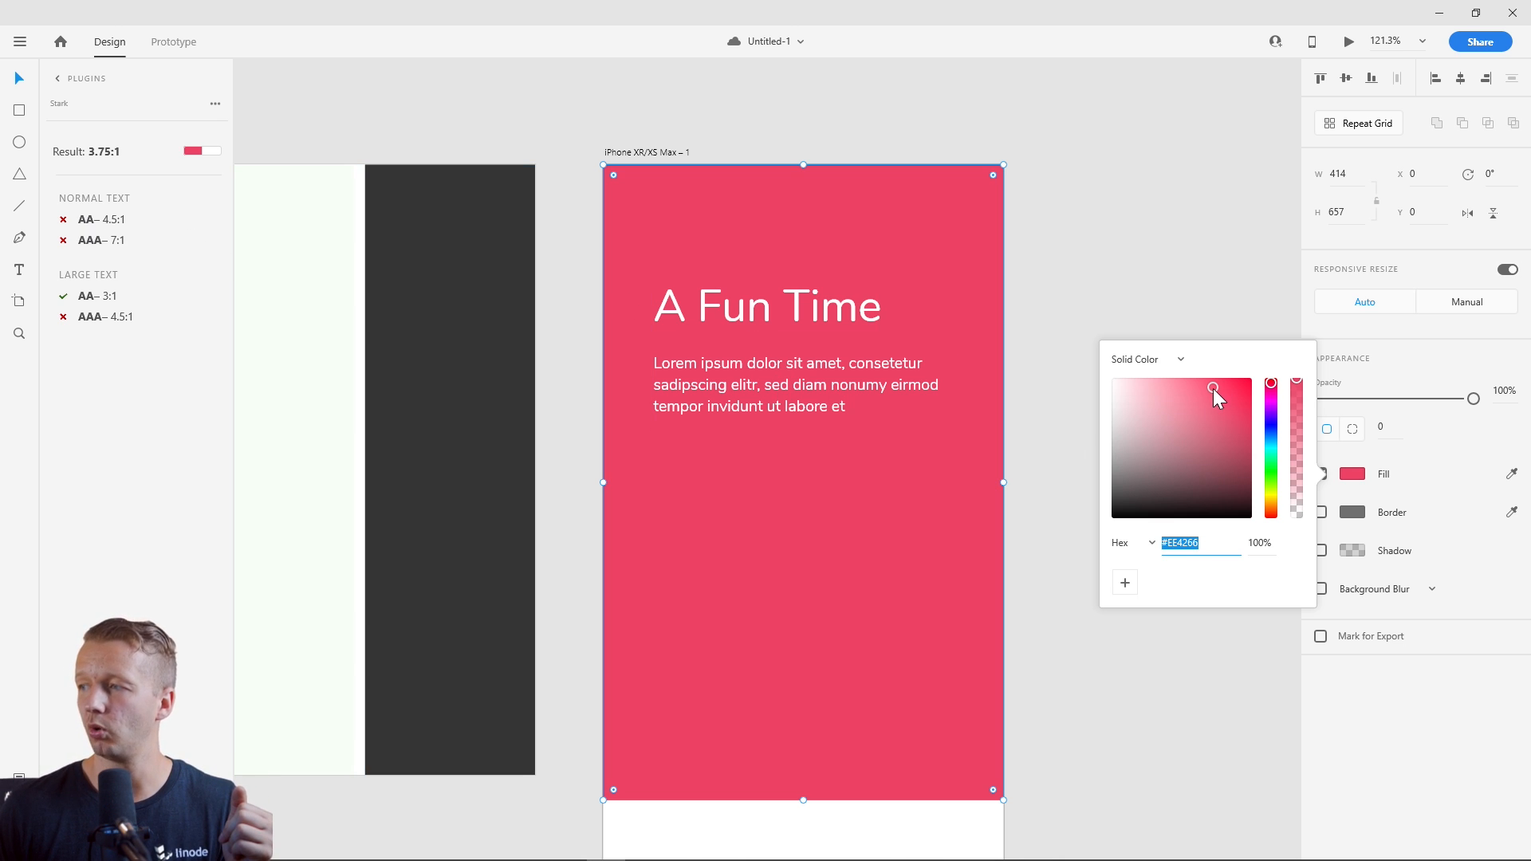
{"action": "left_click_drag", "start_coordinate": [1212, 390], "coordinate": [1214, 399]}
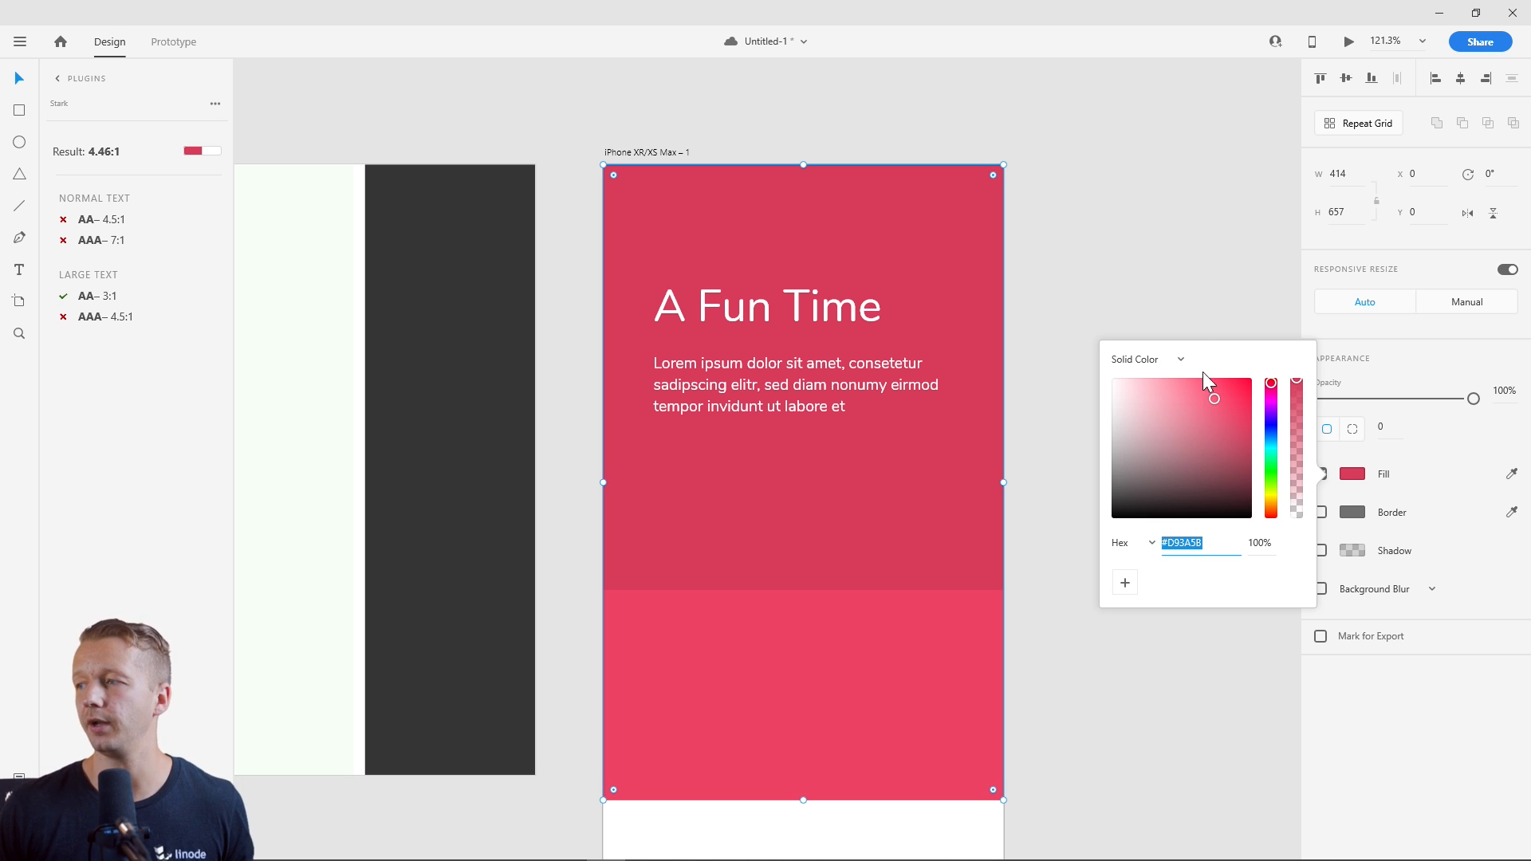
{"action": "left_click", "coordinate": [1133, 299]}
{"action": "left_click", "coordinate": [774, 385]}
{"action": "left_click", "coordinate": [754, 472], "text": "shift"}
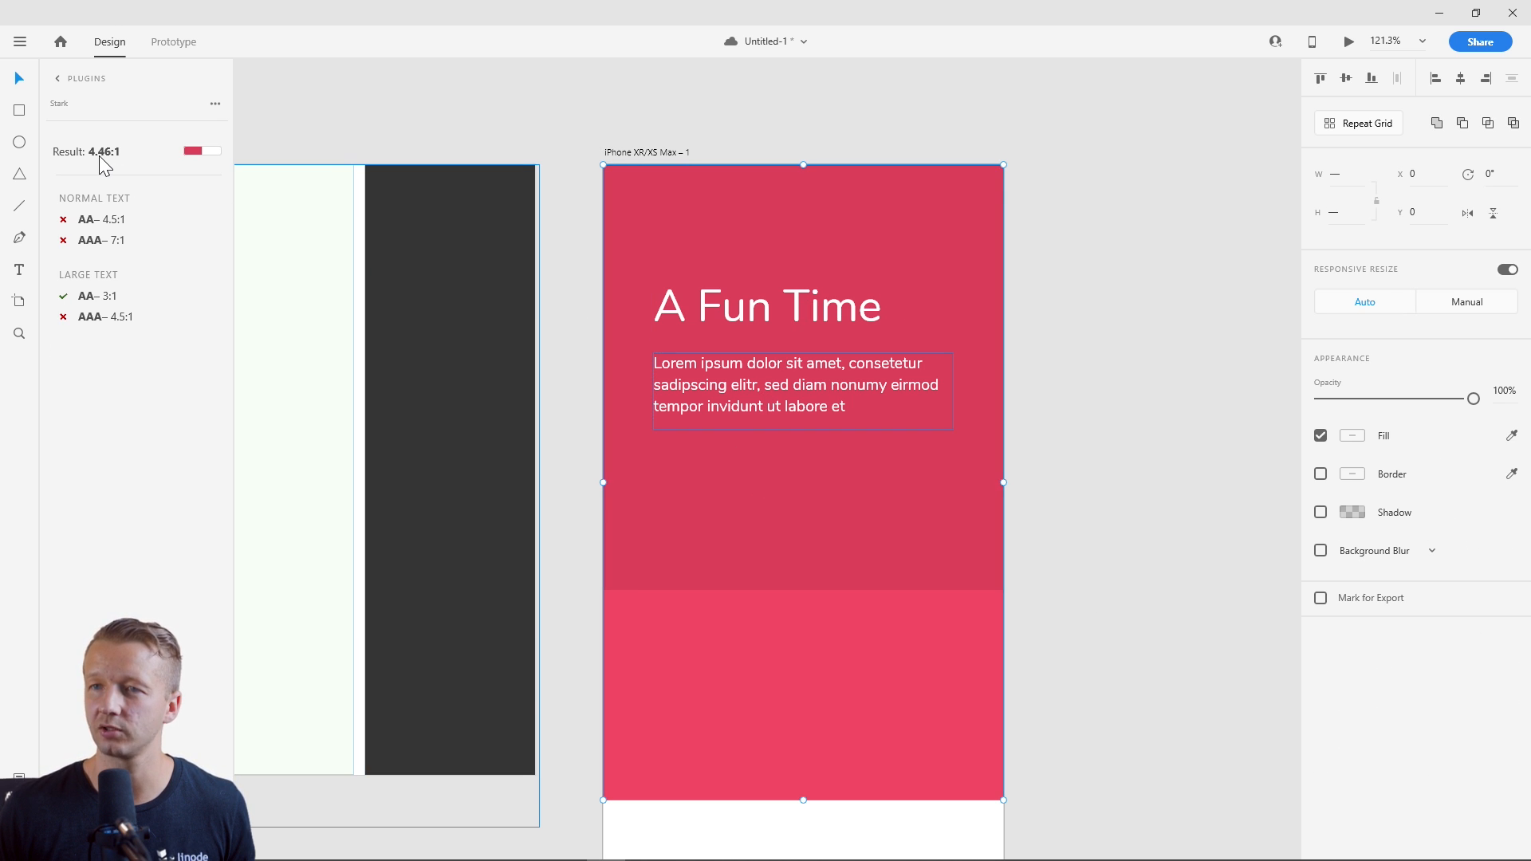
{"action": "left_click", "coordinate": [1134, 460]}
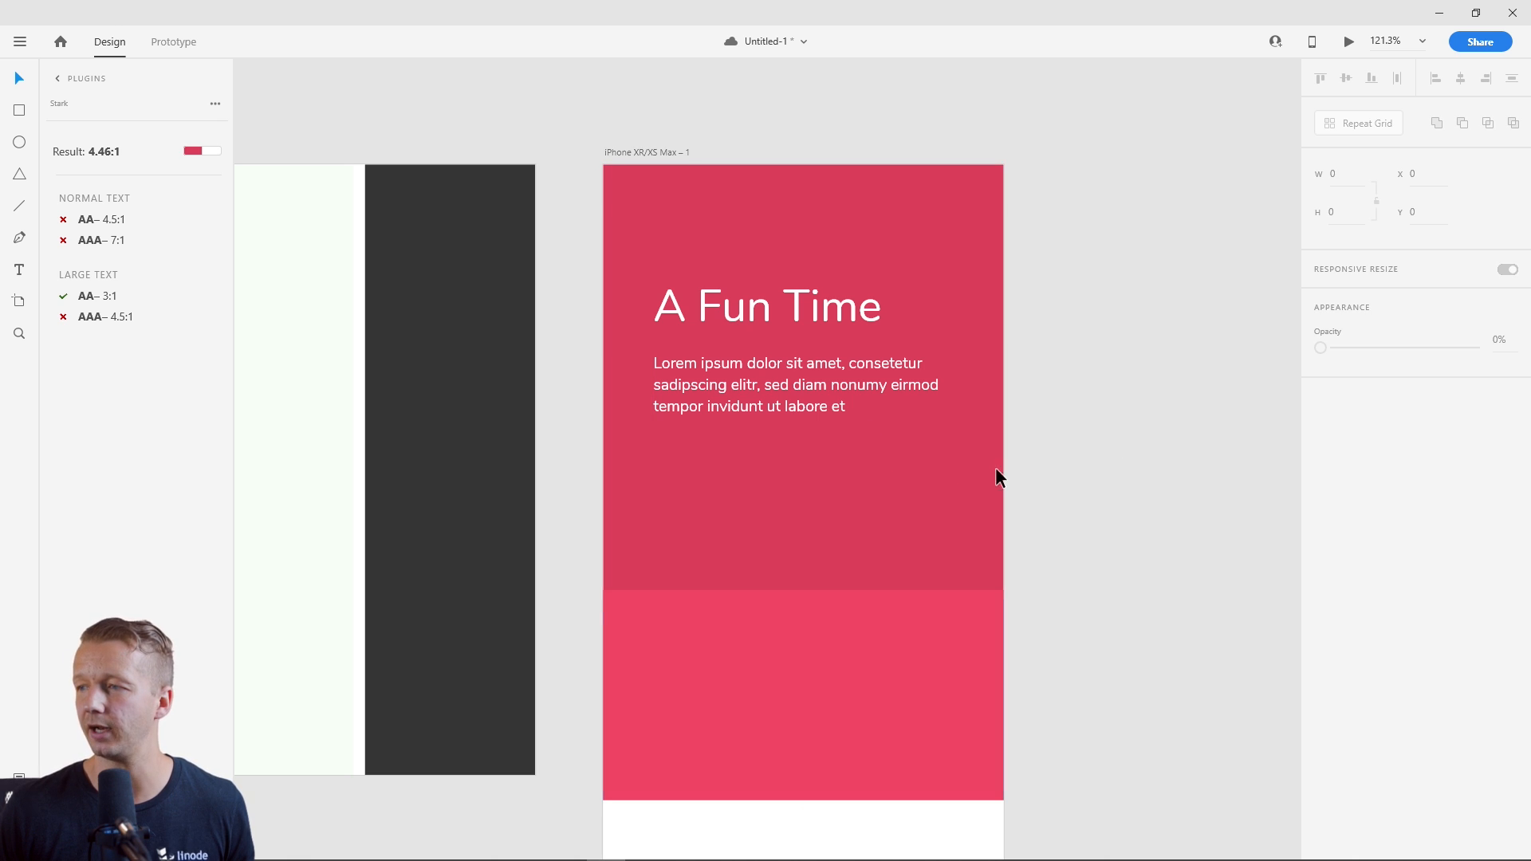
Darken the large red rectangle's fill to #D23254 and recheck its contrast with the Lorem ipsum paragraph.
{"action": "left_click", "coordinate": [897, 477]}
{"action": "left_click", "coordinate": [1352, 474]}
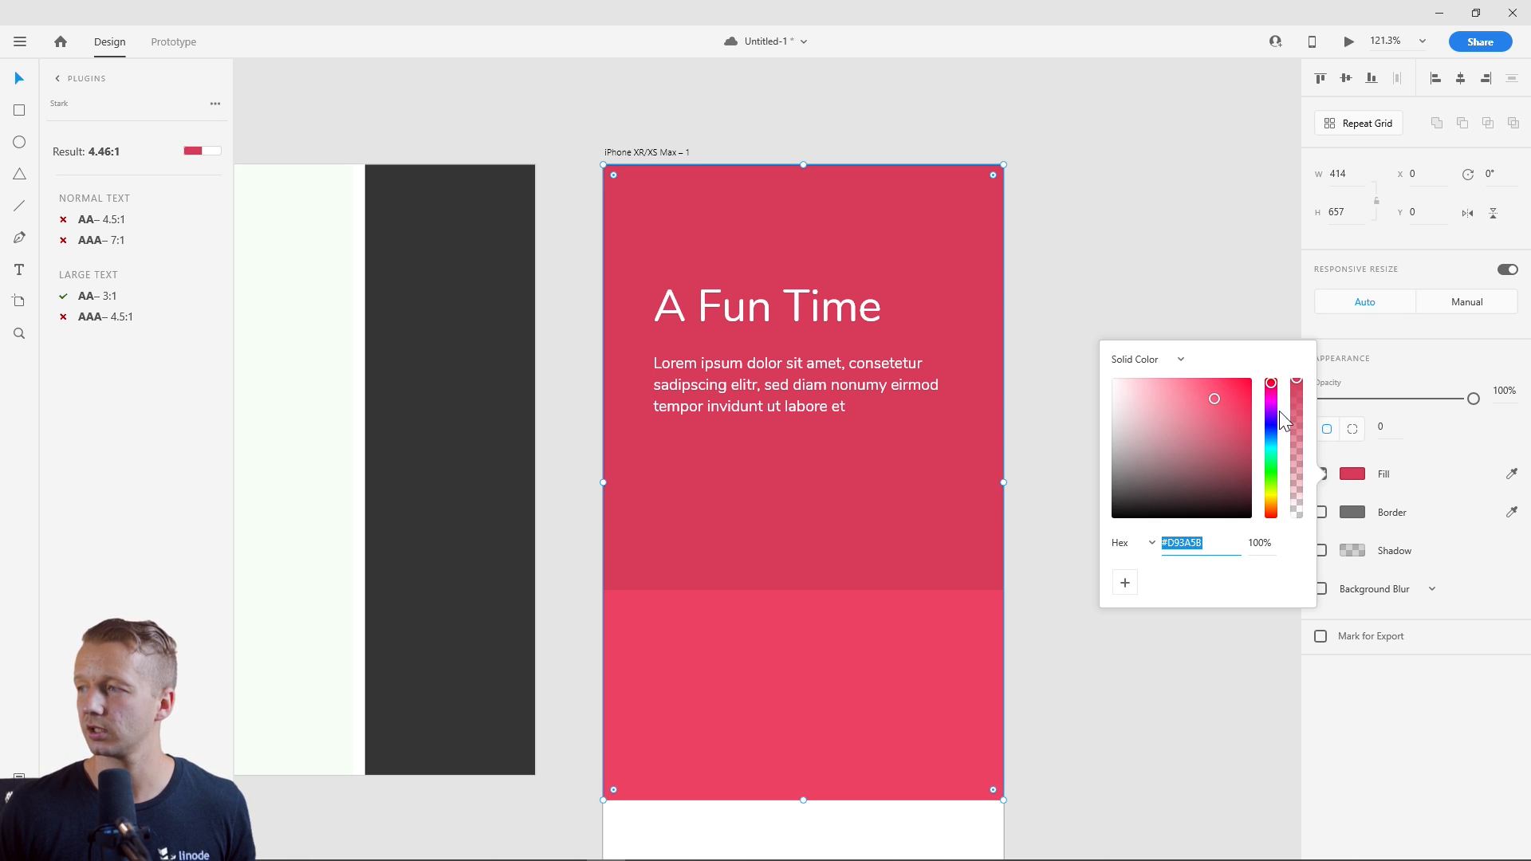
{"action": "left_click", "coordinate": [1216, 398]}
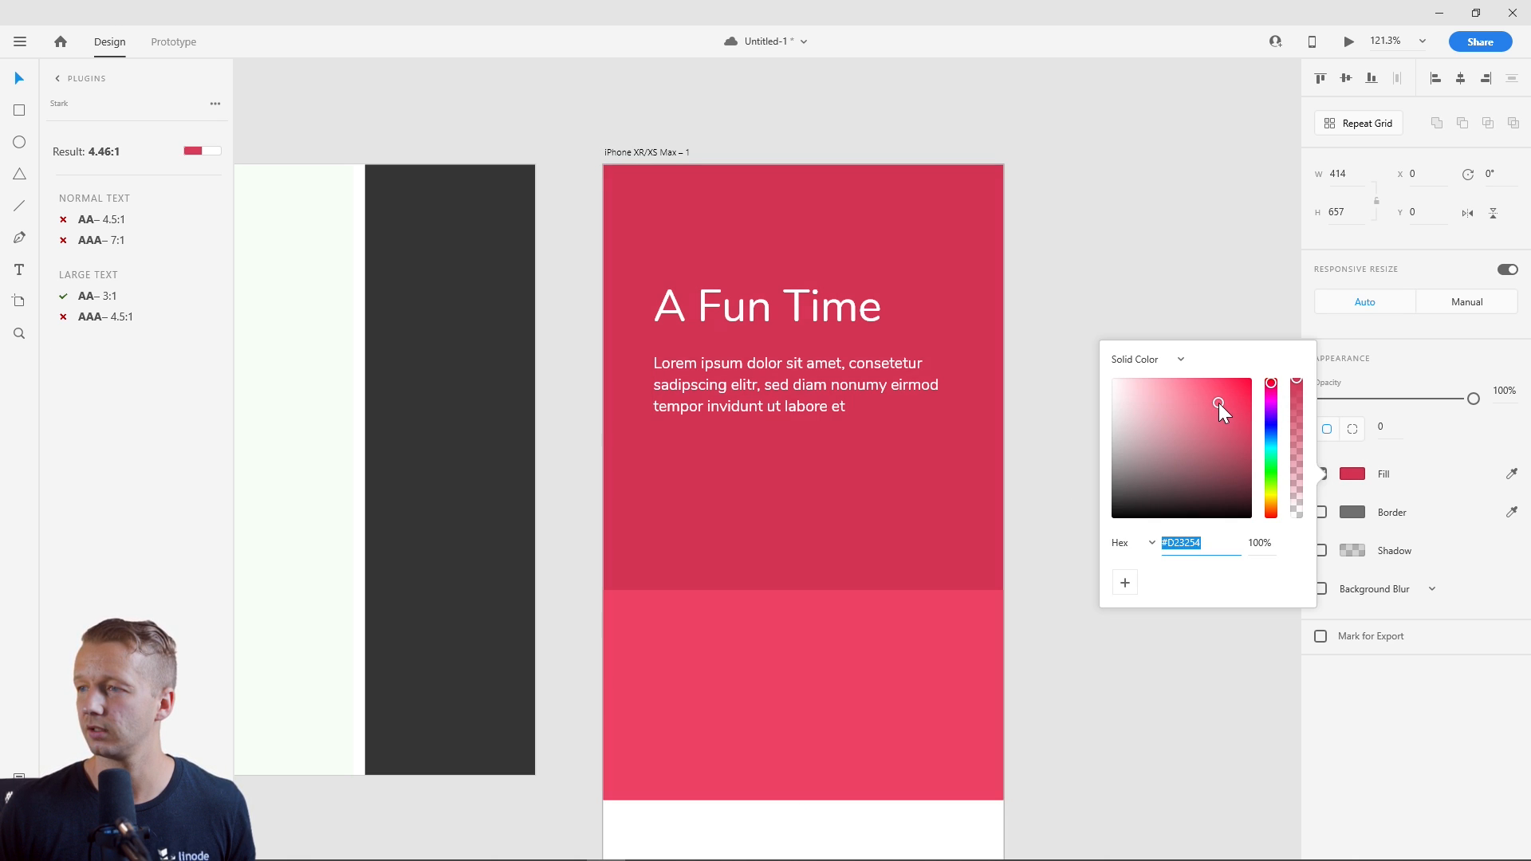
{"action": "left_click", "coordinate": [735, 386]}
{"action": "left_click", "coordinate": [824, 485], "text": "shift"}
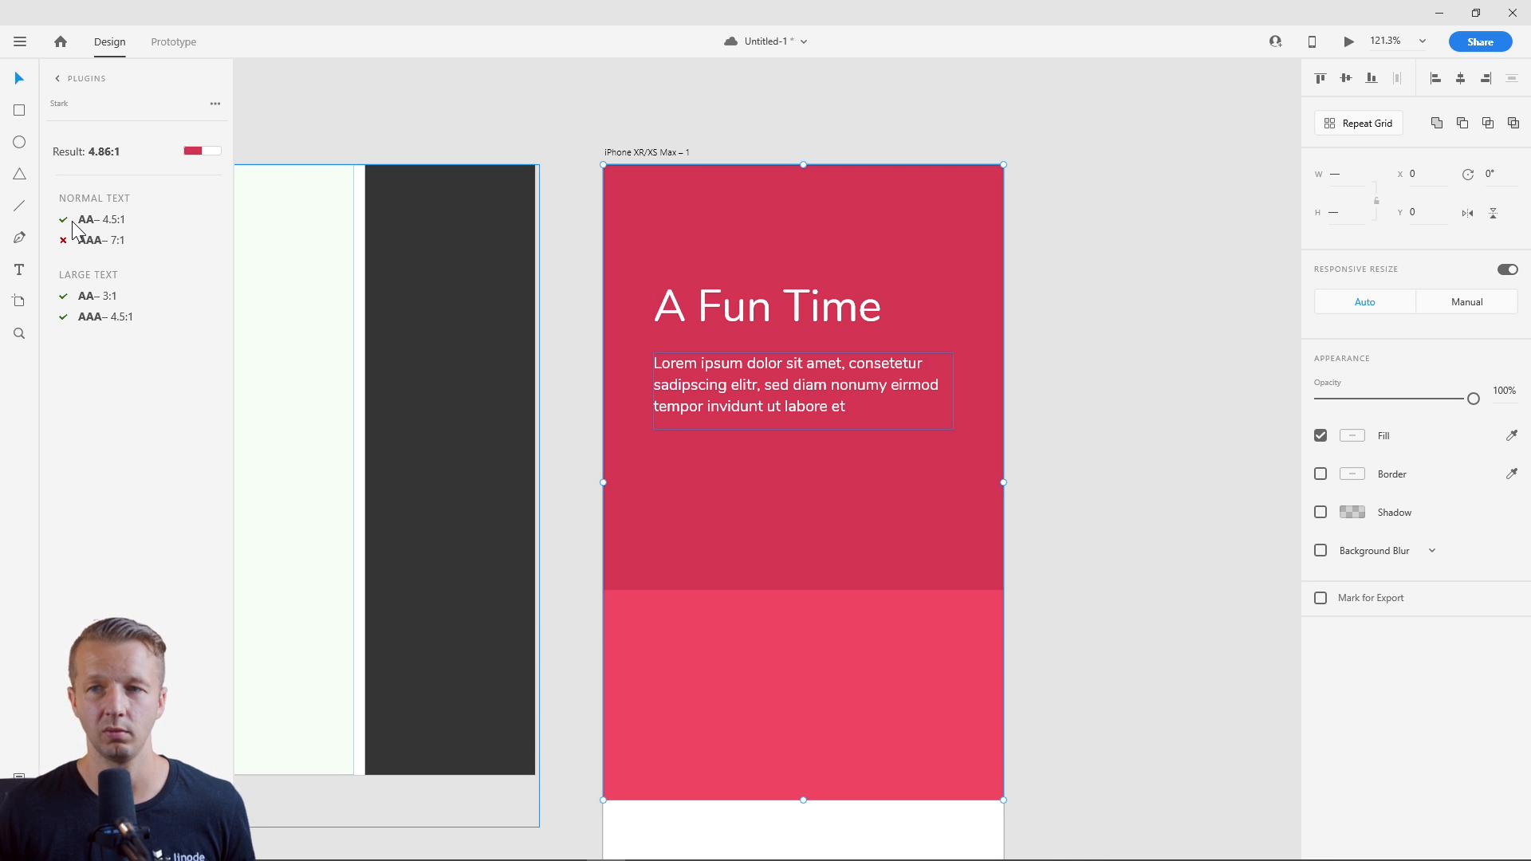
Check the contrast of the white "A Fun Time" heading against the darkened red rectangle.
{"action": "left_click", "coordinate": [793, 298]}
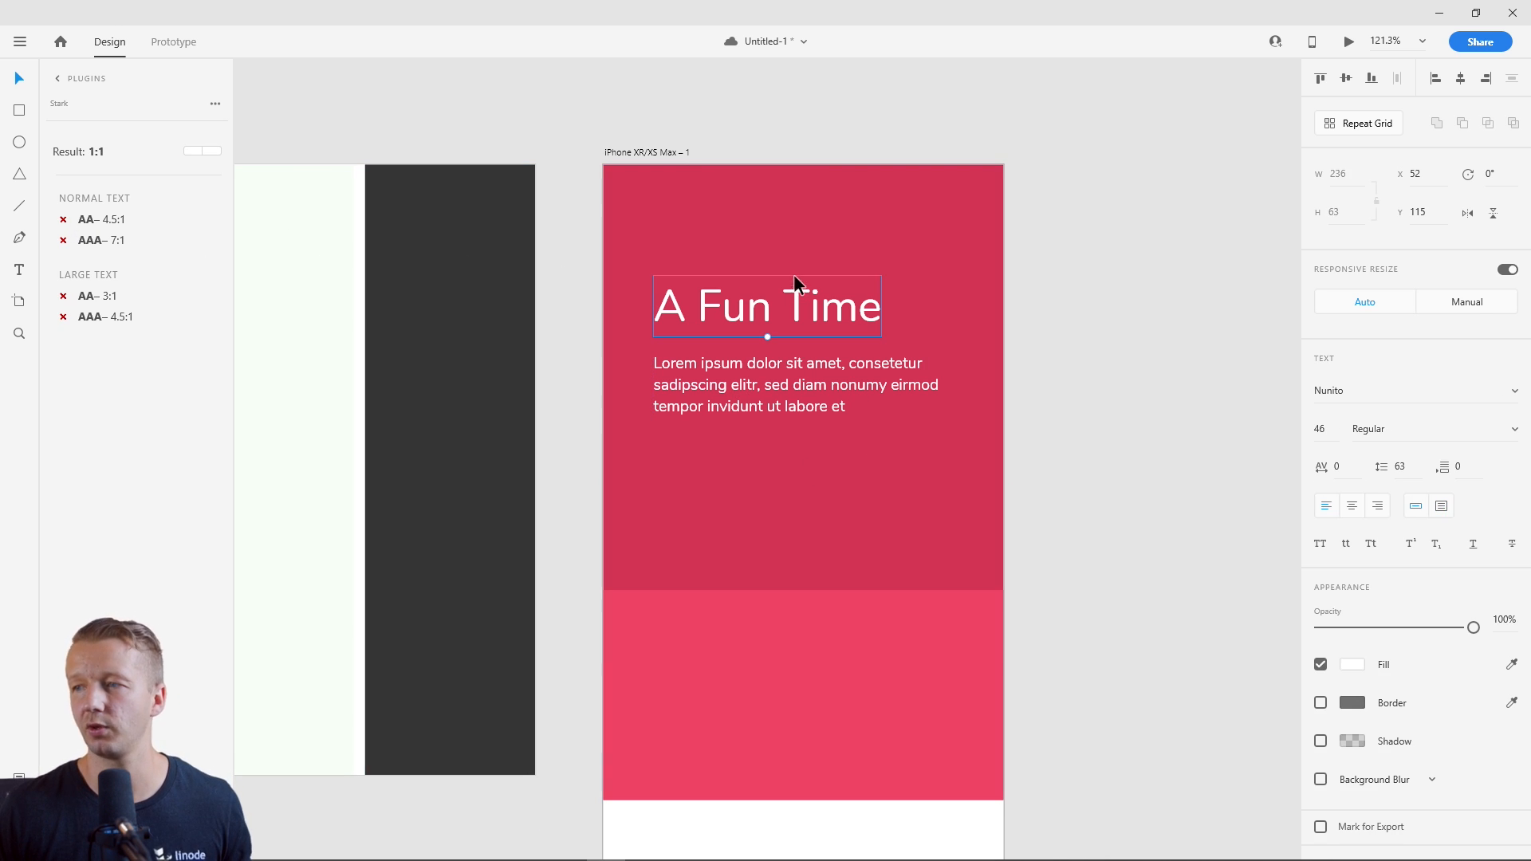
{"action": "left_click", "coordinate": [797, 225], "text": "shift"}
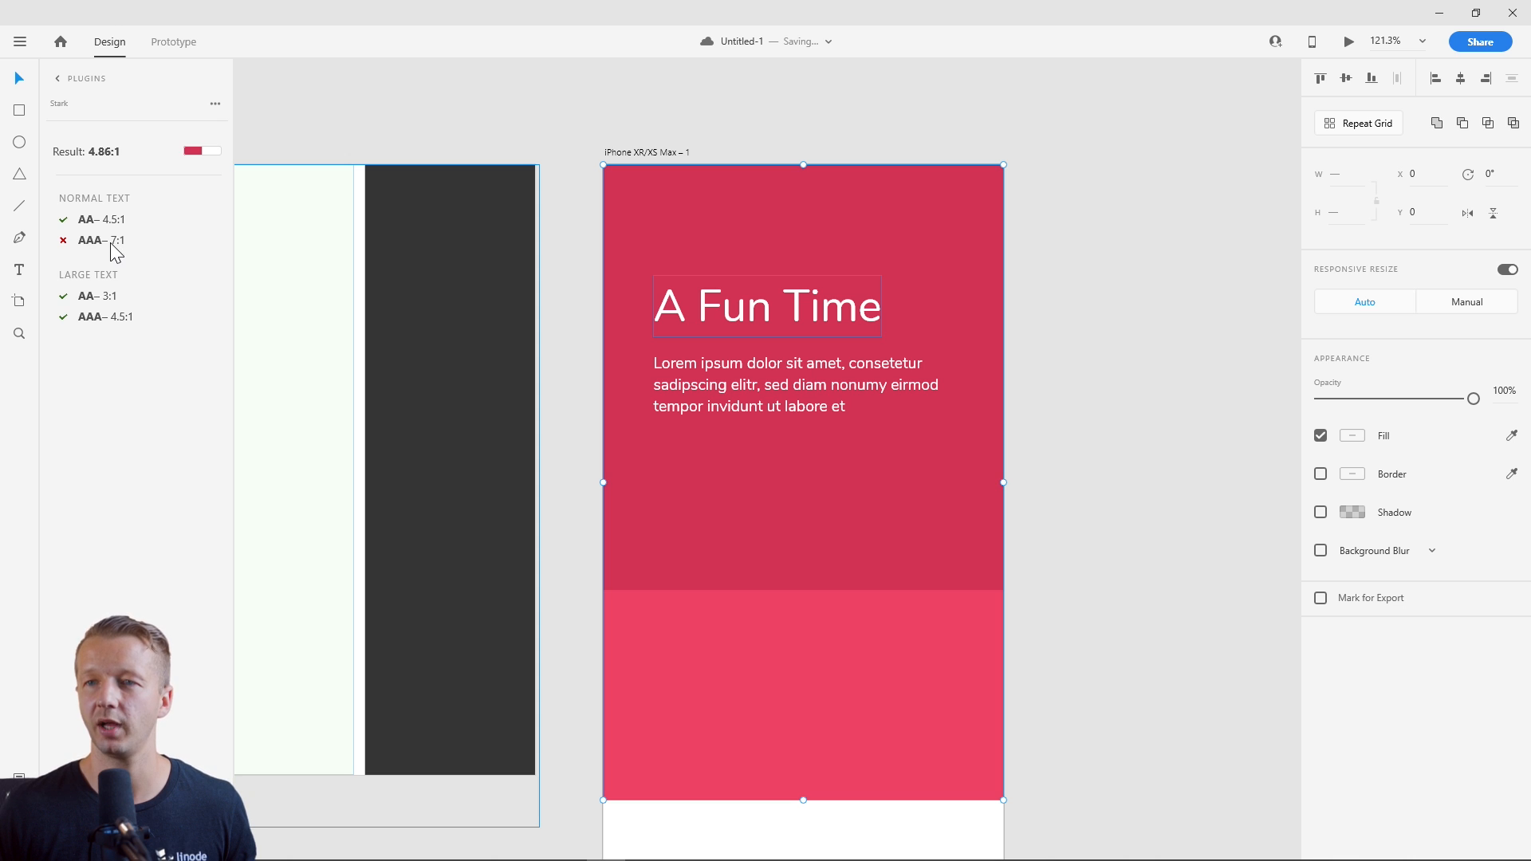
{"action": "left_click", "coordinate": [1077, 387]}
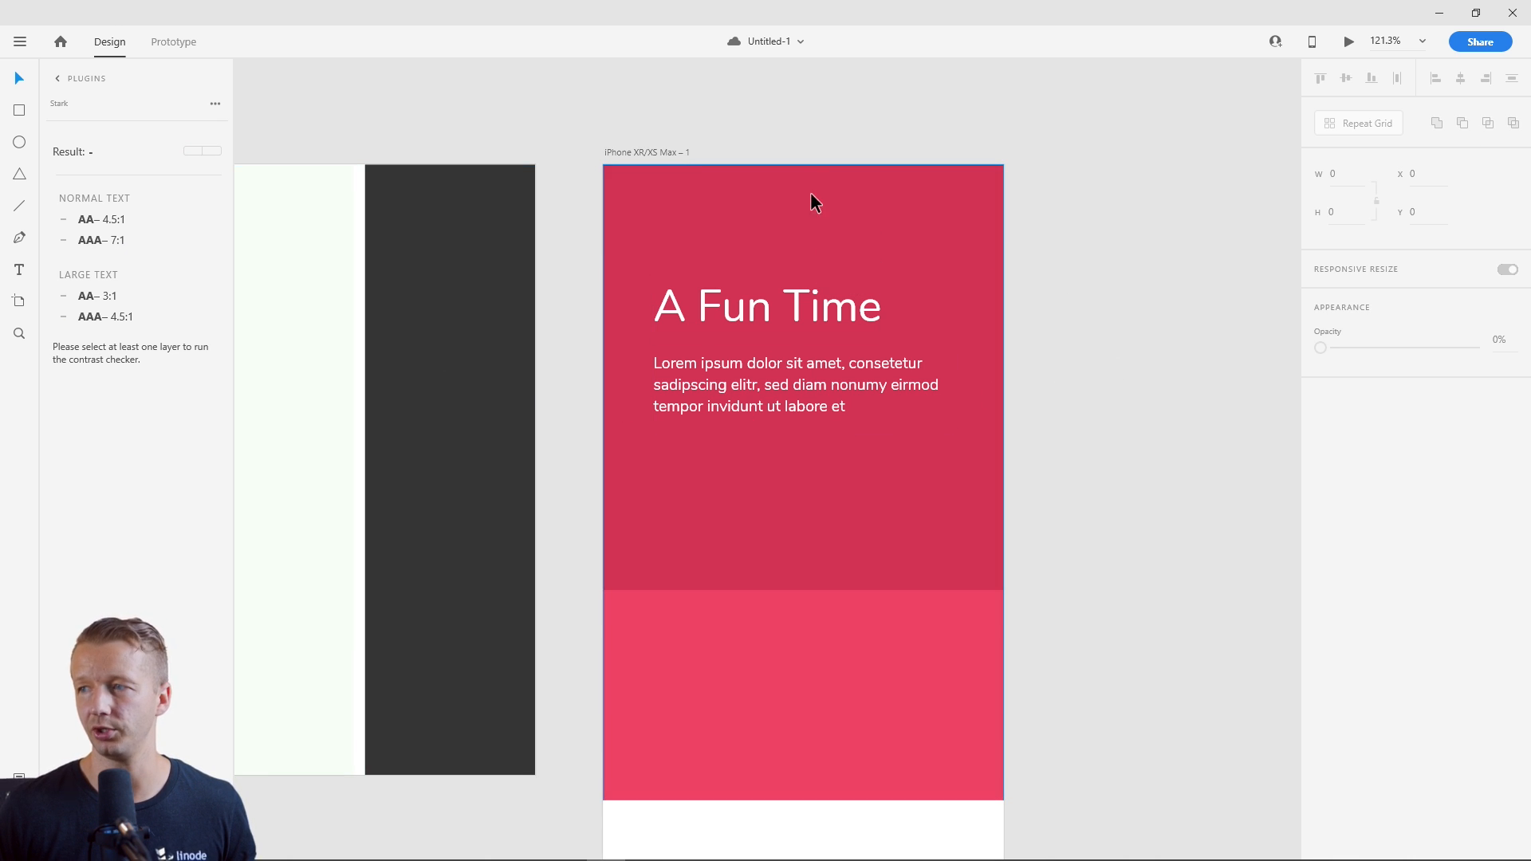
{"action": "left_click", "coordinate": [719, 495]}
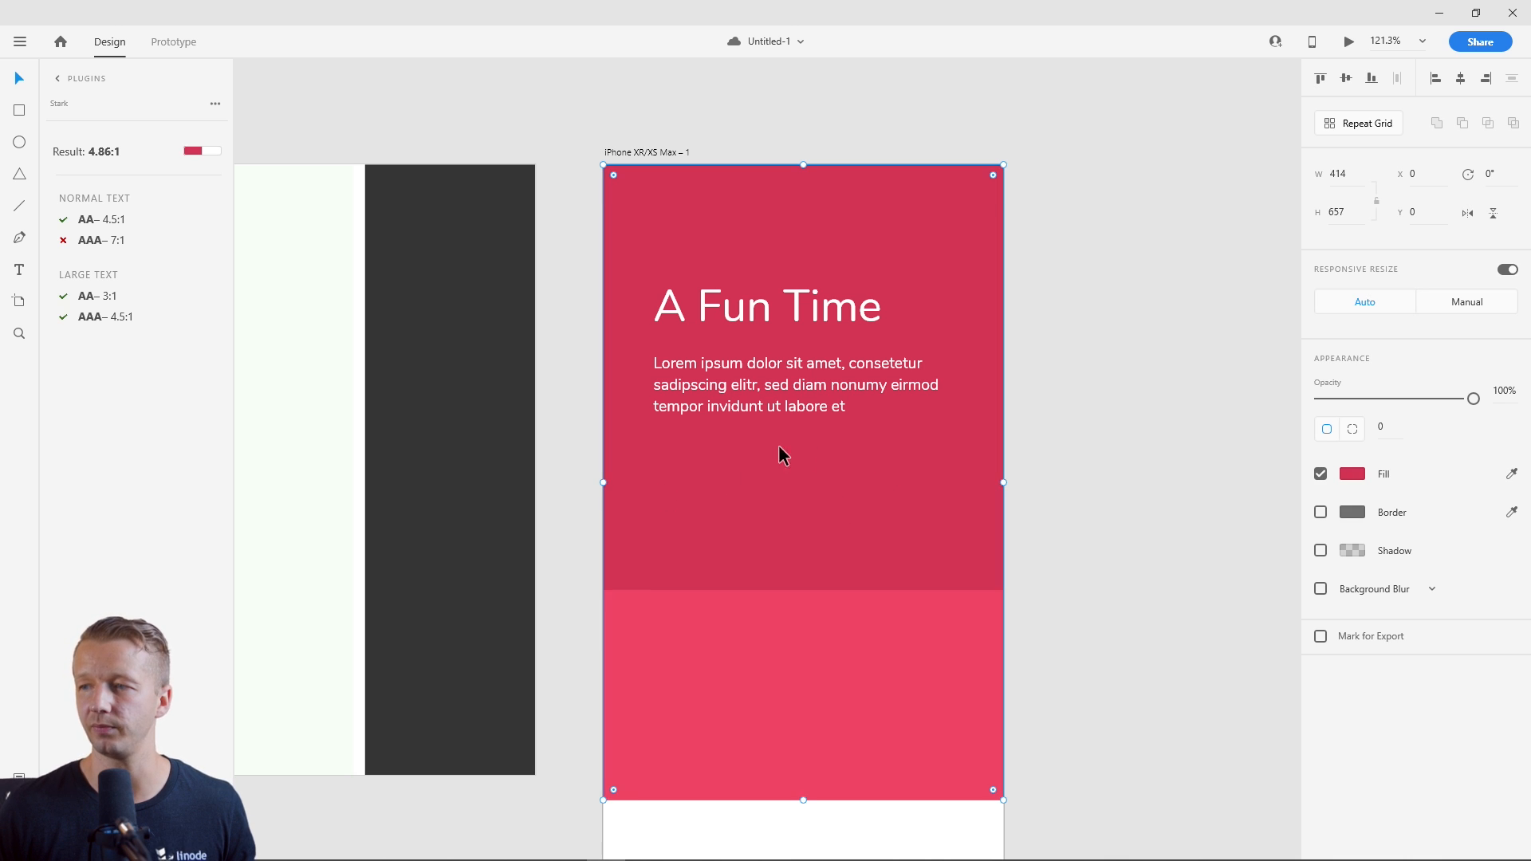
{"action": "left_click", "coordinate": [1037, 383]}
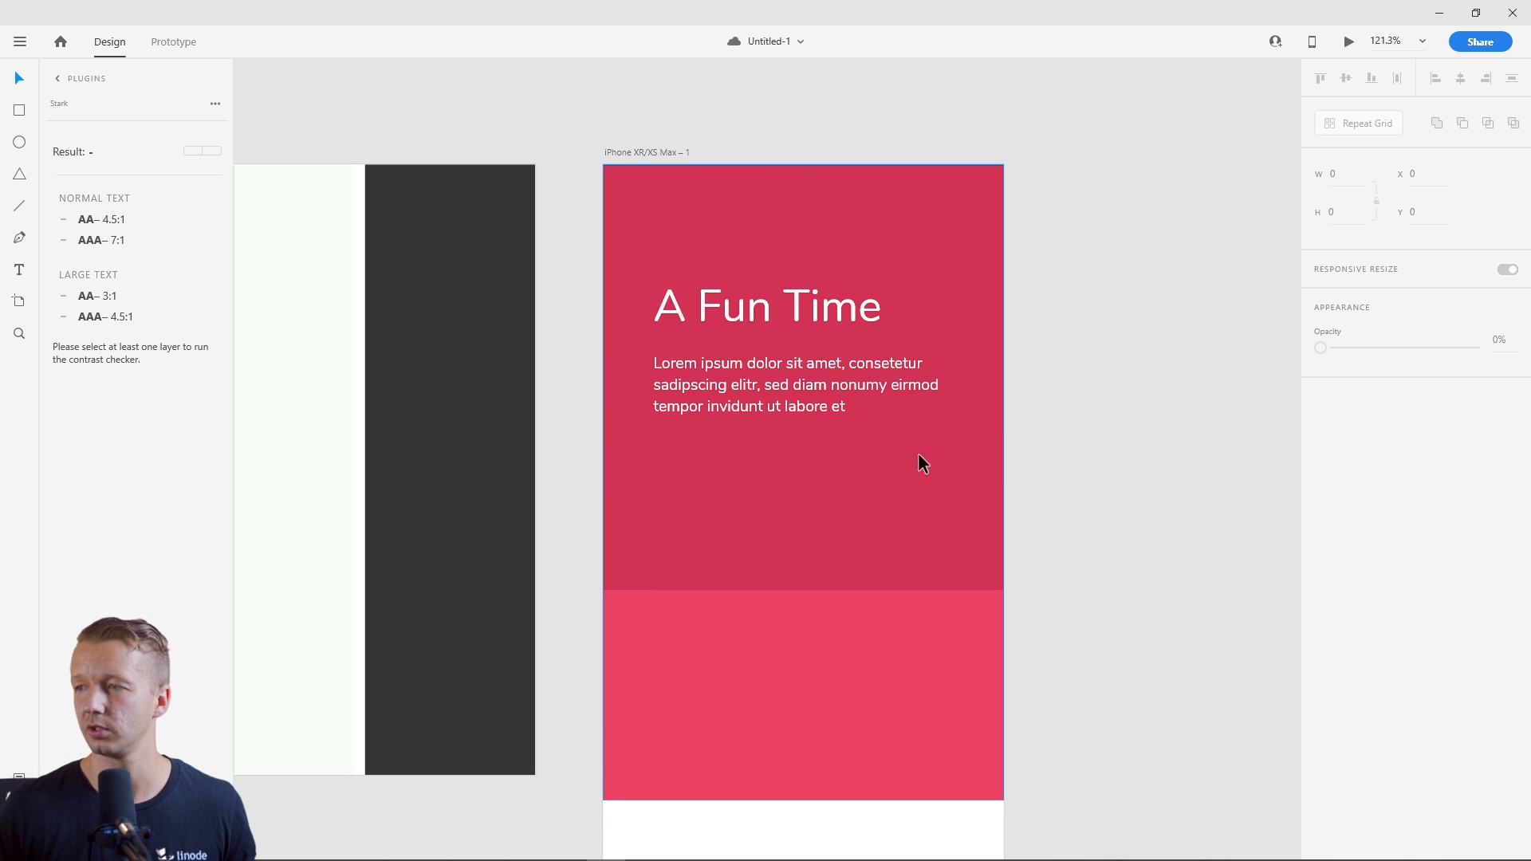
{"action": "left_click", "coordinate": [878, 464]}
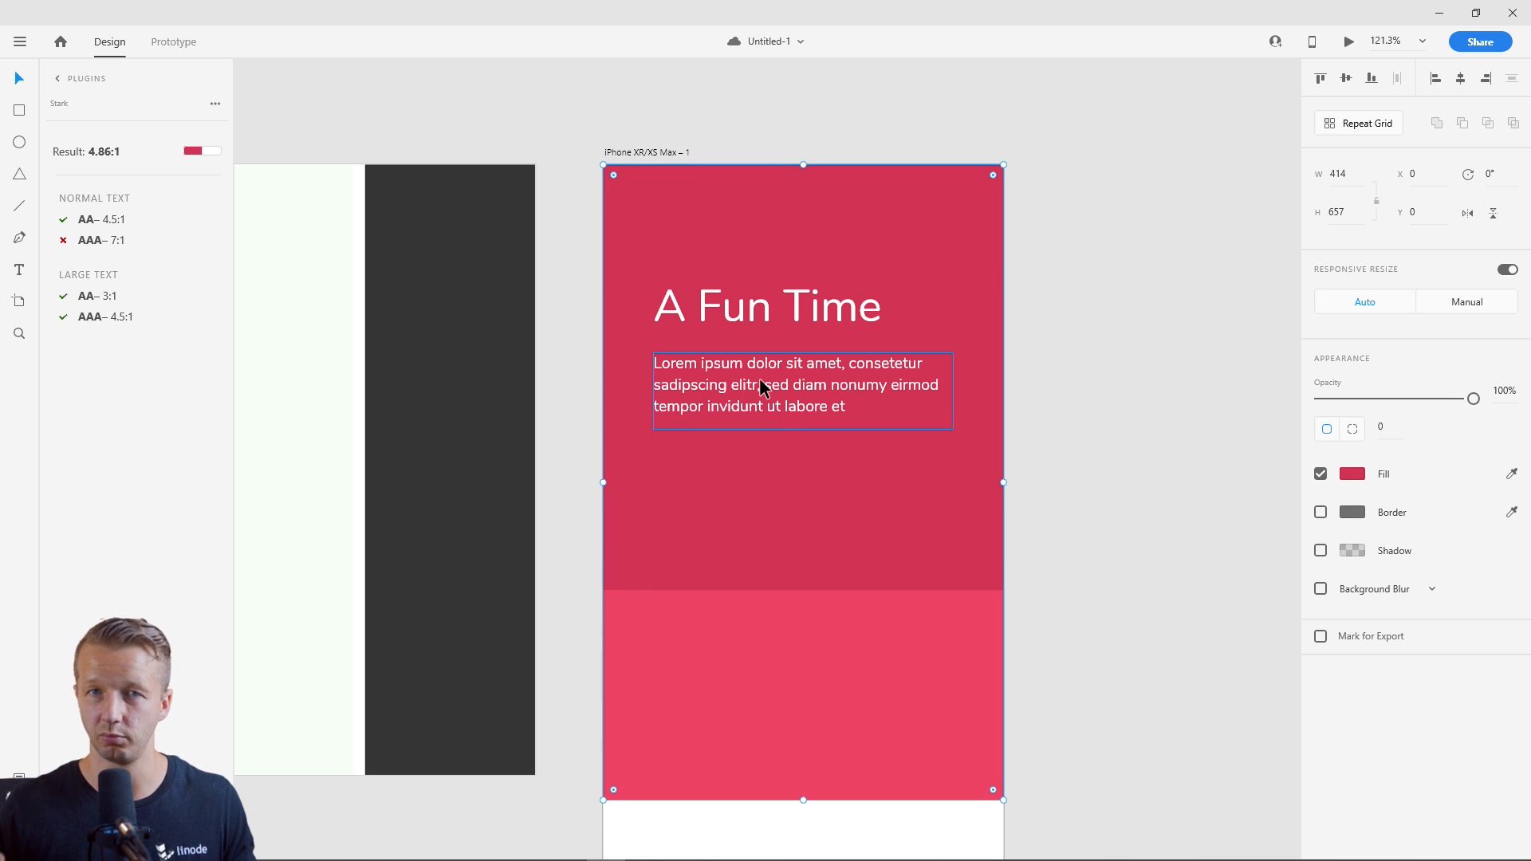
{"action": "left_click", "coordinate": [1051, 383]}
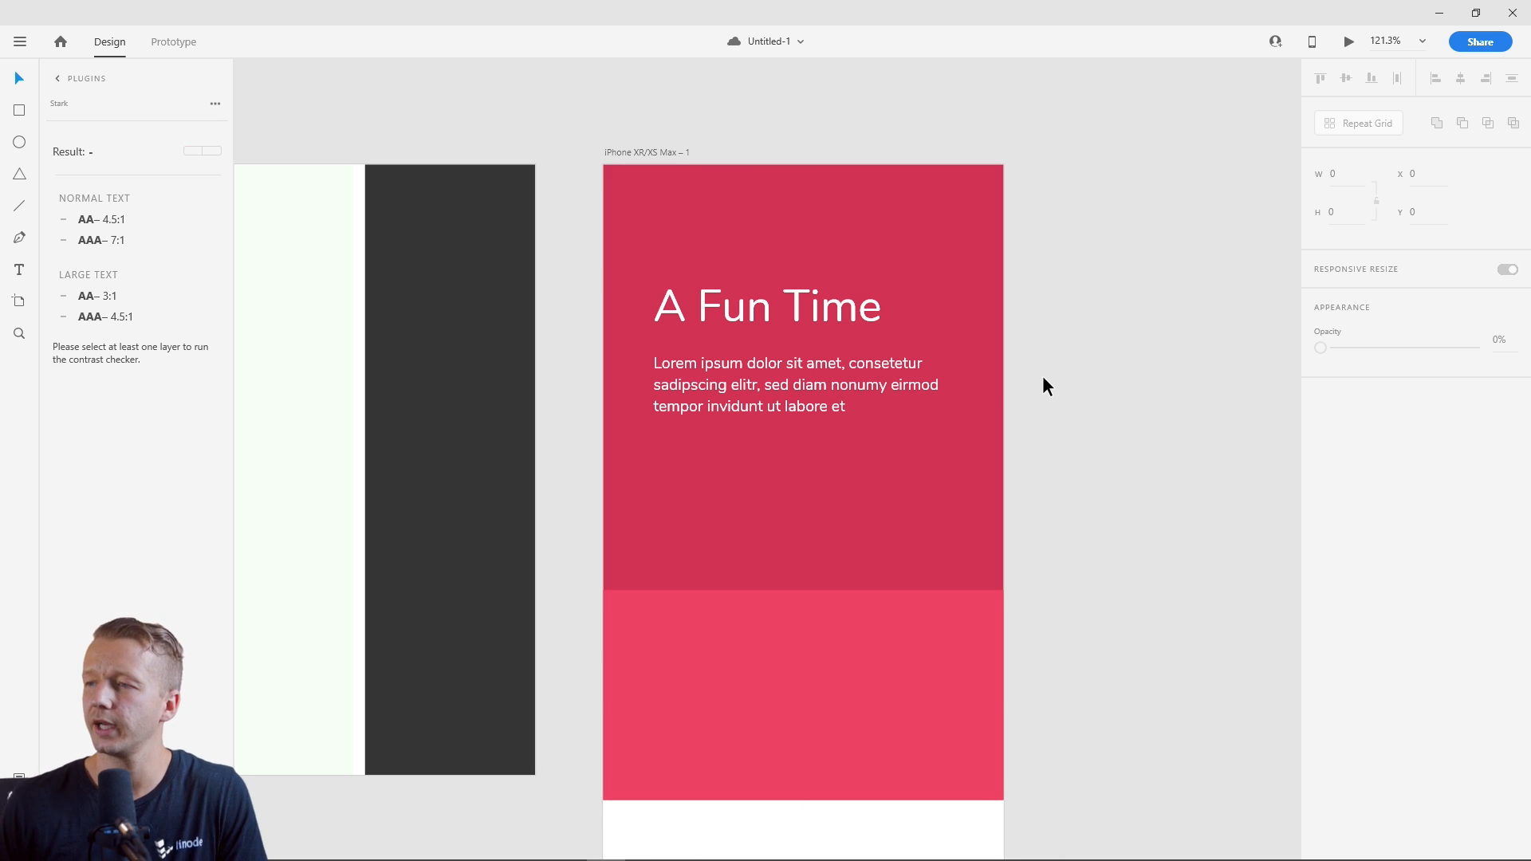
{"action": "left_click", "coordinate": [777, 396]}
{"action": "left_click", "coordinate": [853, 495]}
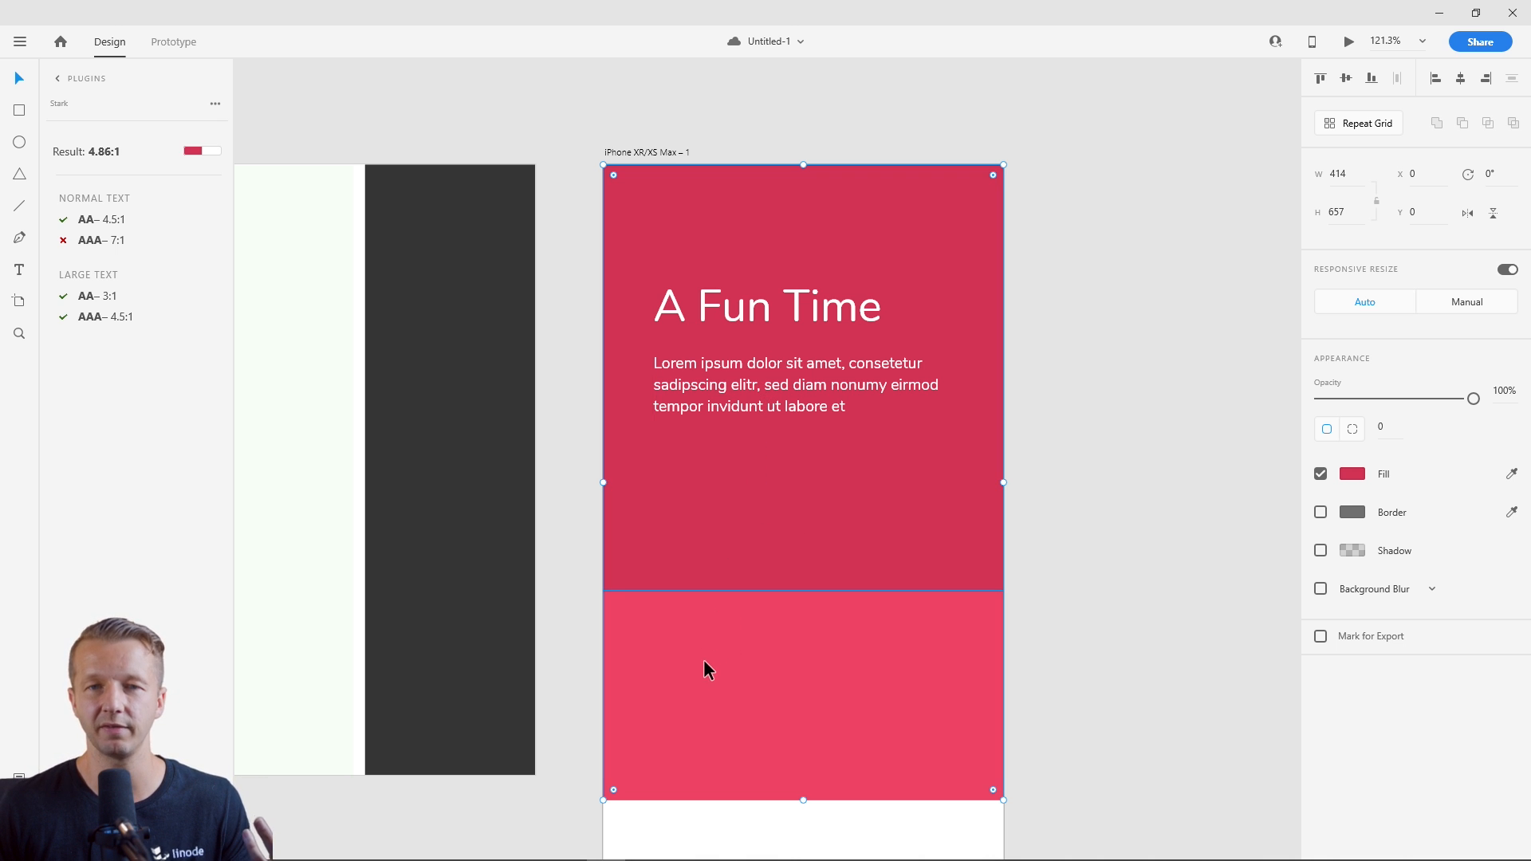
Delete the brighter red rectangle that covers the lower part of the darkened one on the mobile artboard.
{"action": "left_click", "coordinate": [735, 664]}
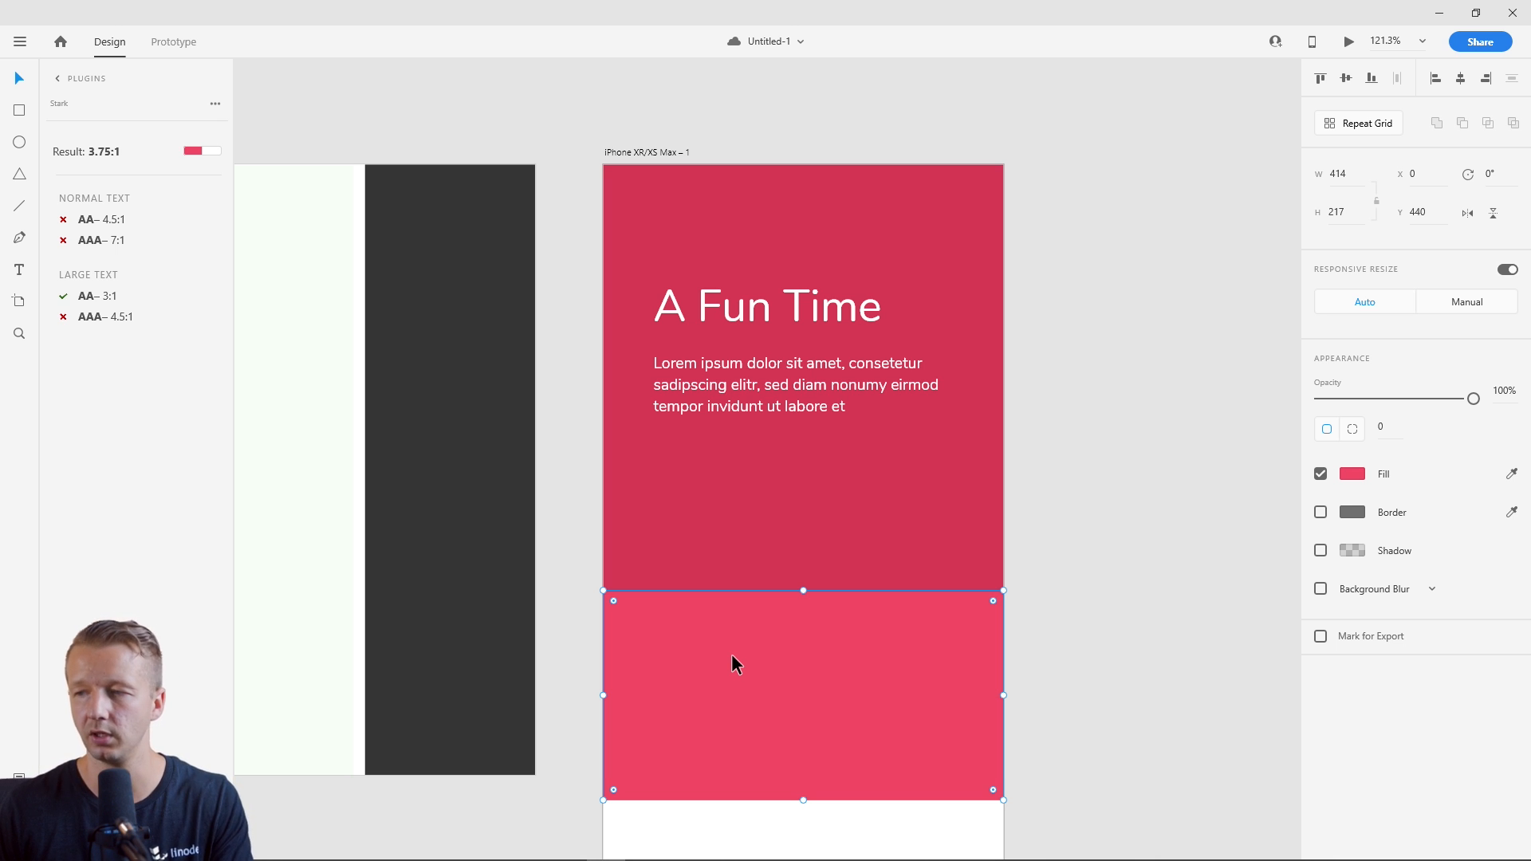
{"action": "key", "text": "Delete"}
{"action": "scroll", "coordinate": [753, 509], "scroll_direction": "down", "scroll_amount": 7}
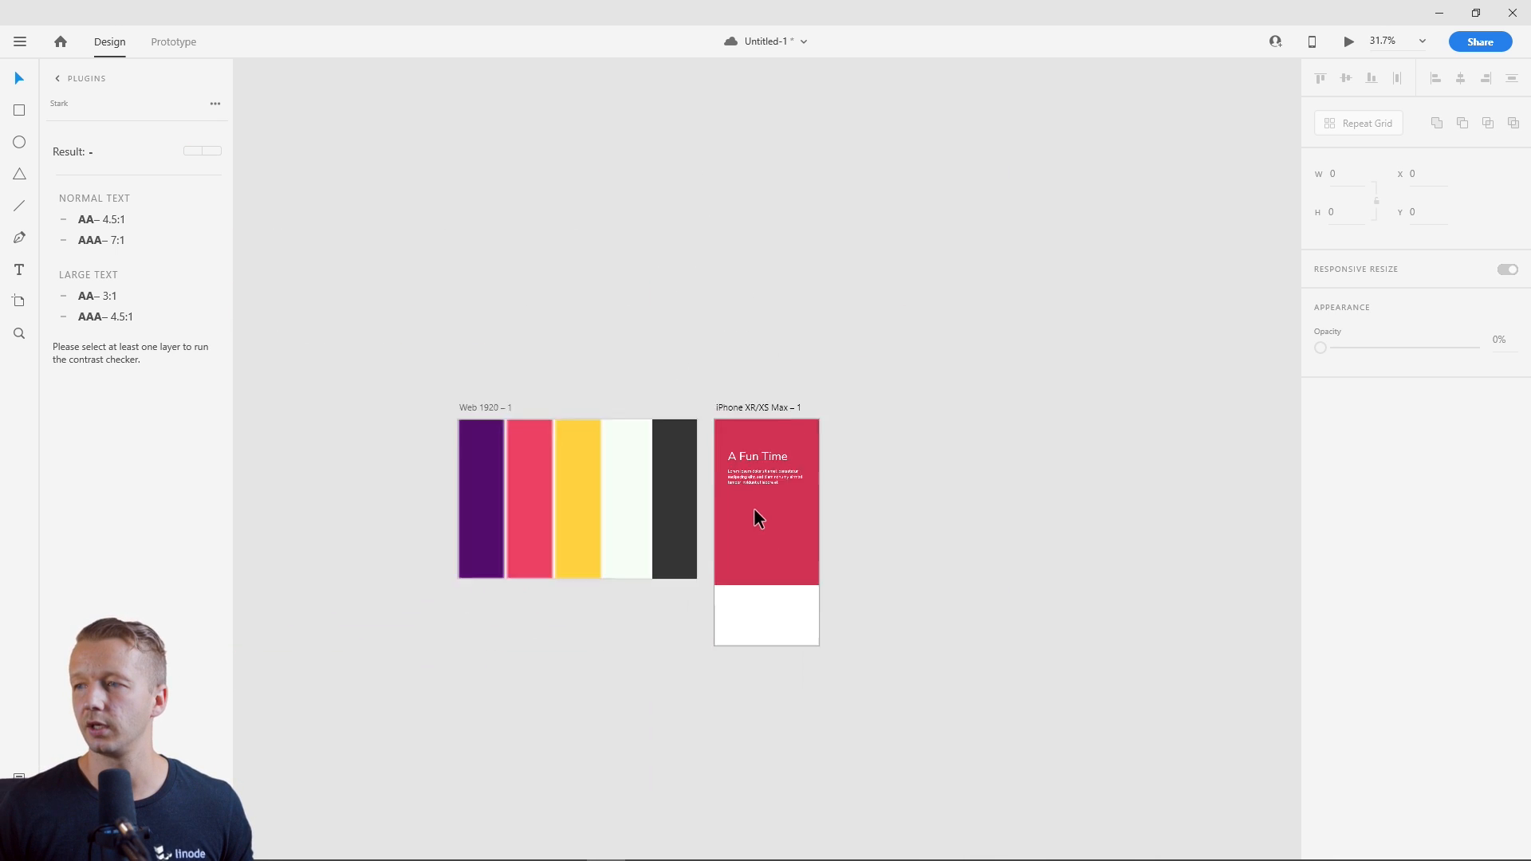
{"action": "left_click_drag", "start_coordinate": [846, 561], "coordinate": [1042, 465]}
{"action": "scroll", "coordinate": [945, 522], "scroll_direction": "up", "scroll_amount": 4}
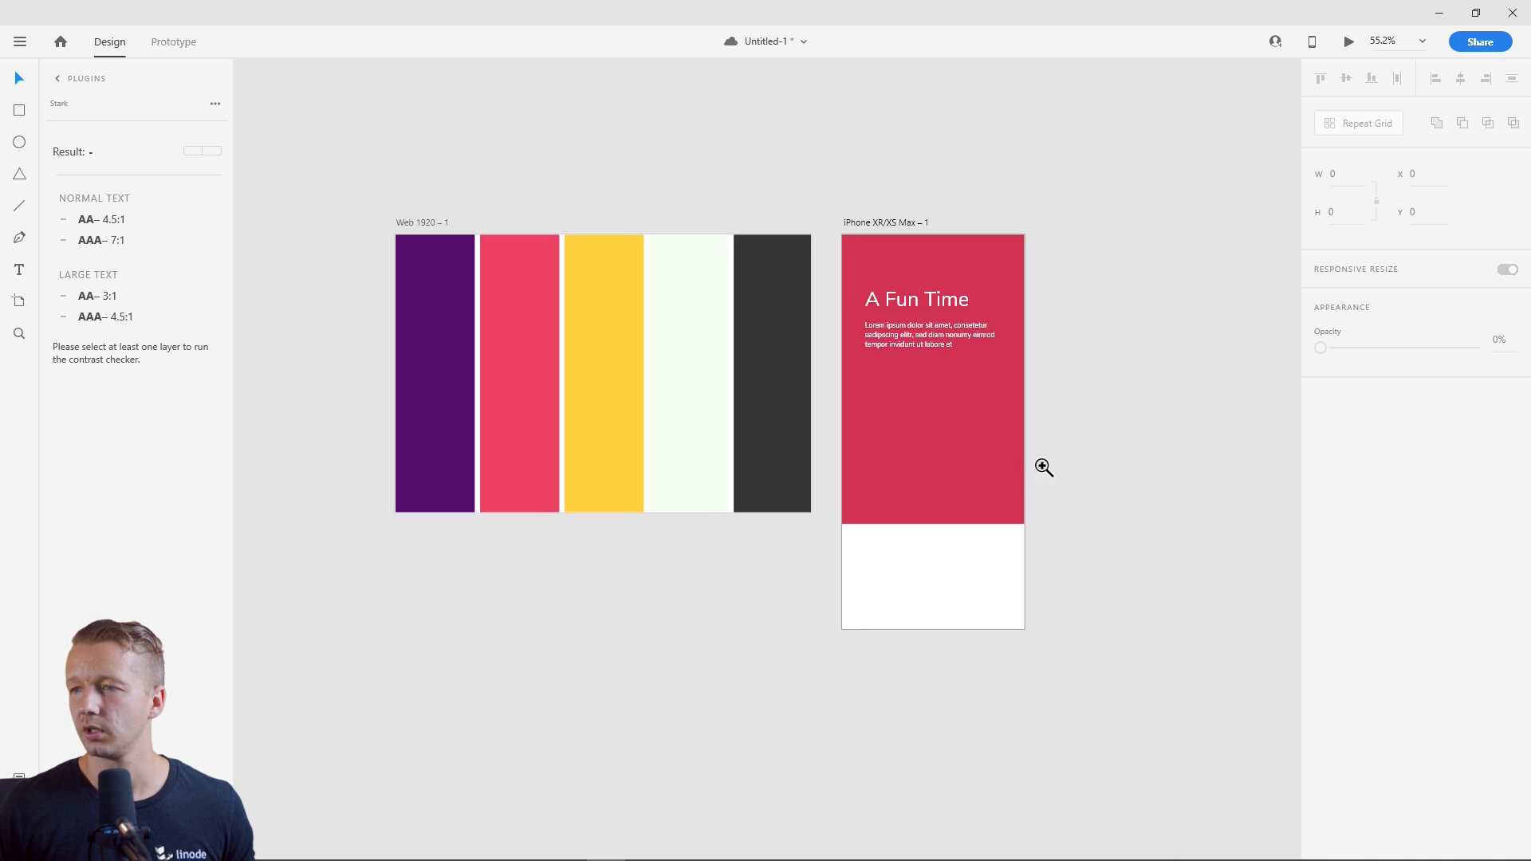
Save the document with the darkened mockup background.
{"action": "left_click", "coordinate": [922, 426]}
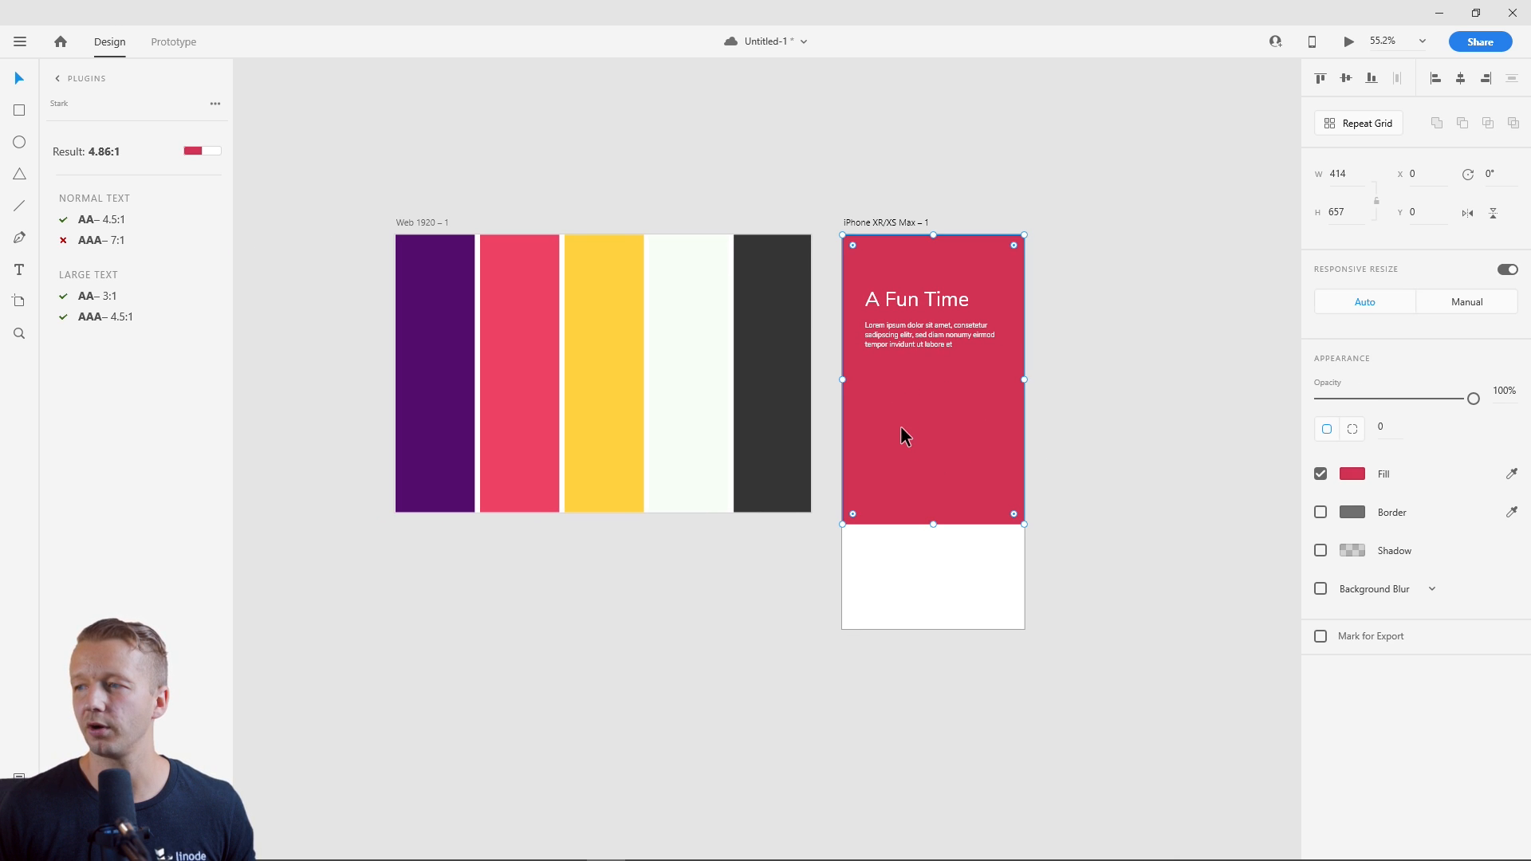
{"action": "left_click", "coordinate": [523, 375]}
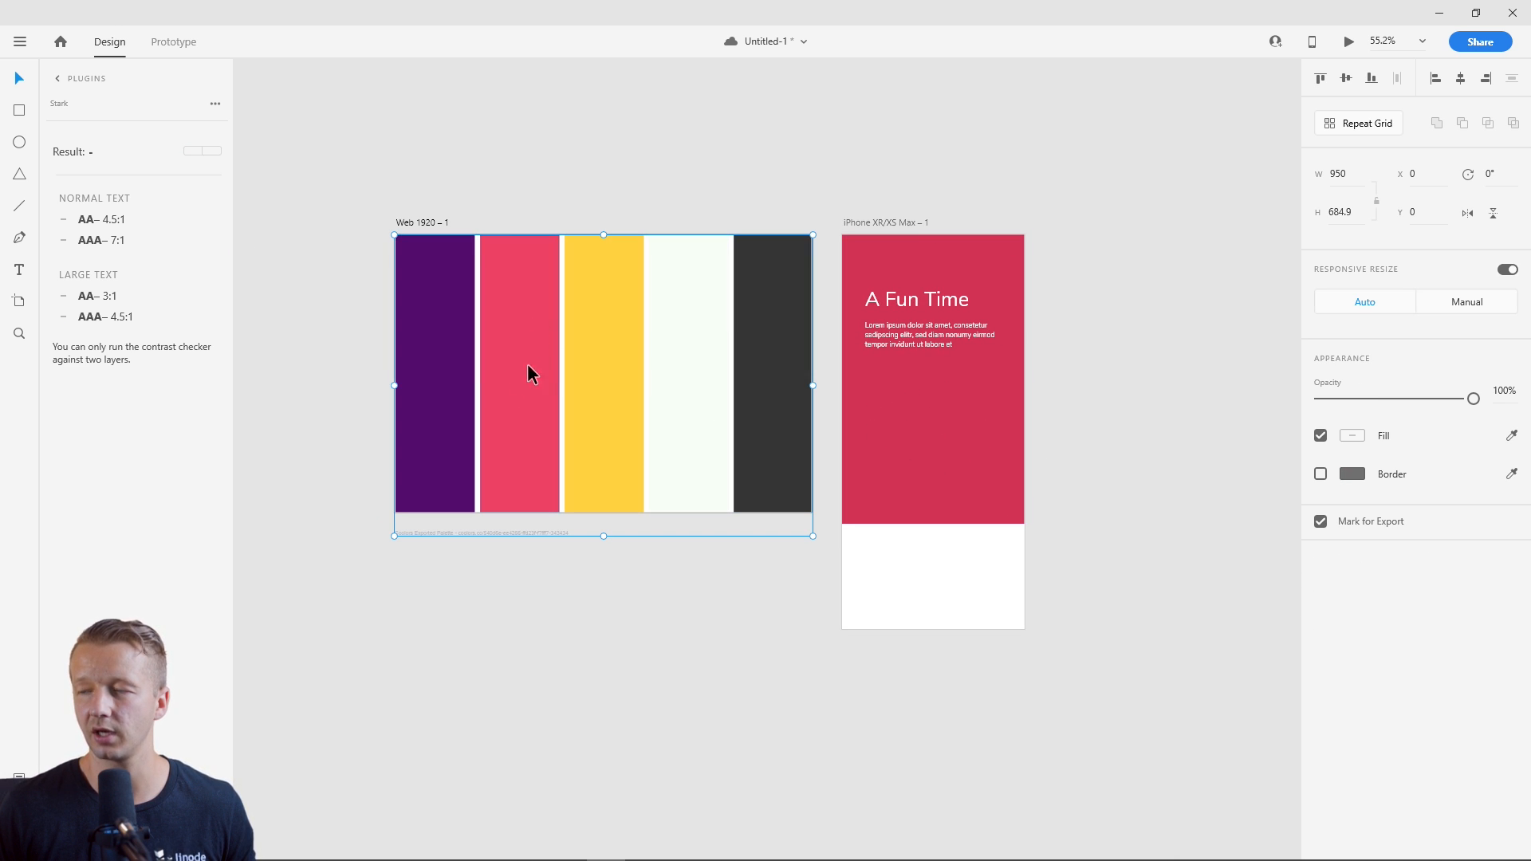
{"action": "left_click", "coordinate": [1131, 359]}
{"action": "scroll", "coordinate": [1097, 364], "scroll_direction": "up", "scroll_amount": 2}
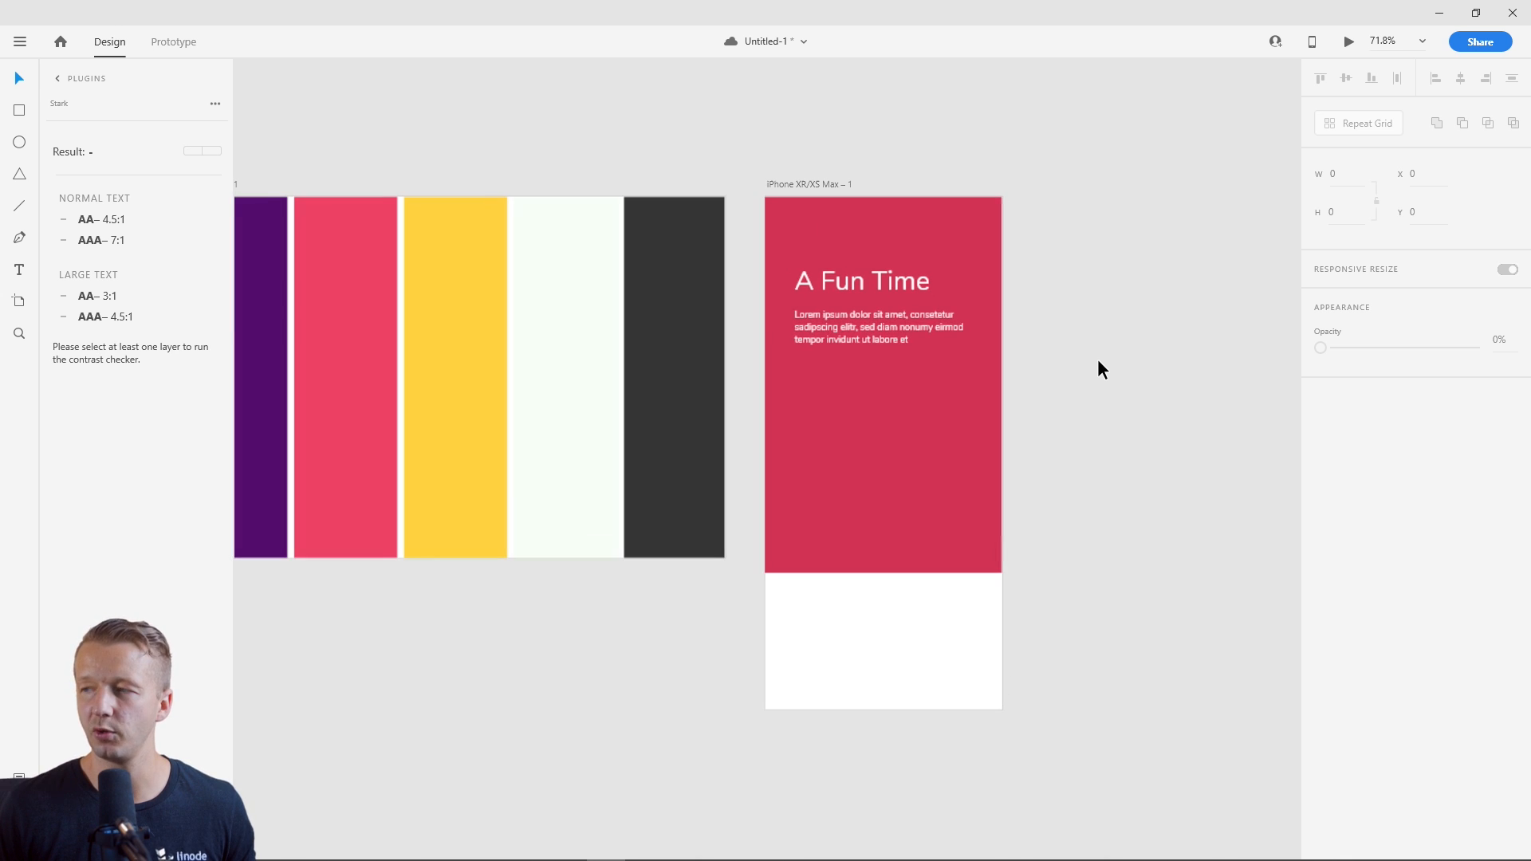
{"action": "left_click_drag", "start_coordinate": [1038, 382], "coordinate": [1174, 383]}
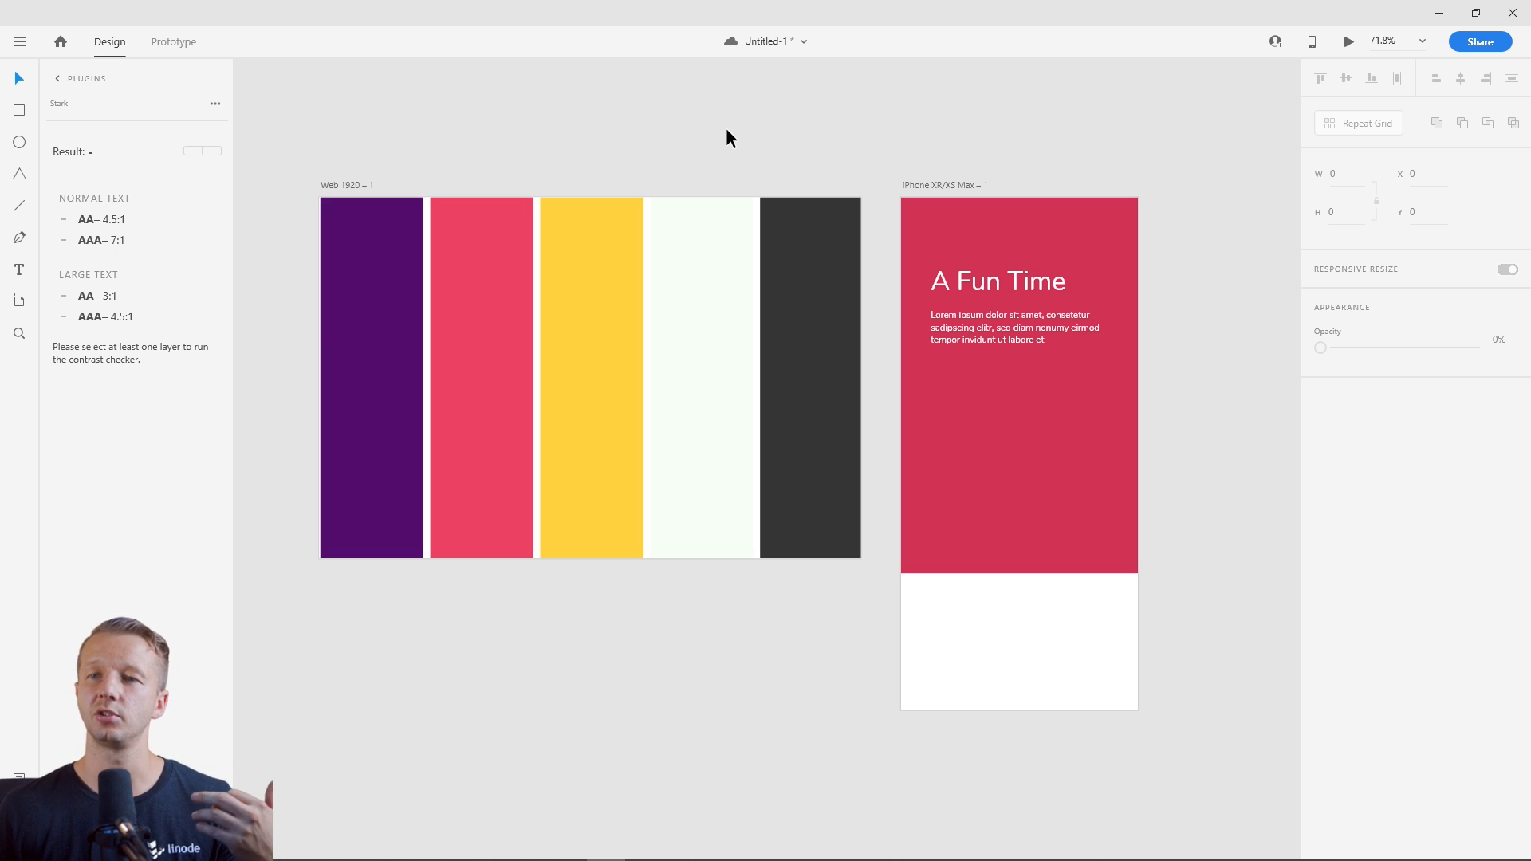
{"action": "key", "text": "ctrl+s"}
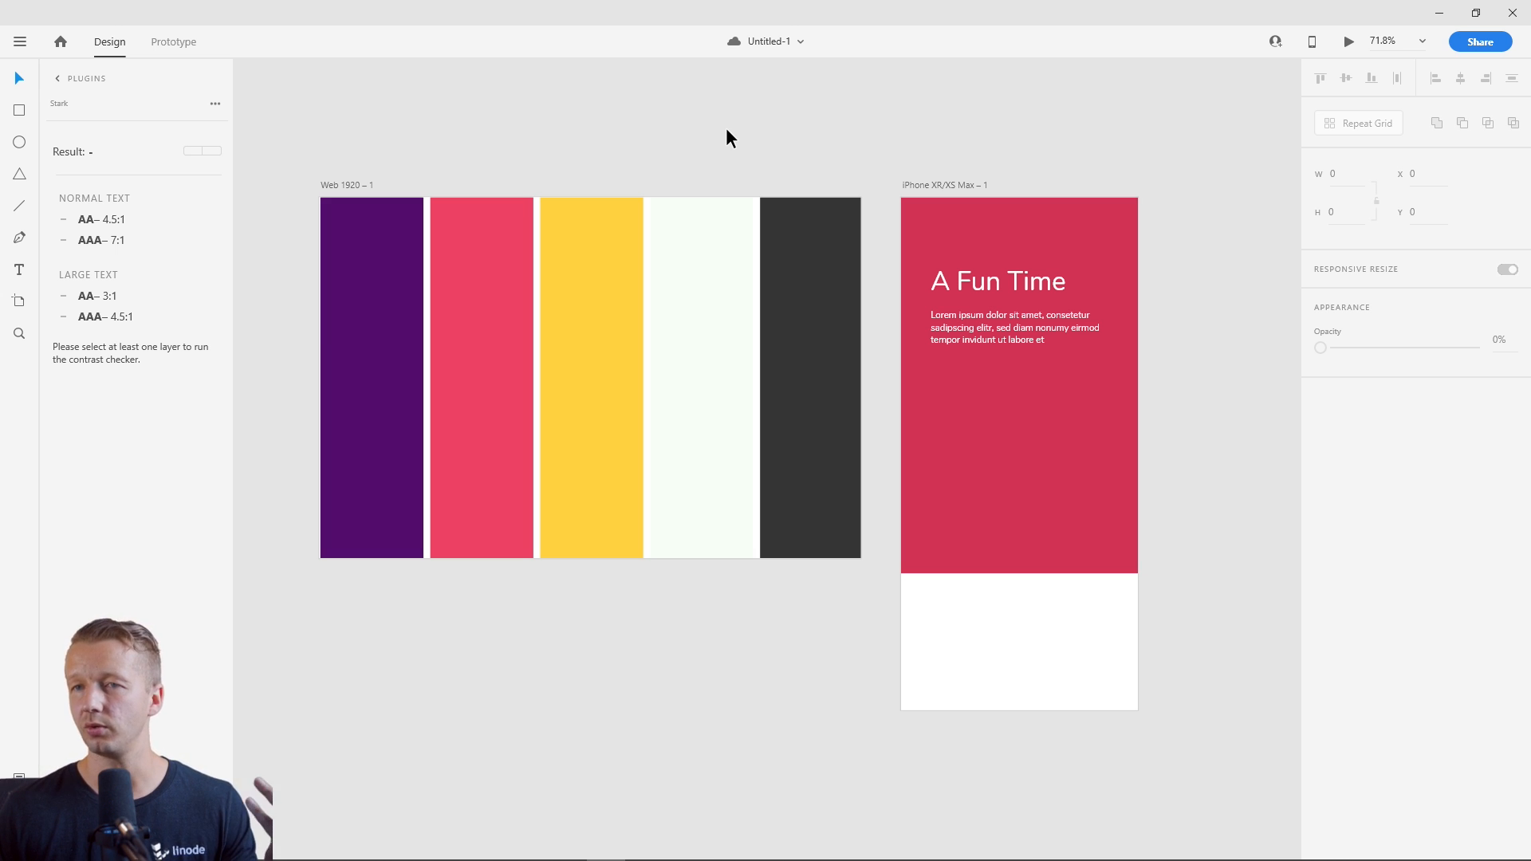
{"action": "left_click", "coordinate": [1101, 259]}
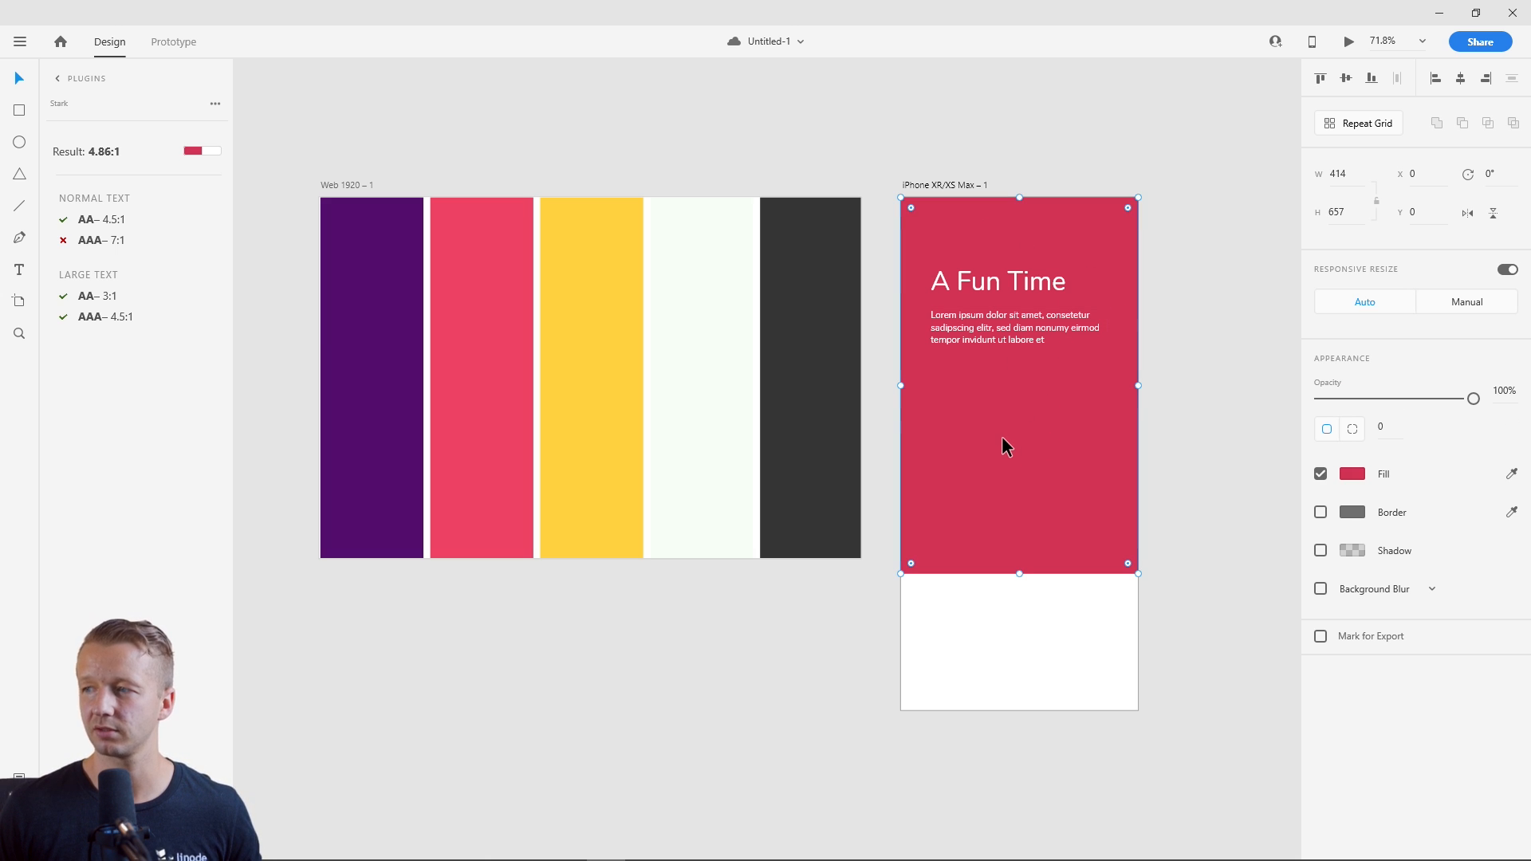
{"action": "left_click", "coordinate": [968, 332]}
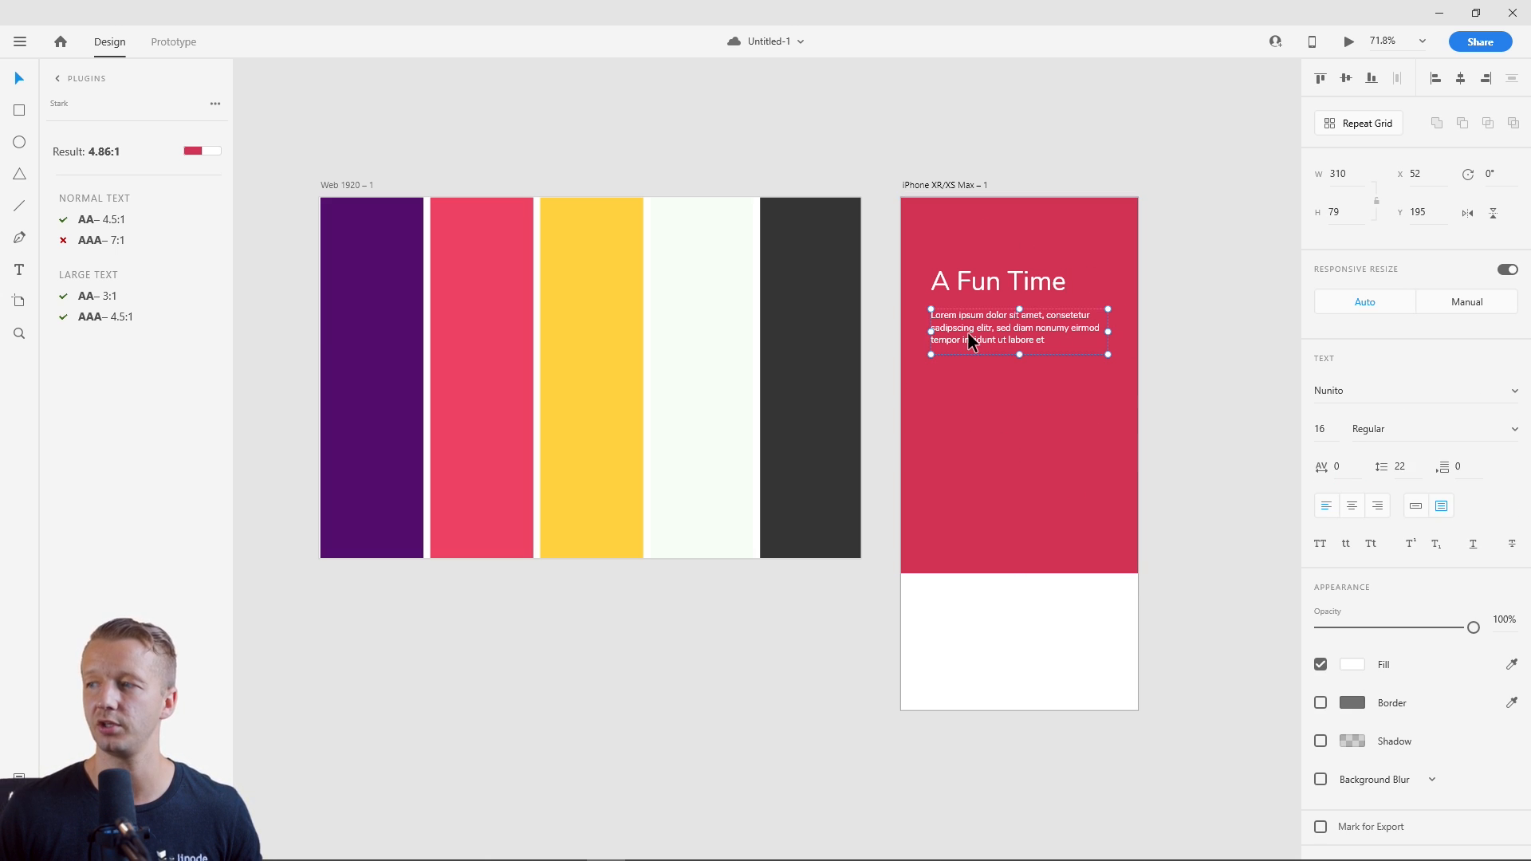
{"action": "left_click", "coordinate": [970, 283], "text": "shift"}
{"action": "left_click", "coordinate": [1009, 357]}
{"action": "left_click", "coordinate": [1156, 360]}
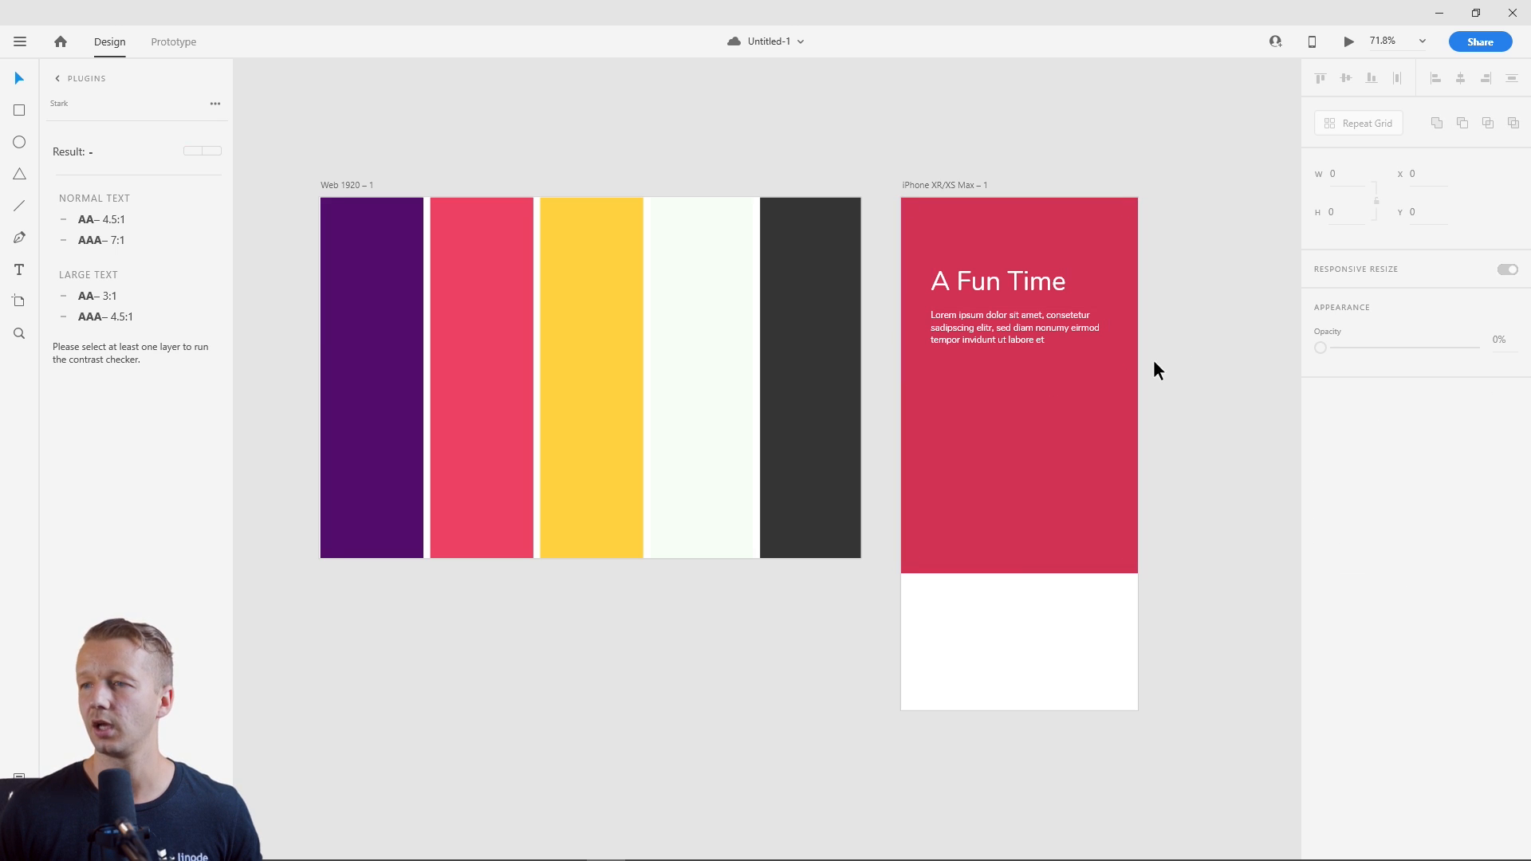
{"action": "left_click", "coordinate": [499, 297]}
{"action": "left_click", "coordinate": [616, 689]}
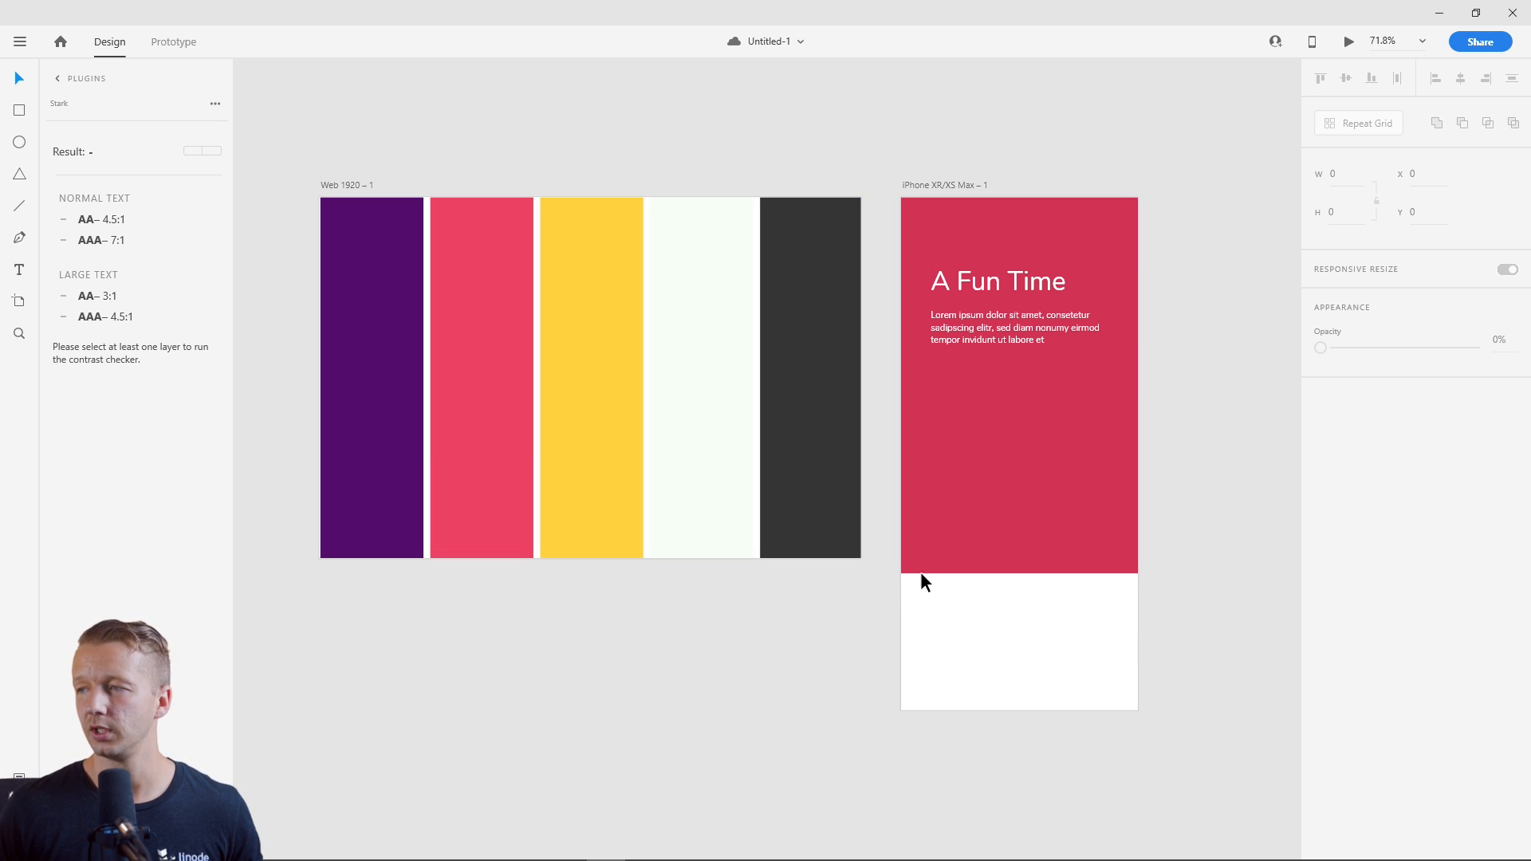
{"action": "left_click", "coordinate": [981, 546]}
{"action": "left_click", "coordinate": [1174, 490]}
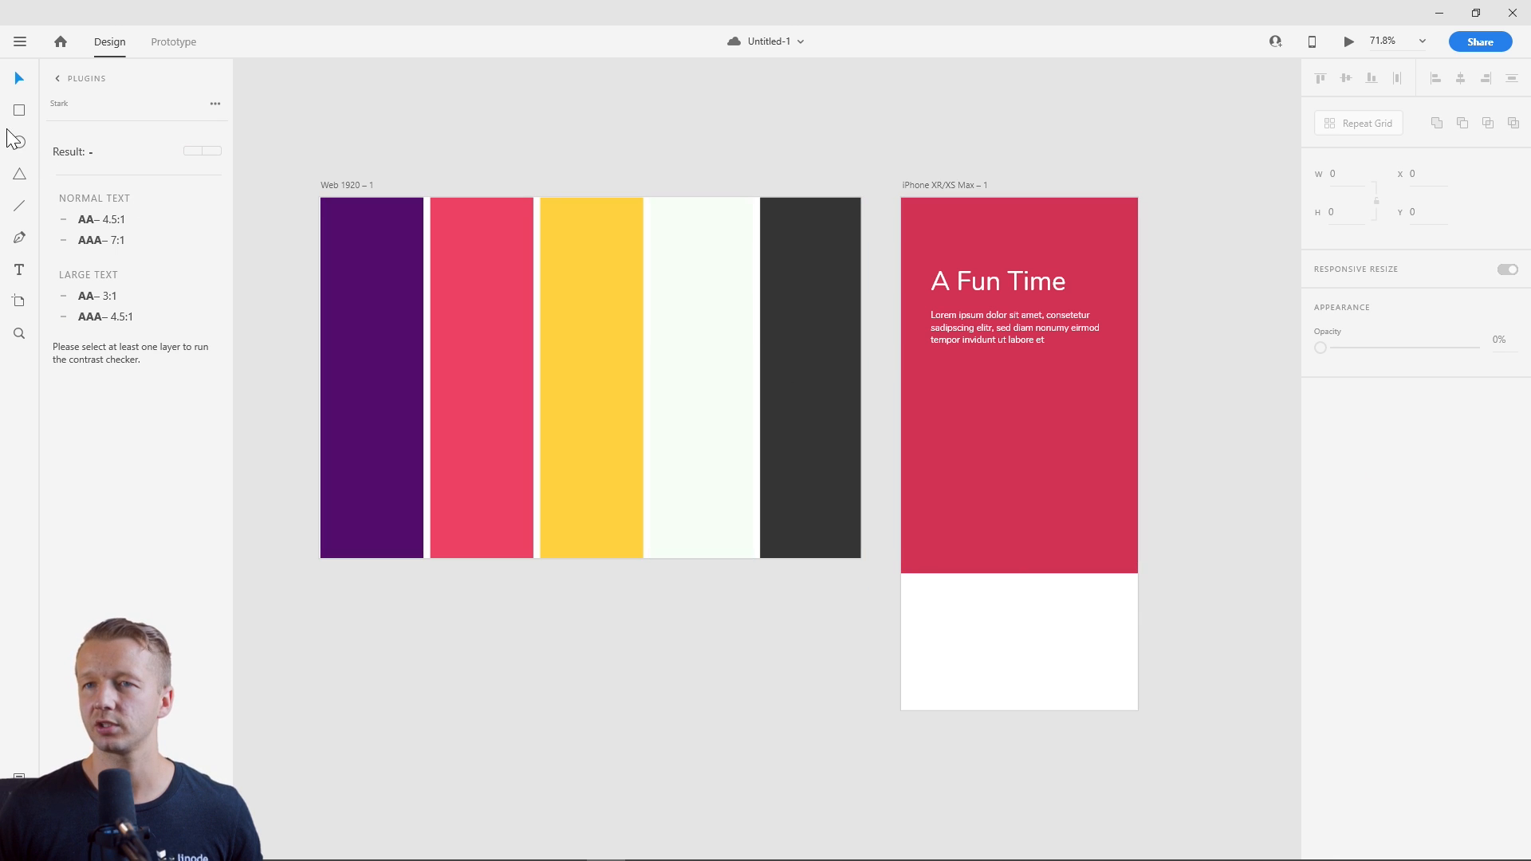
Draw a white rectangle about 253 by 56 below the Lorem ipsum paragraph and round its corners to about 19.
{"action": "left_click", "coordinate": [19, 110]}
{"action": "left_click_drag", "start_coordinate": [932, 377], "coordinate": [1067, 392]}
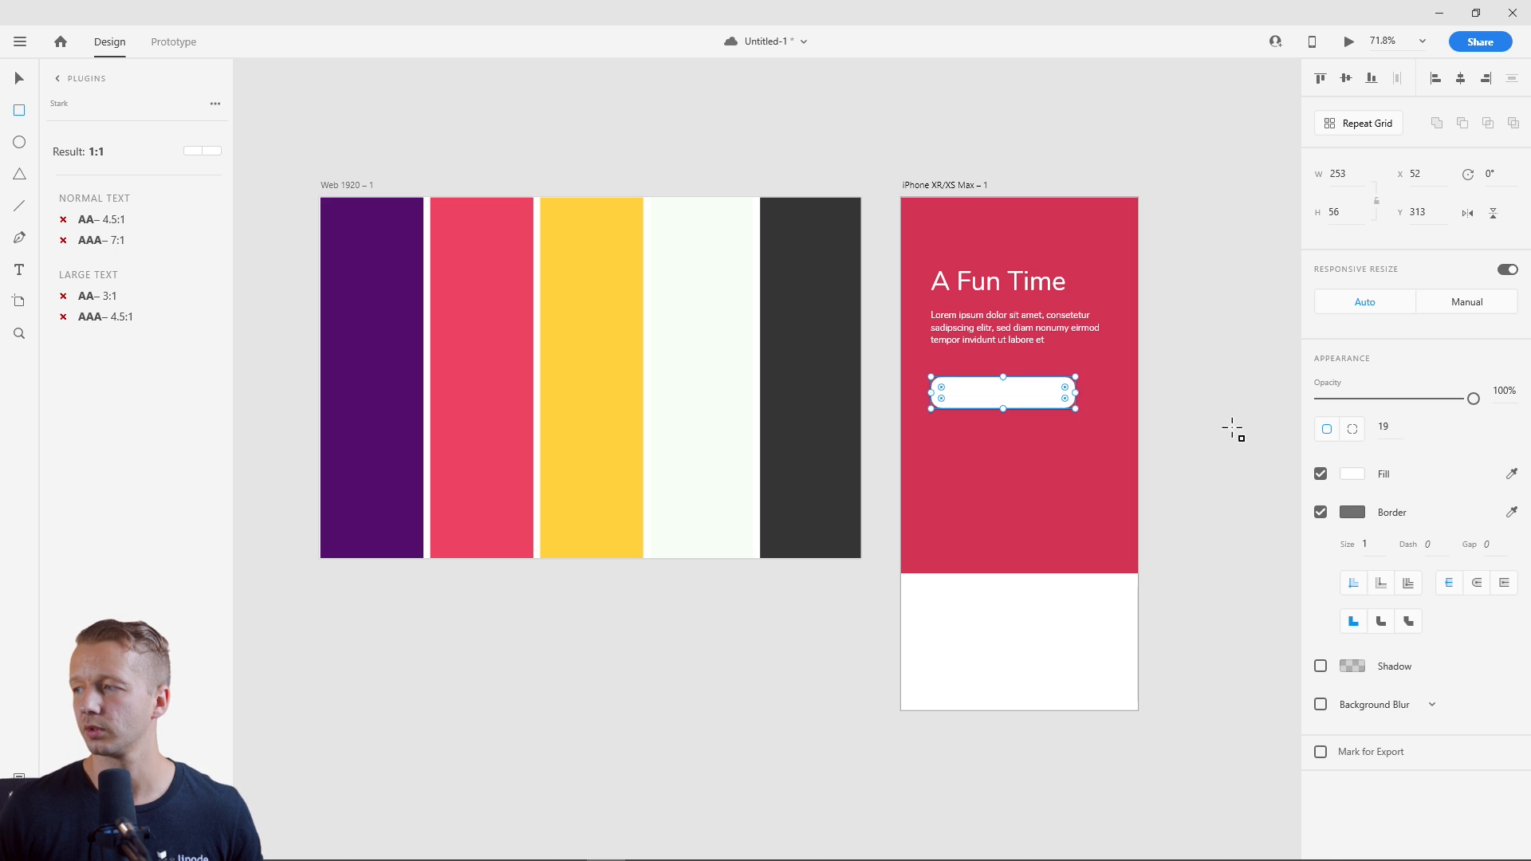
{"action": "scroll", "coordinate": [1117, 441], "scroll_direction": "up", "scroll_amount": 5}
{"action": "scroll", "coordinate": [995, 516], "scroll_direction": "down", "scroll_amount": 5}
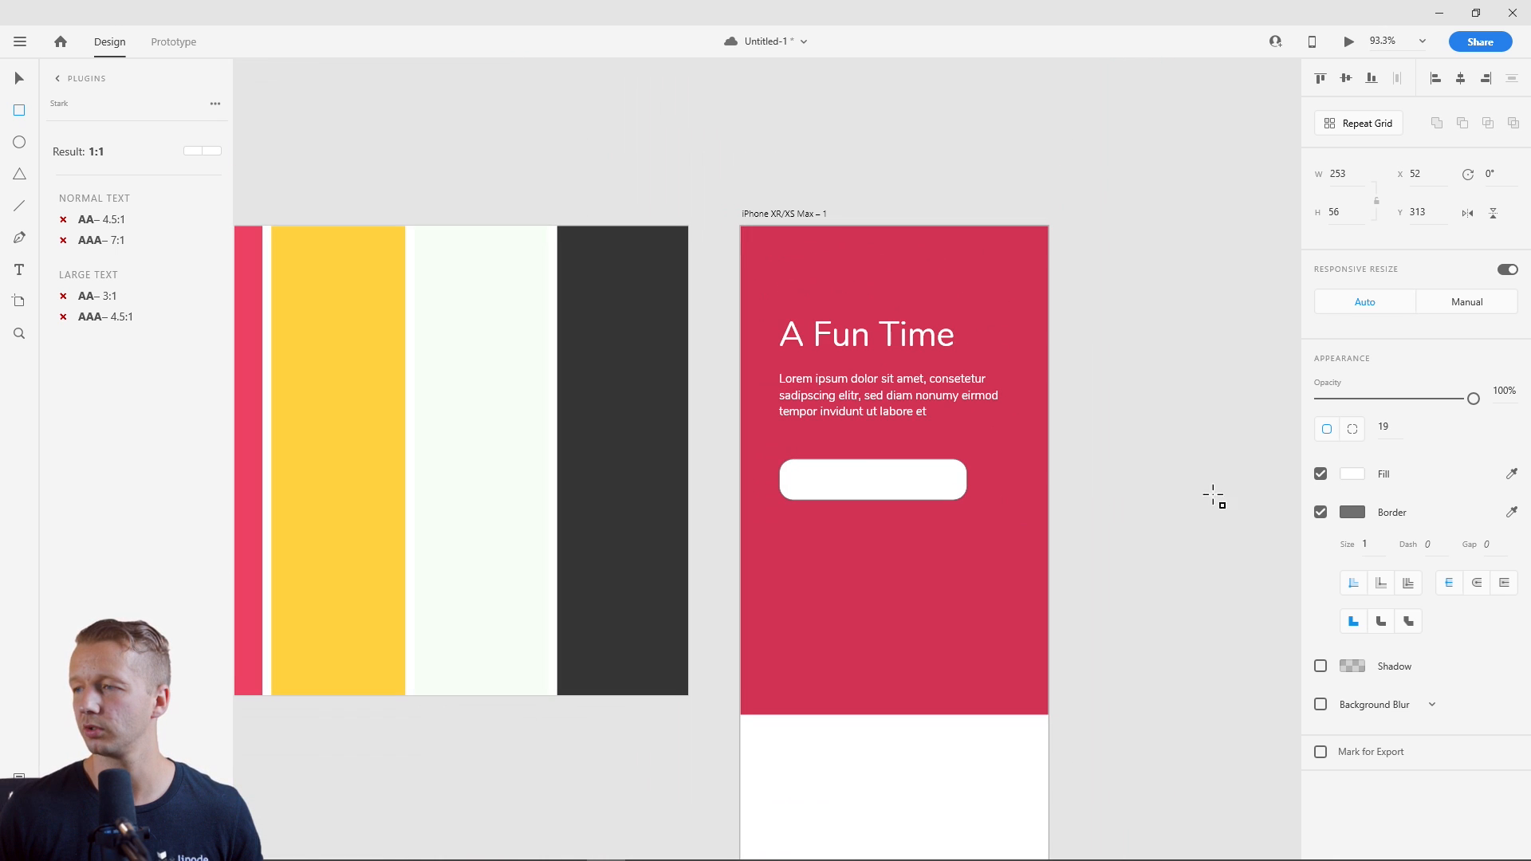
Remove the white button shape's border and reshape it to about 310 wide with a corner radius of about 8.
{"action": "left_click", "coordinate": [1320, 512]}
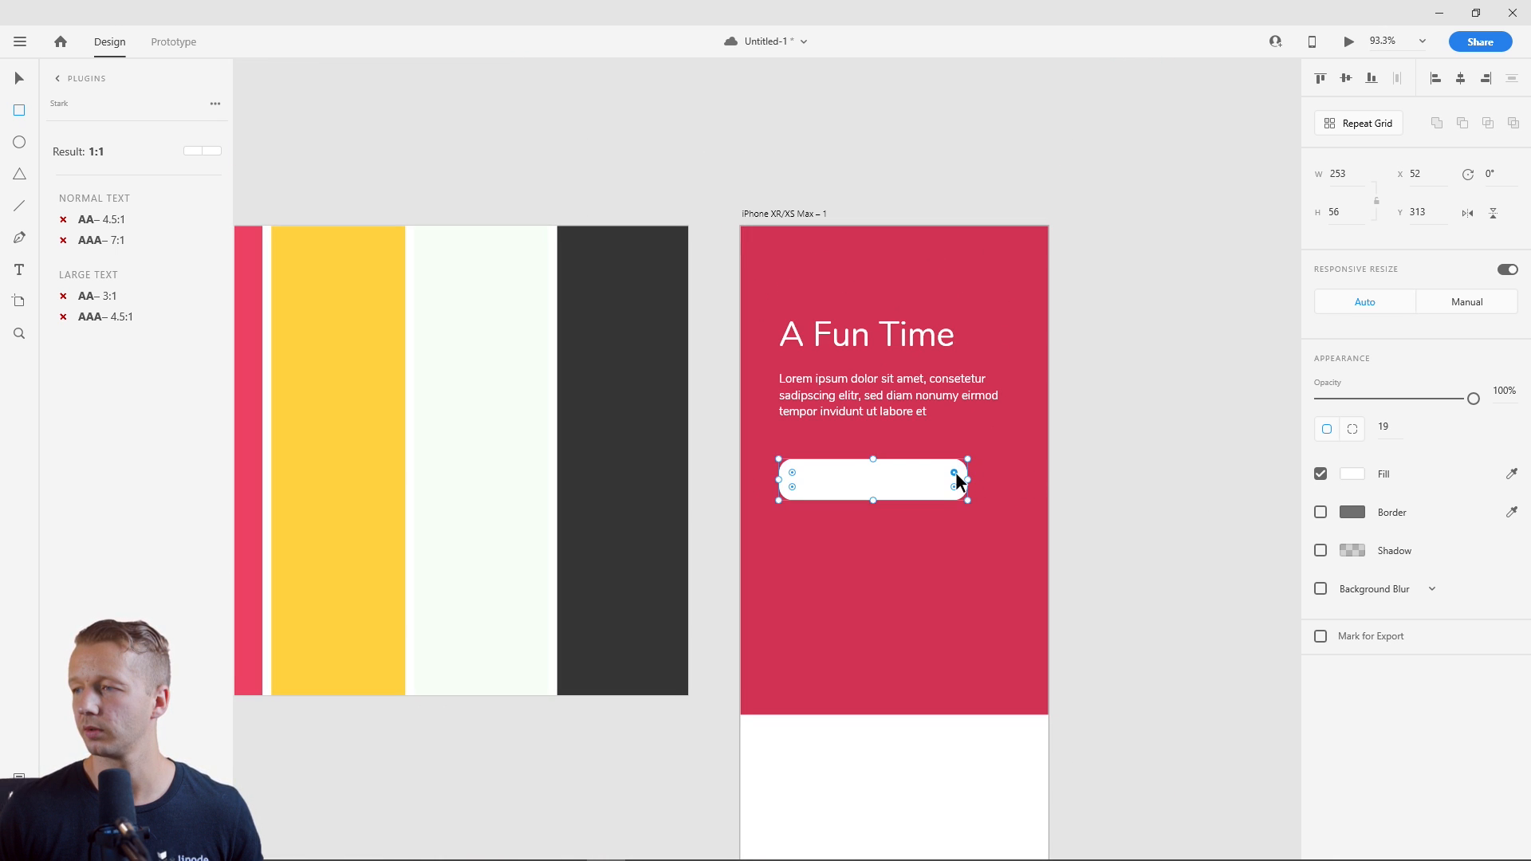
{"action": "left_click_drag", "start_coordinate": [955, 472], "coordinate": [1009, 480]}
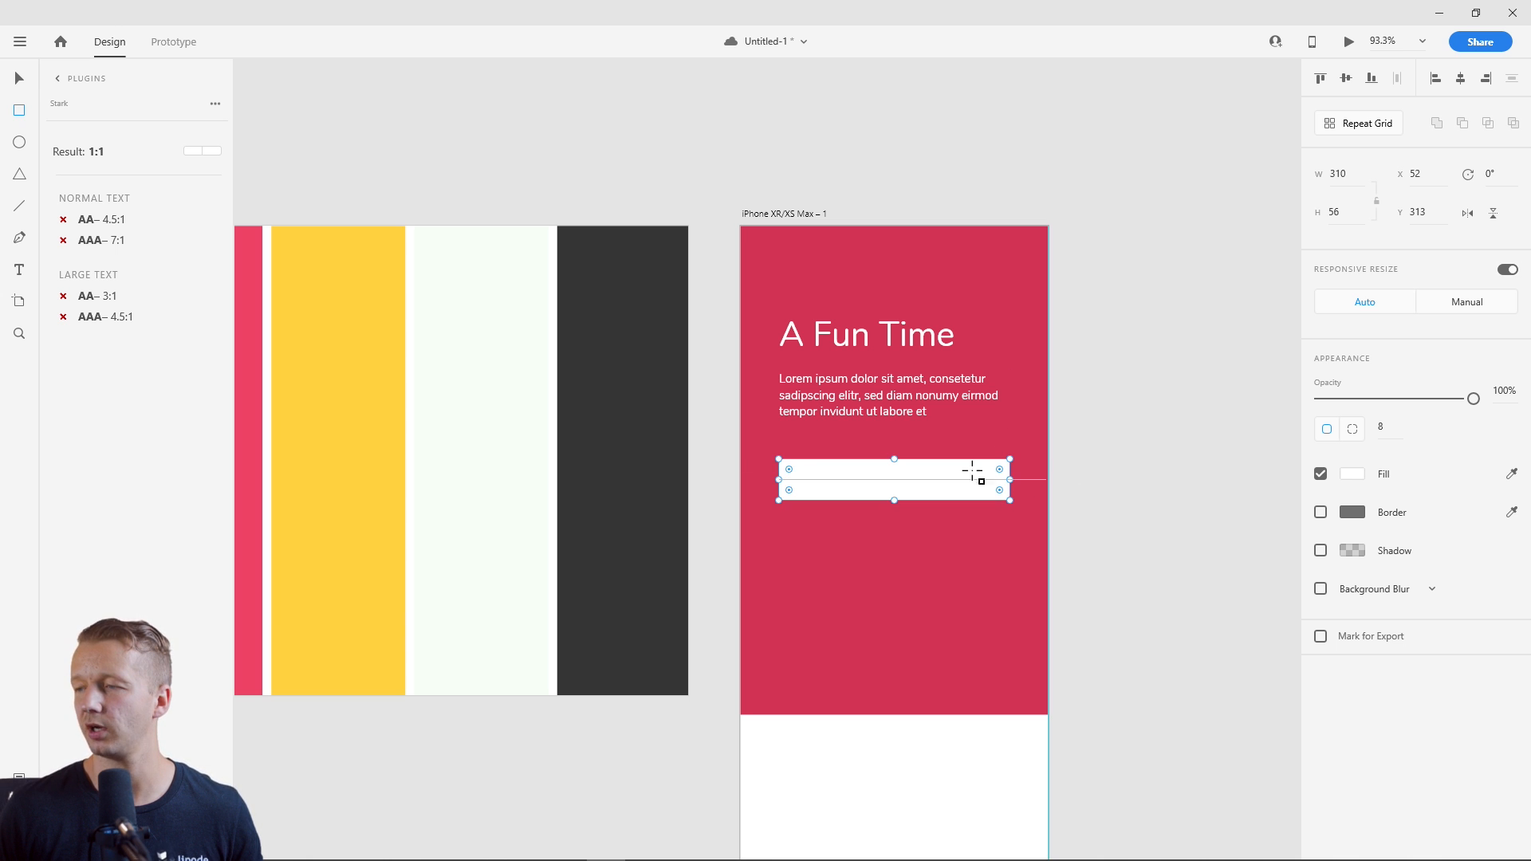
{"action": "left_click", "coordinate": [465, 153]}
{"action": "scroll", "coordinate": [467, 156], "scroll_direction": "down", "scroll_amount": 3}
{"action": "left_click_drag", "start_coordinate": [552, 168], "coordinate": [751, 186]}
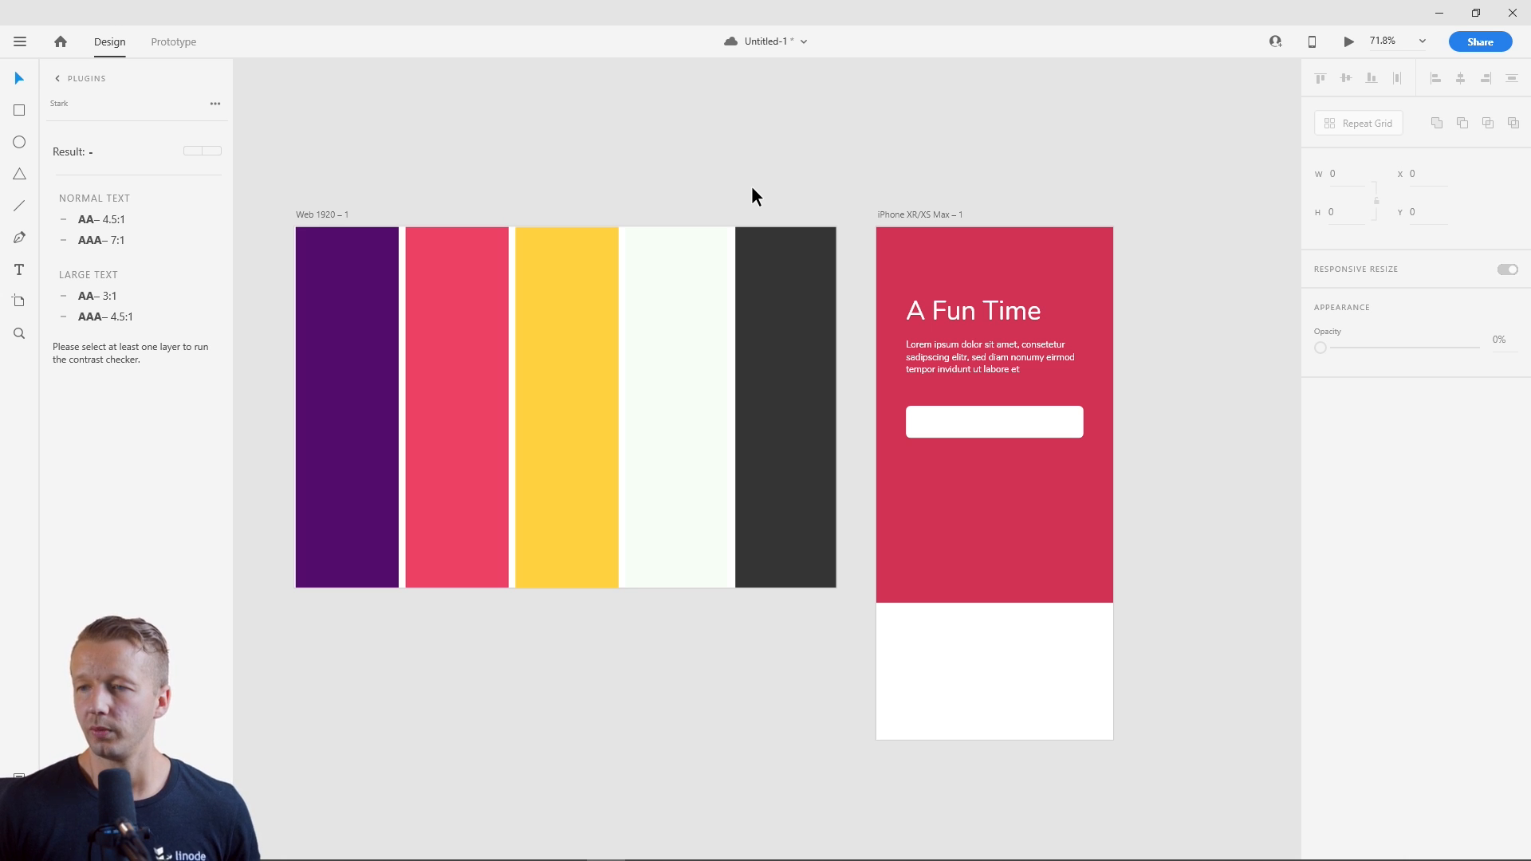
{"action": "left_click", "coordinate": [950, 366]}
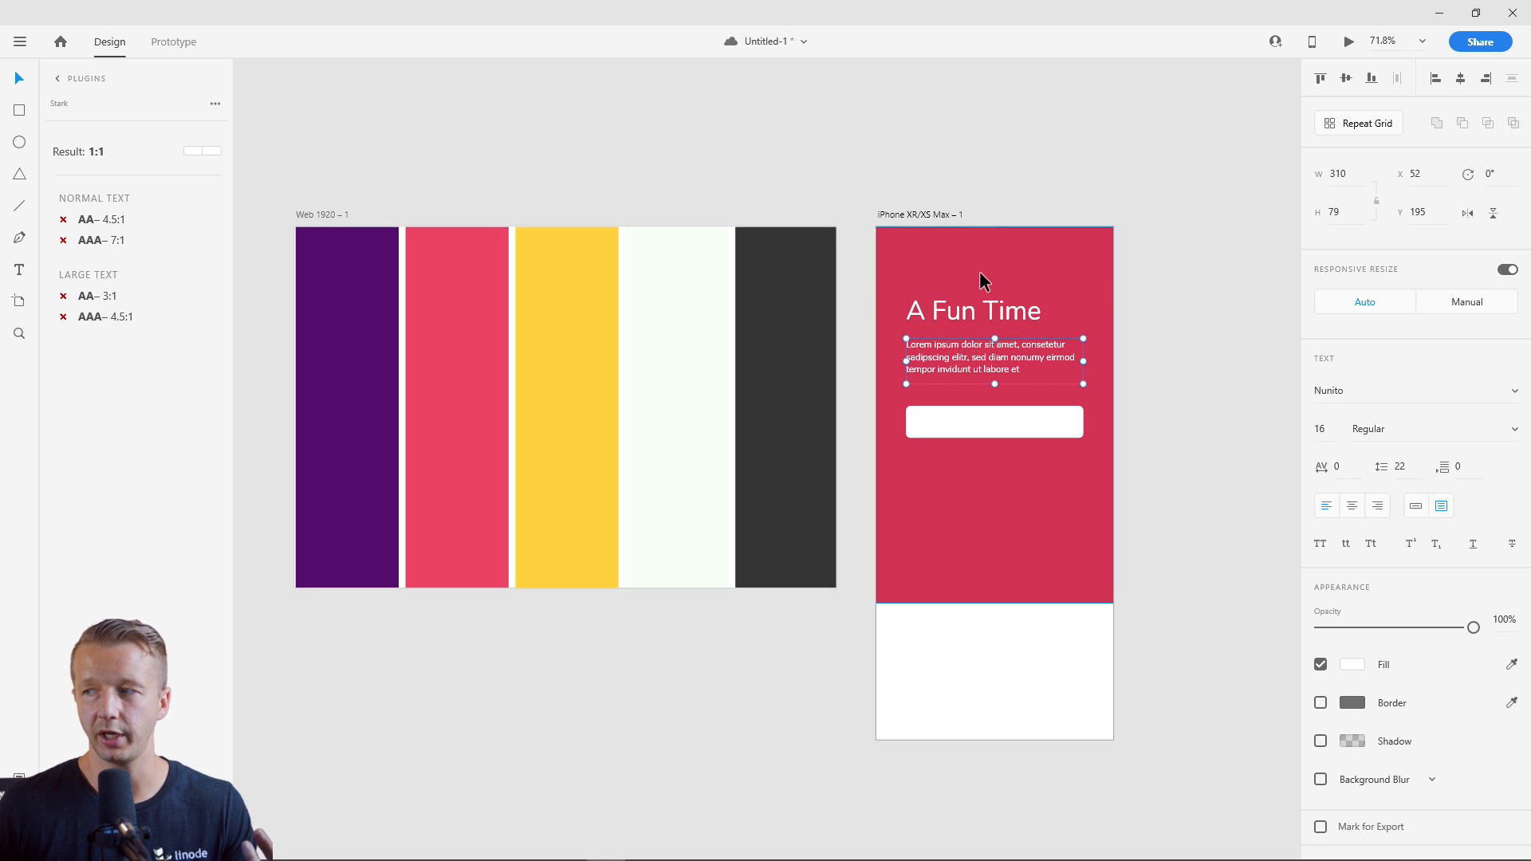
{"action": "left_click", "coordinate": [963, 186]}
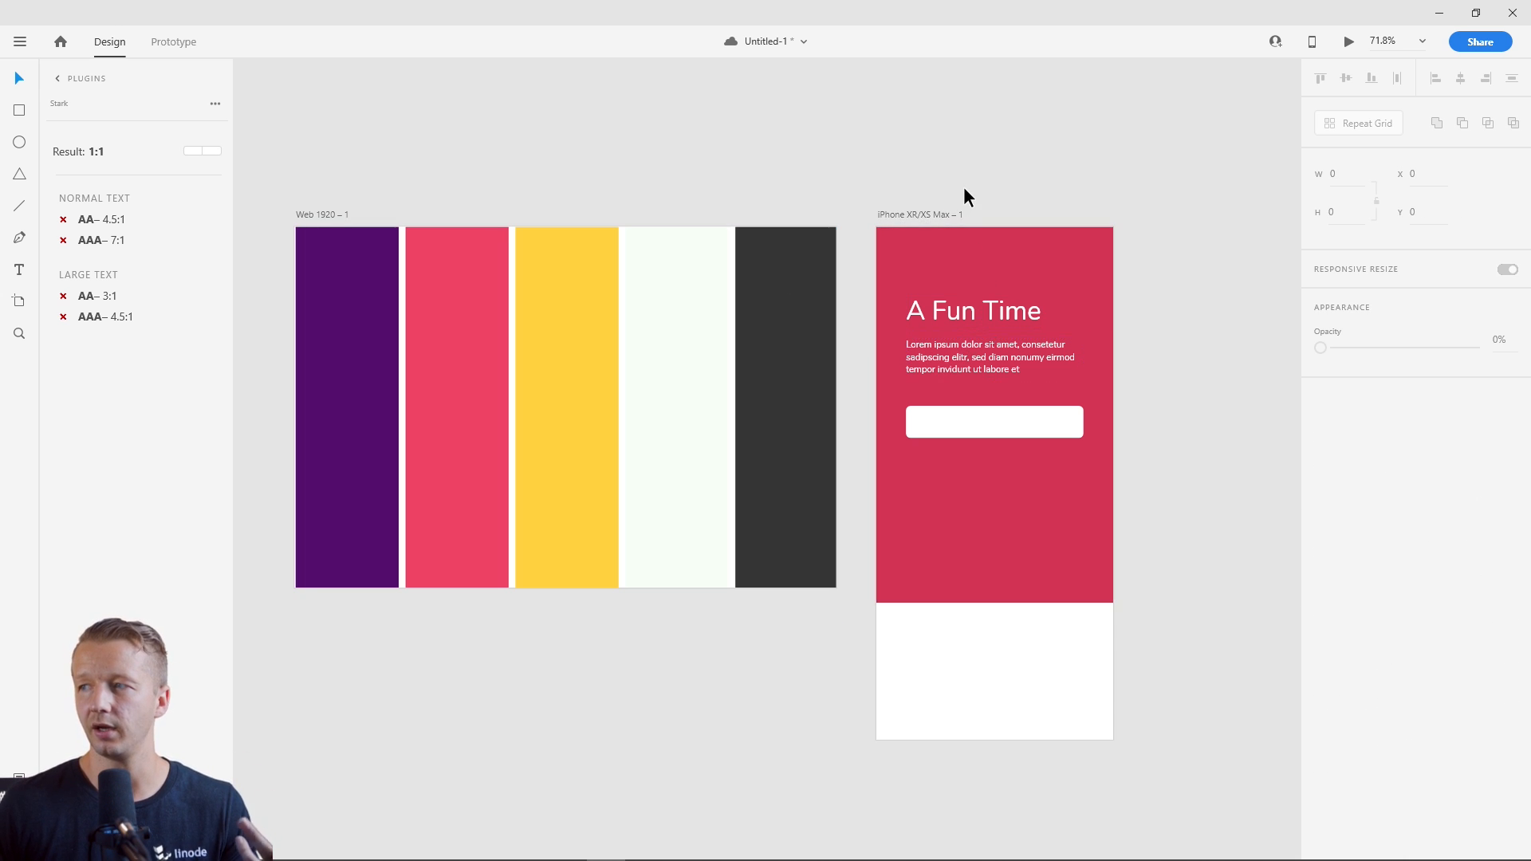
{"action": "left_click", "coordinate": [978, 433]}
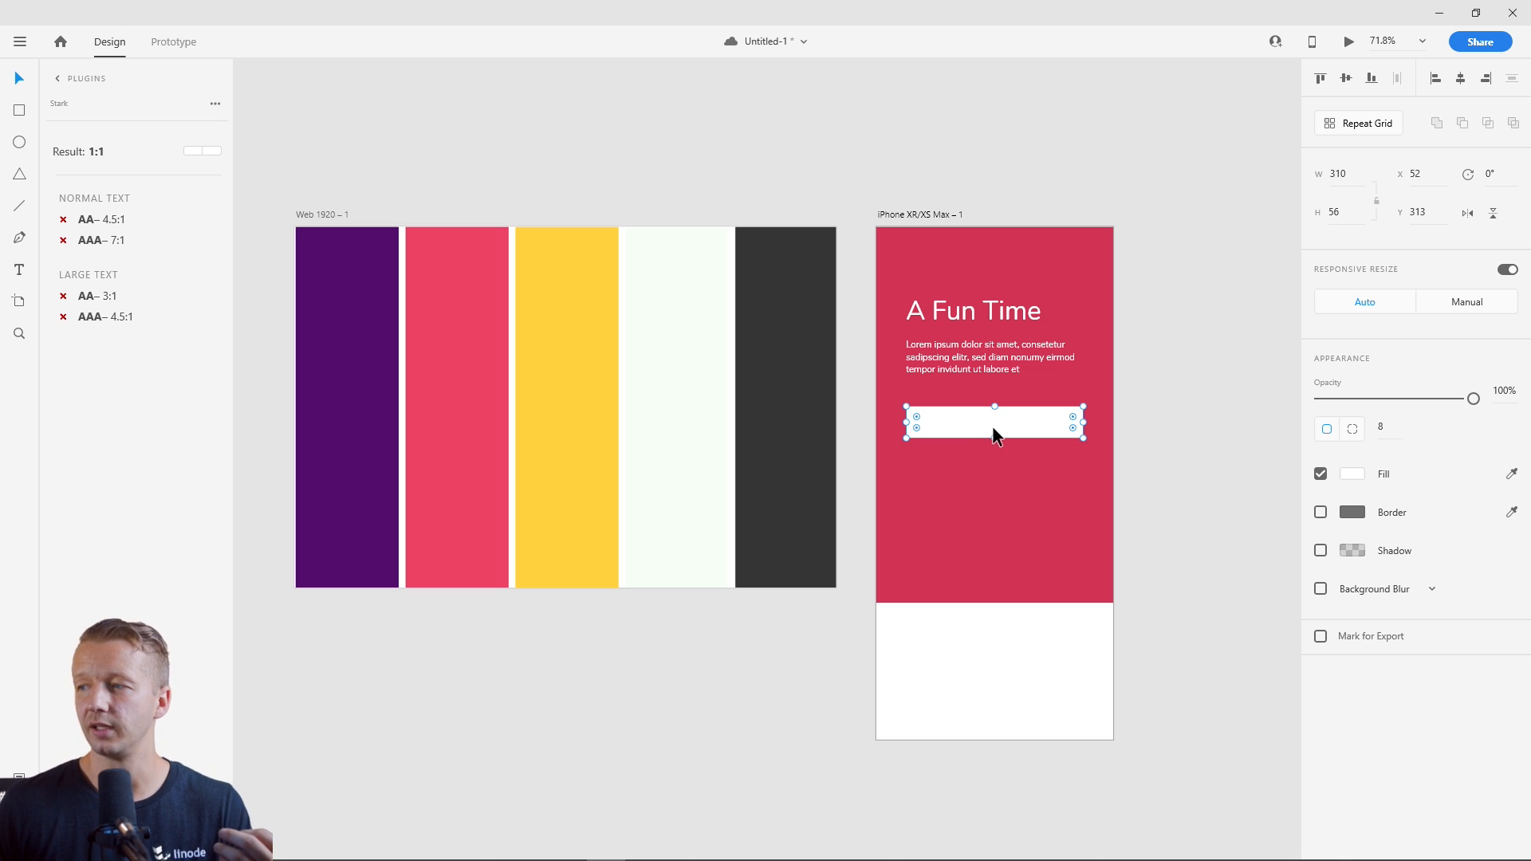
{"action": "left_click", "coordinate": [949, 137]}
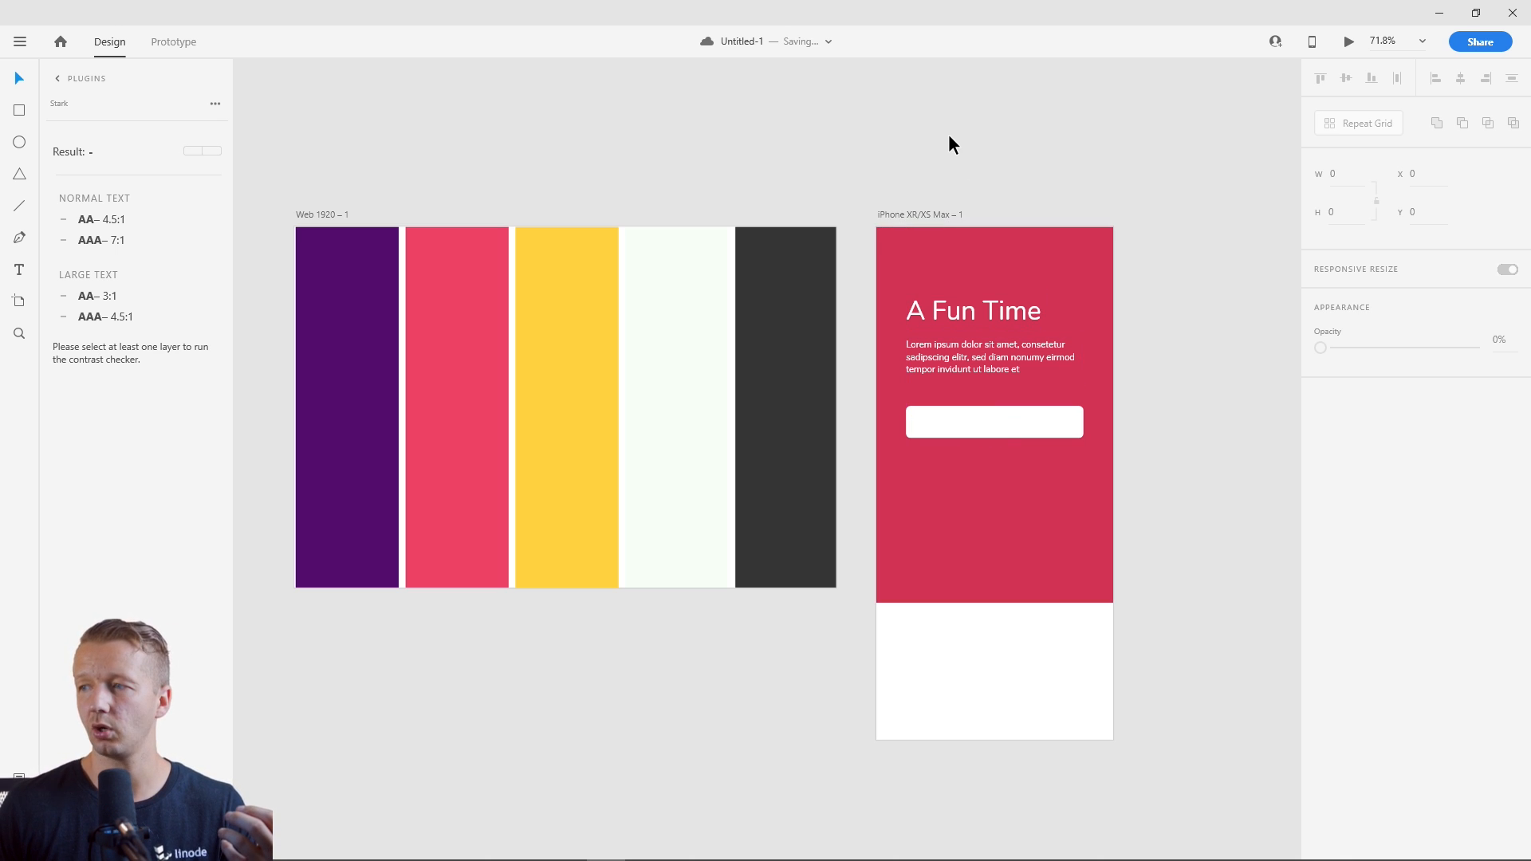
{"action": "left_click", "coordinate": [962, 414]}
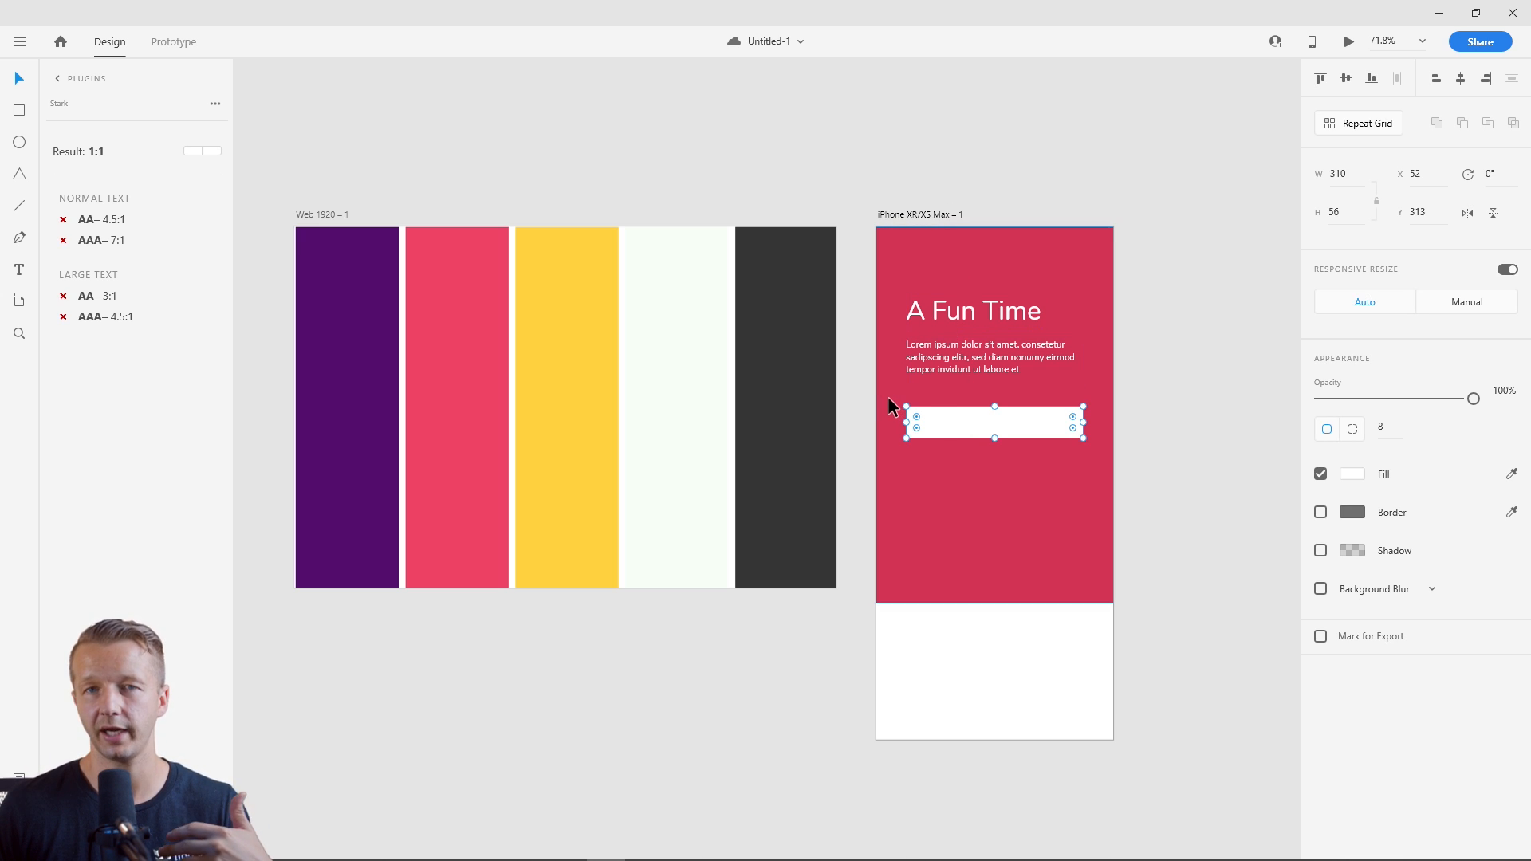
{"action": "left_click", "coordinate": [894, 395]}
Try the palette's dark grey as the fill of the button shape below the Lorem ipsum paragraph.
{"action": "left_click", "coordinate": [931, 419]}
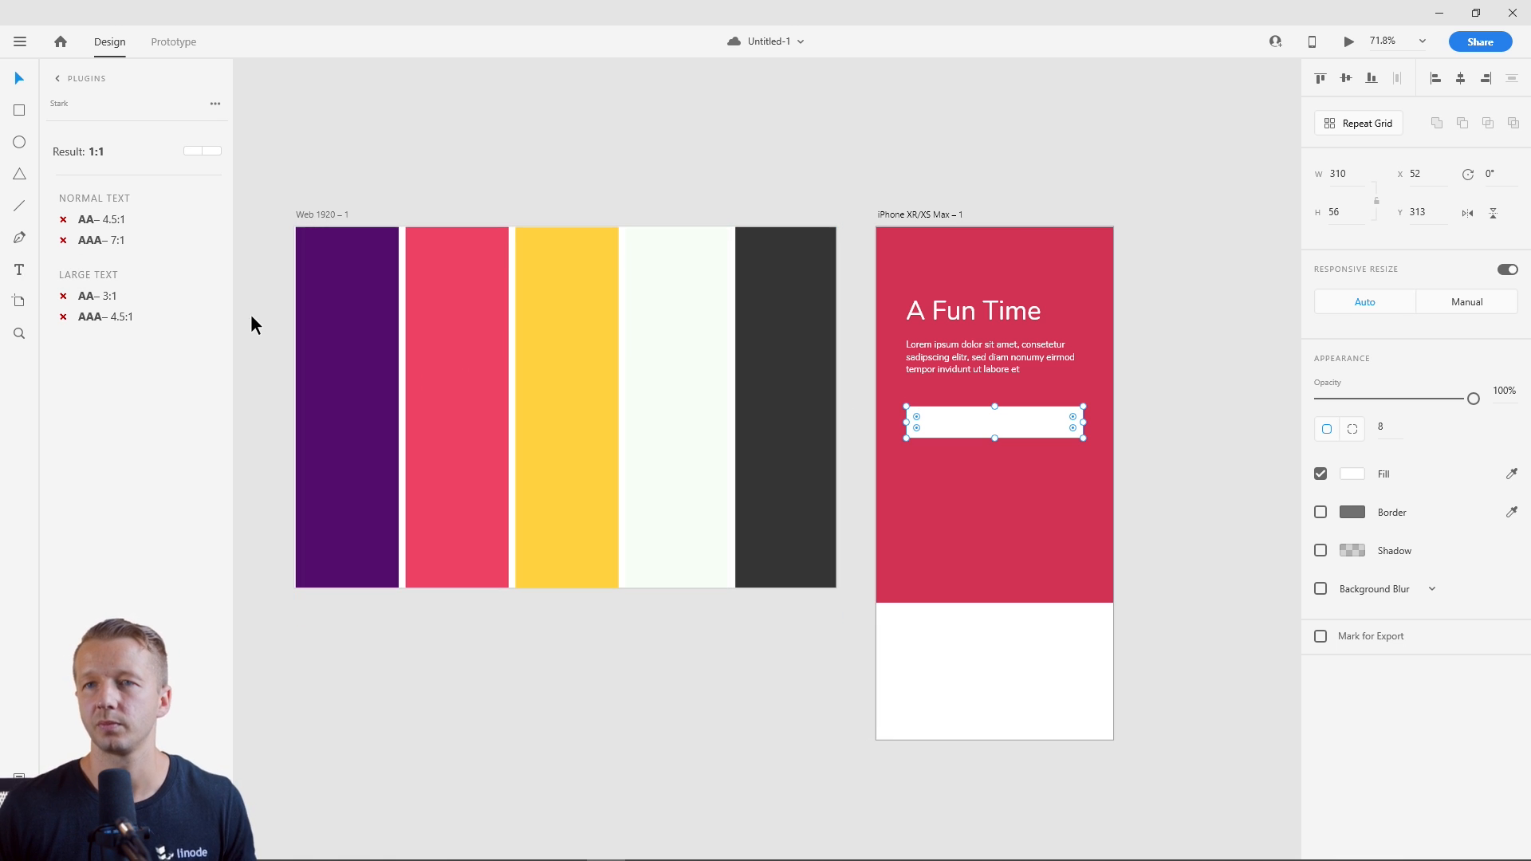
{"action": "left_click", "coordinate": [1353, 476]}
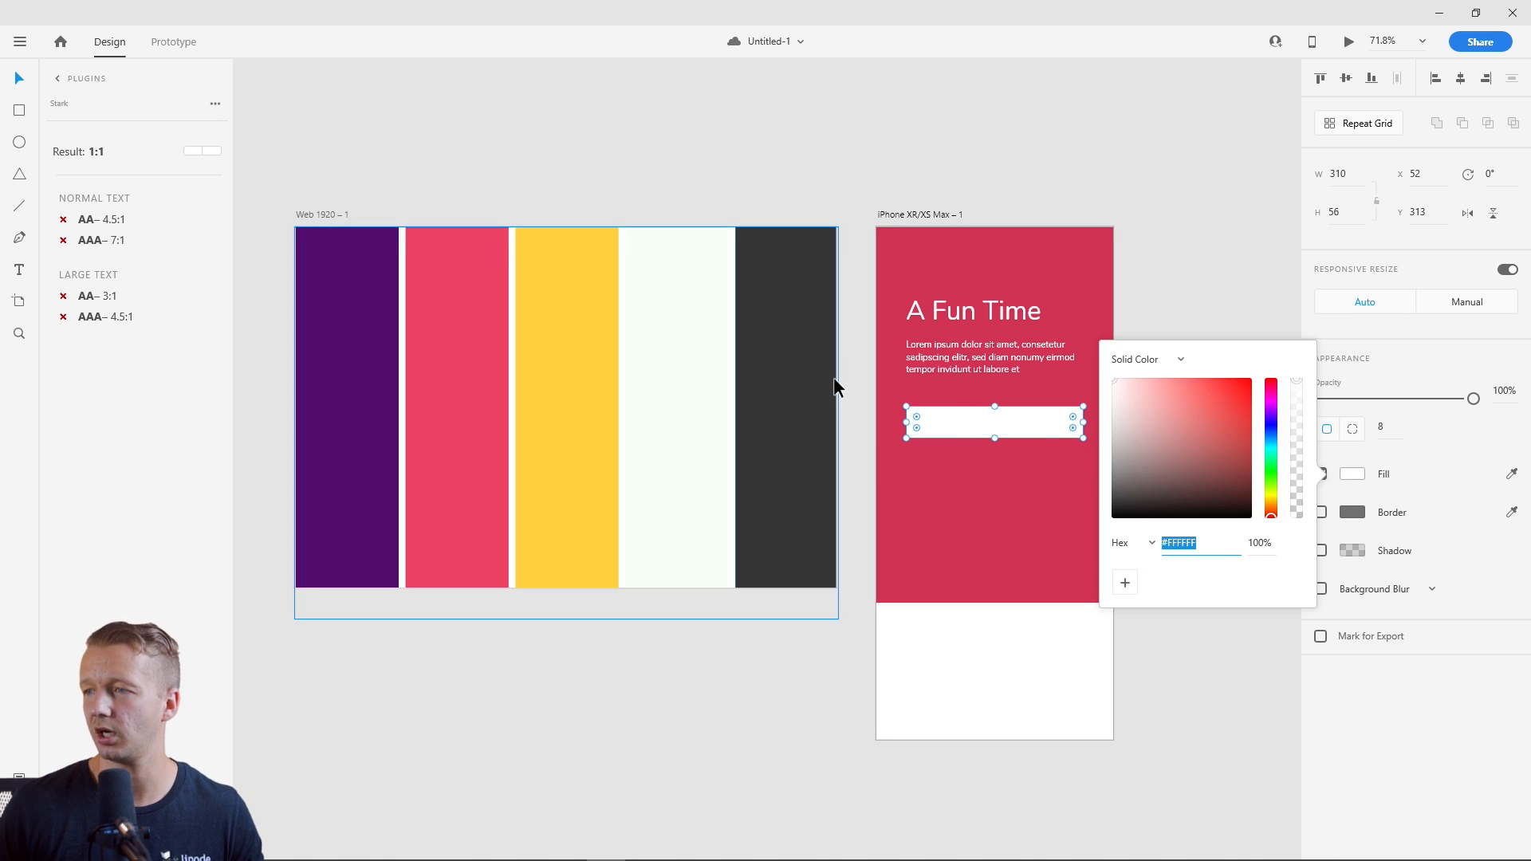
{"action": "left_click", "coordinate": [1512, 477]}
{"action": "left_click", "coordinate": [808, 363]}
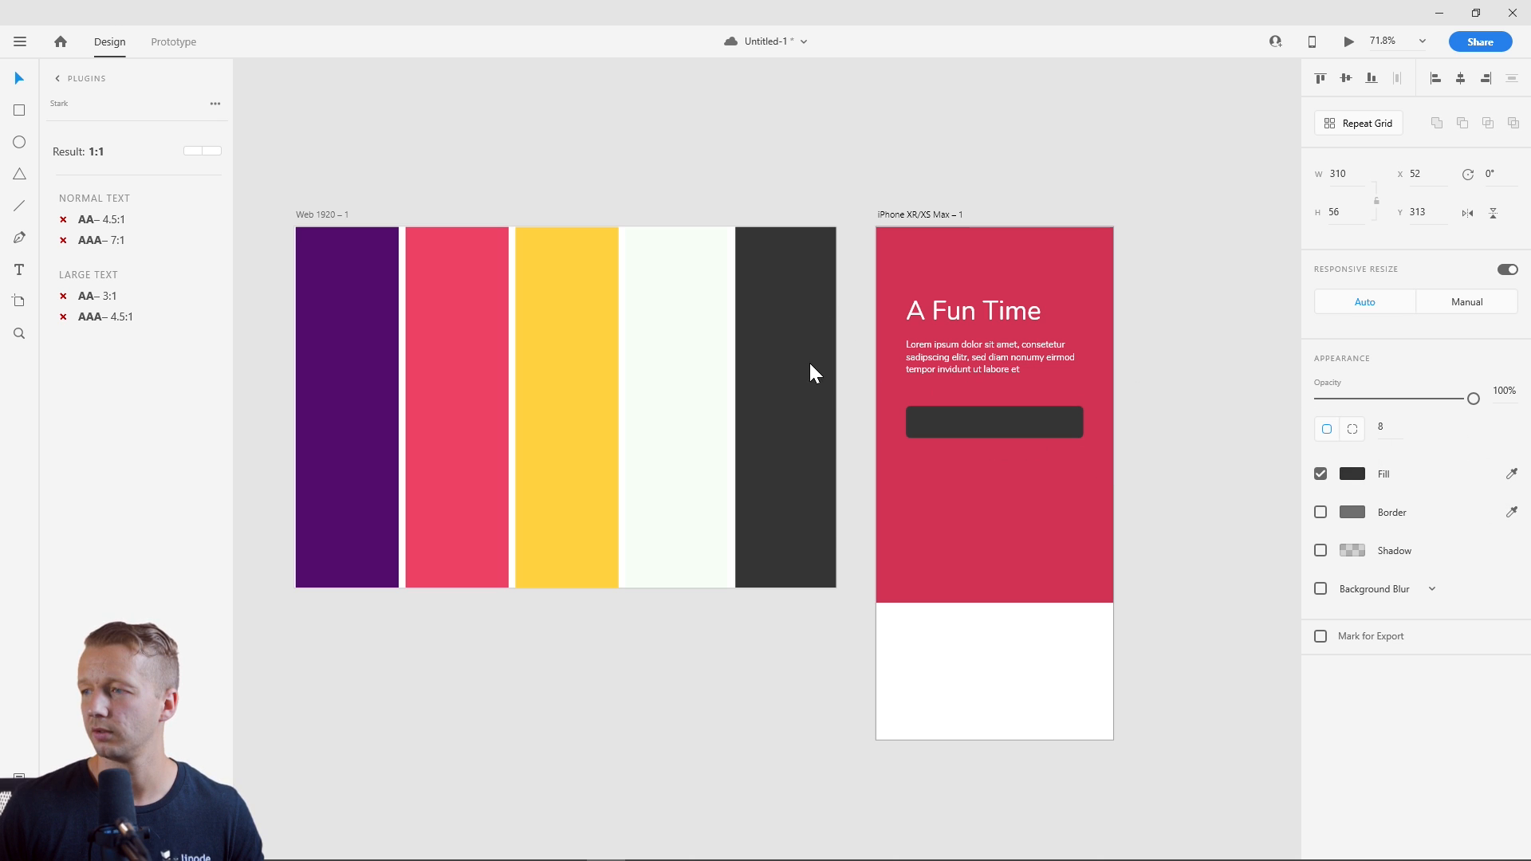
{"action": "key", "text": "Escape"}
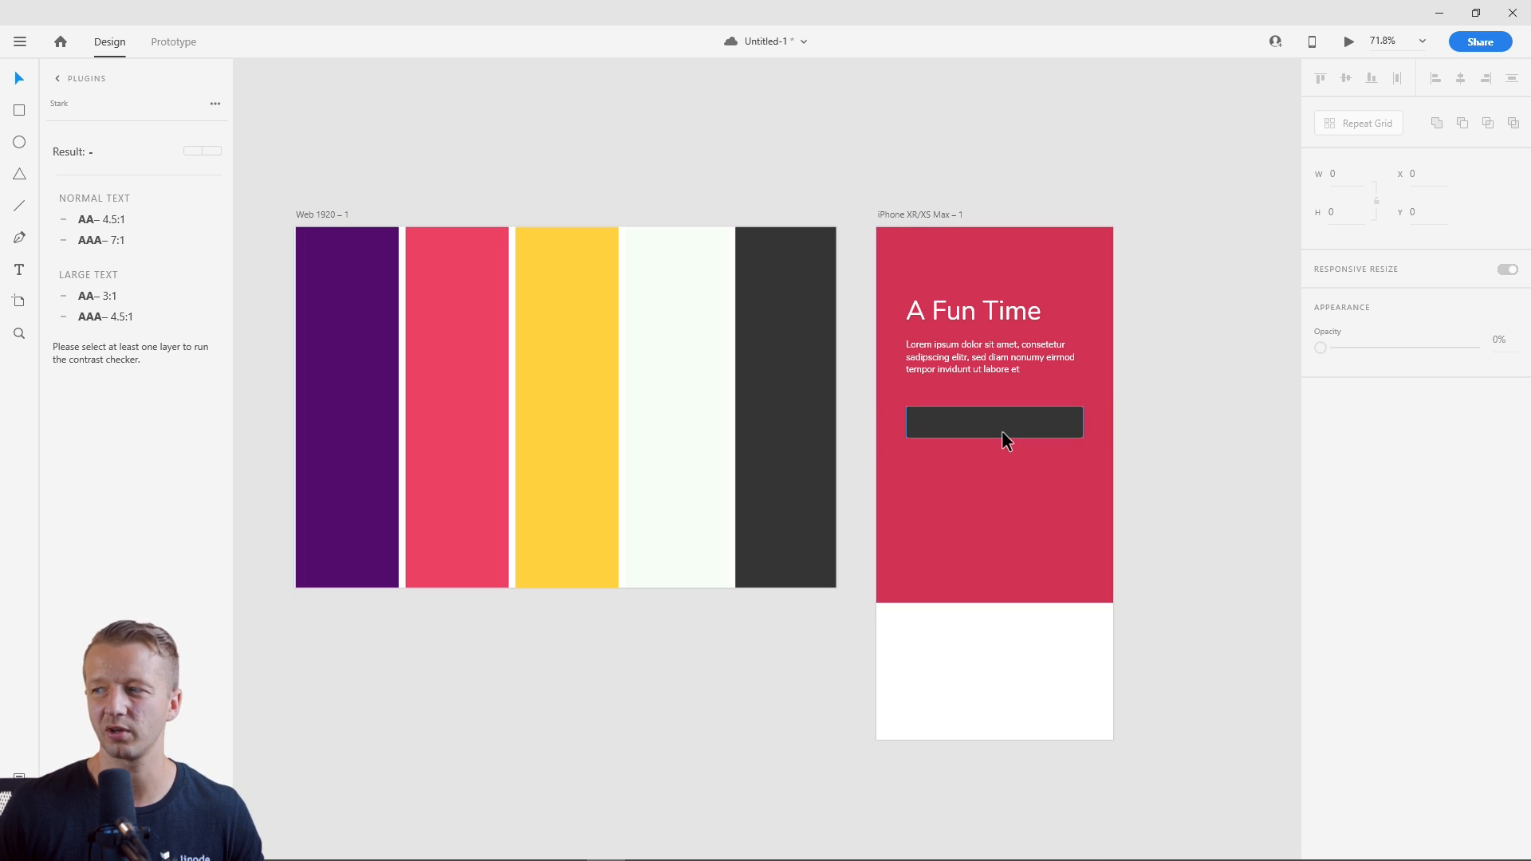
Try the palette's pale mint and yellow swatches as the button shape's fill.
{"action": "left_click", "coordinate": [954, 424]}
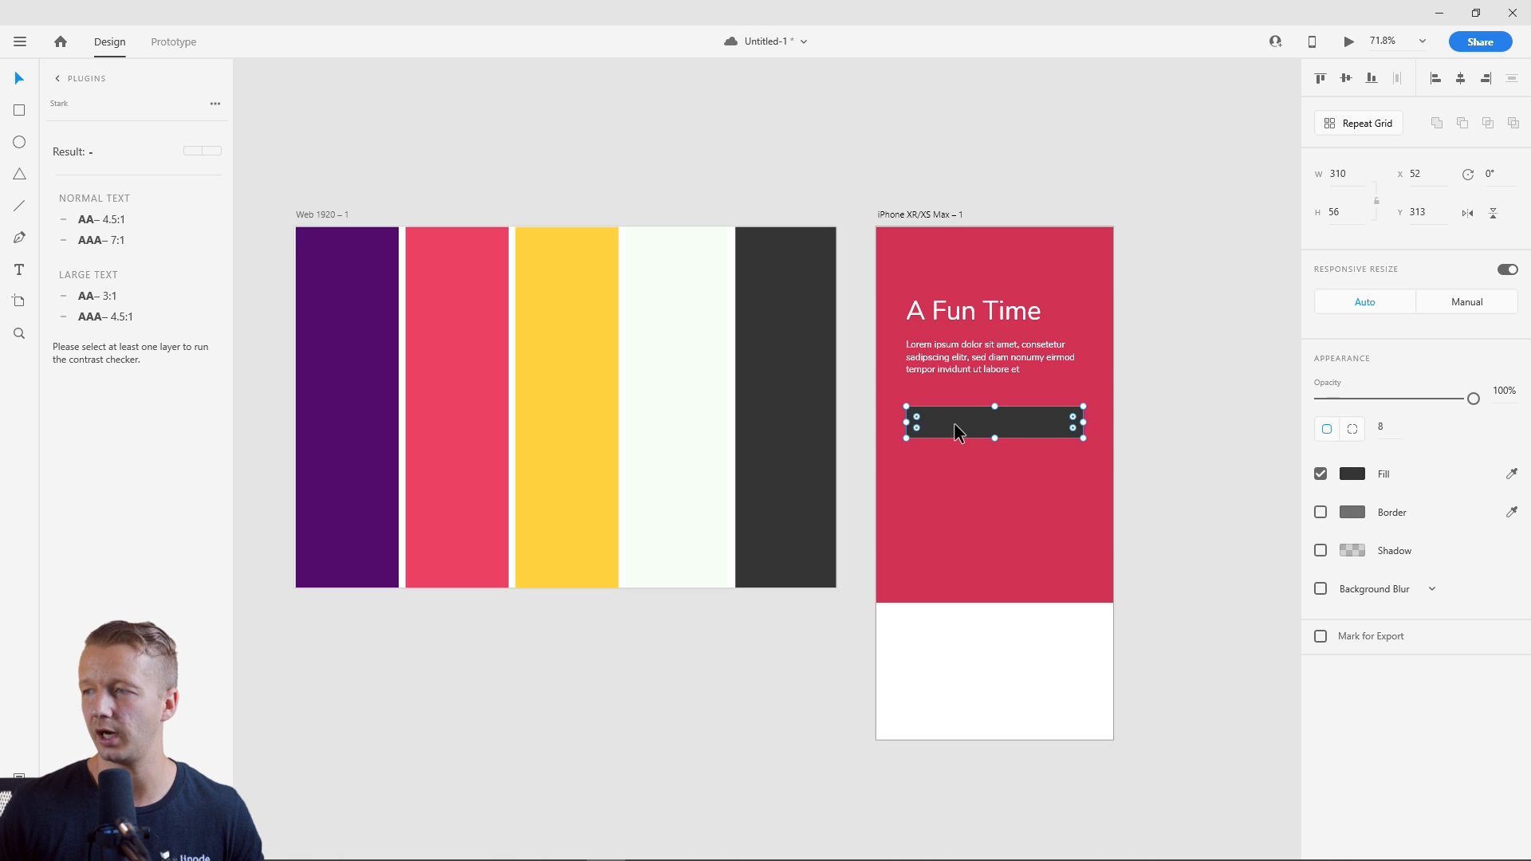
{"action": "left_click", "coordinate": [1511, 474]}
{"action": "left_click", "coordinate": [657, 433]}
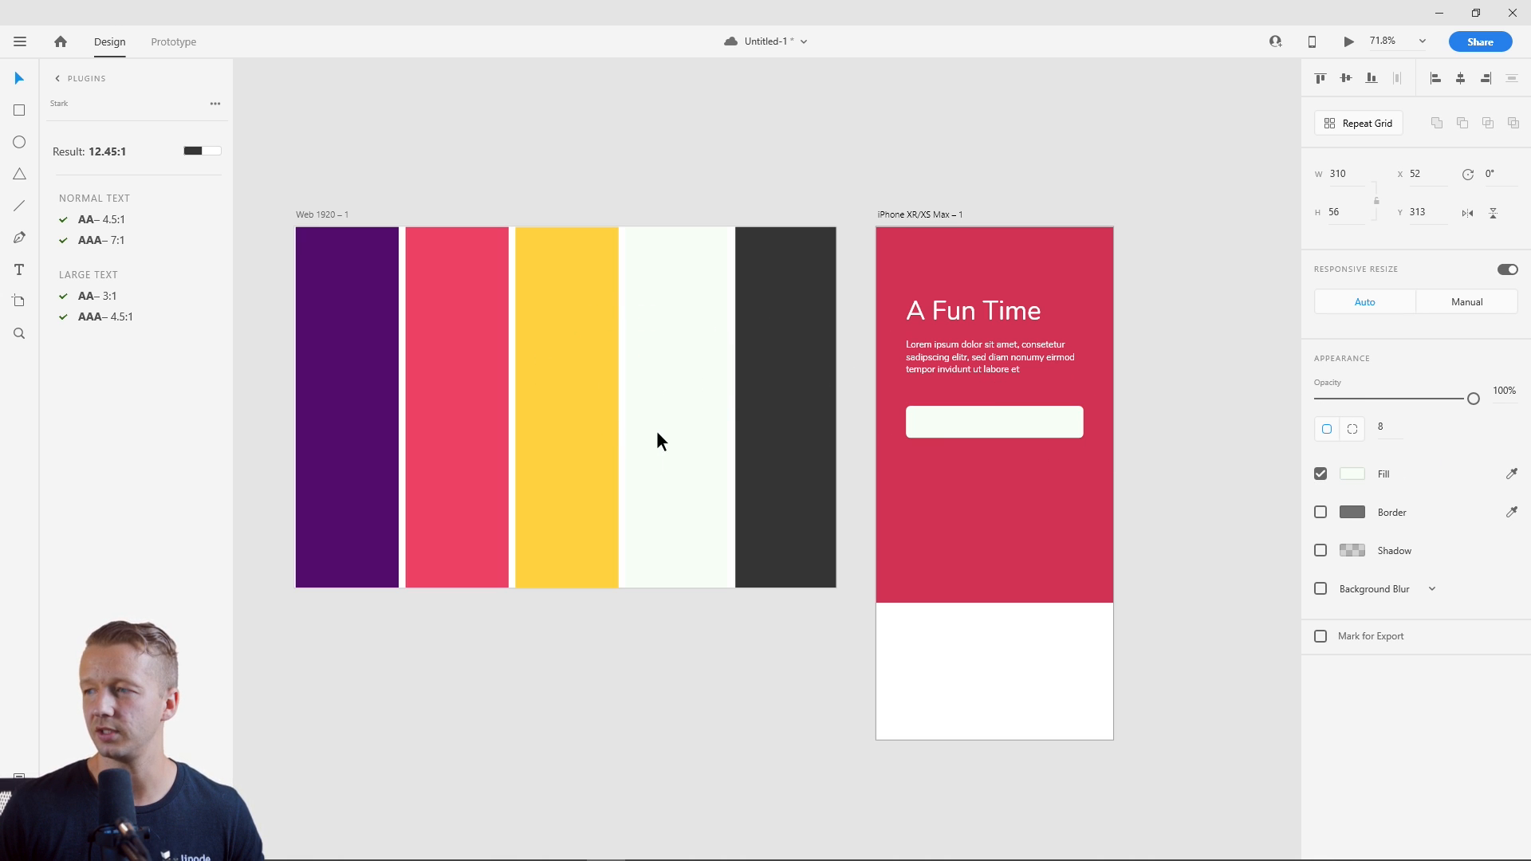
{"action": "left_click", "coordinate": [1511, 474]}
{"action": "left_click", "coordinate": [590, 425]}
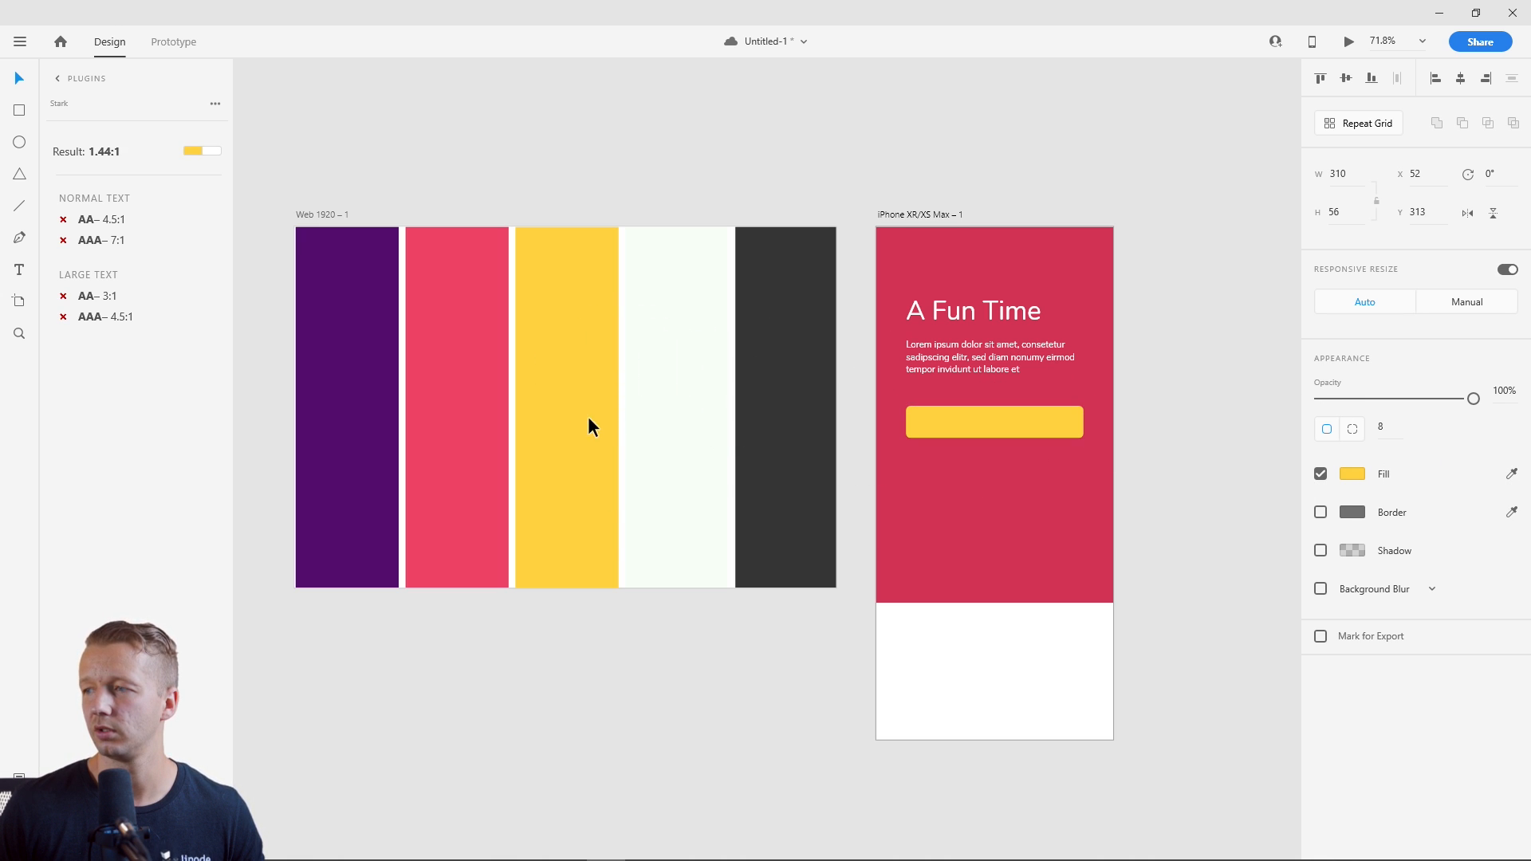
{"action": "left_click", "coordinate": [650, 76]}
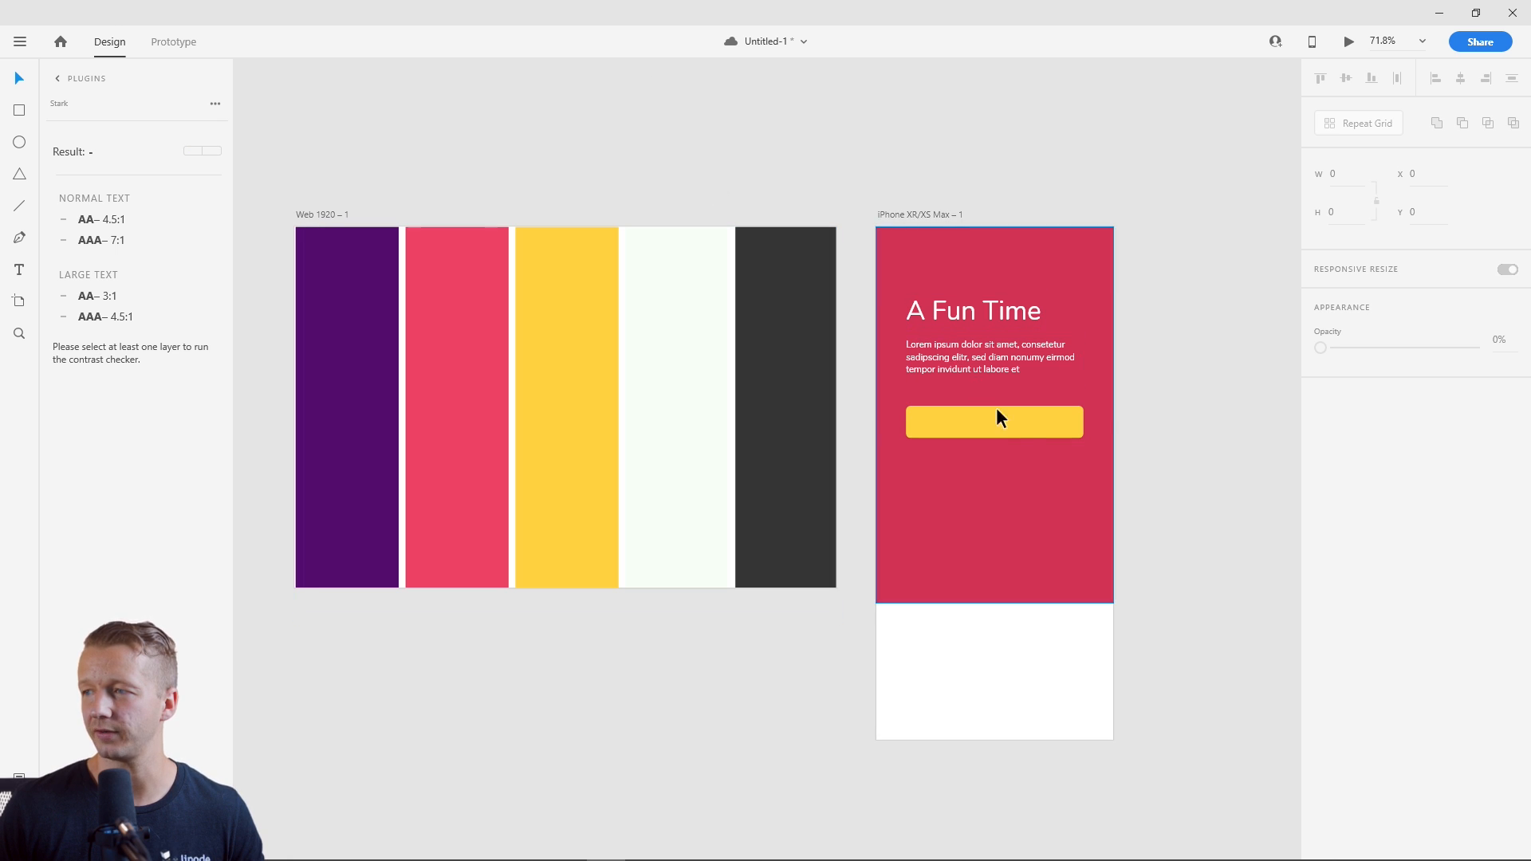
Try the palette's dark purple as the button shape's fill.
{"action": "left_click", "coordinate": [1032, 438]}
{"action": "left_click", "coordinate": [1035, 414]}
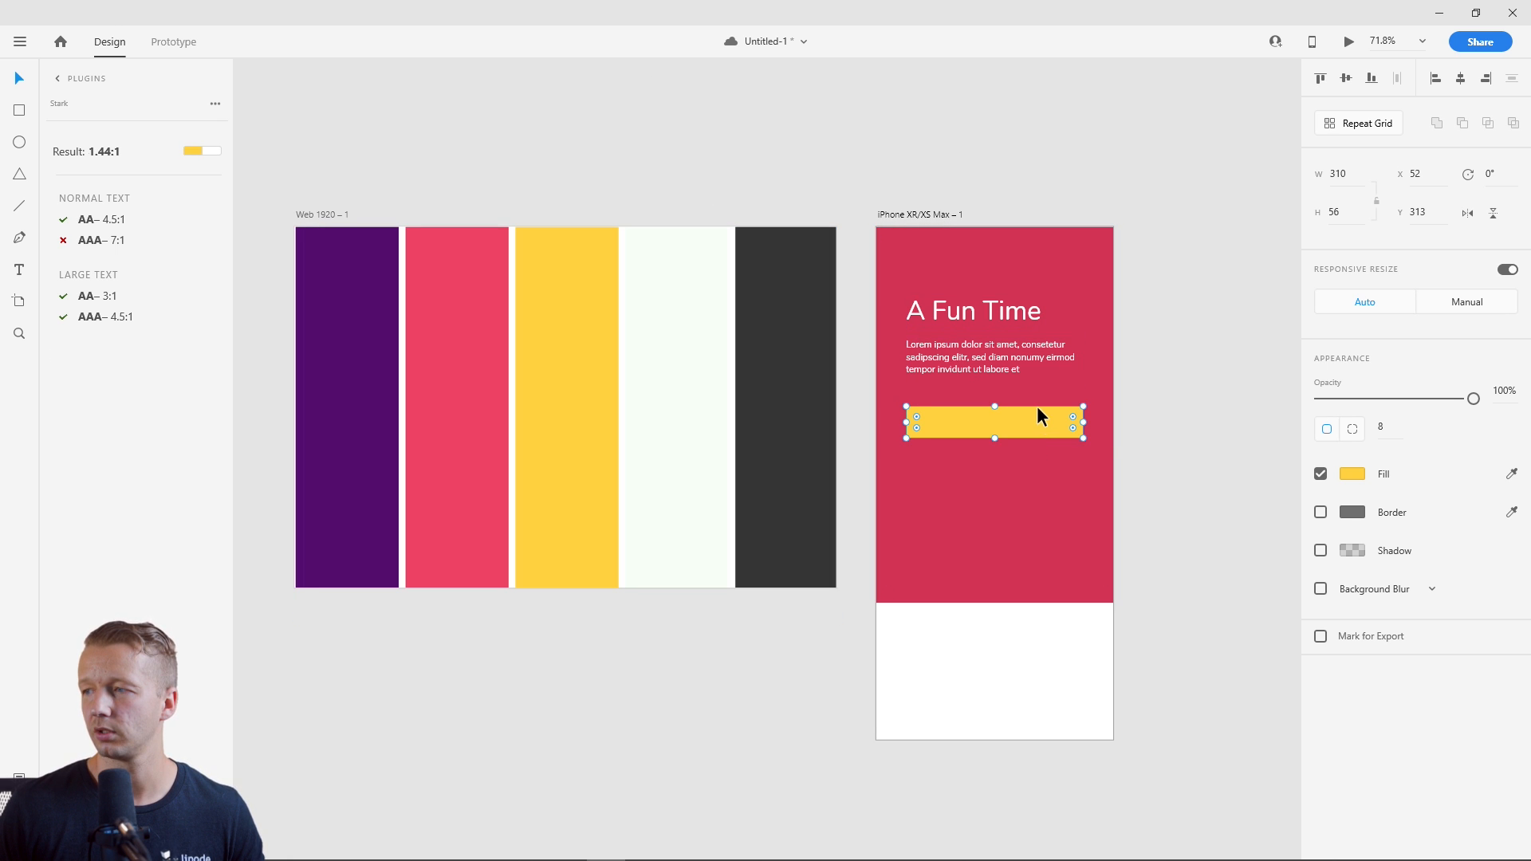
{"action": "left_click", "coordinate": [1511, 473]}
{"action": "left_click", "coordinate": [380, 416]}
{"action": "left_click", "coordinate": [660, 704]}
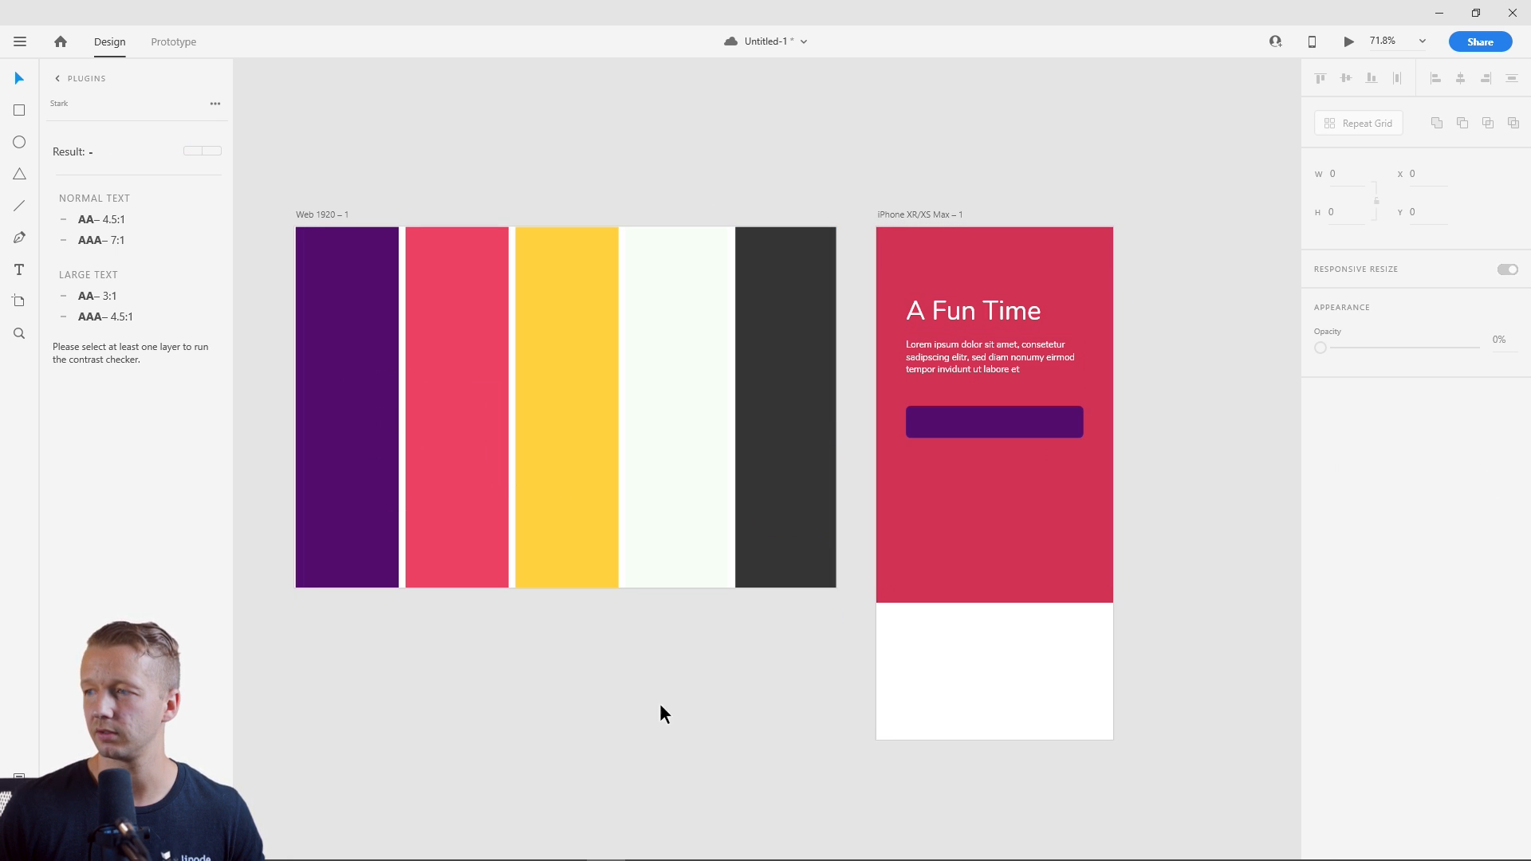
Check the contrast between the purple button and the red mockup background with Stark.
{"action": "left_click", "coordinate": [973, 434]}
{"action": "left_click", "coordinate": [969, 422]}
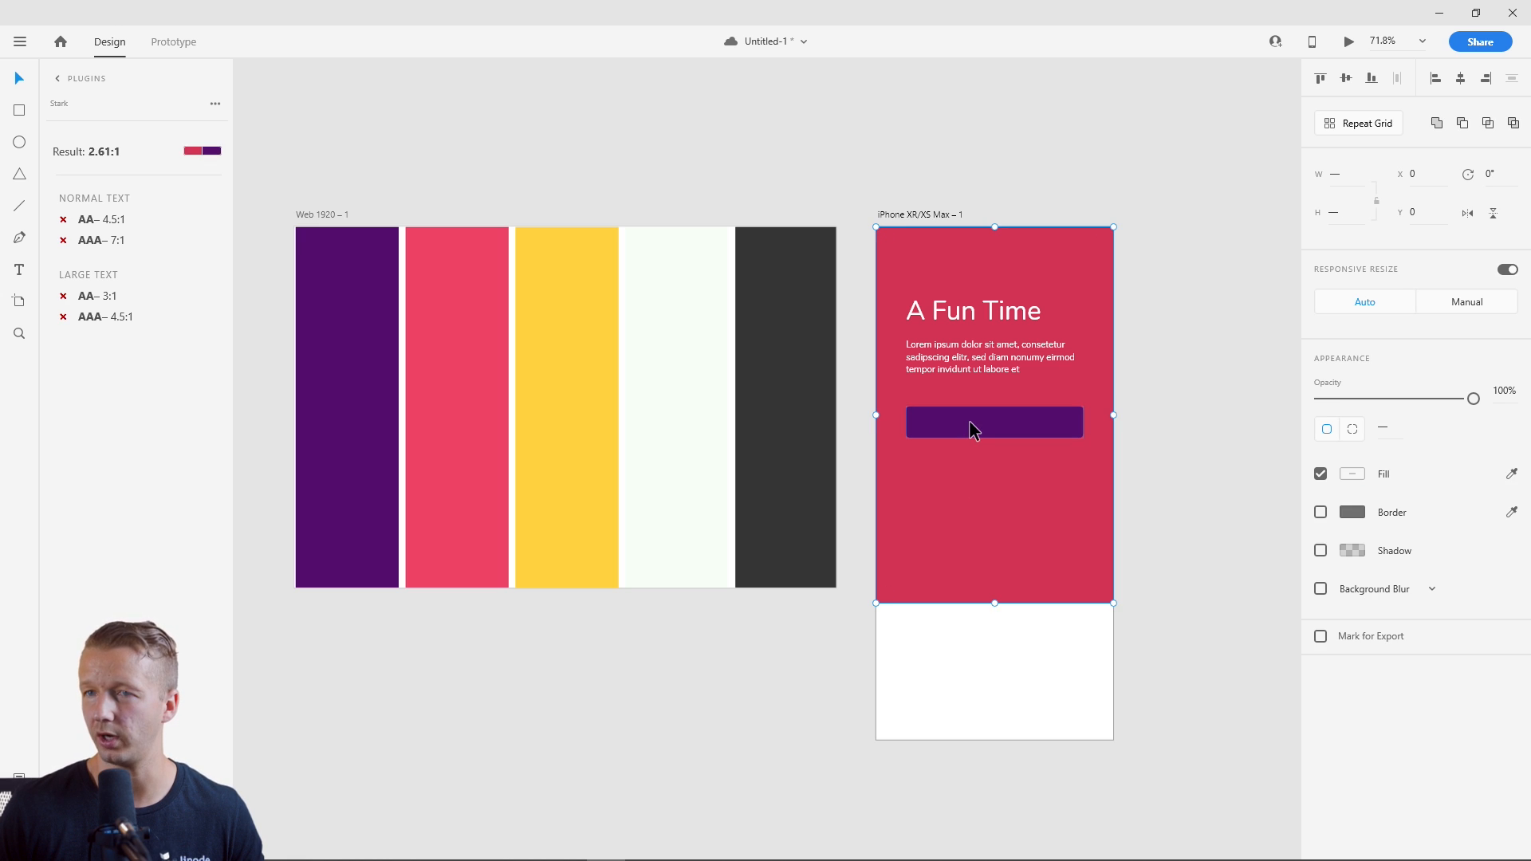
{"action": "left_click", "coordinate": [1166, 448]}
Fill the button shape with the palette's pale mint and adjust the colour to the pale yellow #FCFFE3.
{"action": "left_click", "coordinate": [991, 420]}
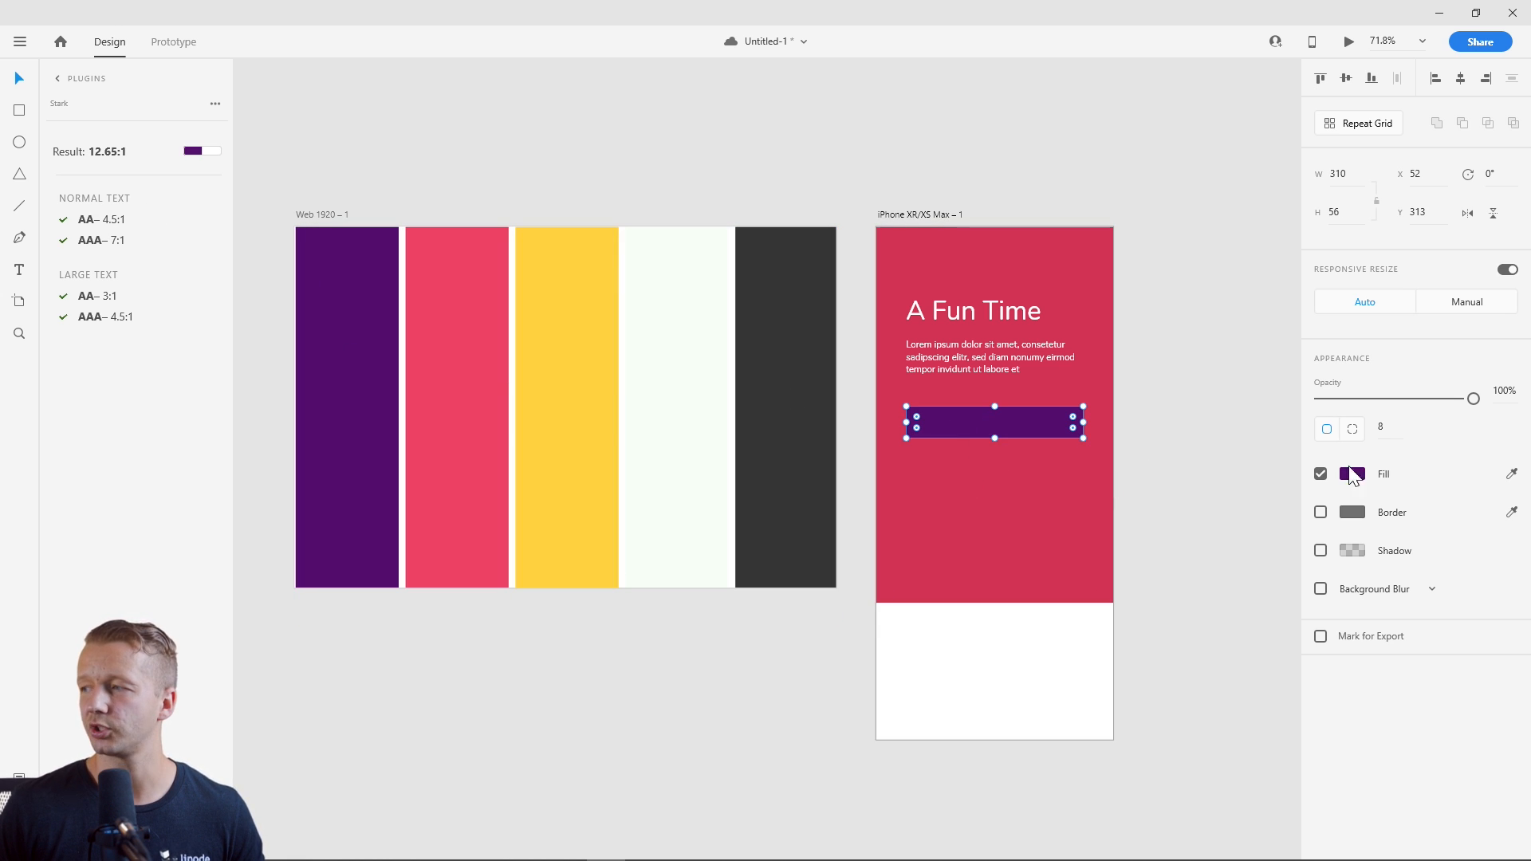
{"action": "left_click", "coordinate": [1511, 474]}
{"action": "left_click", "coordinate": [698, 381]}
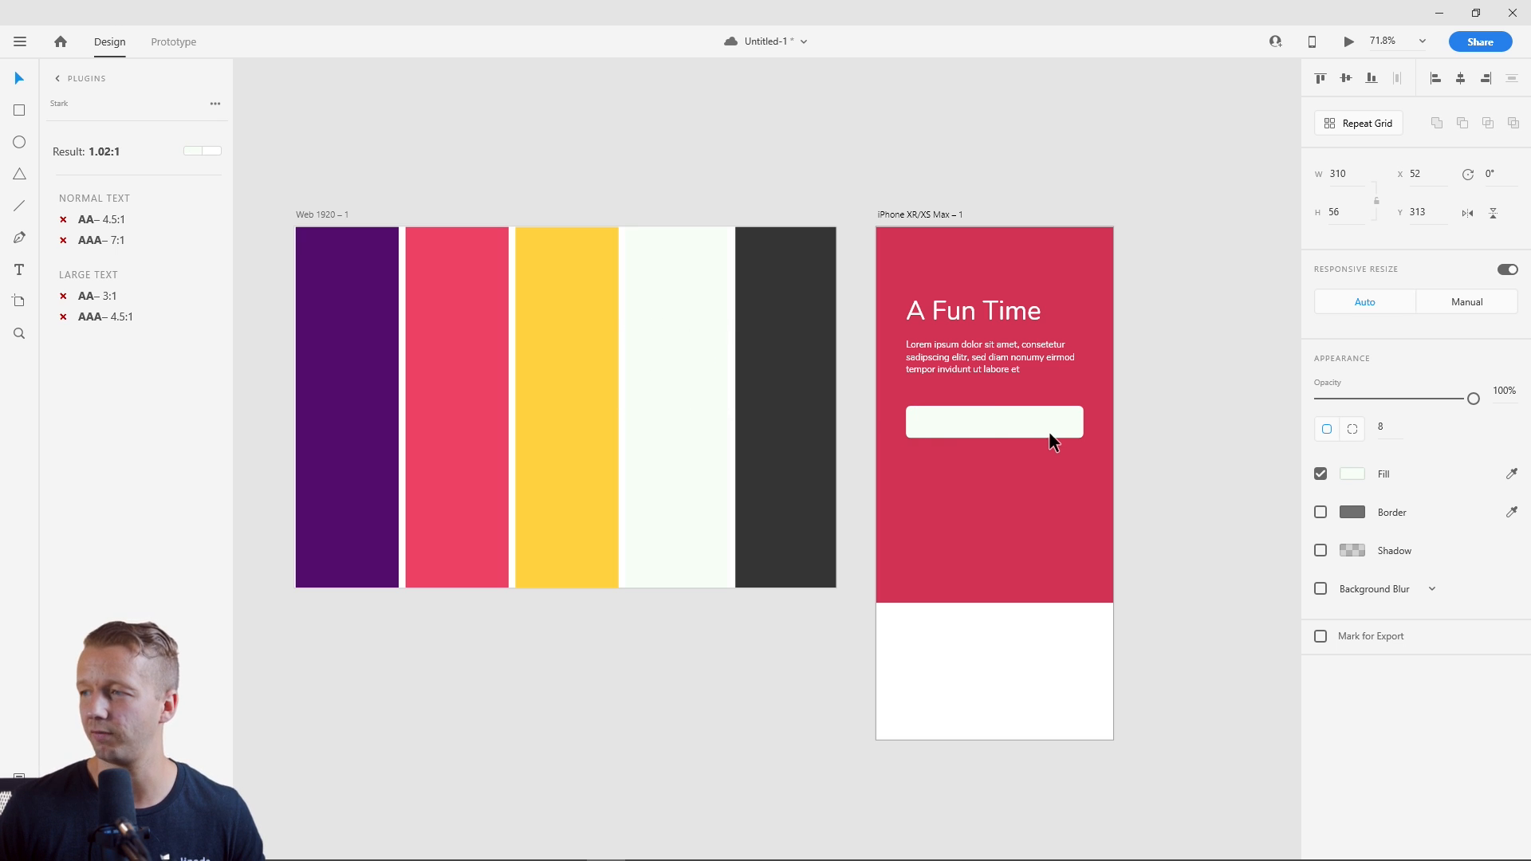
{"action": "left_click", "coordinate": [1352, 474]}
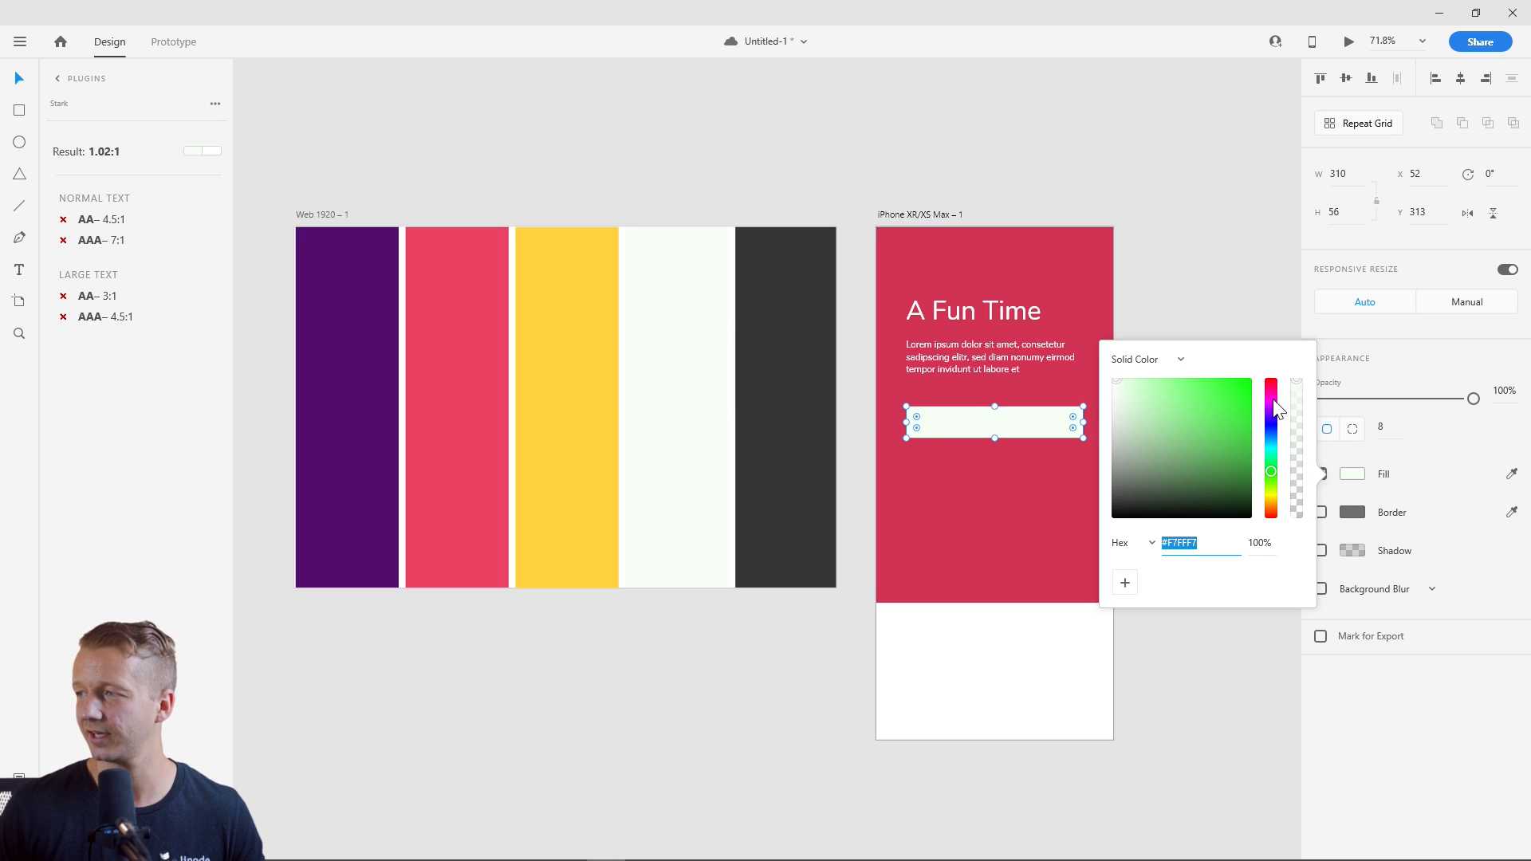
{"action": "left_click_drag", "start_coordinate": [1274, 408], "coordinate": [1271, 356]}
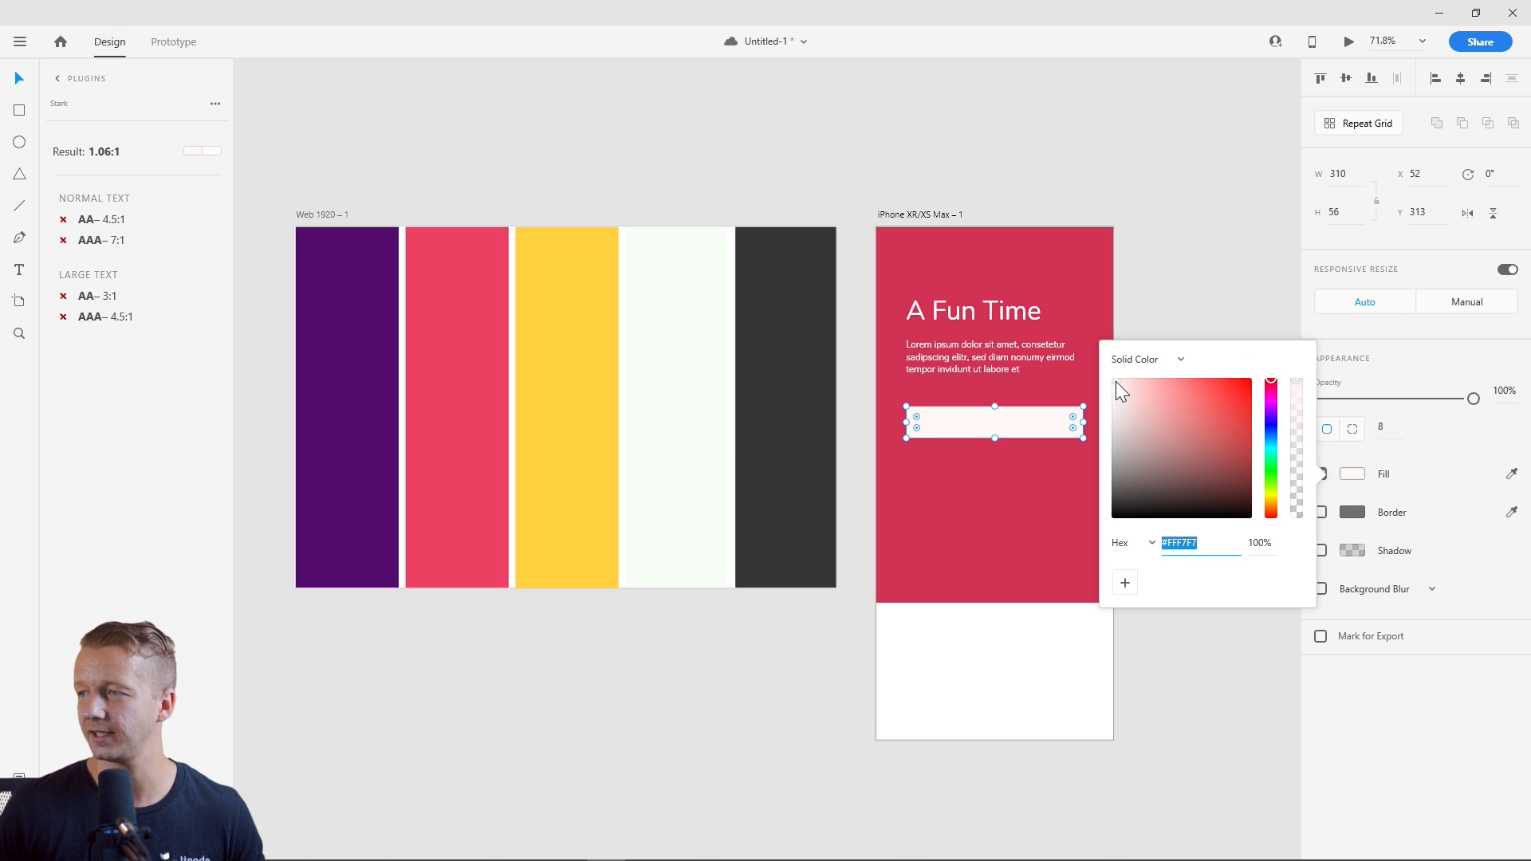
{"action": "left_click", "coordinate": [1271, 492]}
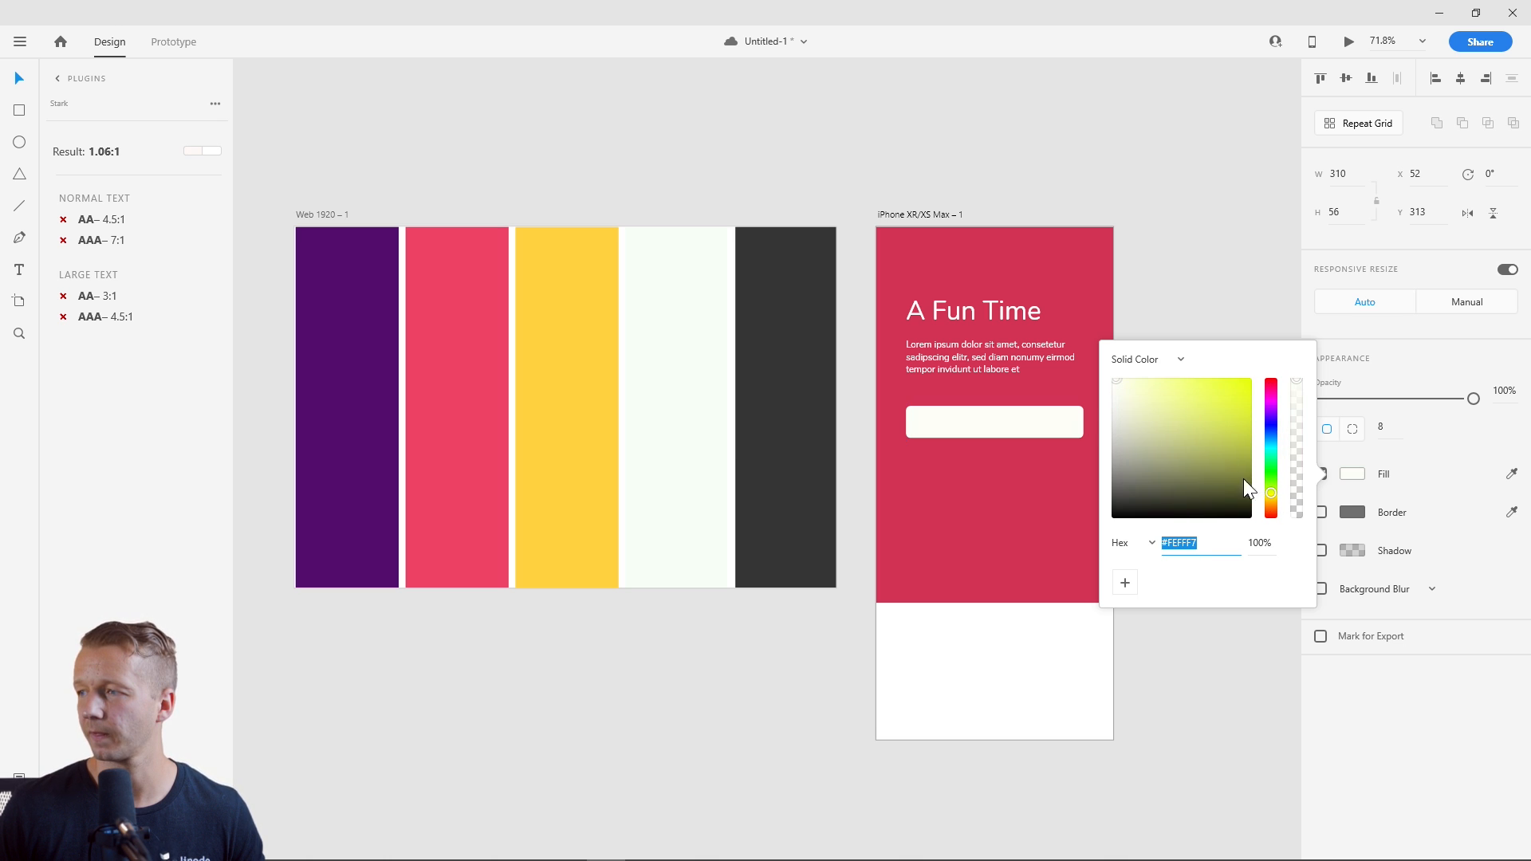
{"action": "left_click_drag", "start_coordinate": [1123, 385], "coordinate": [1126, 377]}
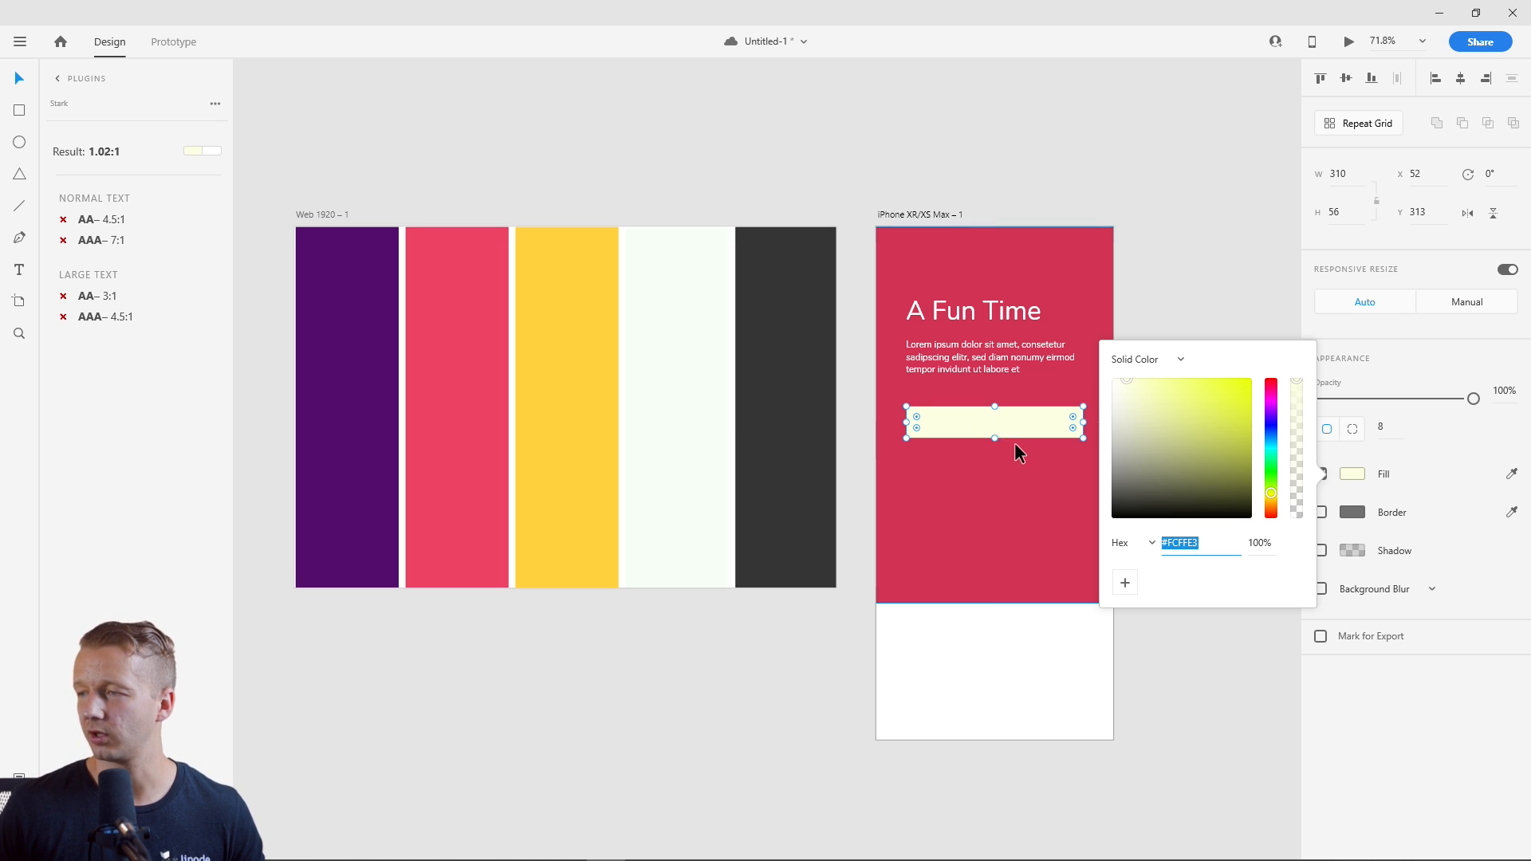
Examine the pale yellow button up close and from afar against the red mockup background.
{"action": "scroll", "coordinate": [1017, 442], "scroll_direction": "up", "scroll_amount": 5}
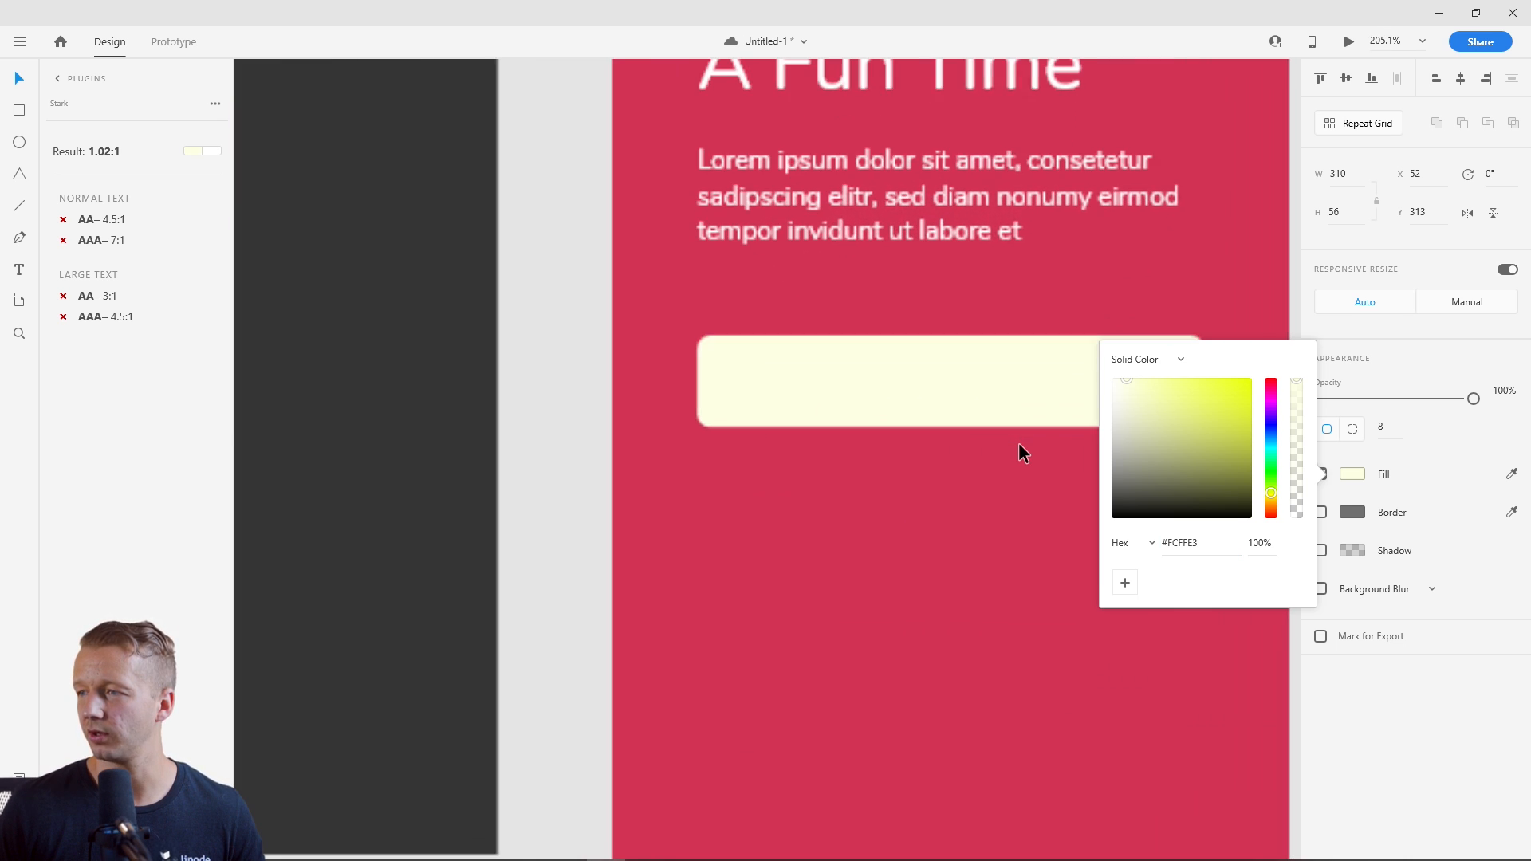
{"action": "left_click", "coordinate": [758, 348]}
{"action": "left_click", "coordinate": [565, 332]}
{"action": "left_click", "coordinate": [843, 397]}
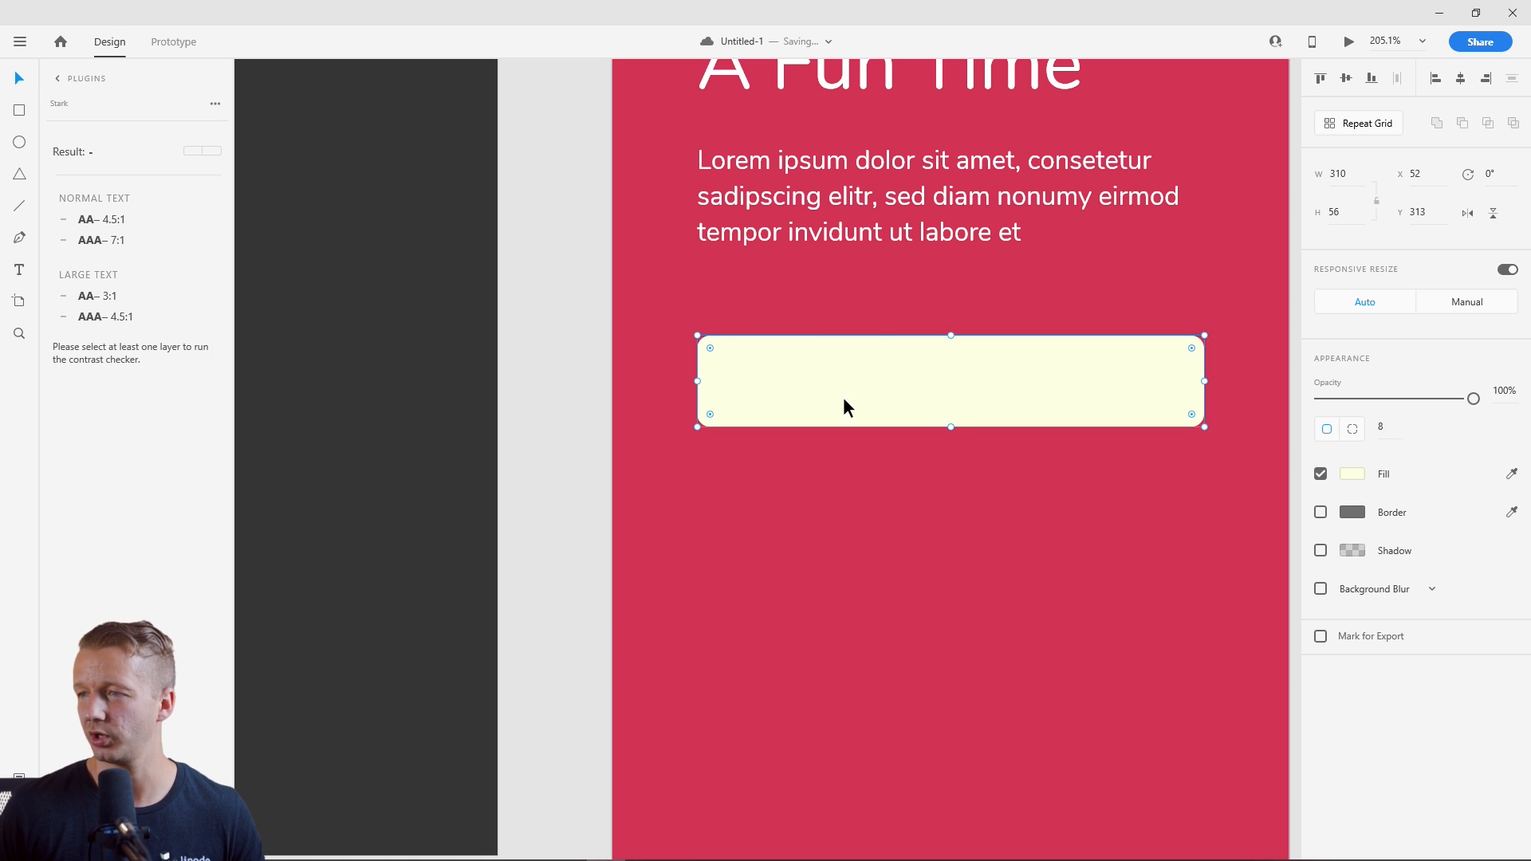
{"action": "left_click", "coordinate": [702, 323]}
{"action": "scroll", "coordinate": [801, 311], "scroll_direction": "down", "scroll_amount": 6}
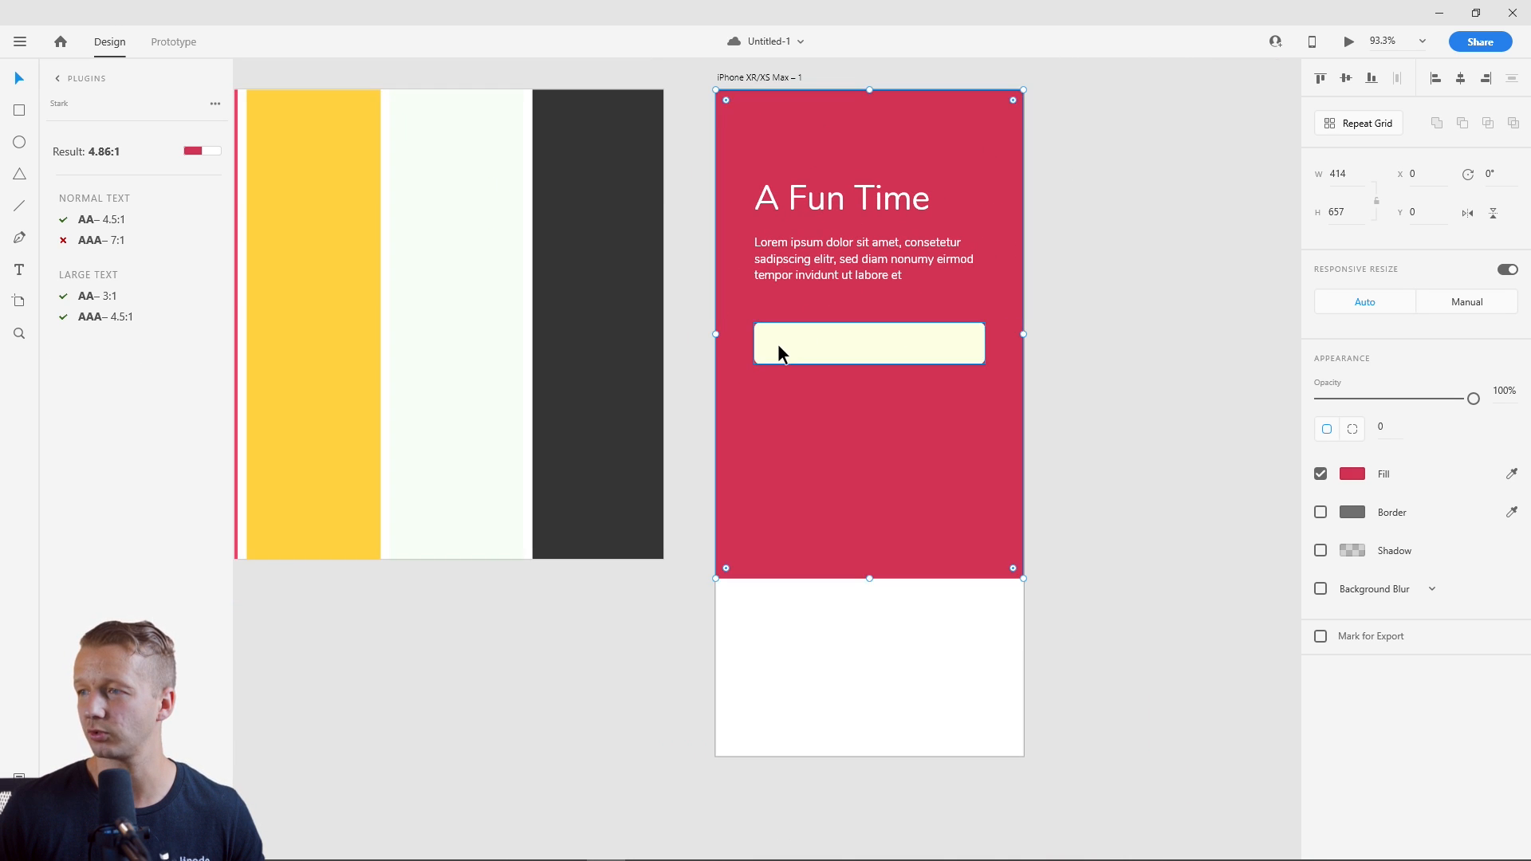
{"action": "left_click", "coordinate": [832, 344]}
{"action": "left_click", "coordinate": [1015, 352]}
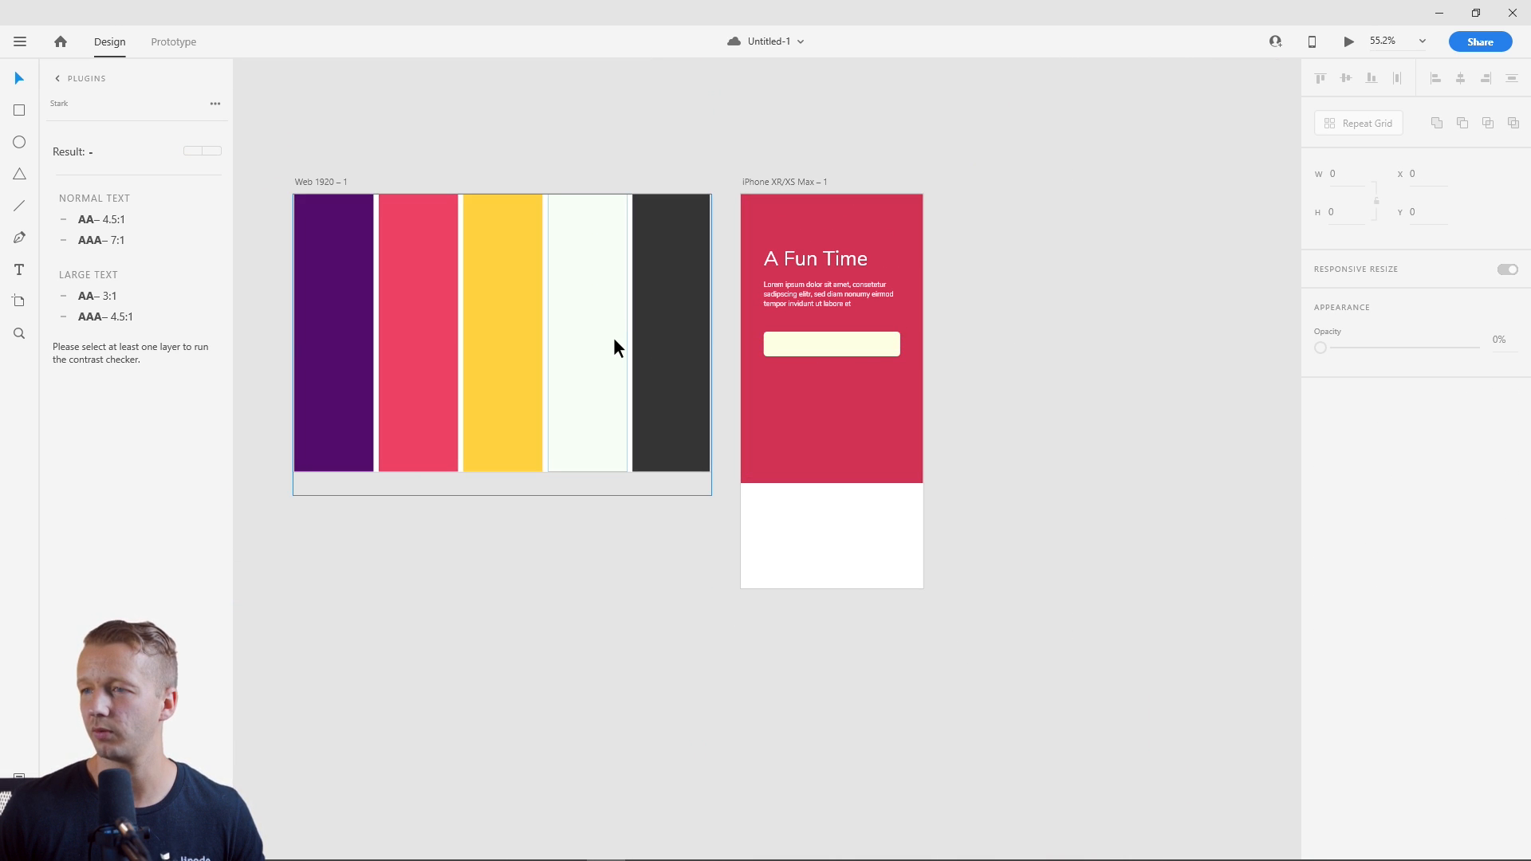
Recolour the palette's pale mint swatch with the pale yellow sampled from the mockup button.
{"action": "left_click", "coordinate": [604, 336]}
{"action": "left_click", "coordinate": [1511, 474]}
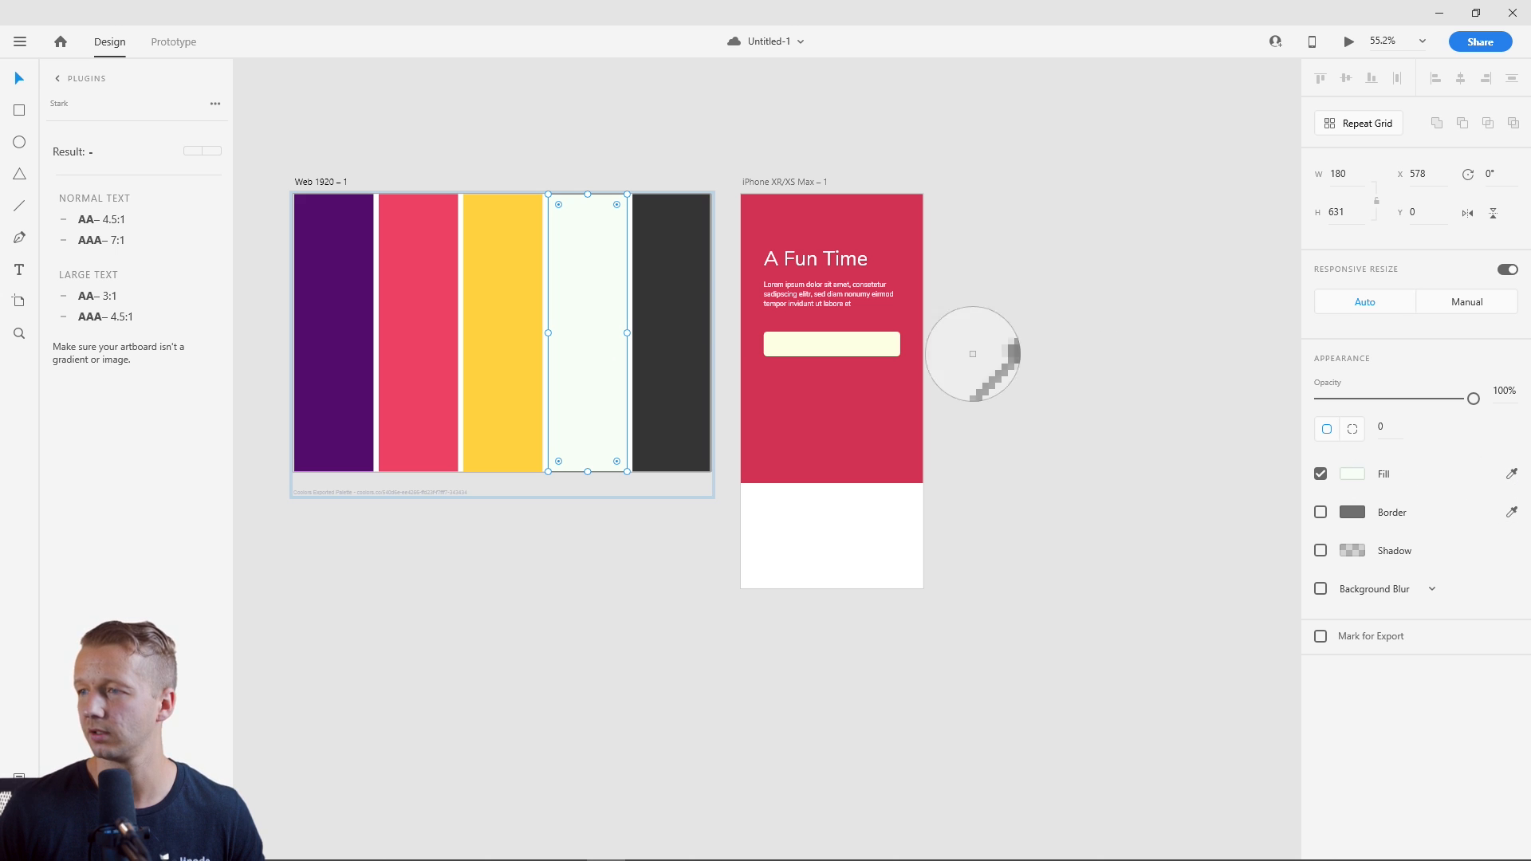
{"action": "left_click", "coordinate": [828, 339]}
{"action": "left_click", "coordinate": [1020, 361]}
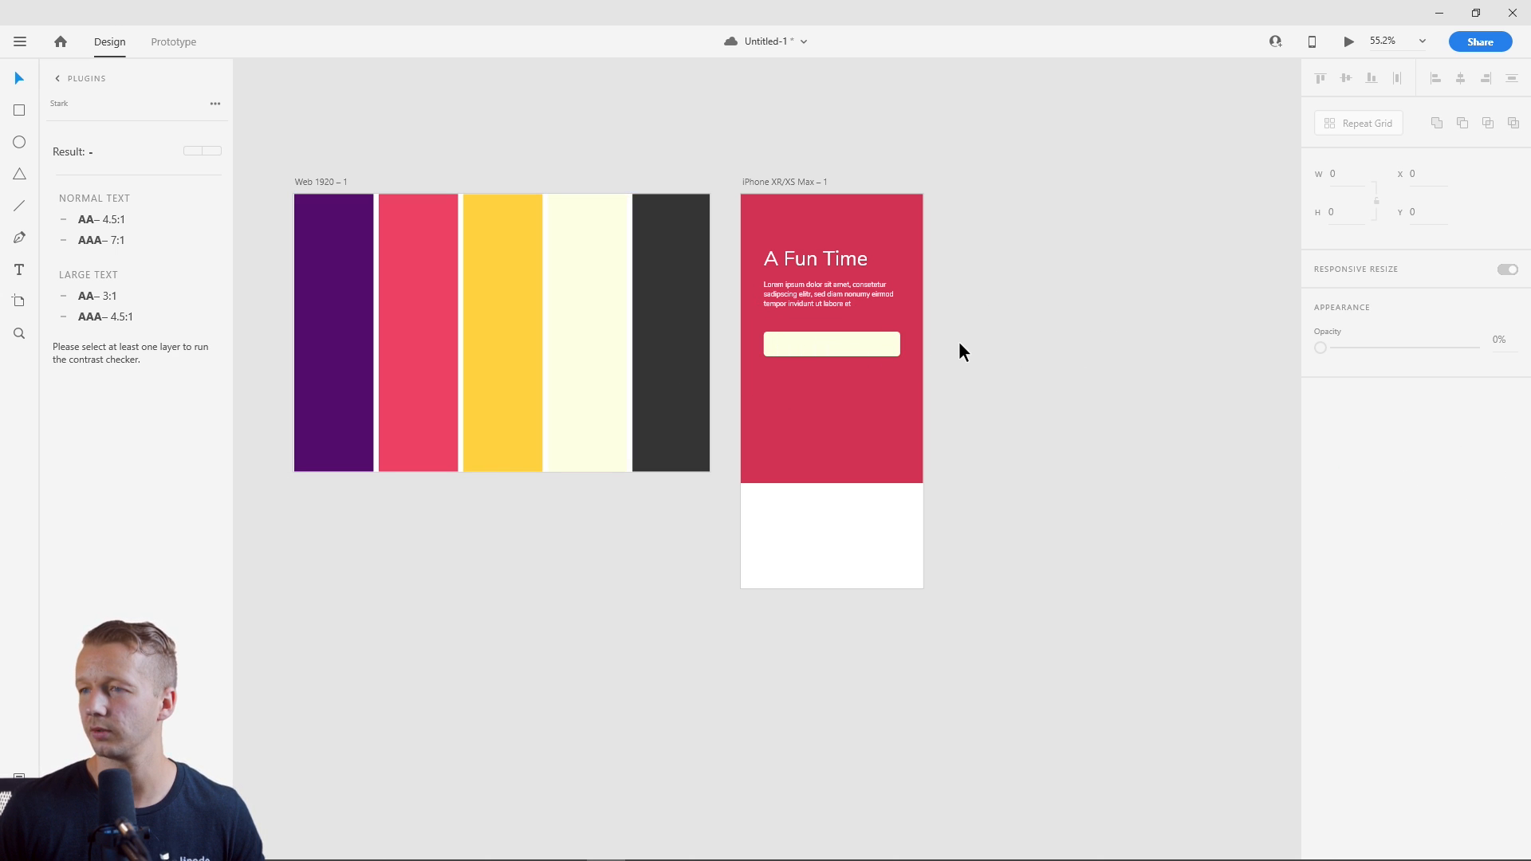
Add a centred "Let's go!" label in a text box about 310 by 32 over the pale yellow button.
{"action": "scroll", "coordinate": [959, 342], "scroll_direction": "up", "scroll_amount": 5}
{"action": "left_click_drag", "start_coordinate": [952, 325], "coordinate": [1097, 352]}
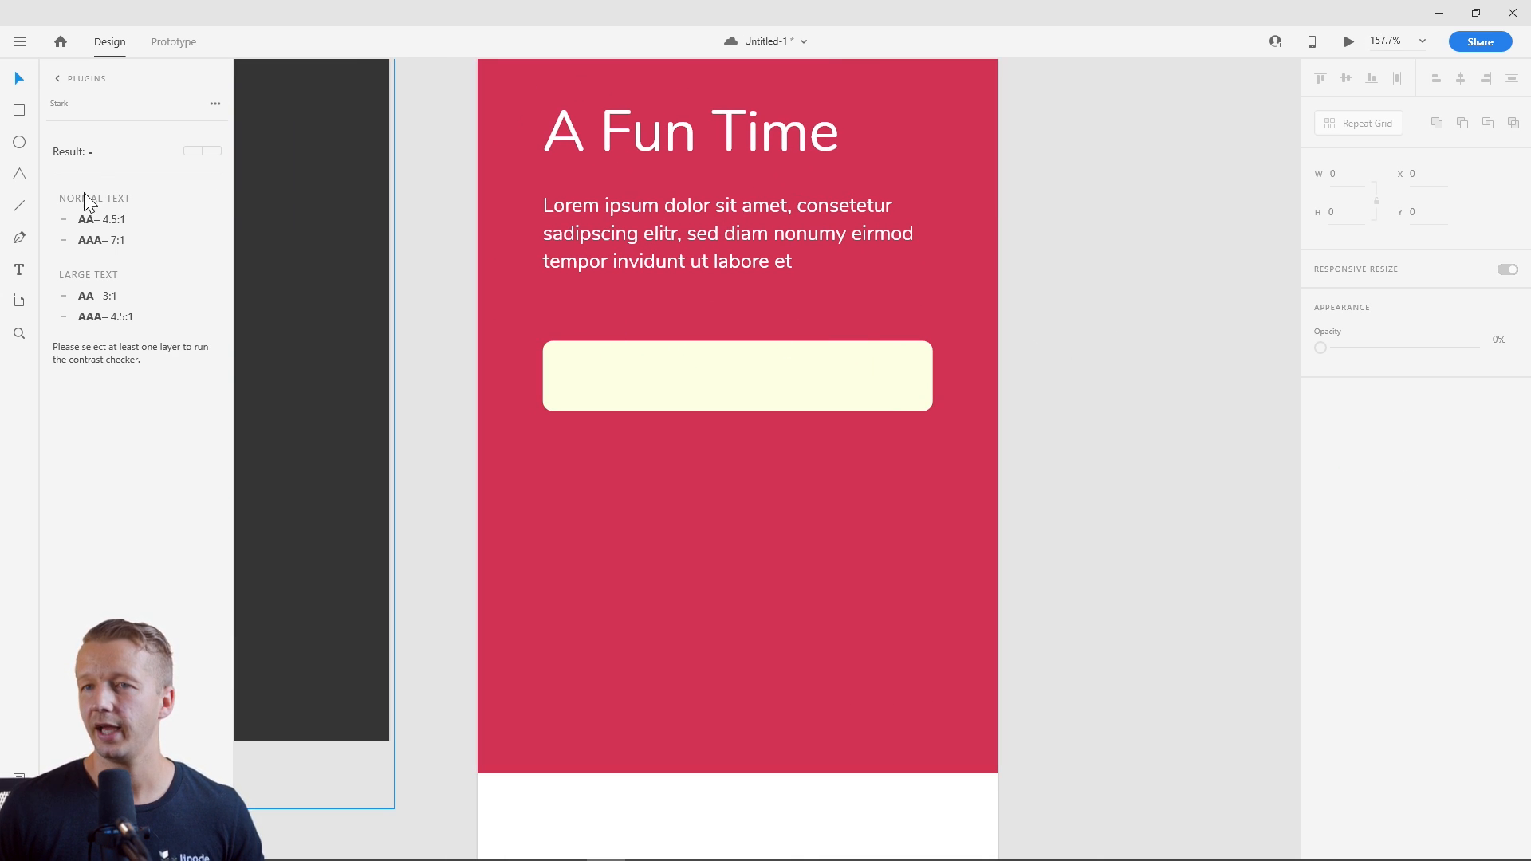
{"action": "left_click", "coordinate": [19, 269]}
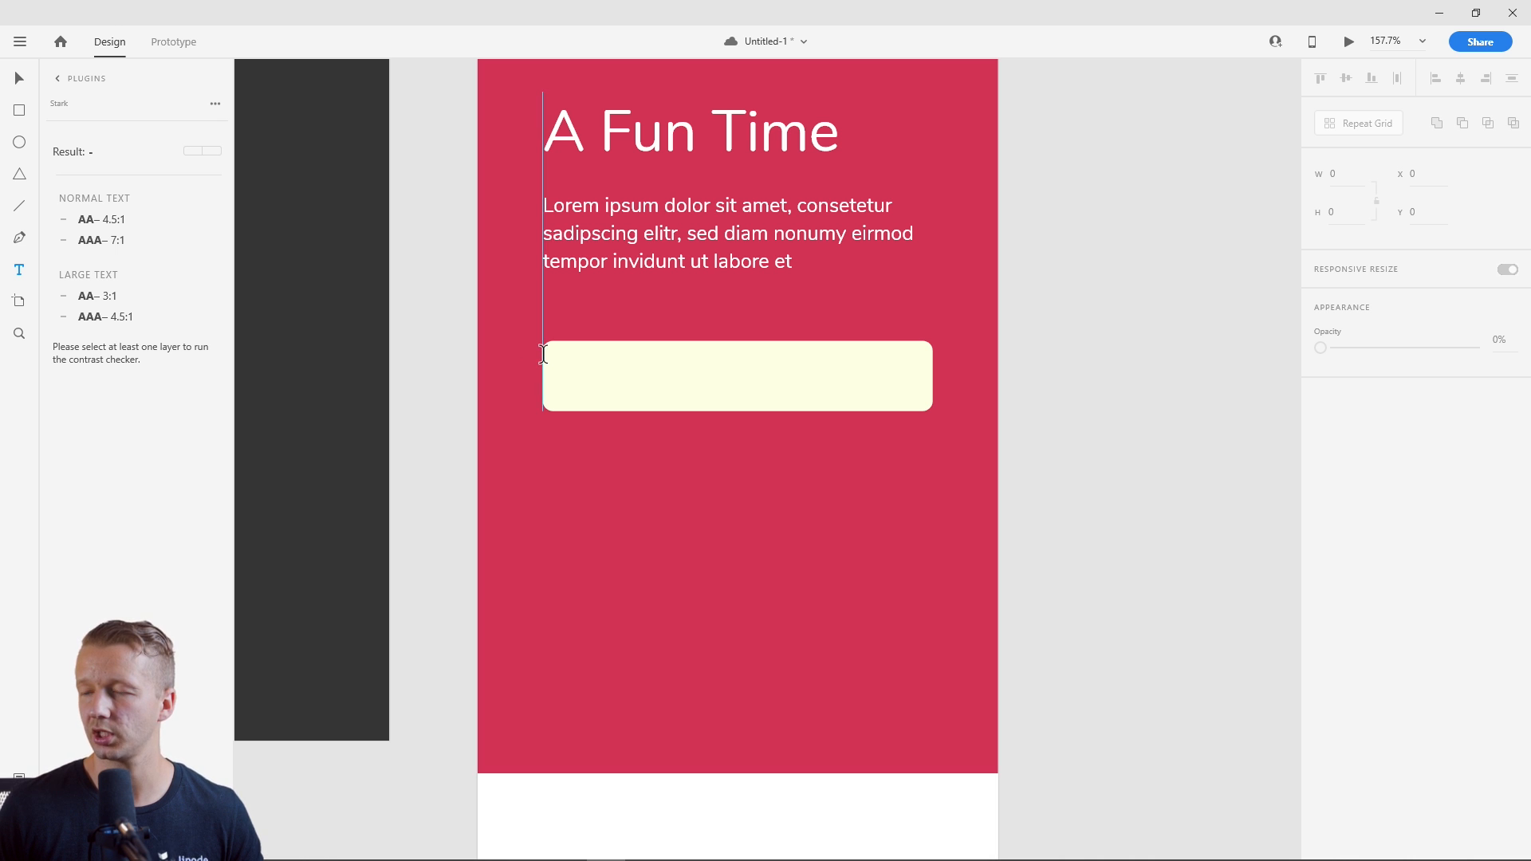
{"action": "left_click_drag", "start_coordinate": [543, 355], "coordinate": [931, 396]}
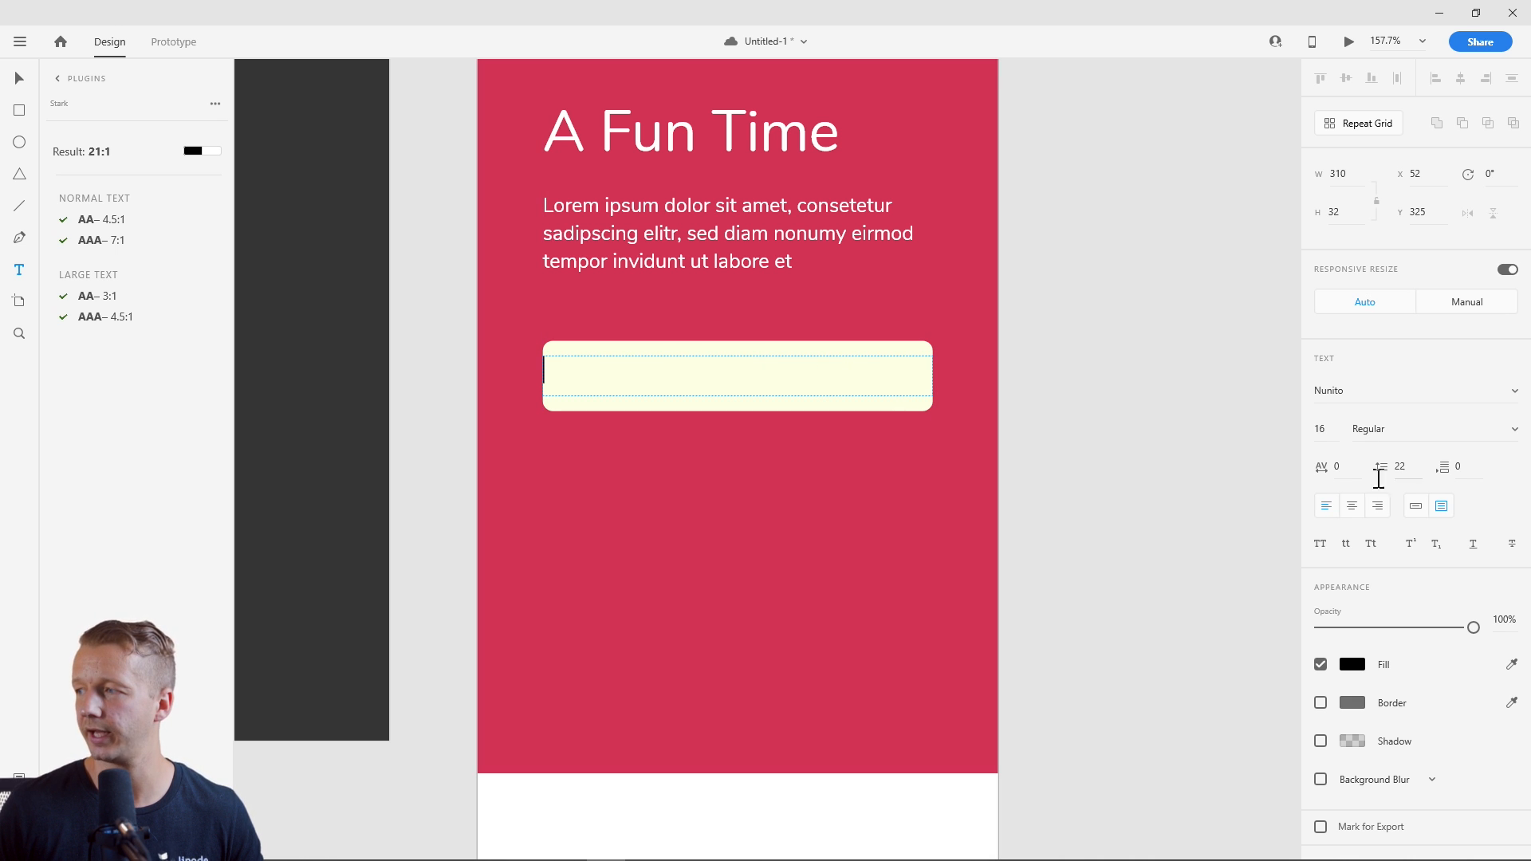
{"action": "left_click", "coordinate": [1346, 509]}
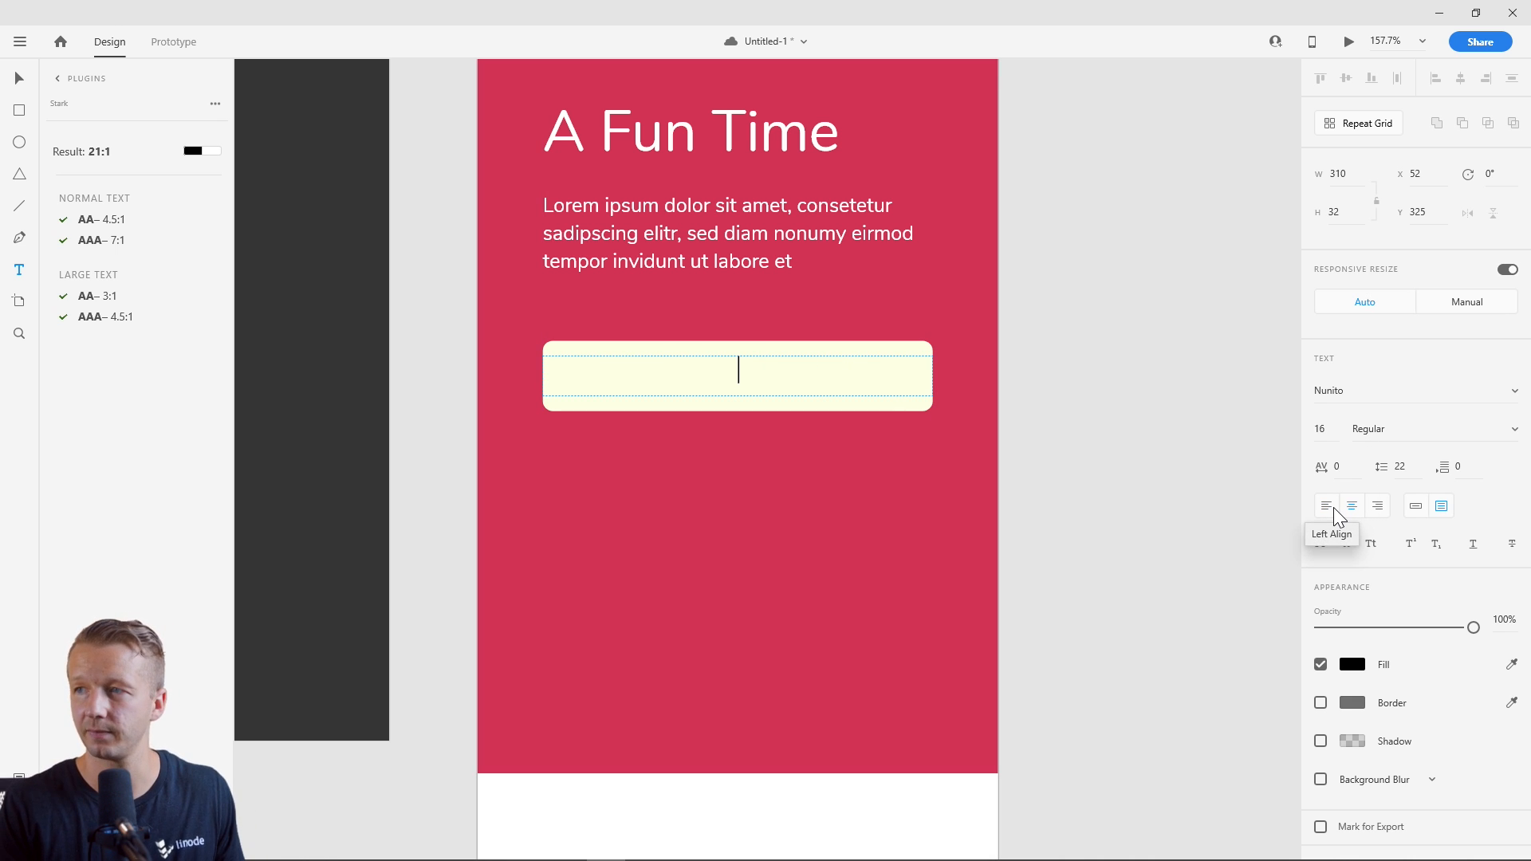
{"action": "type", "text": "Let's go!"}
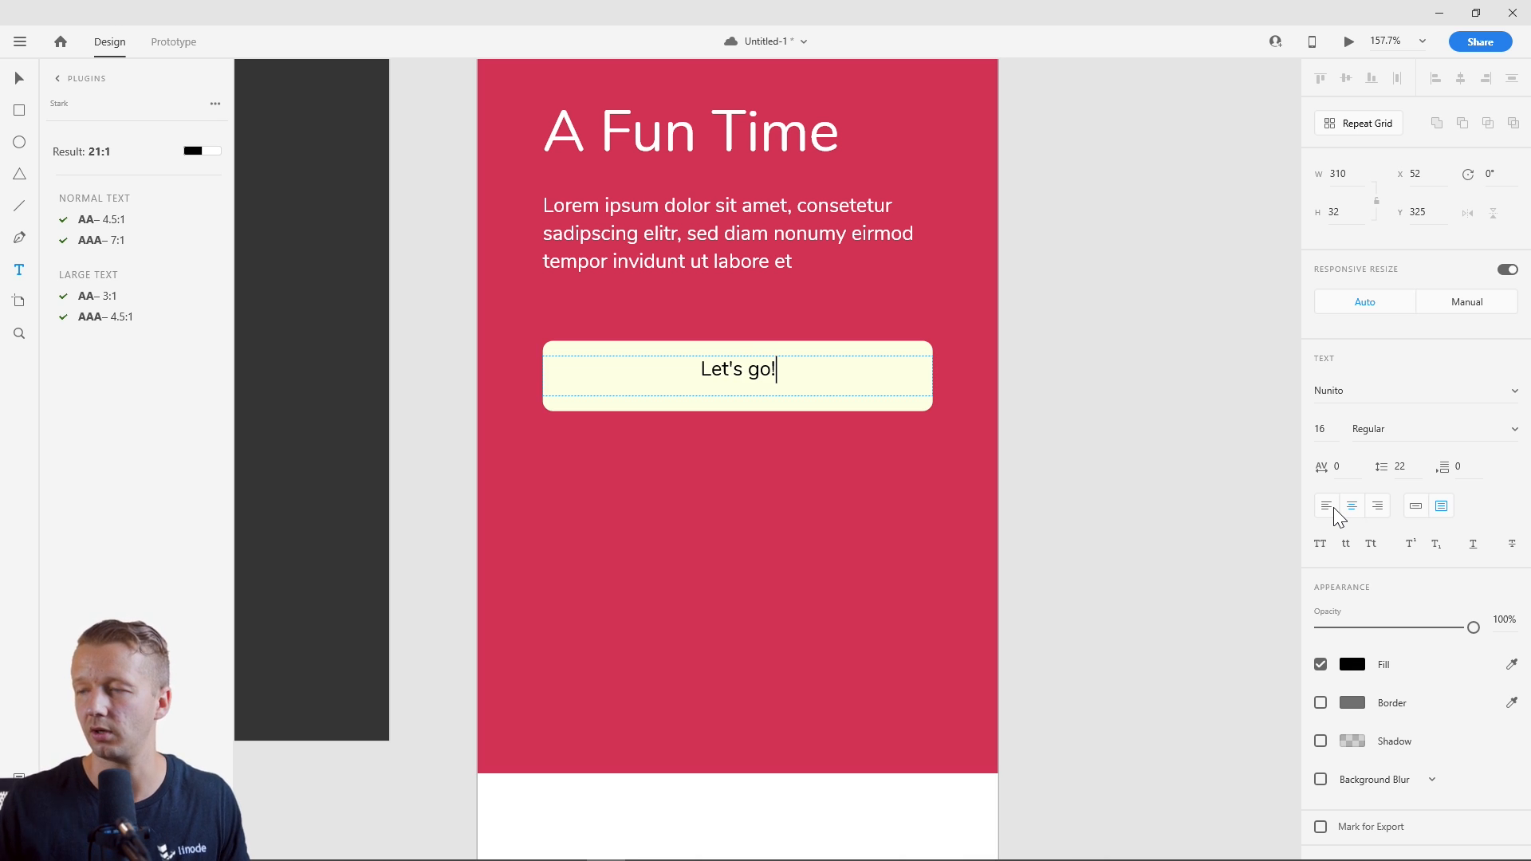
{"action": "left_click", "coordinate": [15, 80]}
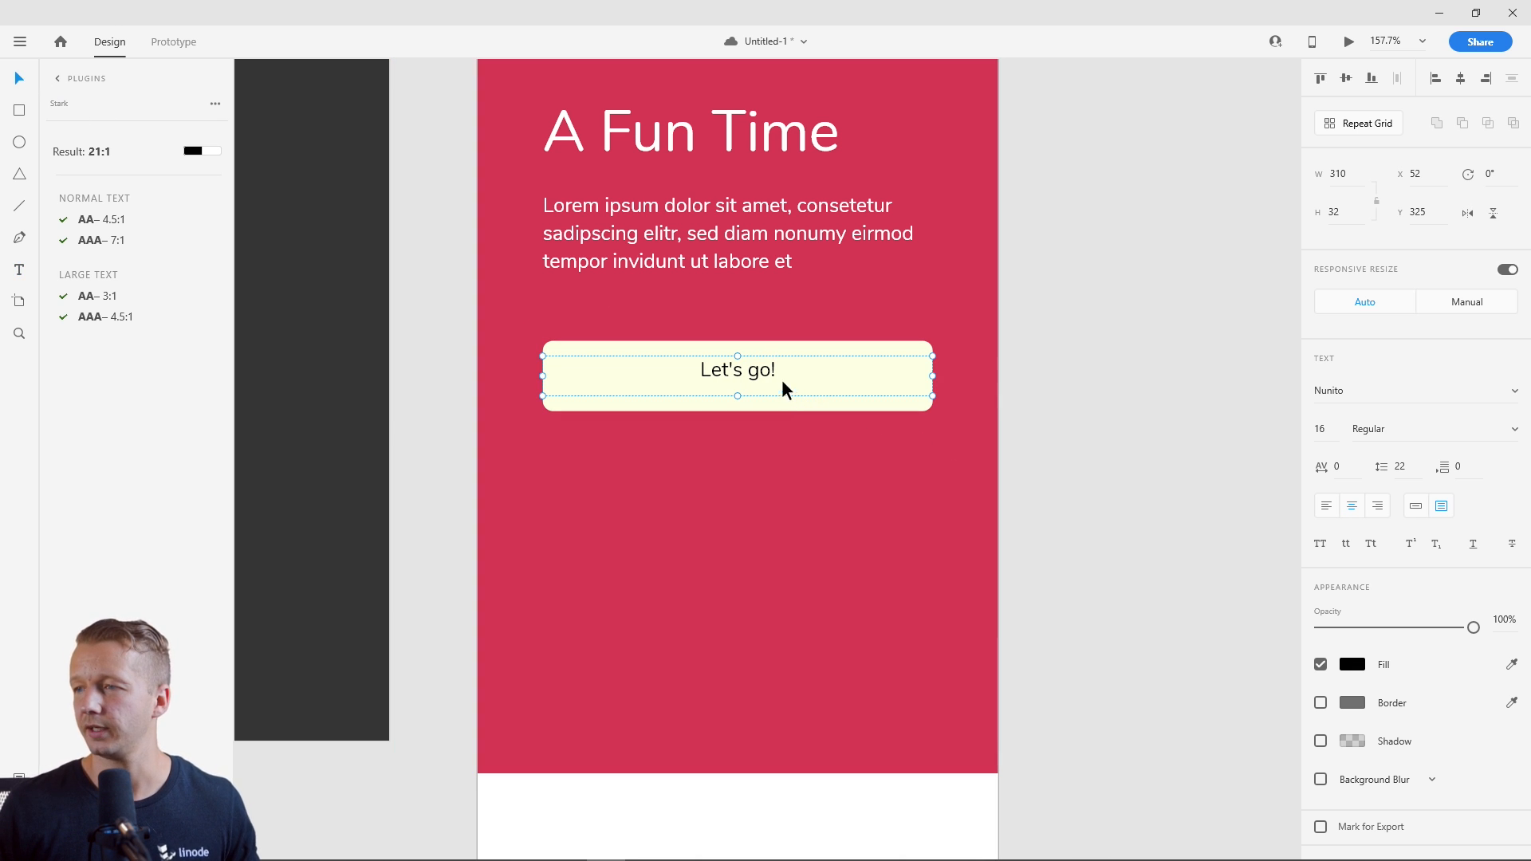
Set the "Let's go!" label to font size 25 and Bold weight.
{"action": "left_click", "coordinate": [1321, 429]}
{"action": "type", "text": "22"}
{"action": "key", "text": "Return"}
{"action": "key", "text": "Up"}
{"action": "key", "text": "Up"}
{"action": "key", "text": "Up"}
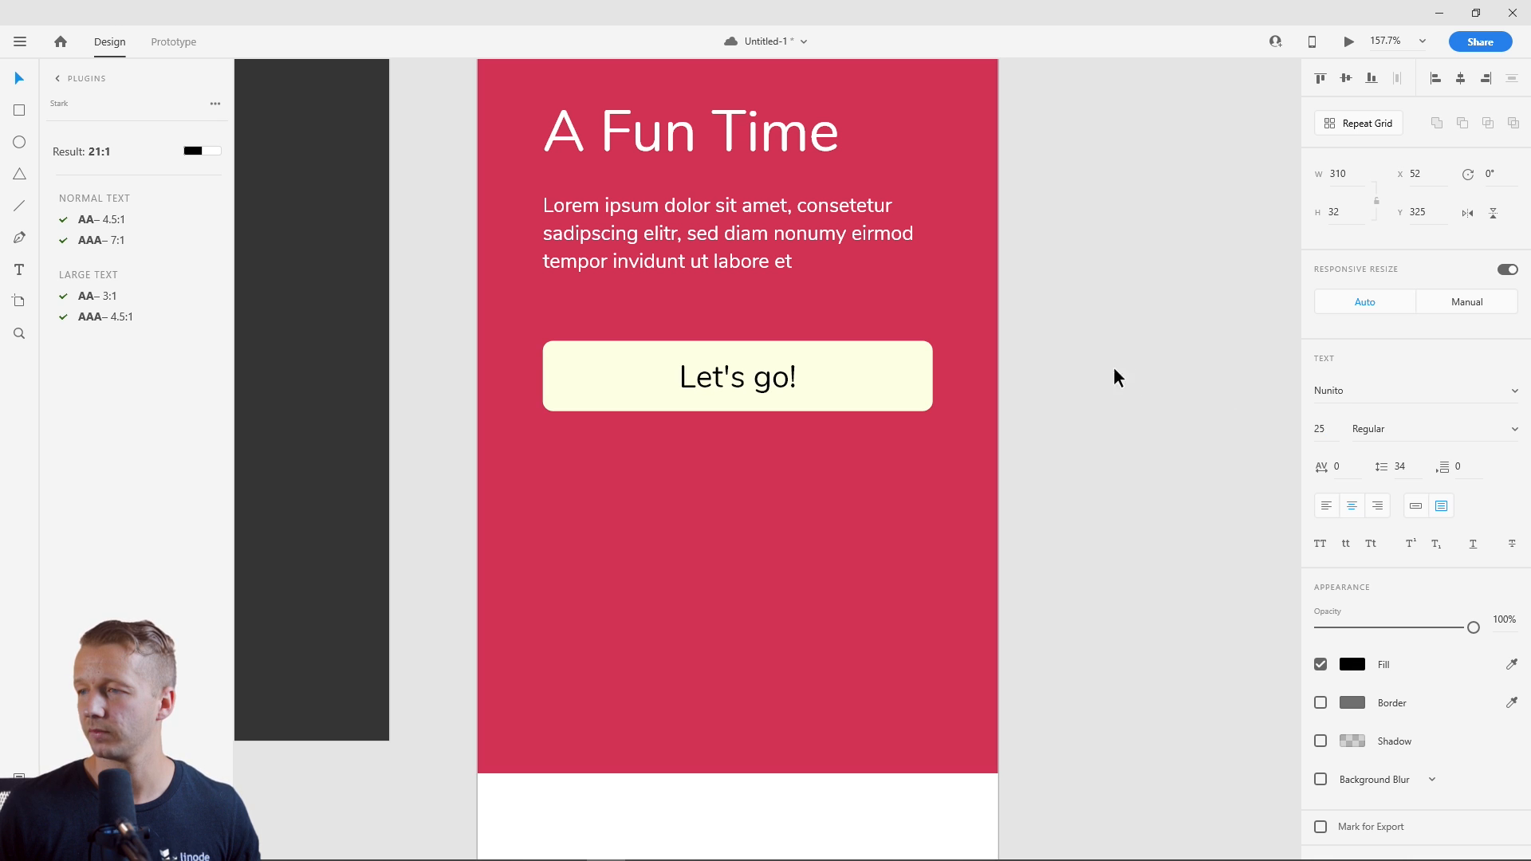
{"action": "left_click", "coordinate": [1503, 434]}
{"action": "left_click", "coordinate": [1364, 459]}
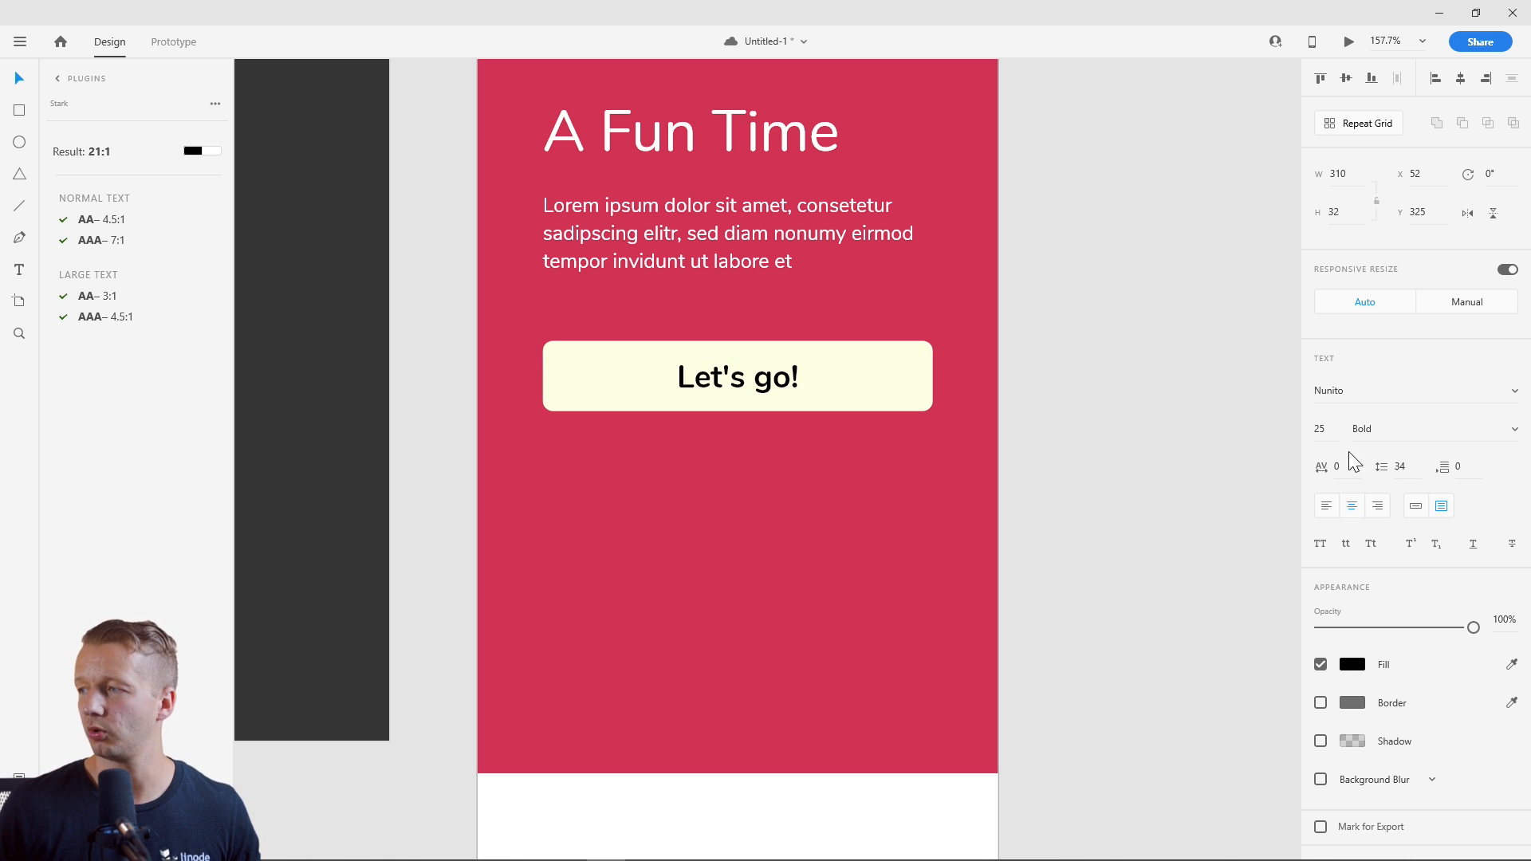
{"action": "left_click", "coordinate": [1154, 368]}
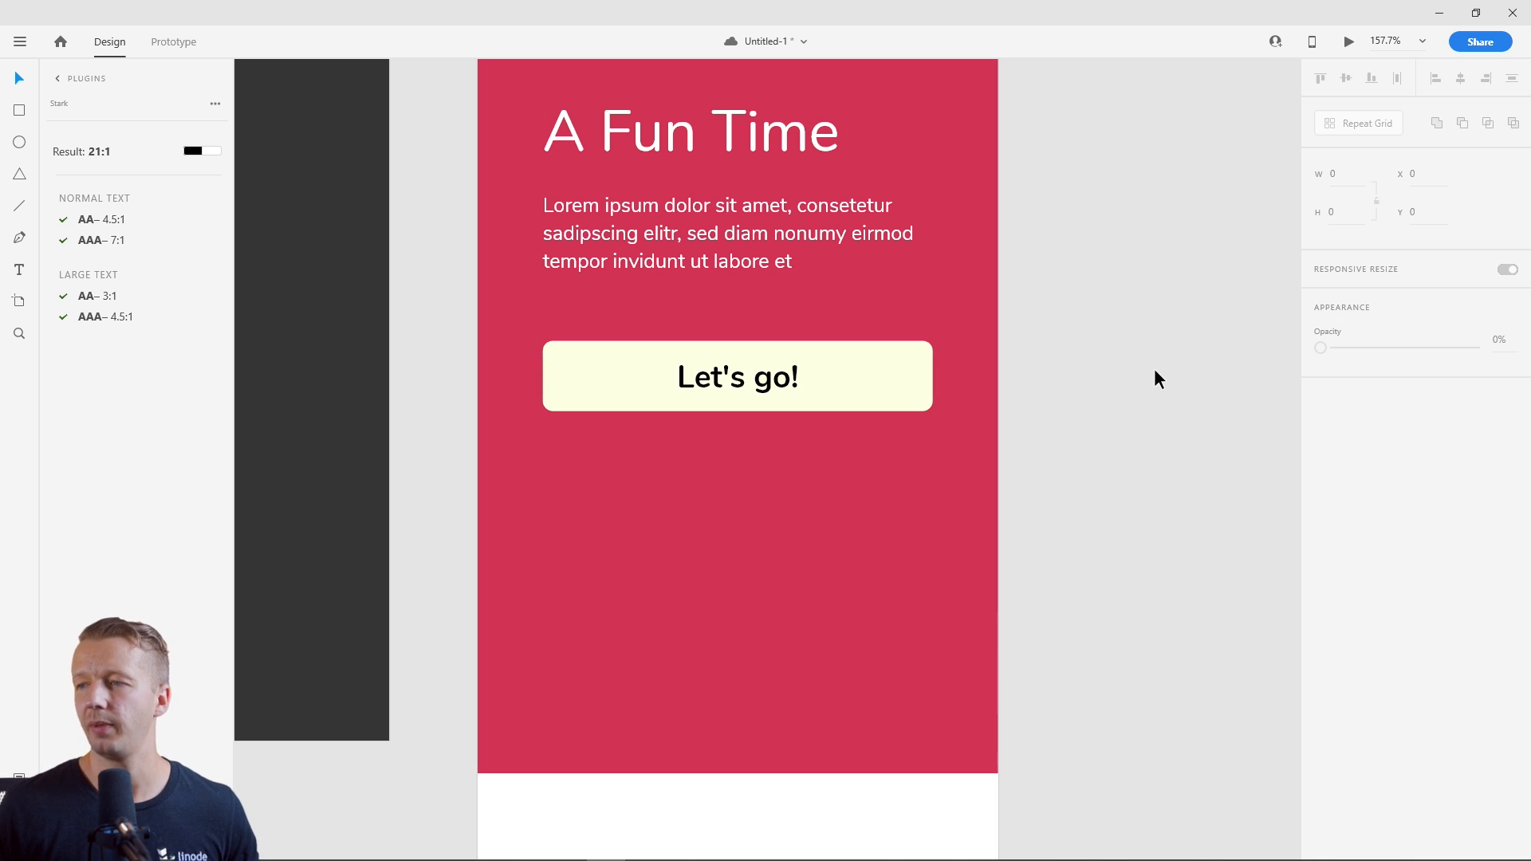
Check the contrast of the black "Let's go!" label against the pale yellow button with Stark.
{"action": "left_click", "coordinate": [708, 345]}
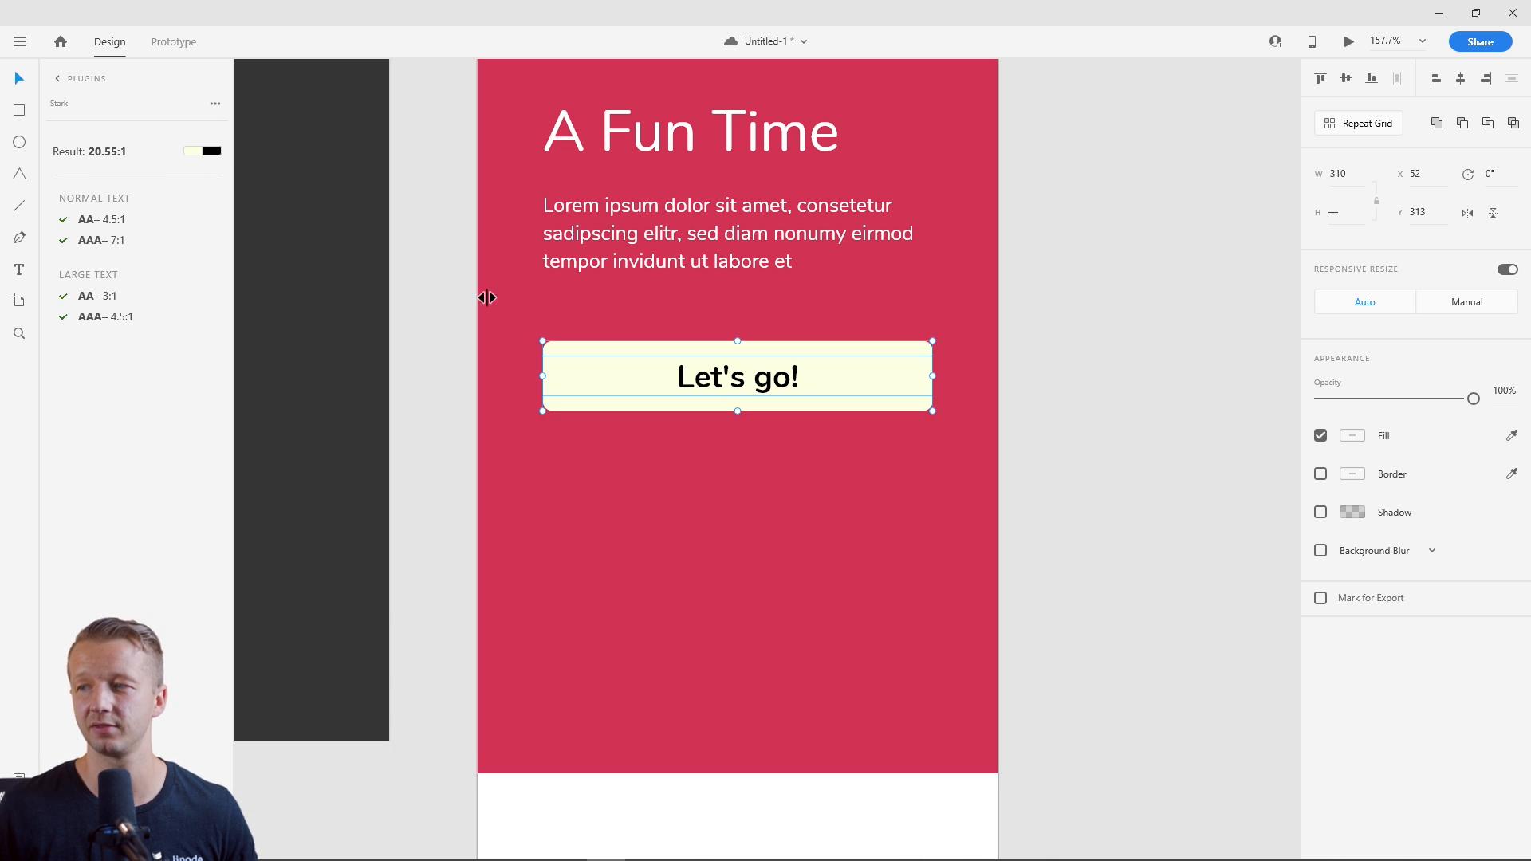
{"action": "left_click", "coordinate": [1059, 357]}
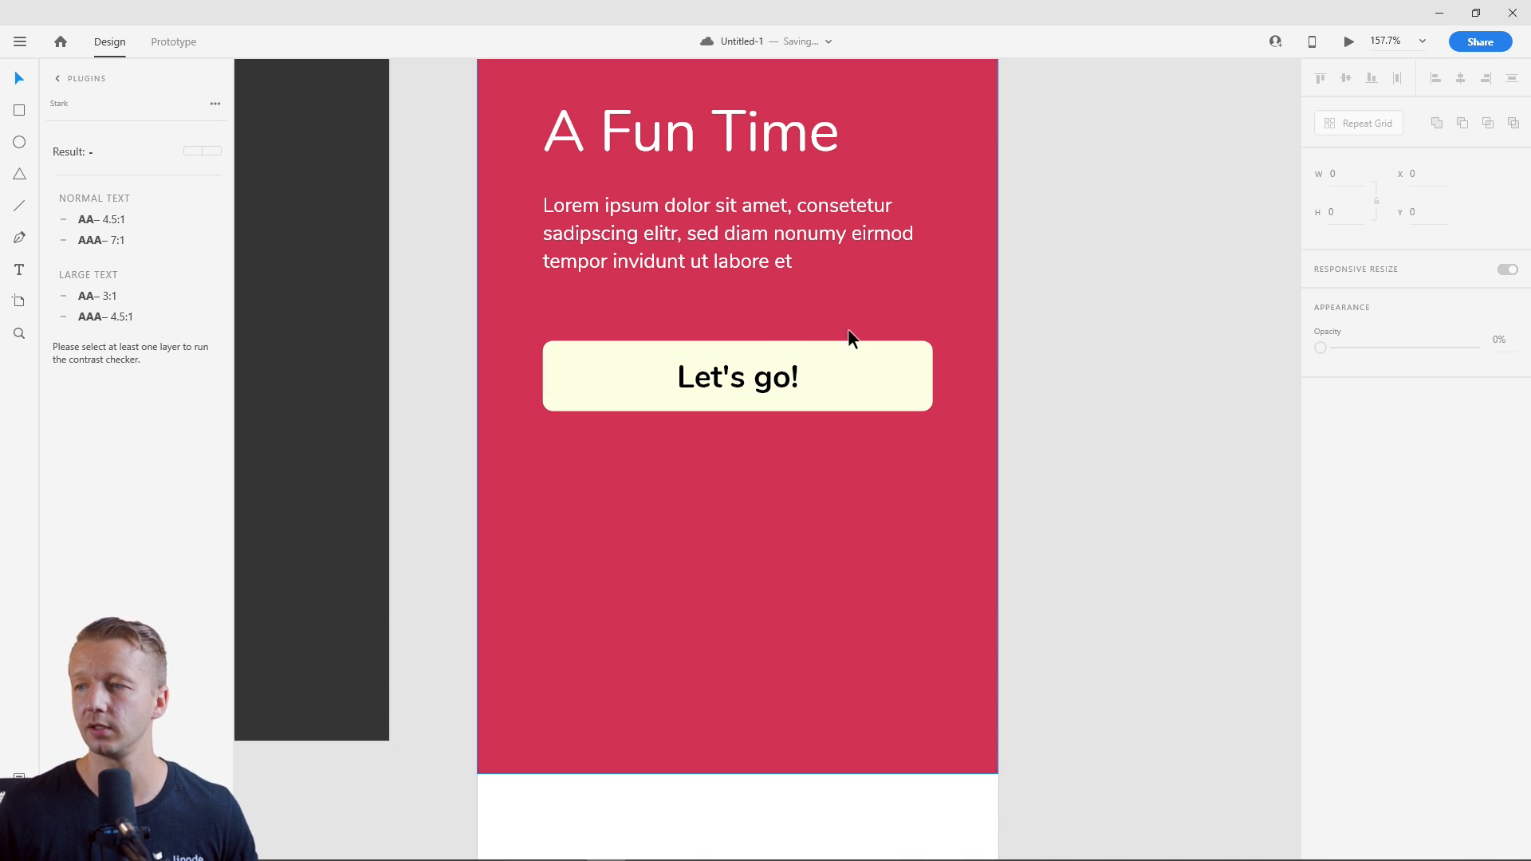
Recolour the "Let's go!" label with the red sampled from the mockup background.
{"action": "left_click", "coordinate": [745, 375]}
{"action": "scroll", "coordinate": [829, 347], "scroll_direction": "down", "scroll_amount": 5}
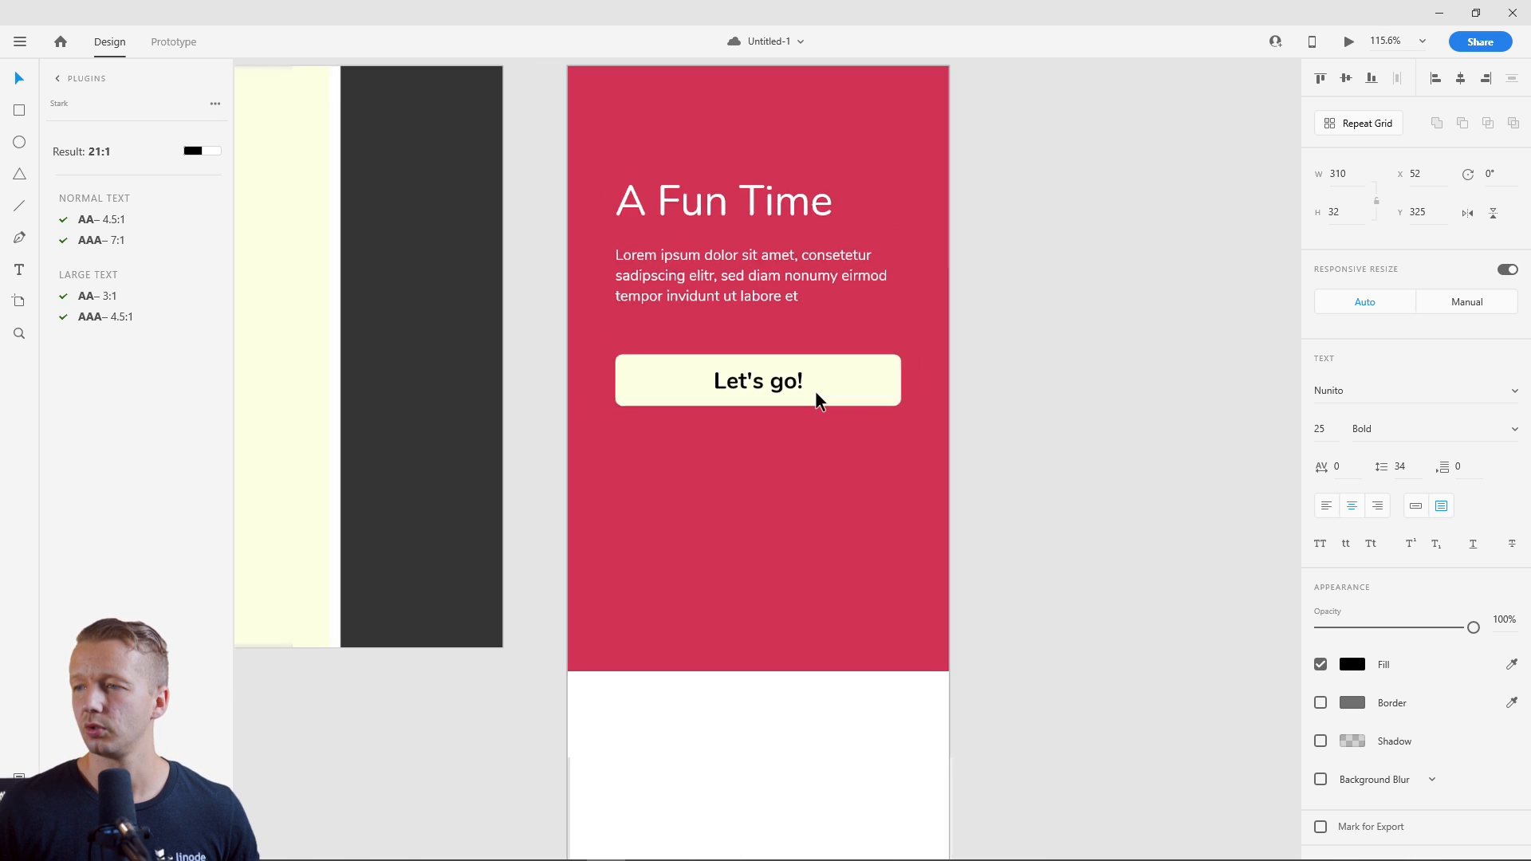
{"action": "left_click", "coordinate": [1350, 666]}
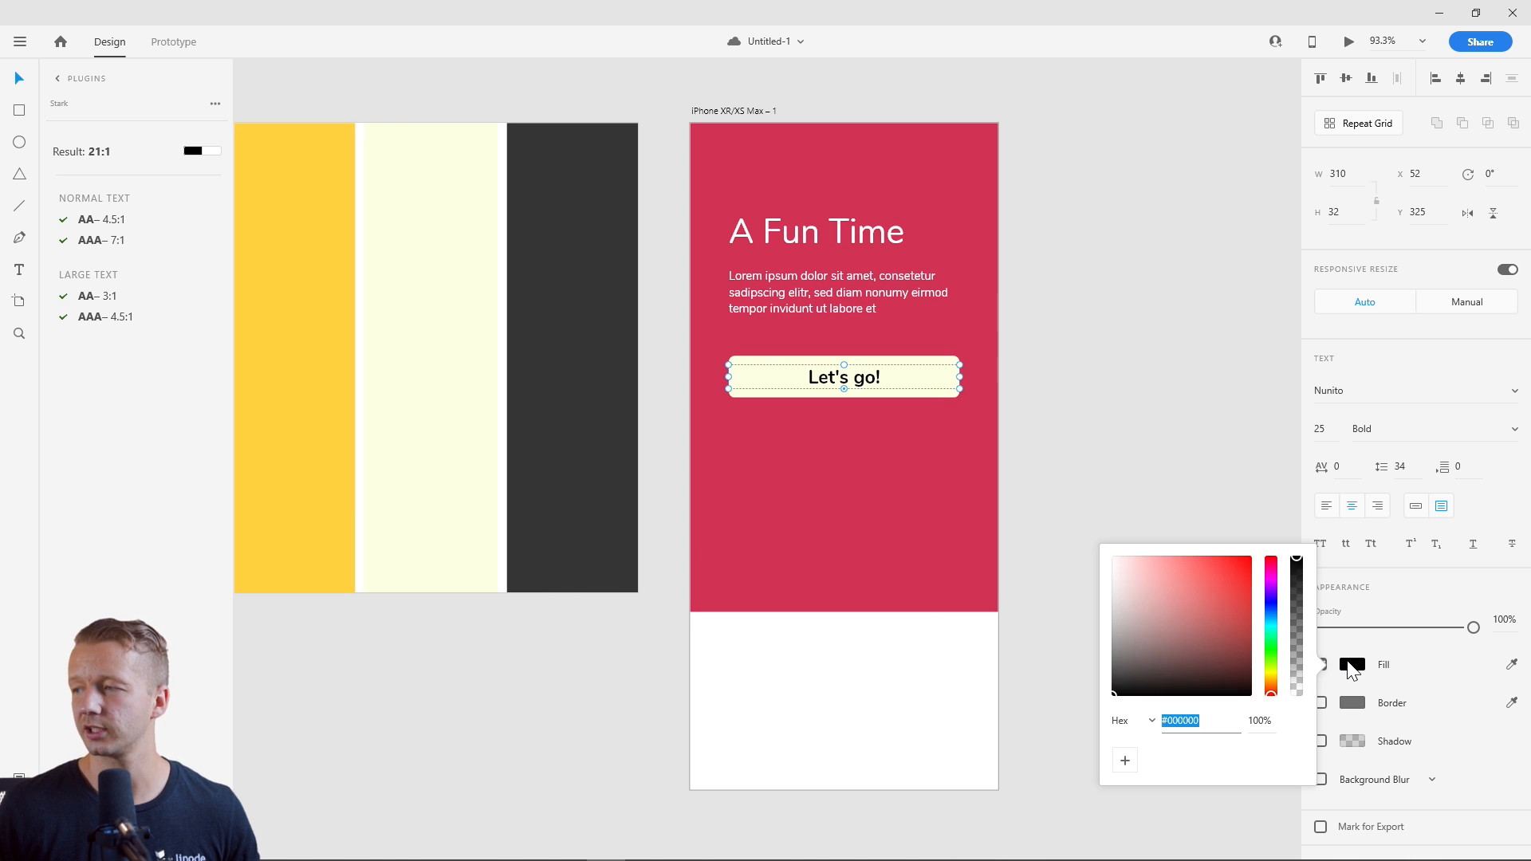
{"action": "left_click", "coordinate": [1511, 664]}
{"action": "left_click", "coordinate": [844, 343]}
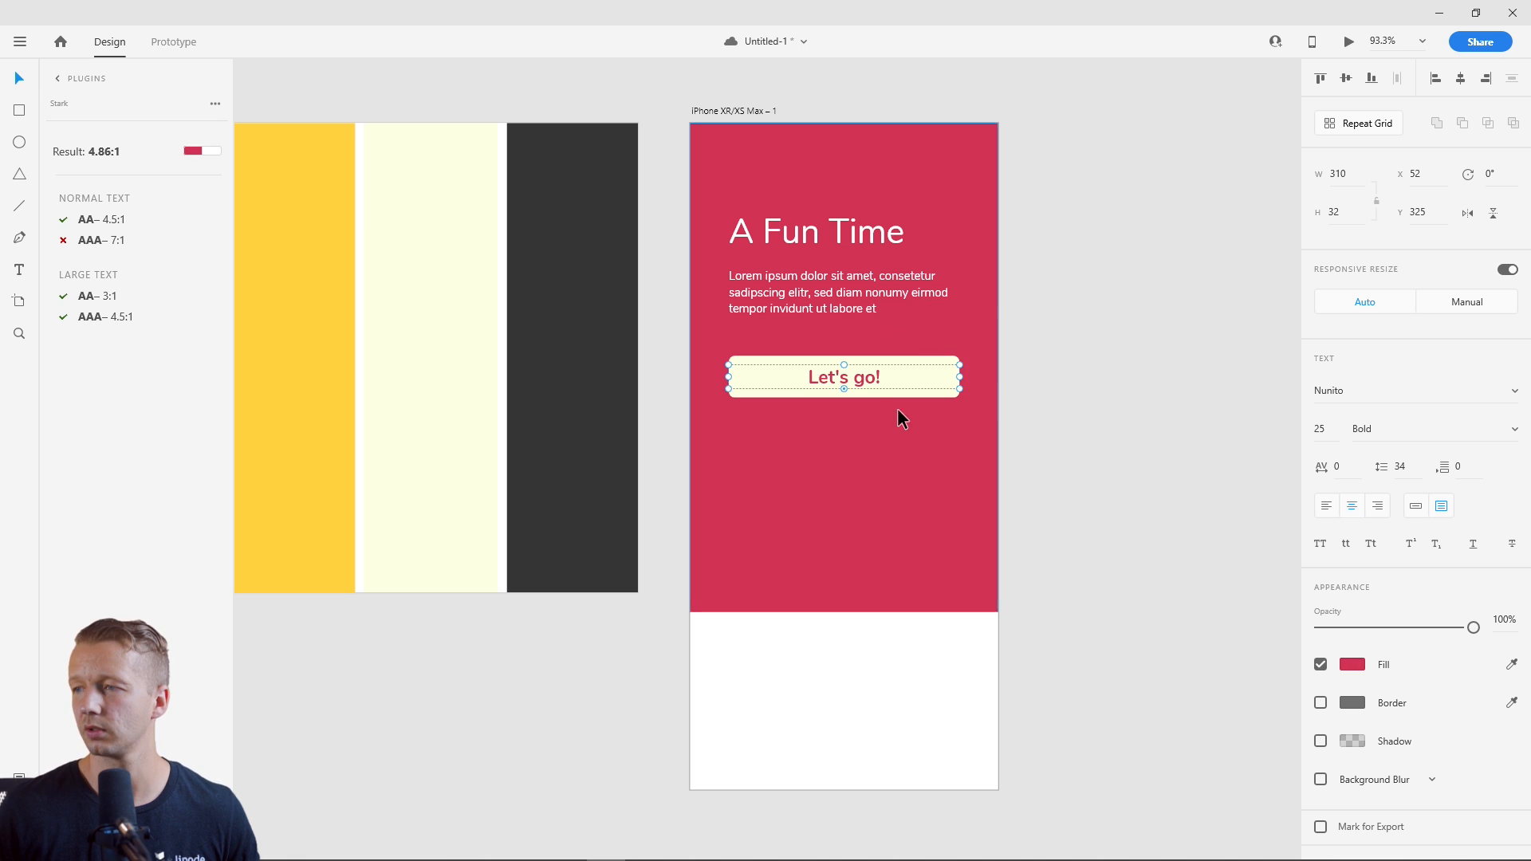
Check the contrast of the red "Let's go!" label against the pale yellow button.
{"action": "left_click", "coordinate": [897, 360]}
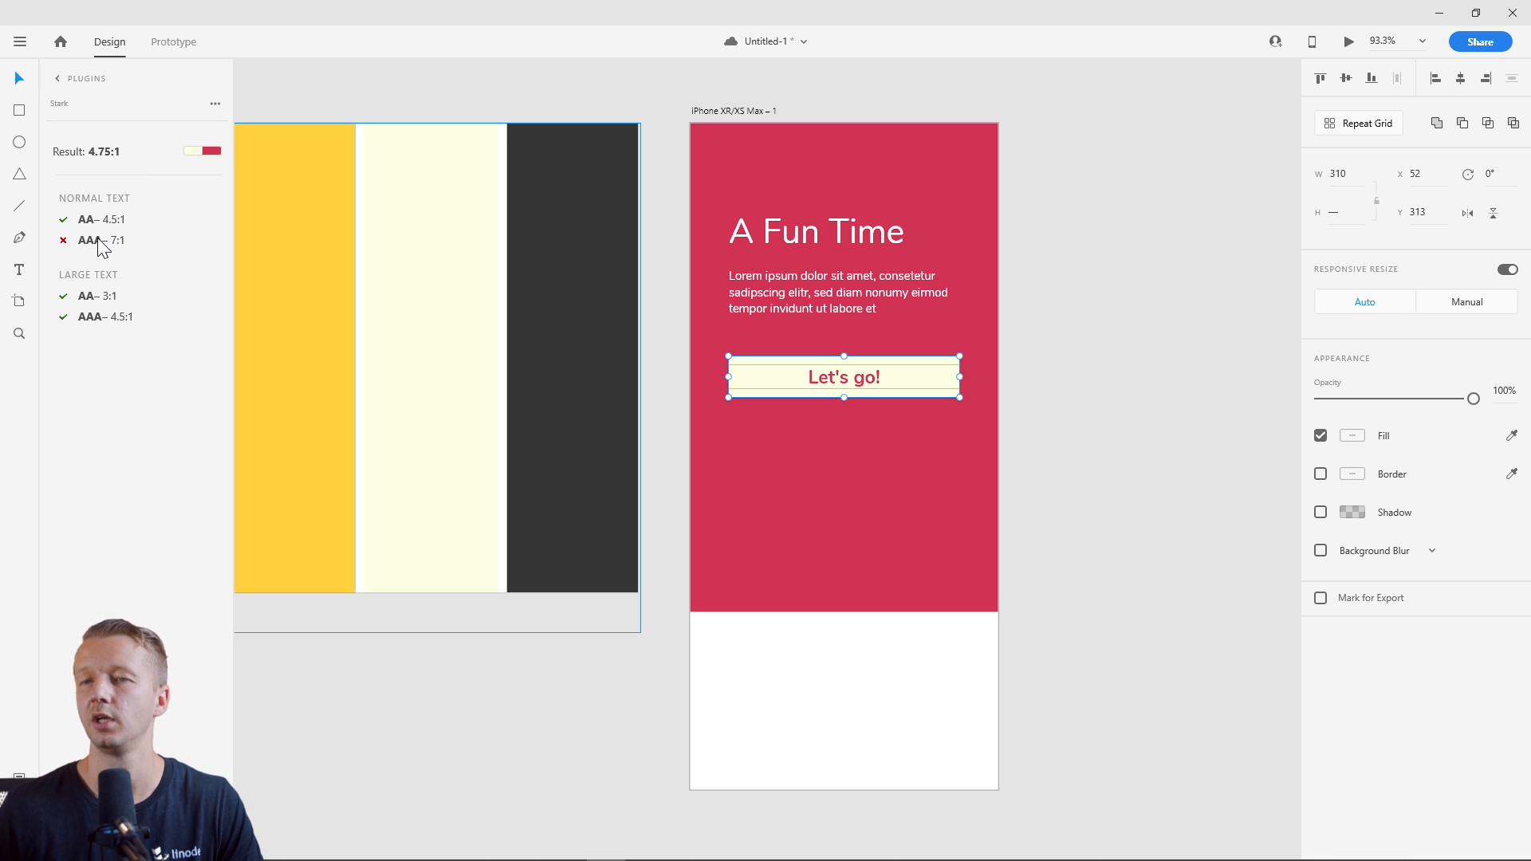
{"action": "left_click", "coordinate": [908, 341]}
{"action": "left_click", "coordinate": [869, 372]}
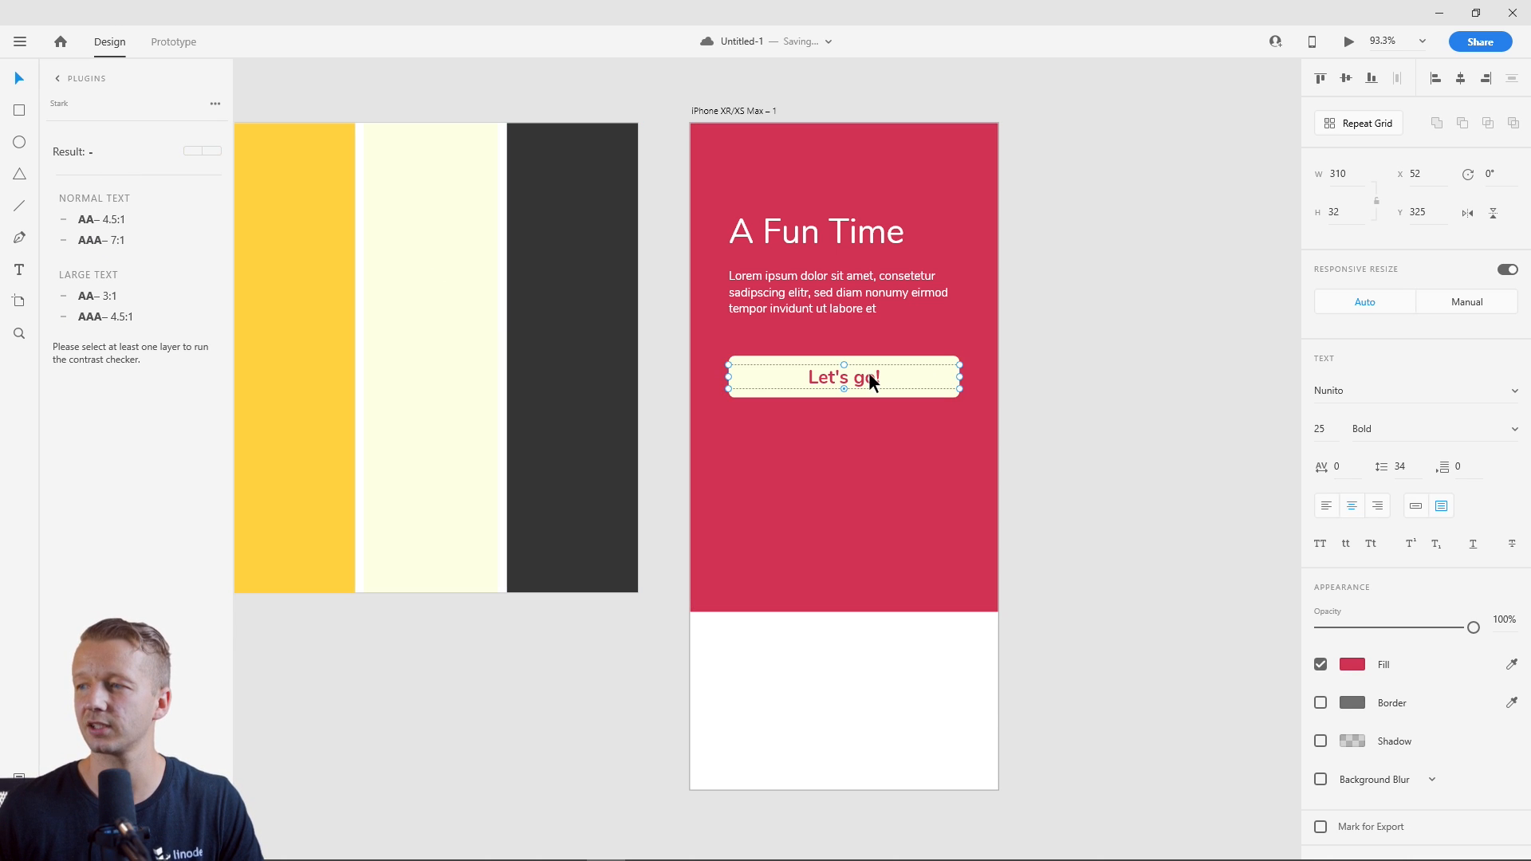
{"action": "left_click", "coordinate": [1037, 368]}
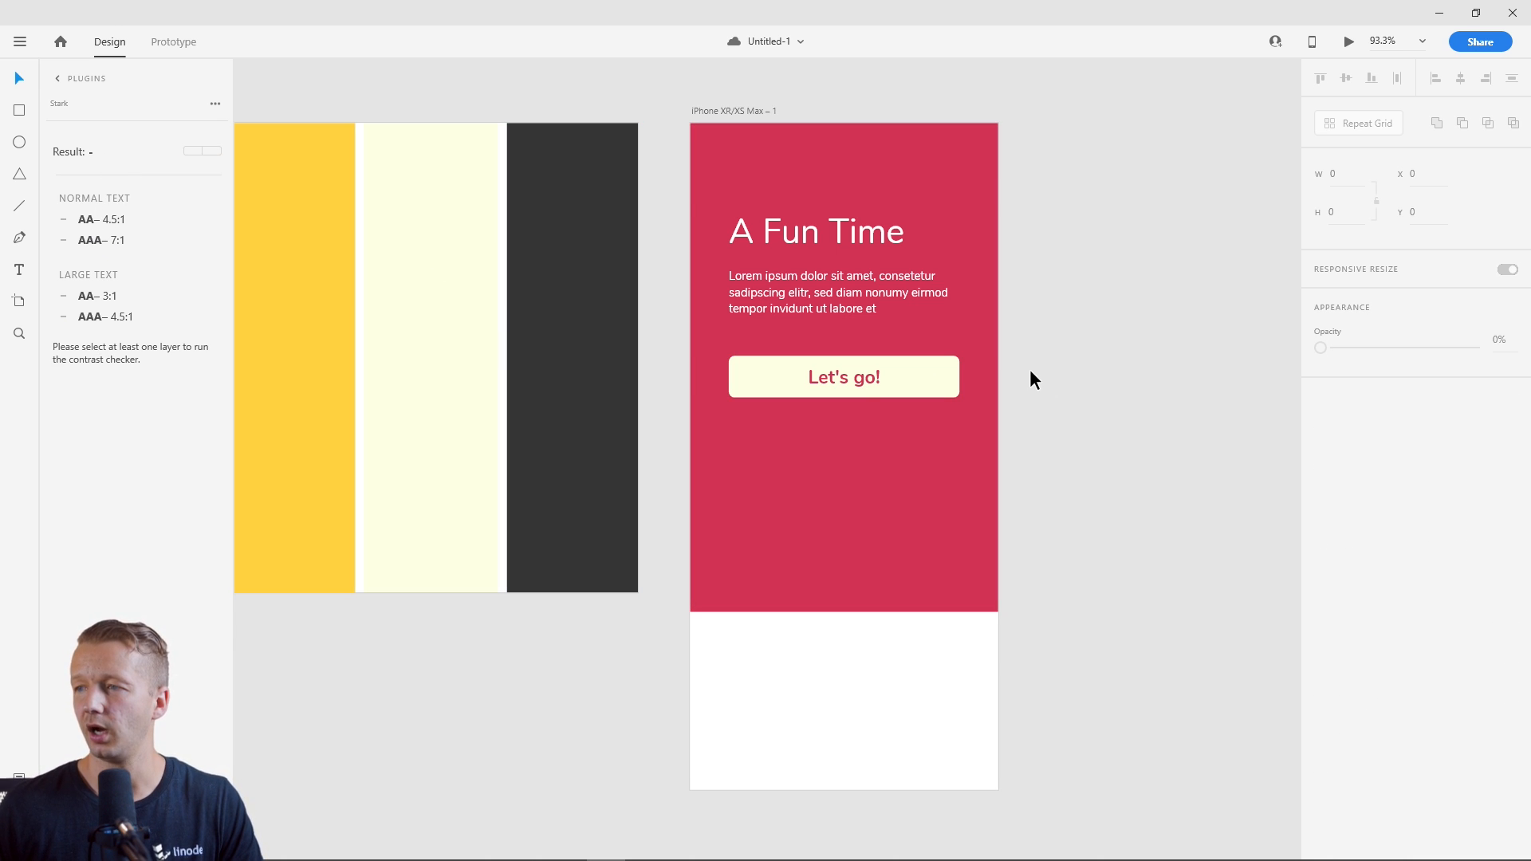
Shorten the mockup's red background rectangle to a height of about 620.
{"action": "left_click", "coordinate": [915, 435]}
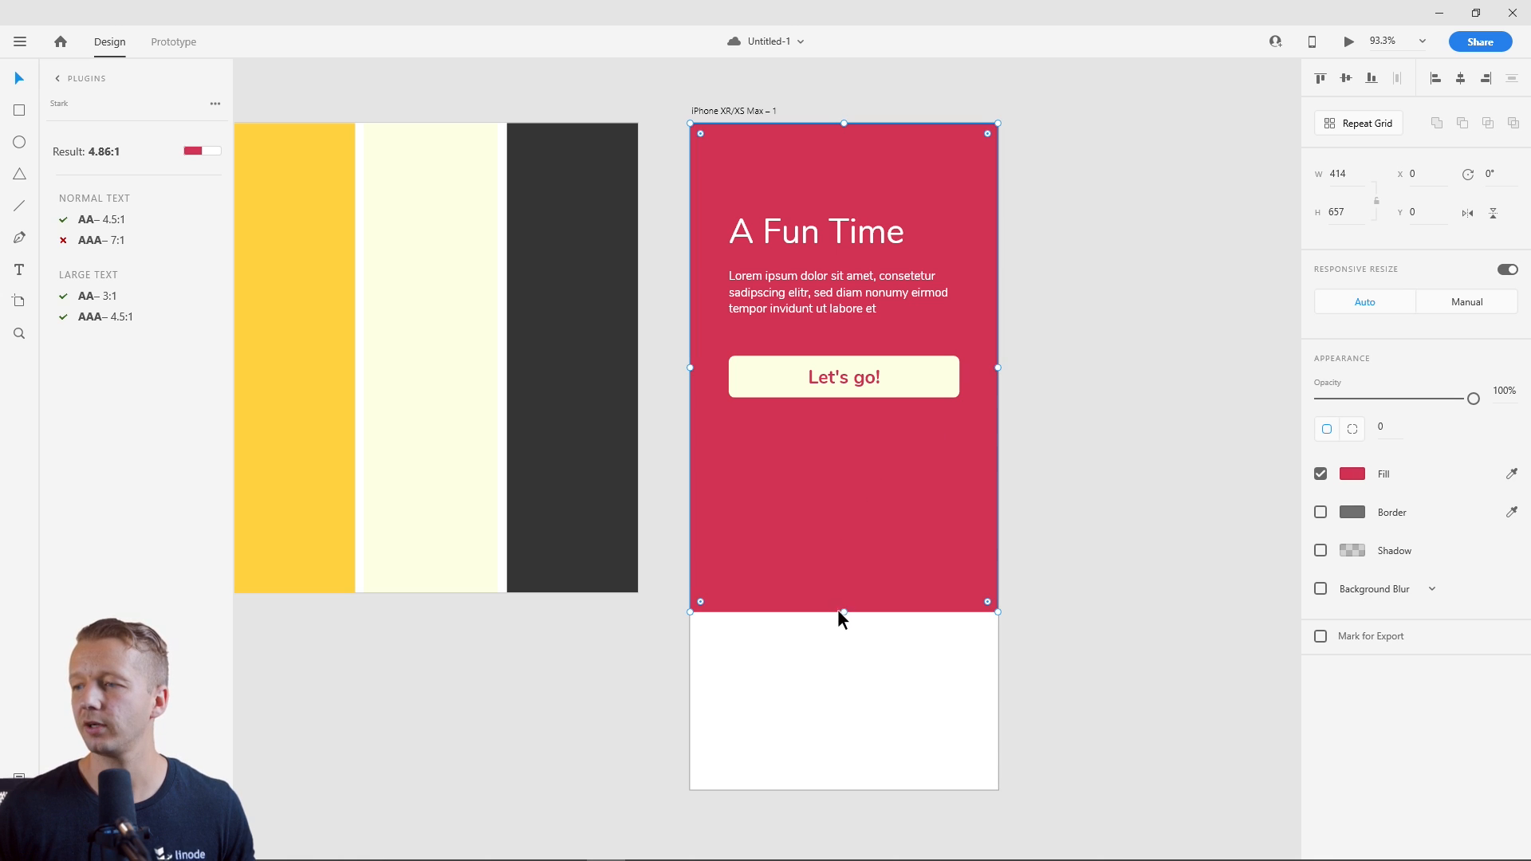
{"action": "left_click_drag", "start_coordinate": [842, 611], "coordinate": [871, 584]}
{"action": "left_click", "coordinate": [1088, 448]}
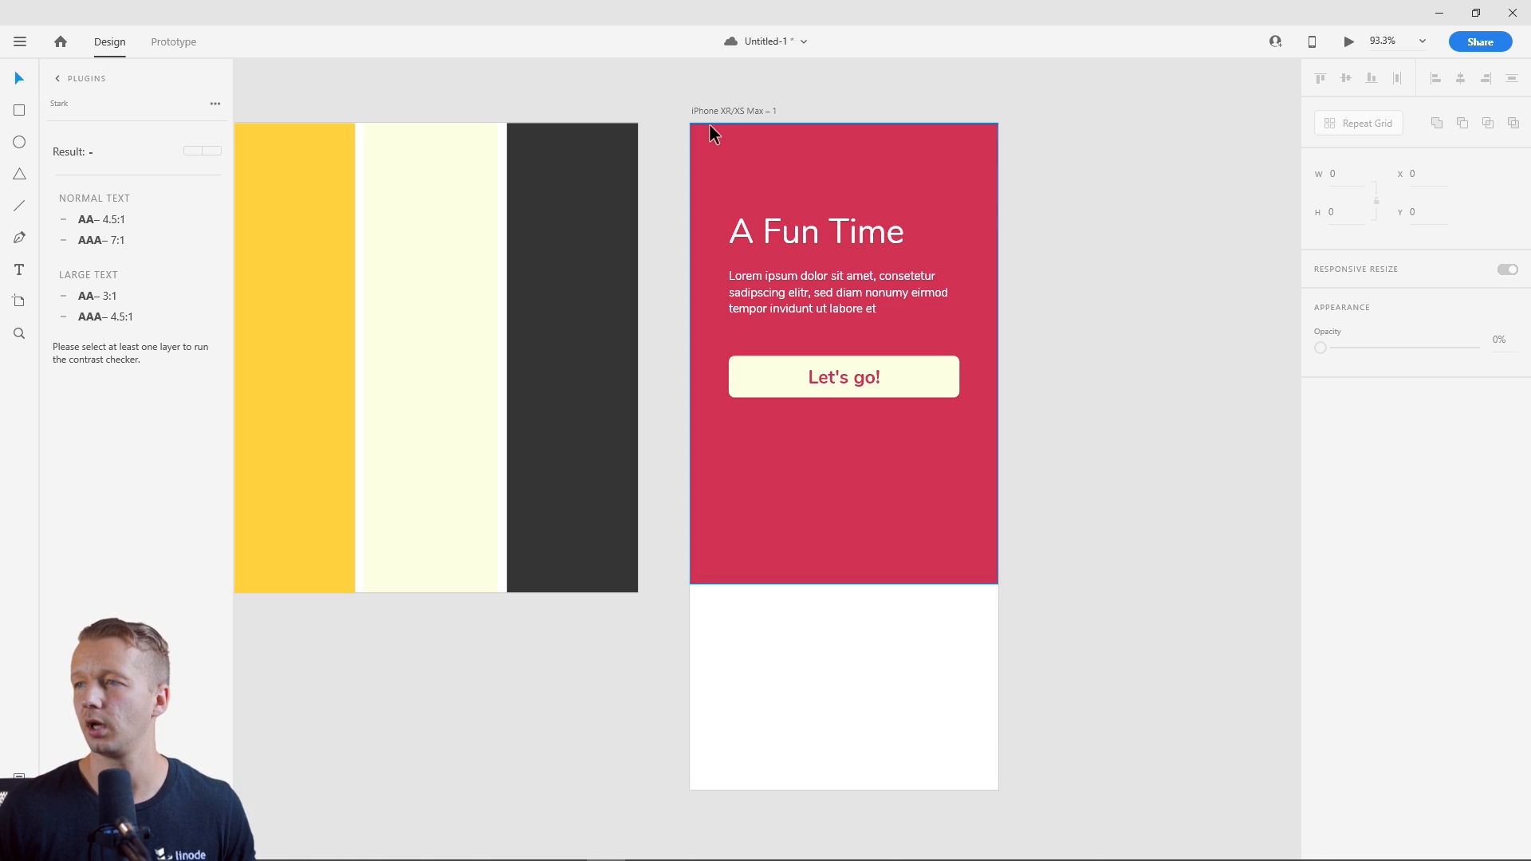
Duplicate the iPhone XR/XS Max mockup artboard to create a second version beside it.
{"action": "left_click", "coordinate": [715, 112]}
{"action": "key", "text": "ctrl+d"}
{"action": "left_click", "coordinate": [971, 205]}
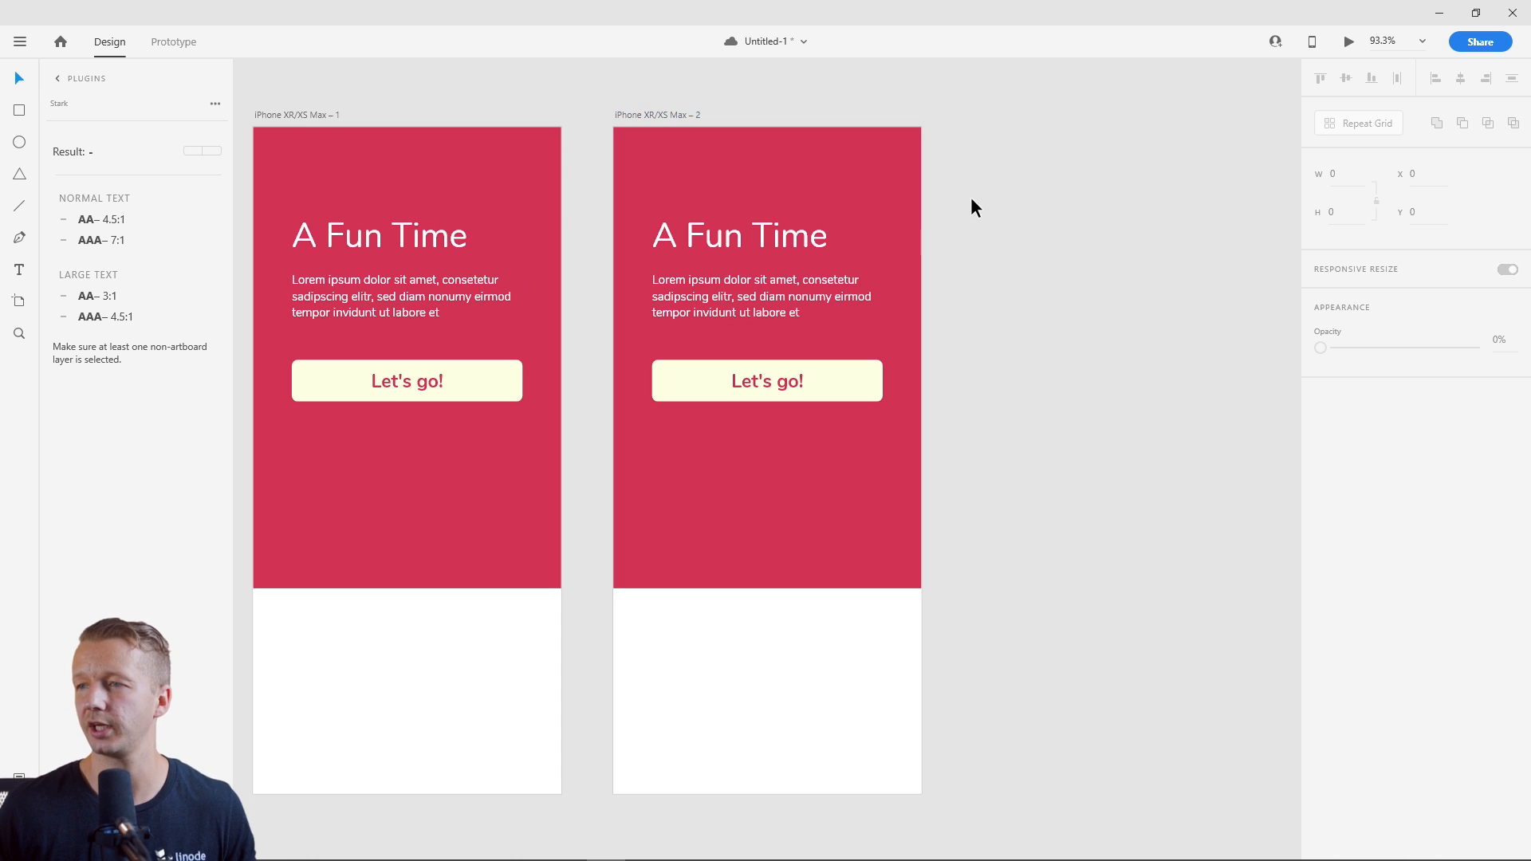
{"action": "scroll", "coordinate": [673, 176], "scroll_direction": "down", "scroll_amount": 4}
{"action": "left_click_drag", "start_coordinate": [514, 137], "coordinate": [763, 204]}
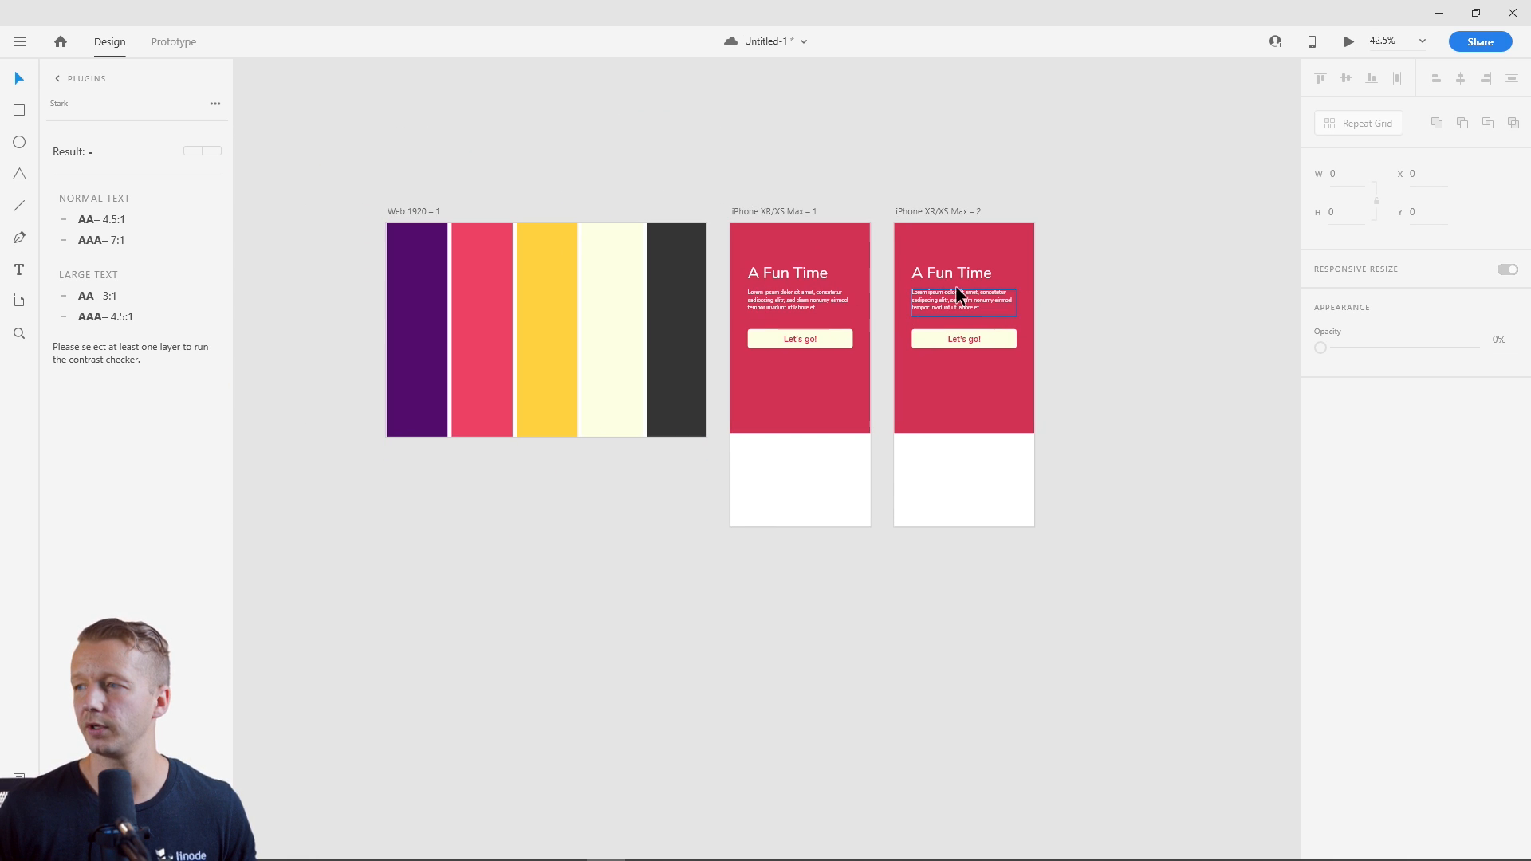
Fill the background rectangle of the second mockup with the dark purple sampled from the palette.
{"action": "left_click", "coordinate": [1003, 254]}
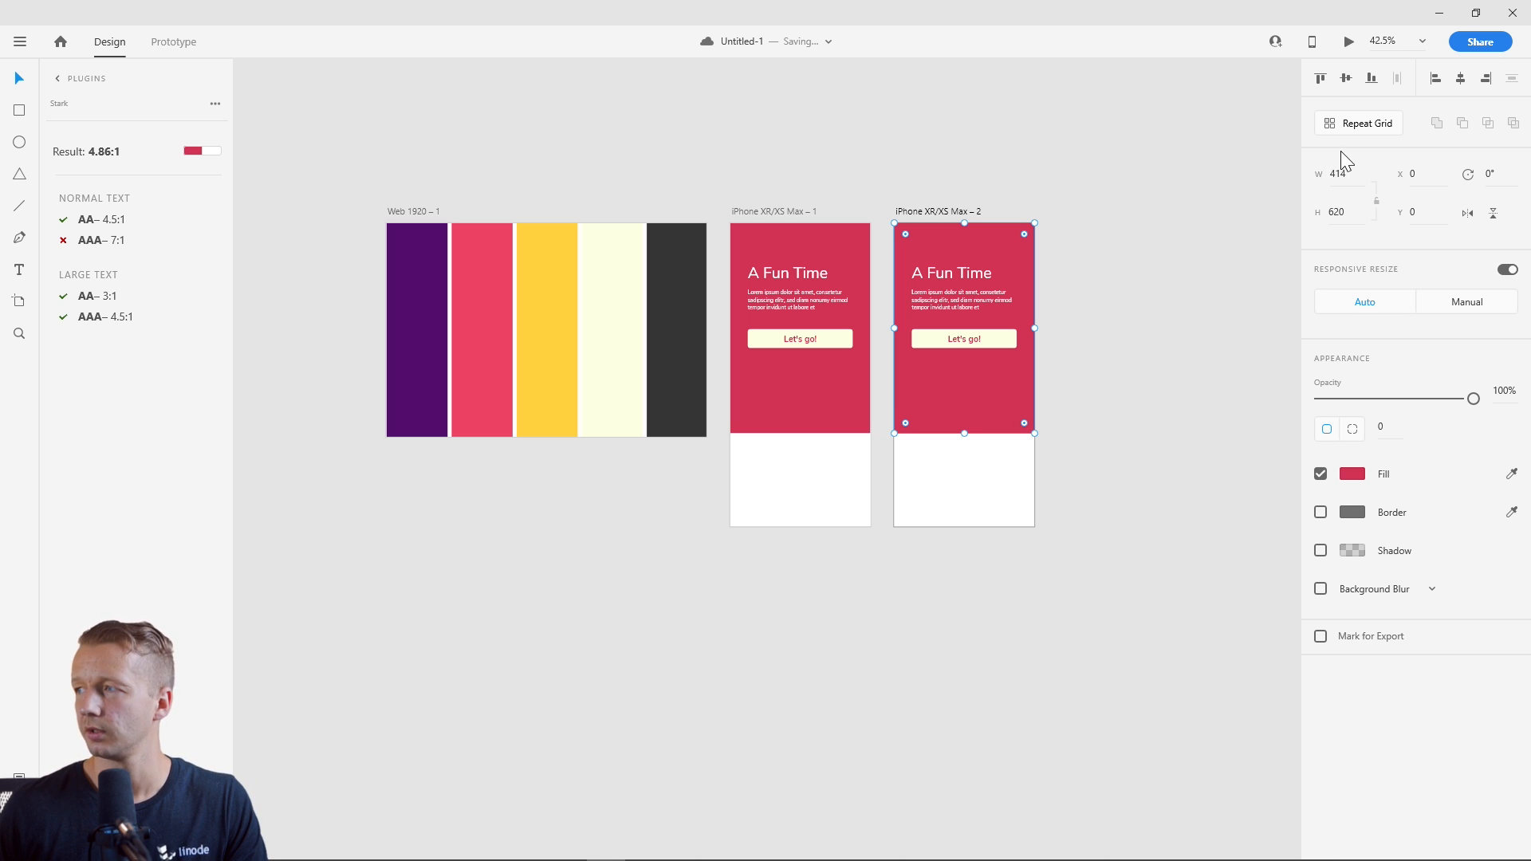
{"action": "left_click", "coordinate": [1511, 473]}
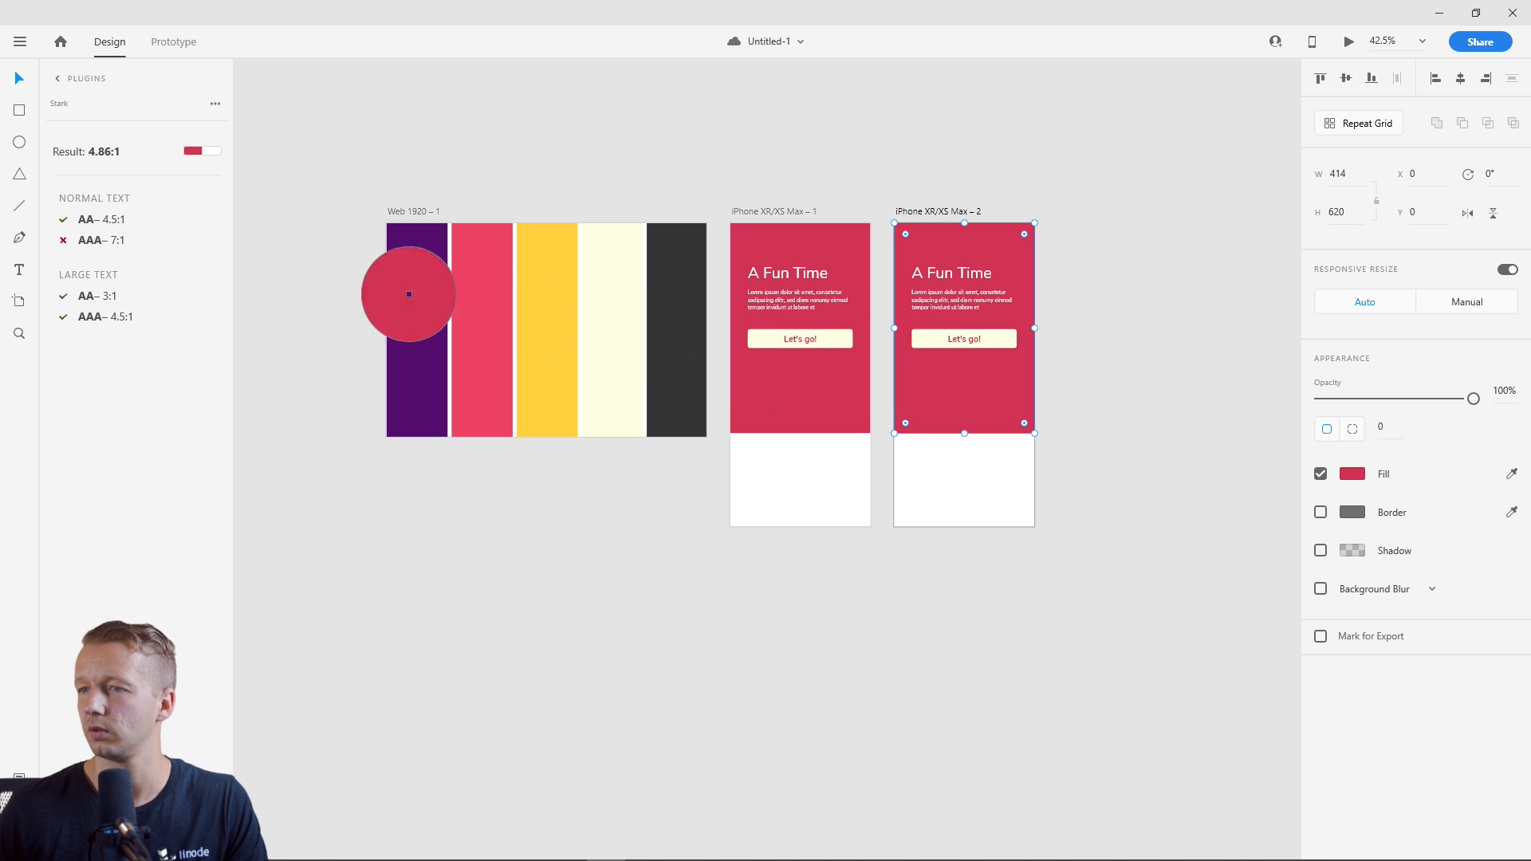
{"action": "left_click", "coordinate": [408, 292]}
{"action": "left_click", "coordinate": [1065, 299]}
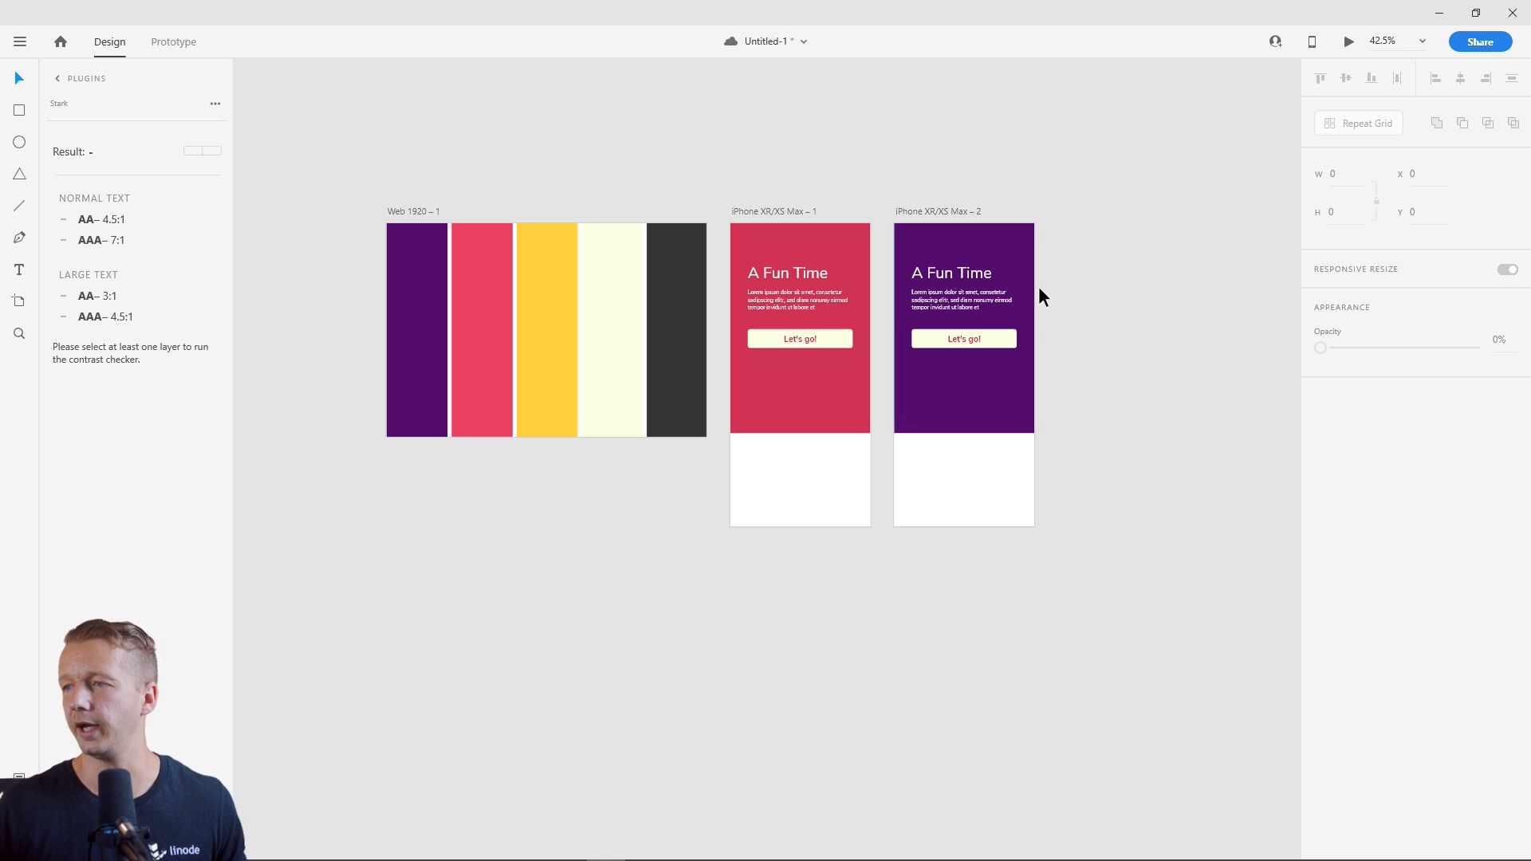
Check the contrast of the white "A Fun Time" heading against the purple and then the red mockup background.
{"action": "scroll", "coordinate": [1036, 288], "scroll_direction": "up", "scroll_amount": 4}
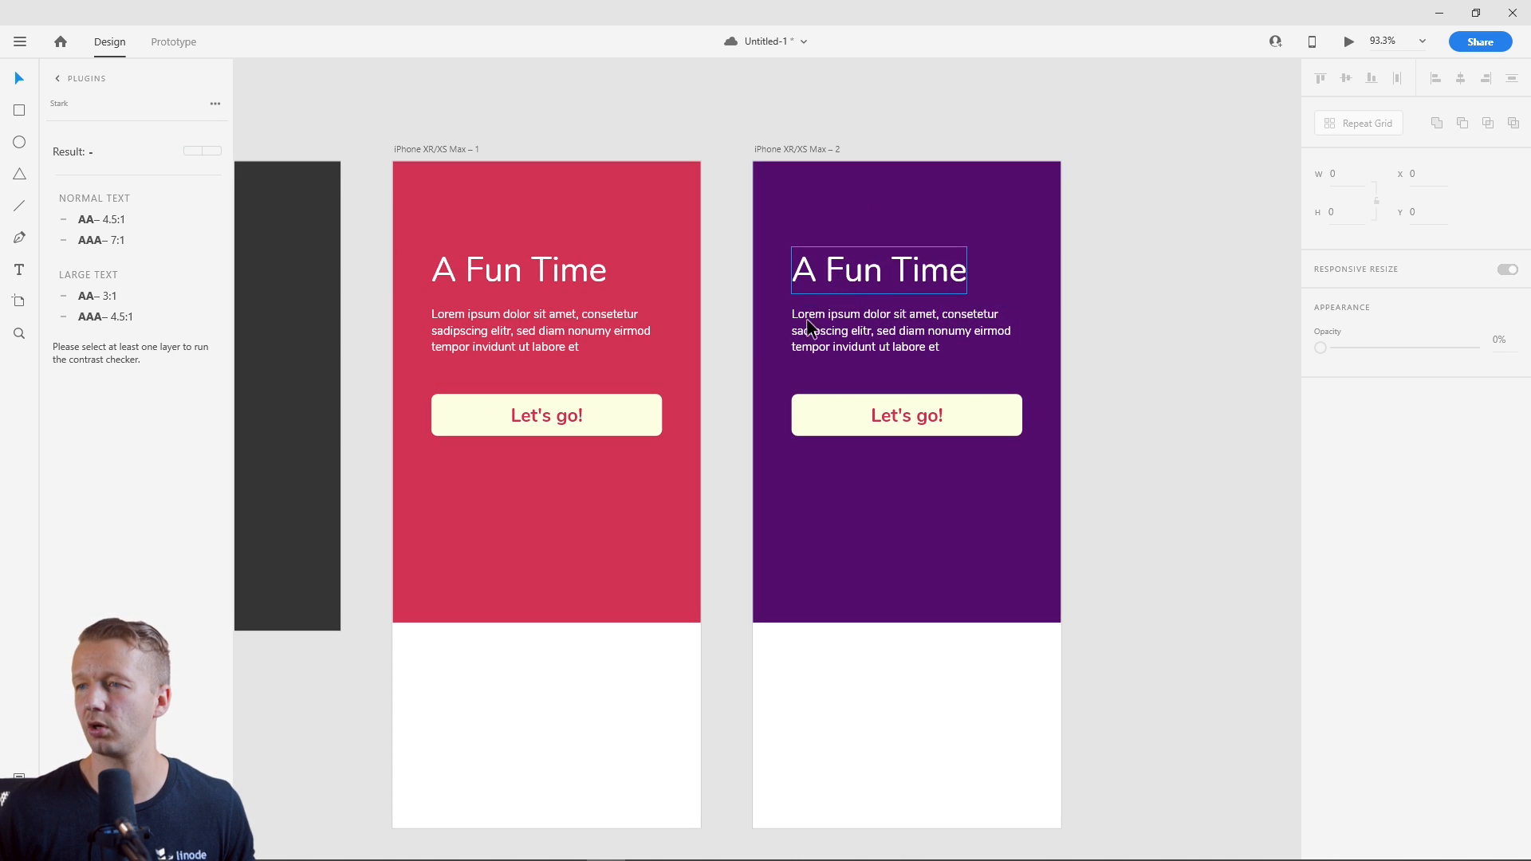
{"action": "left_click", "coordinate": [864, 266]}
{"action": "left_click", "coordinate": [868, 232], "text": "shift"}
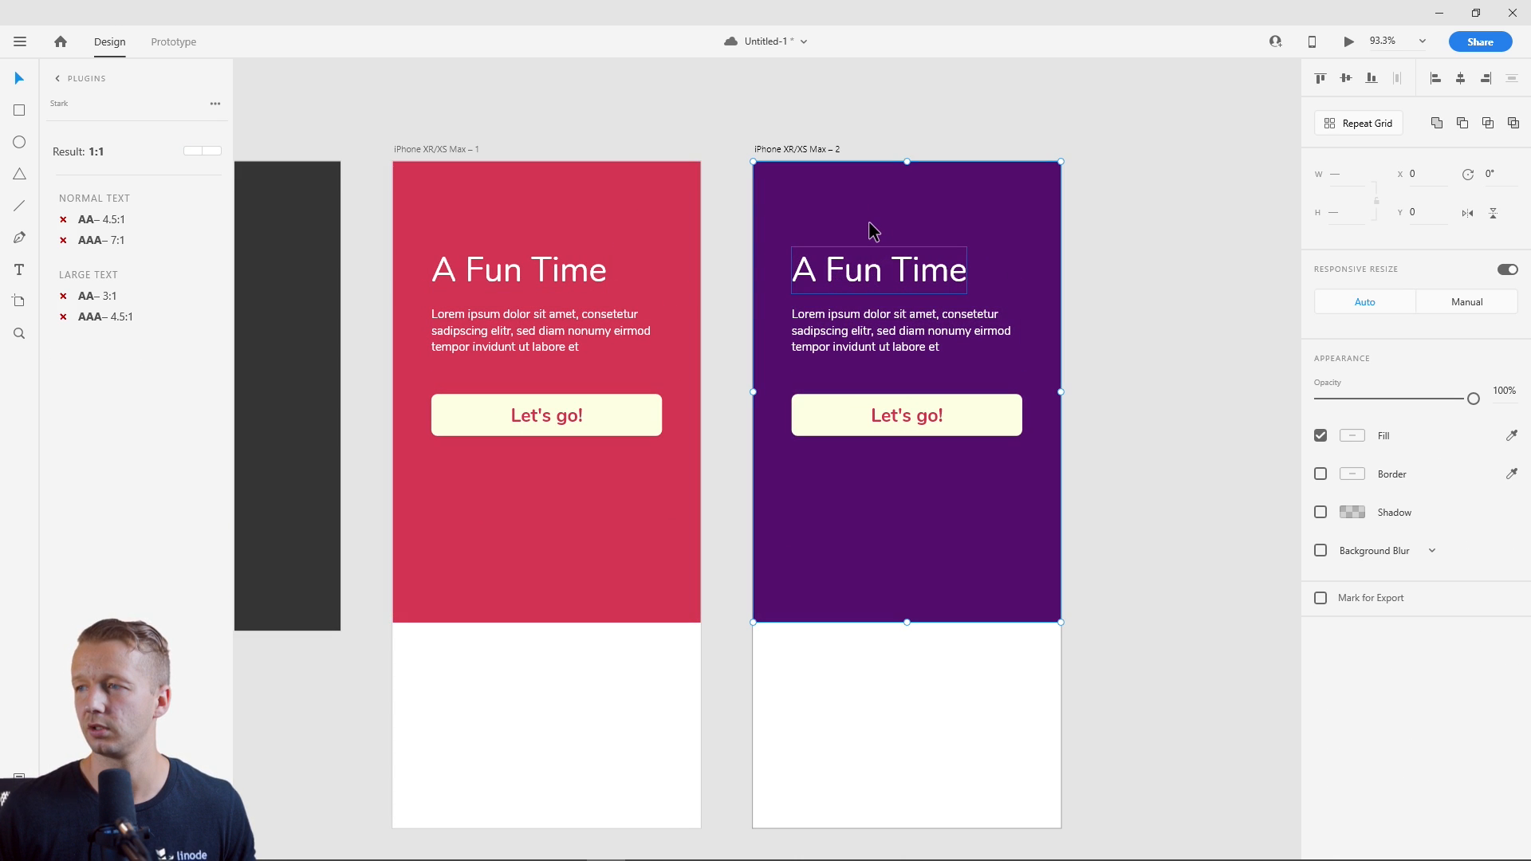
{"action": "left_click", "coordinate": [514, 272]}
{"action": "left_click", "coordinate": [516, 219], "text": "shift"}
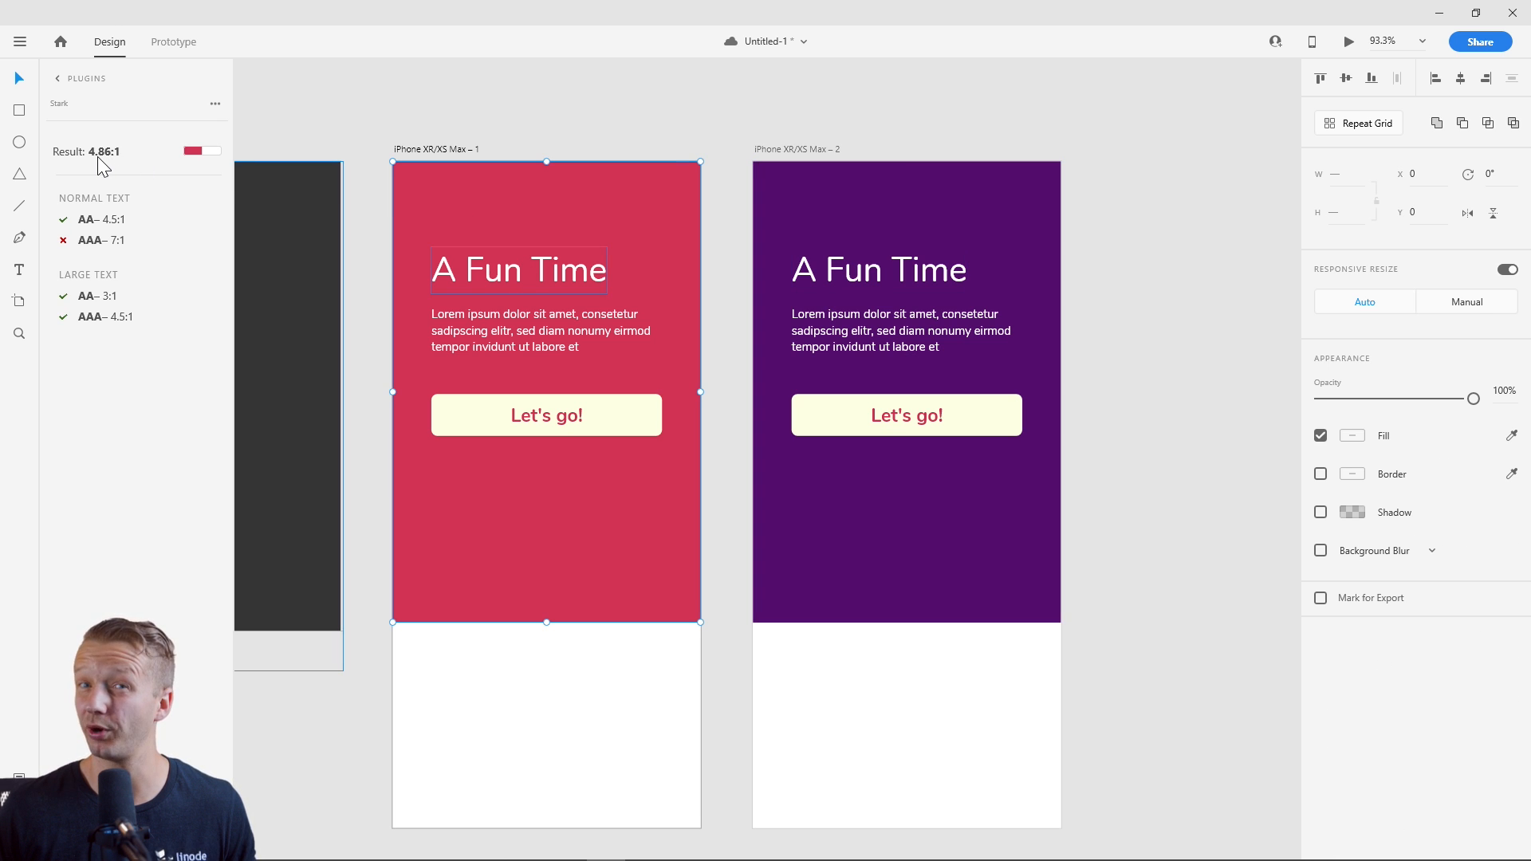
{"action": "left_click", "coordinate": [599, 108]}
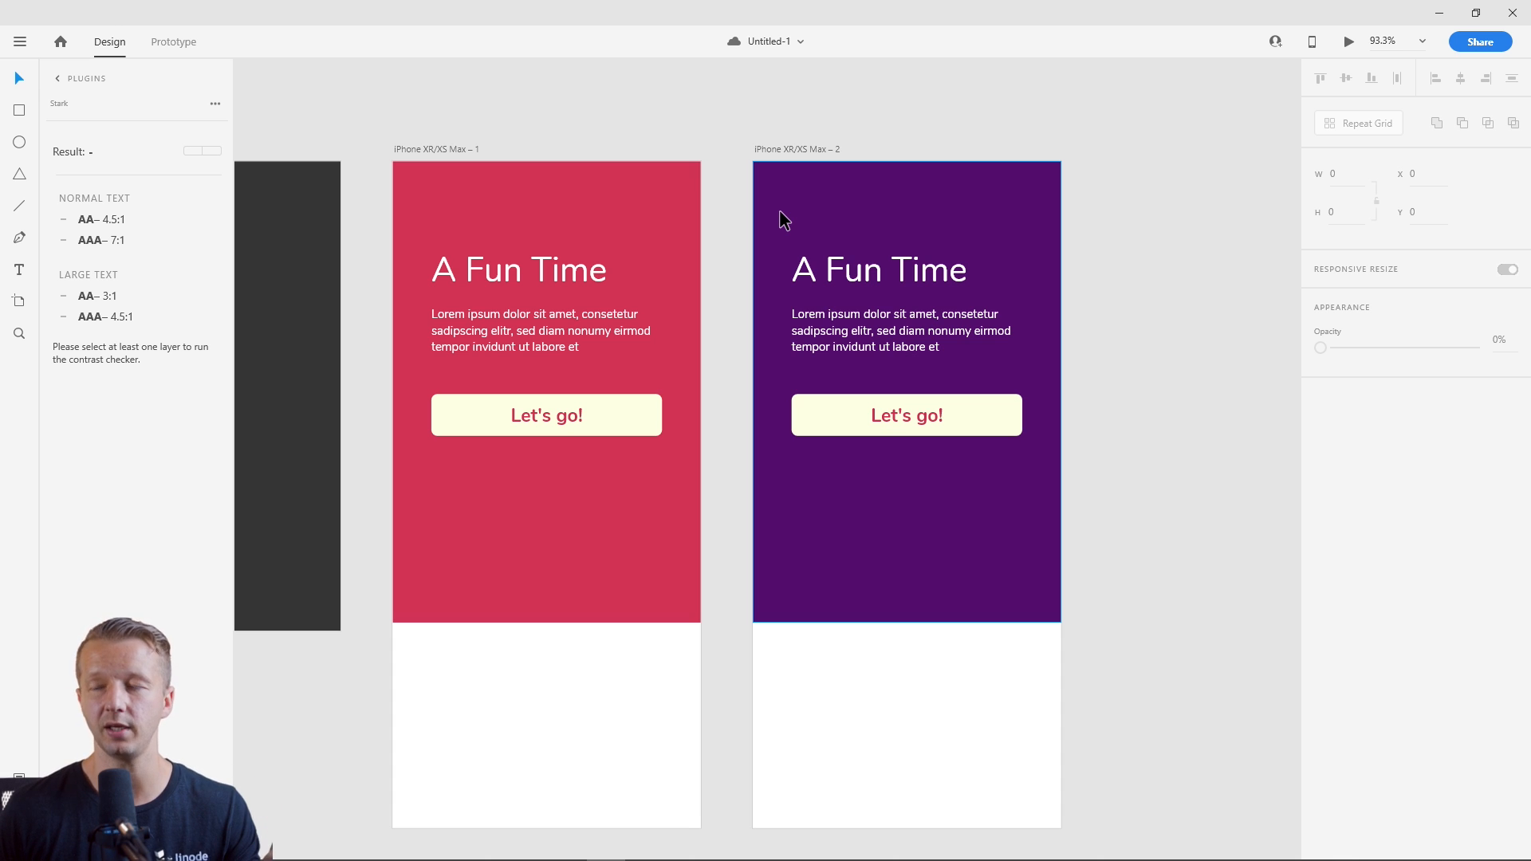
Fill the purple mockup's button with the red sampled from the first mockup's background.
{"action": "left_click", "coordinate": [920, 405]}
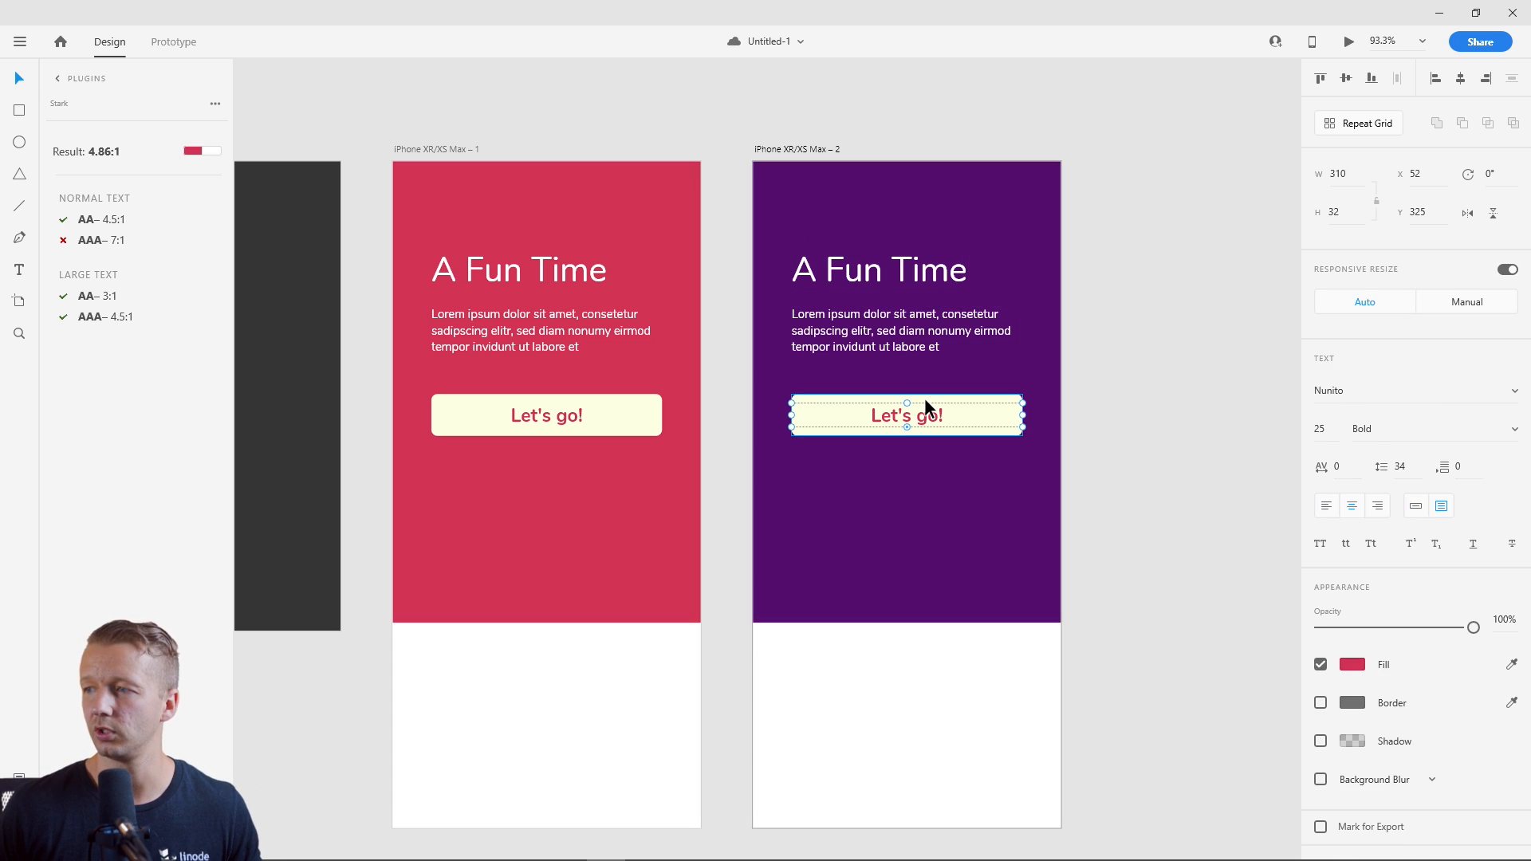
{"action": "left_click", "coordinate": [1511, 473]}
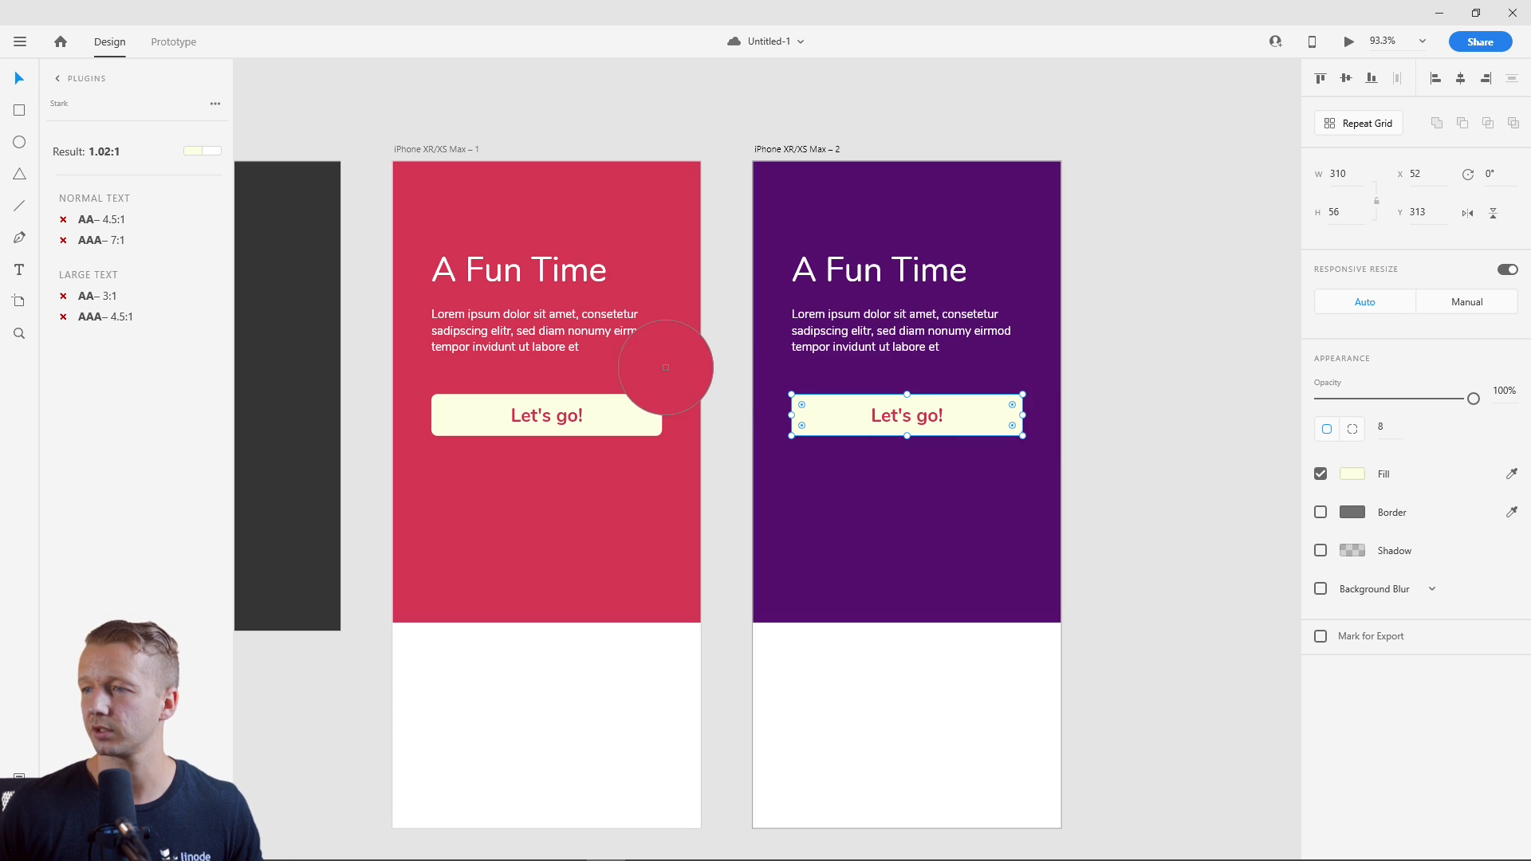
{"action": "left_click", "coordinate": [683, 358]}
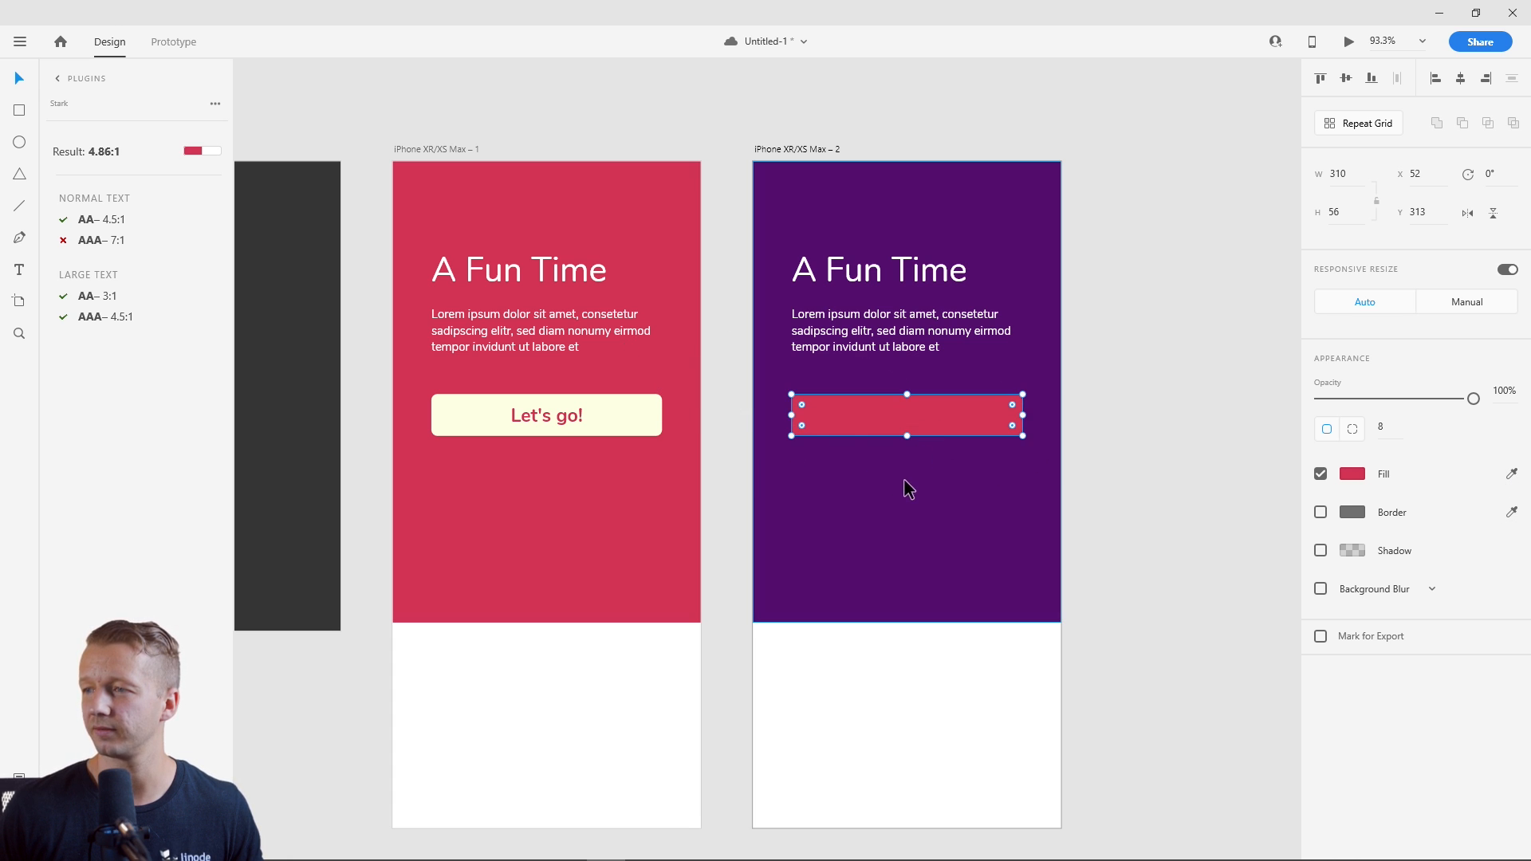
{"action": "left_click", "coordinate": [727, 448]}
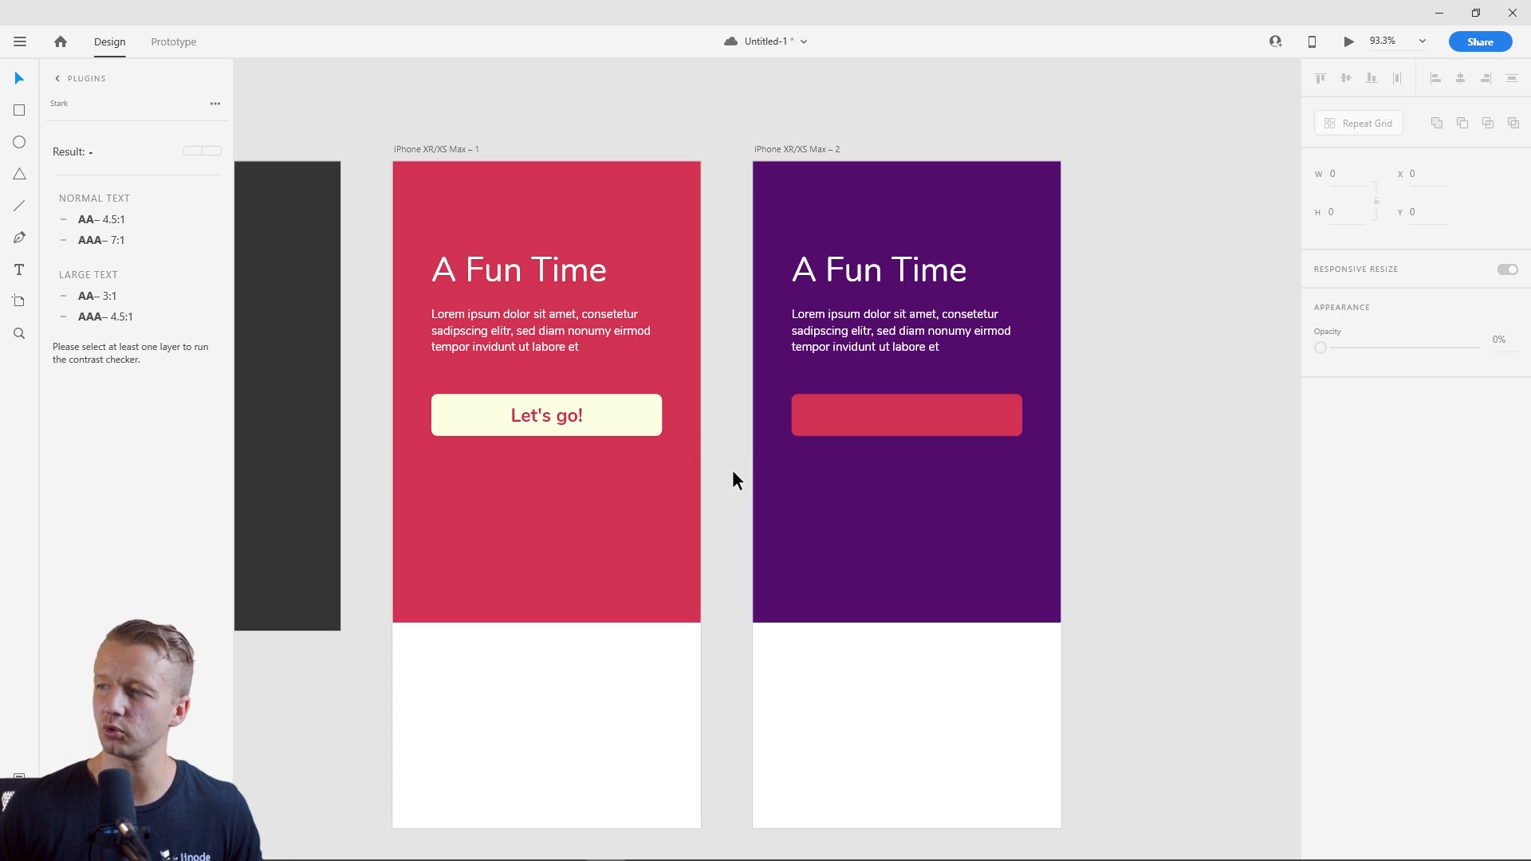
Brighten the red button's fill in the purple mockup to #F2375F.
{"action": "left_click", "coordinate": [808, 405]}
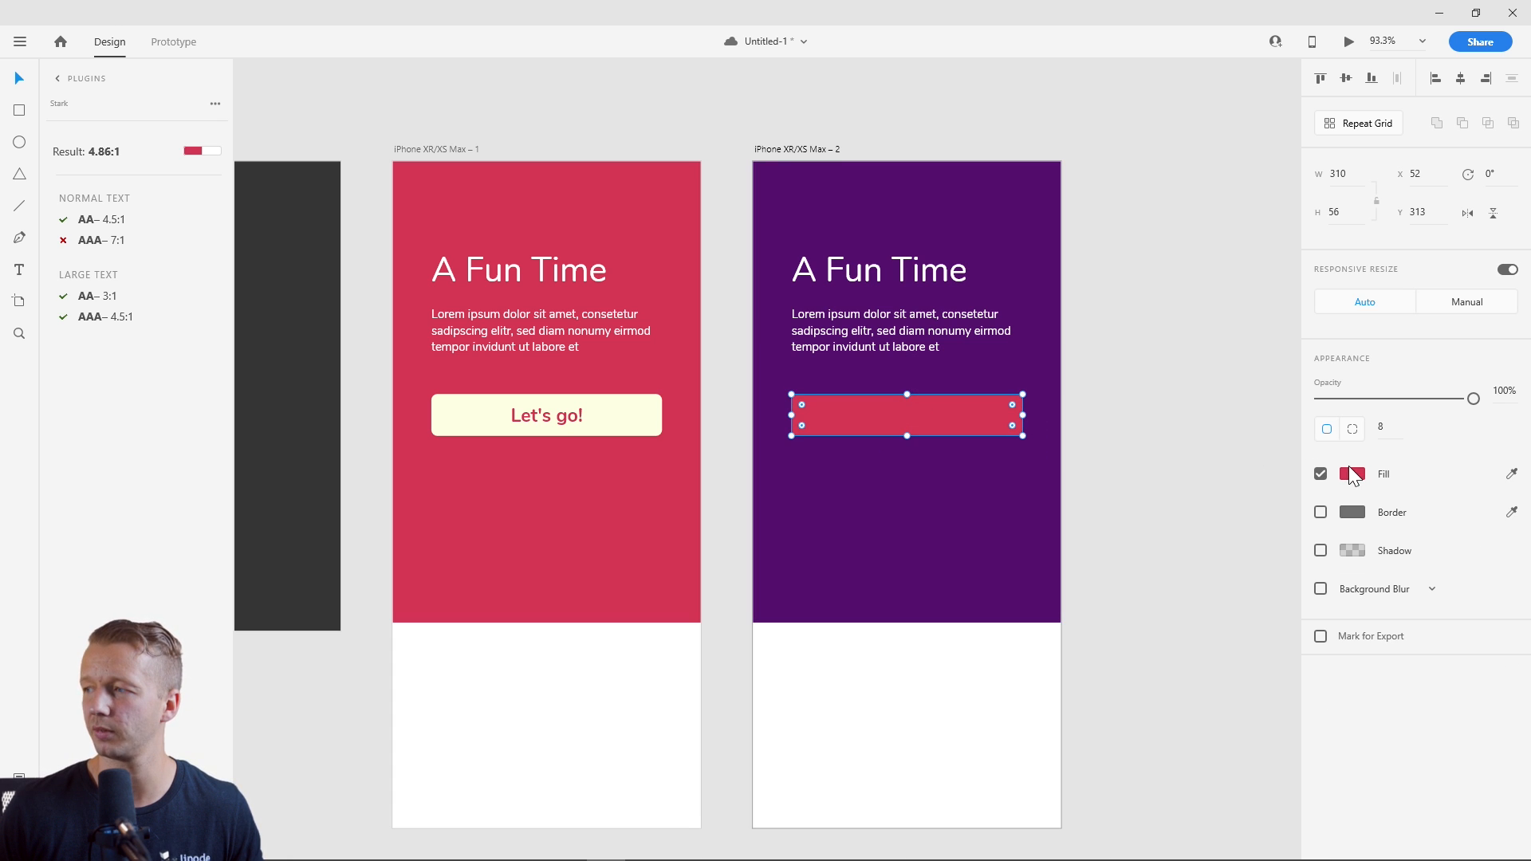
{"action": "left_click", "coordinate": [1352, 473]}
{"action": "left_click_drag", "start_coordinate": [1220, 393], "coordinate": [1220, 385]}
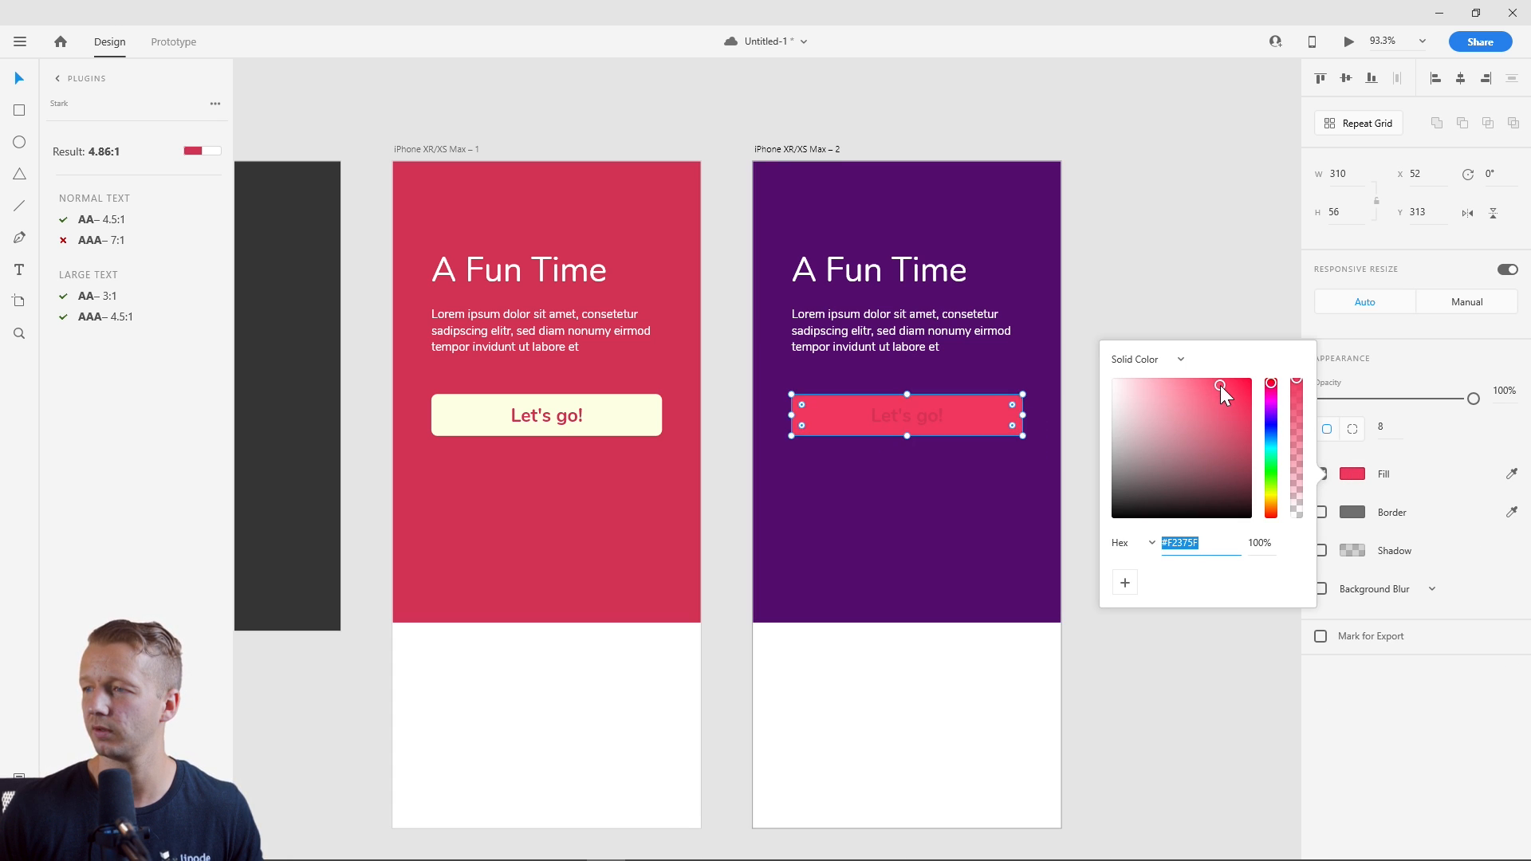
{"action": "left_click", "coordinate": [1177, 280]}
Set the "Let's go!" label on the purple mockup's red button to black, #000000.
{"action": "double_click", "coordinate": [903, 407]}
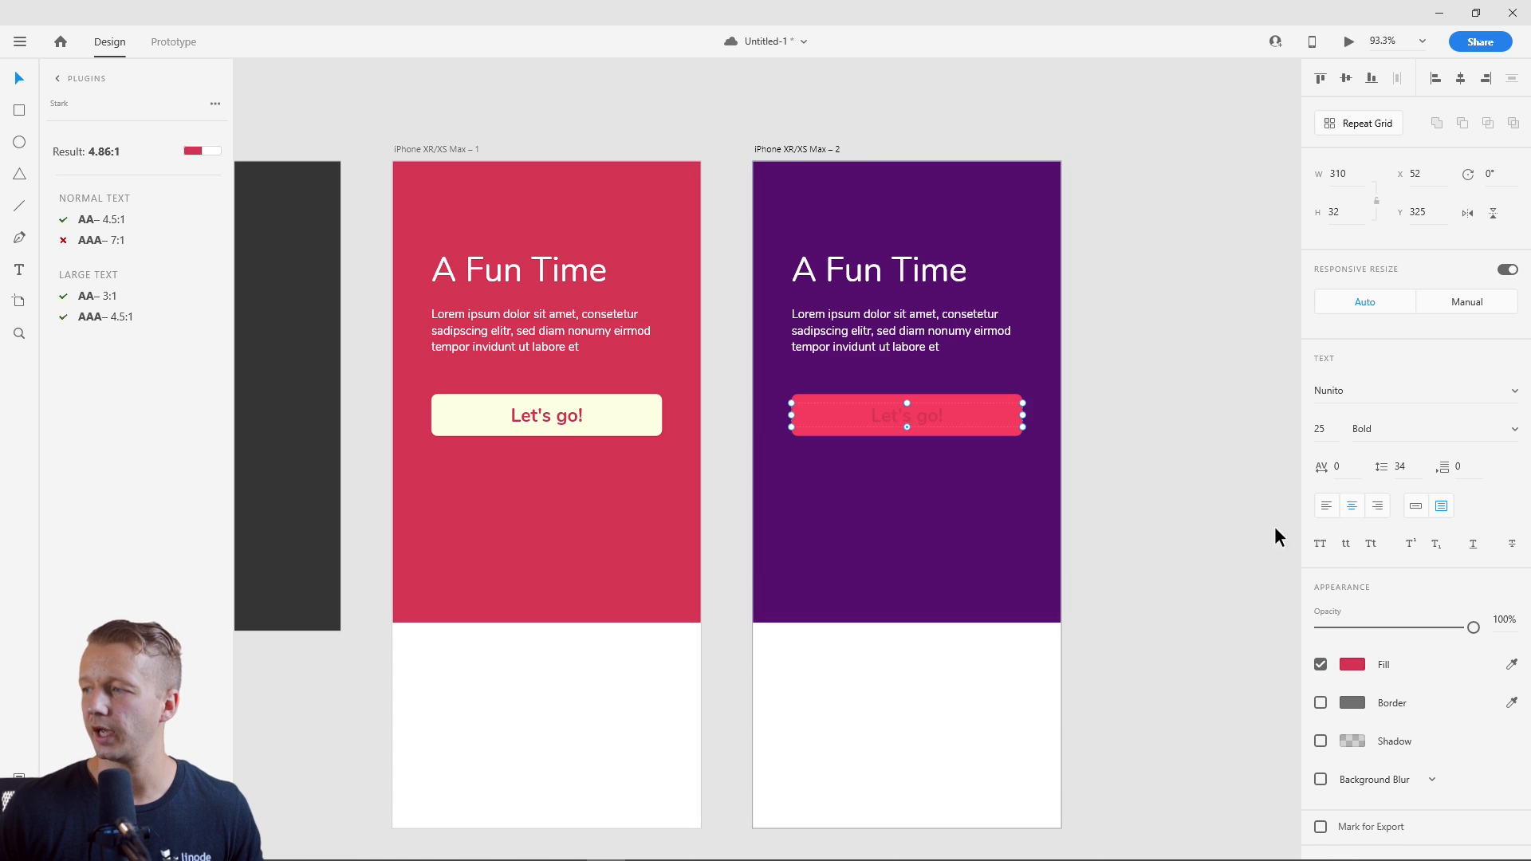
{"action": "left_click", "coordinate": [1348, 665]}
{"action": "left_click_drag", "start_coordinate": [1202, 578], "coordinate": [1045, 746]}
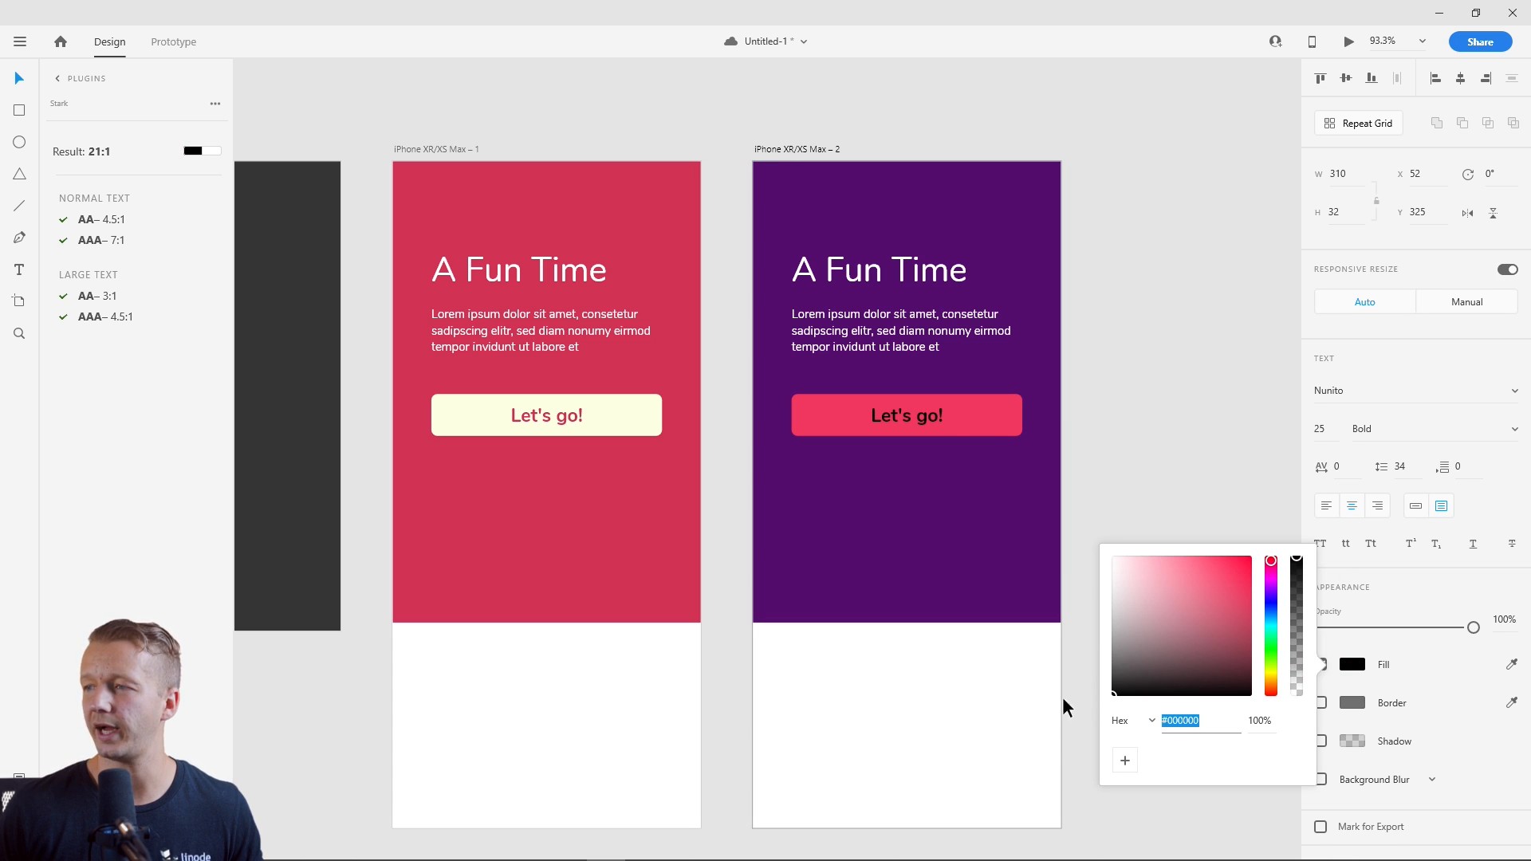
Check the contrast of the black "Let's go!" label against the purple mockup's bright red button.
{"action": "left_click", "coordinate": [902, 418]}
{"action": "left_click", "coordinate": [946, 396], "text": "shift"}
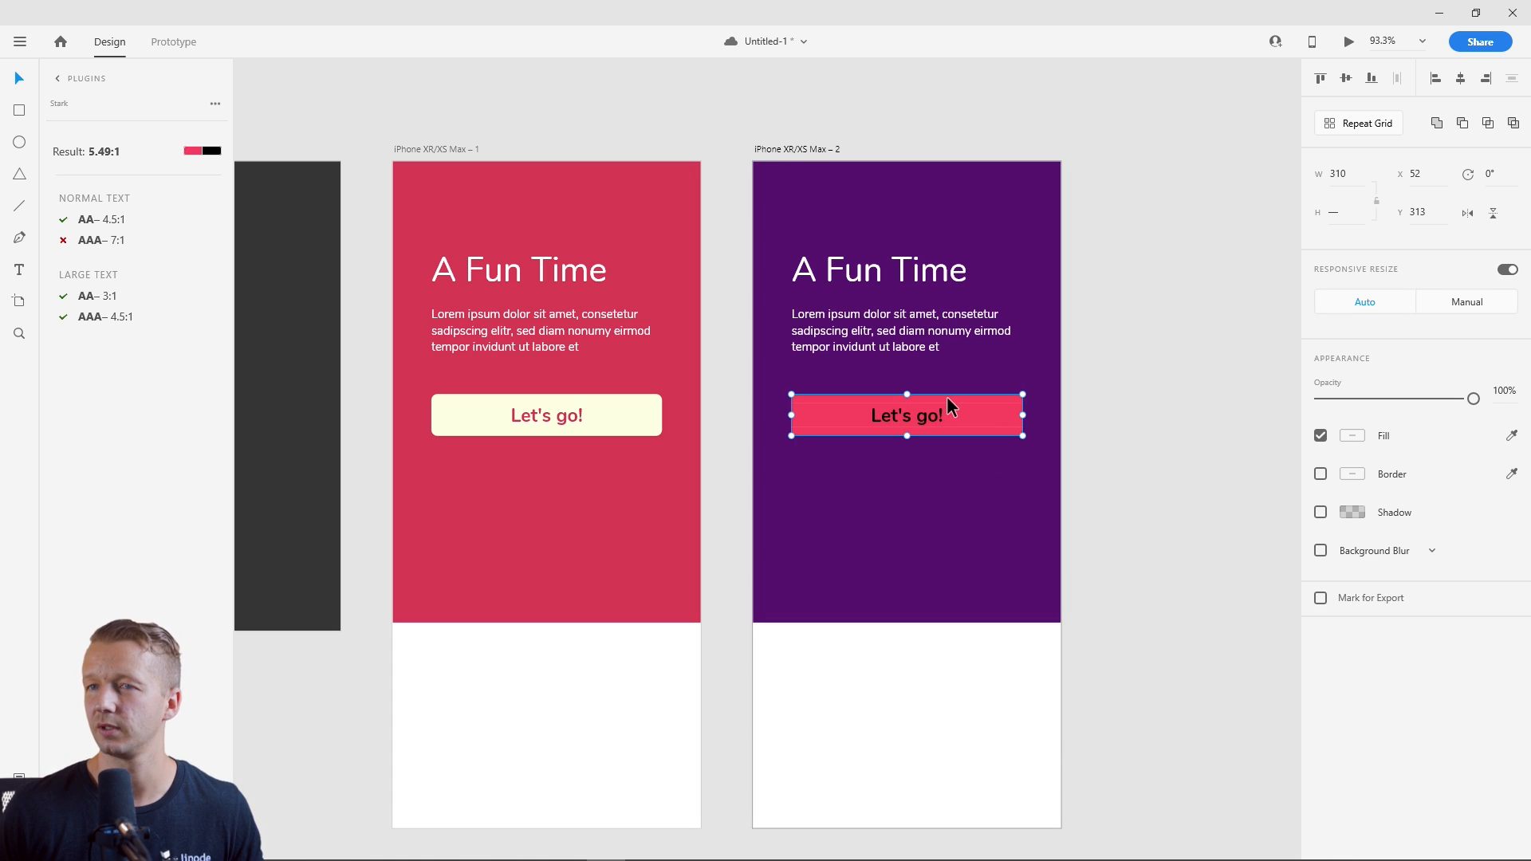
{"action": "left_click", "coordinate": [1165, 318]}
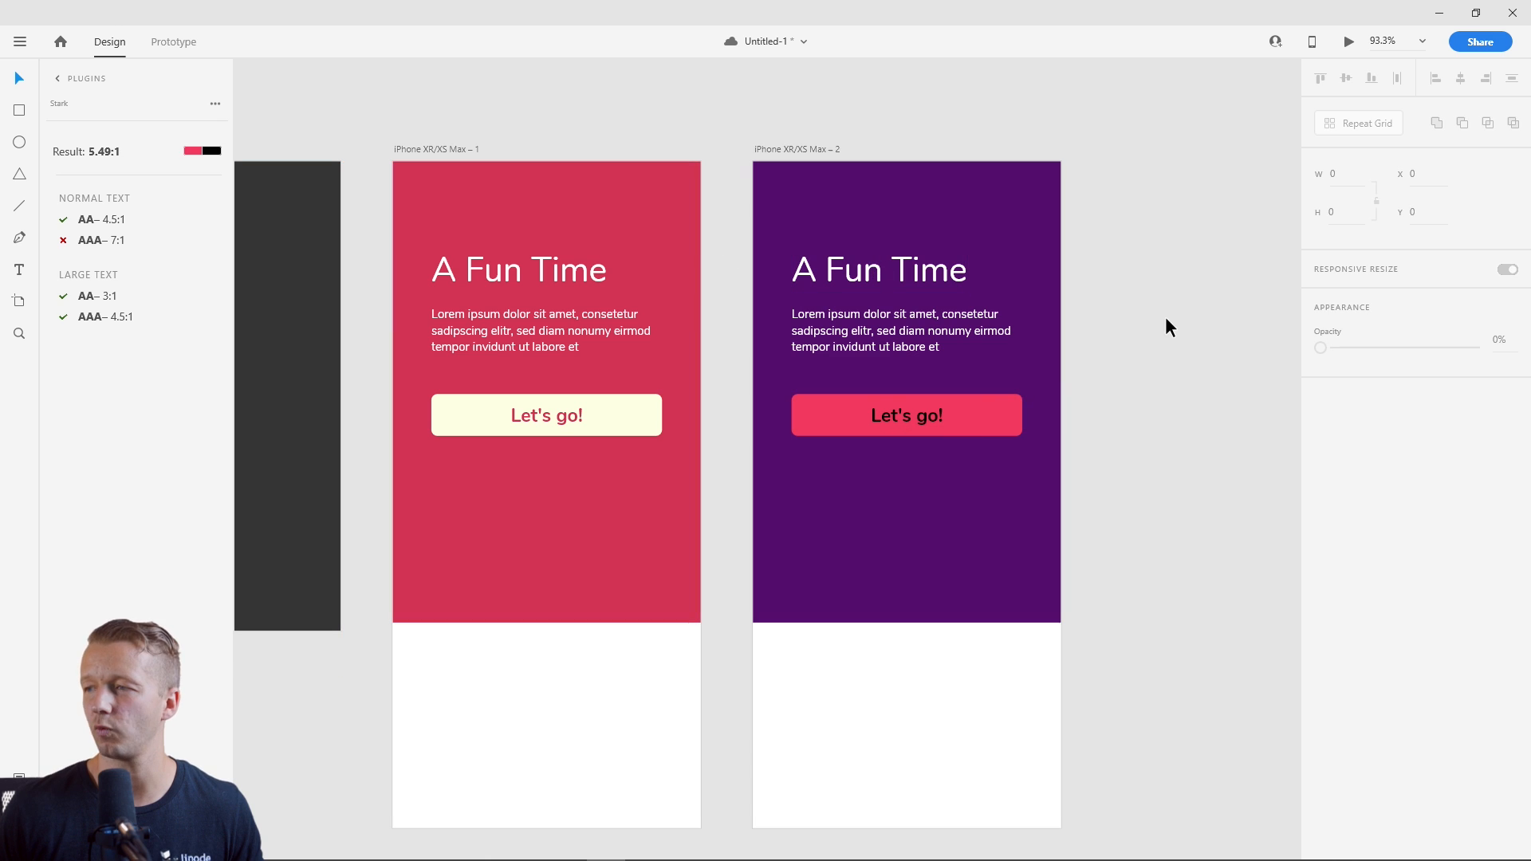
{"action": "double_click", "coordinate": [936, 416]}
{"action": "left_click", "coordinate": [951, 397], "text": "shift"}
{"action": "left_click", "coordinate": [1195, 394]}
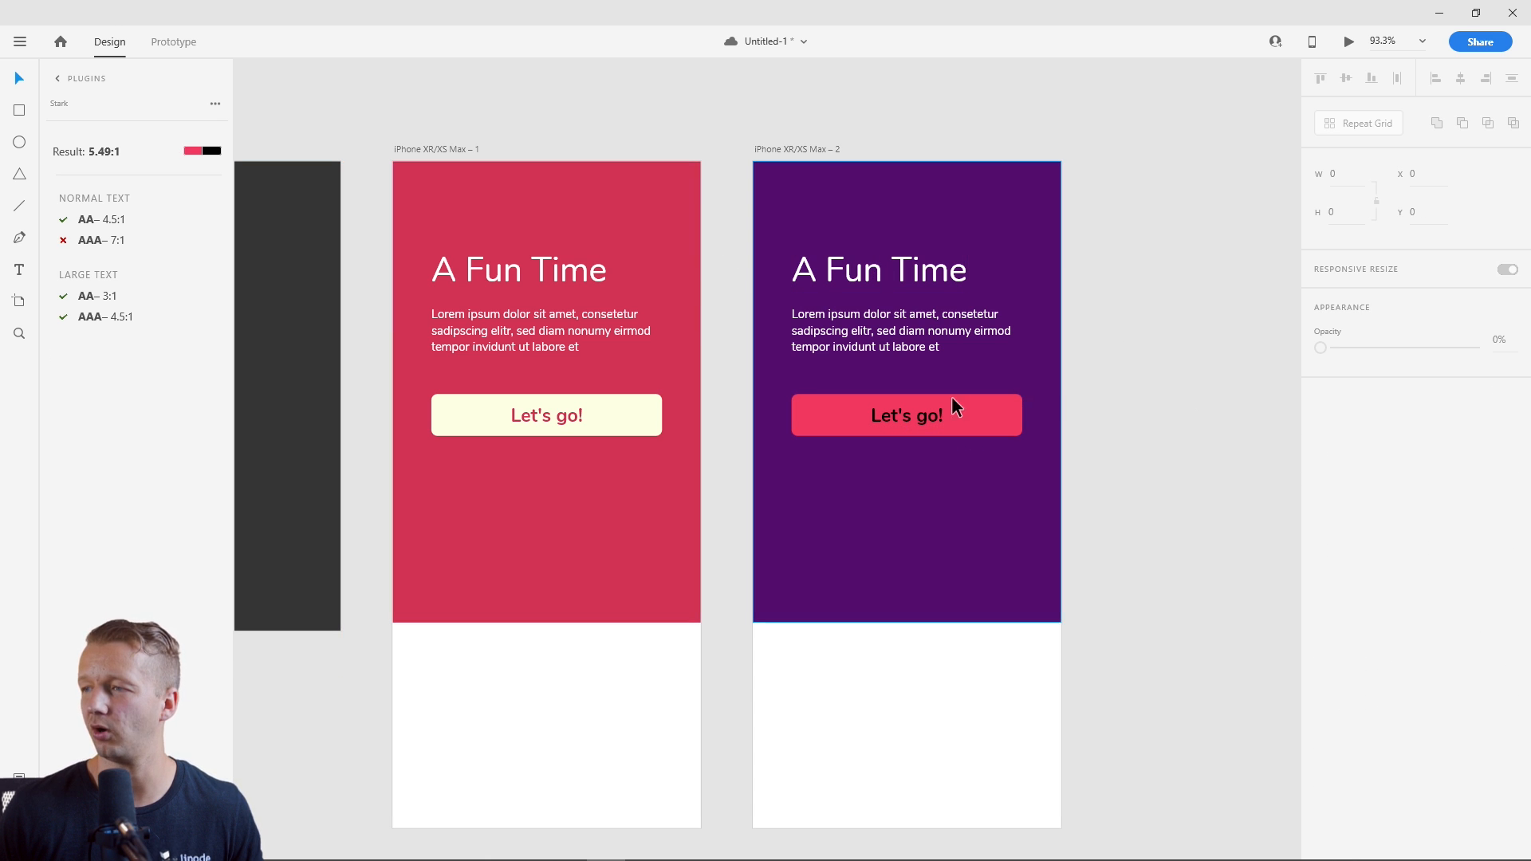
Set the purple mockup's "Let's go!" label to white, #FFFFFF, and check its contrast against the red button.
{"action": "double_click", "coordinate": [907, 417]}
{"action": "left_click", "coordinate": [1347, 662]}
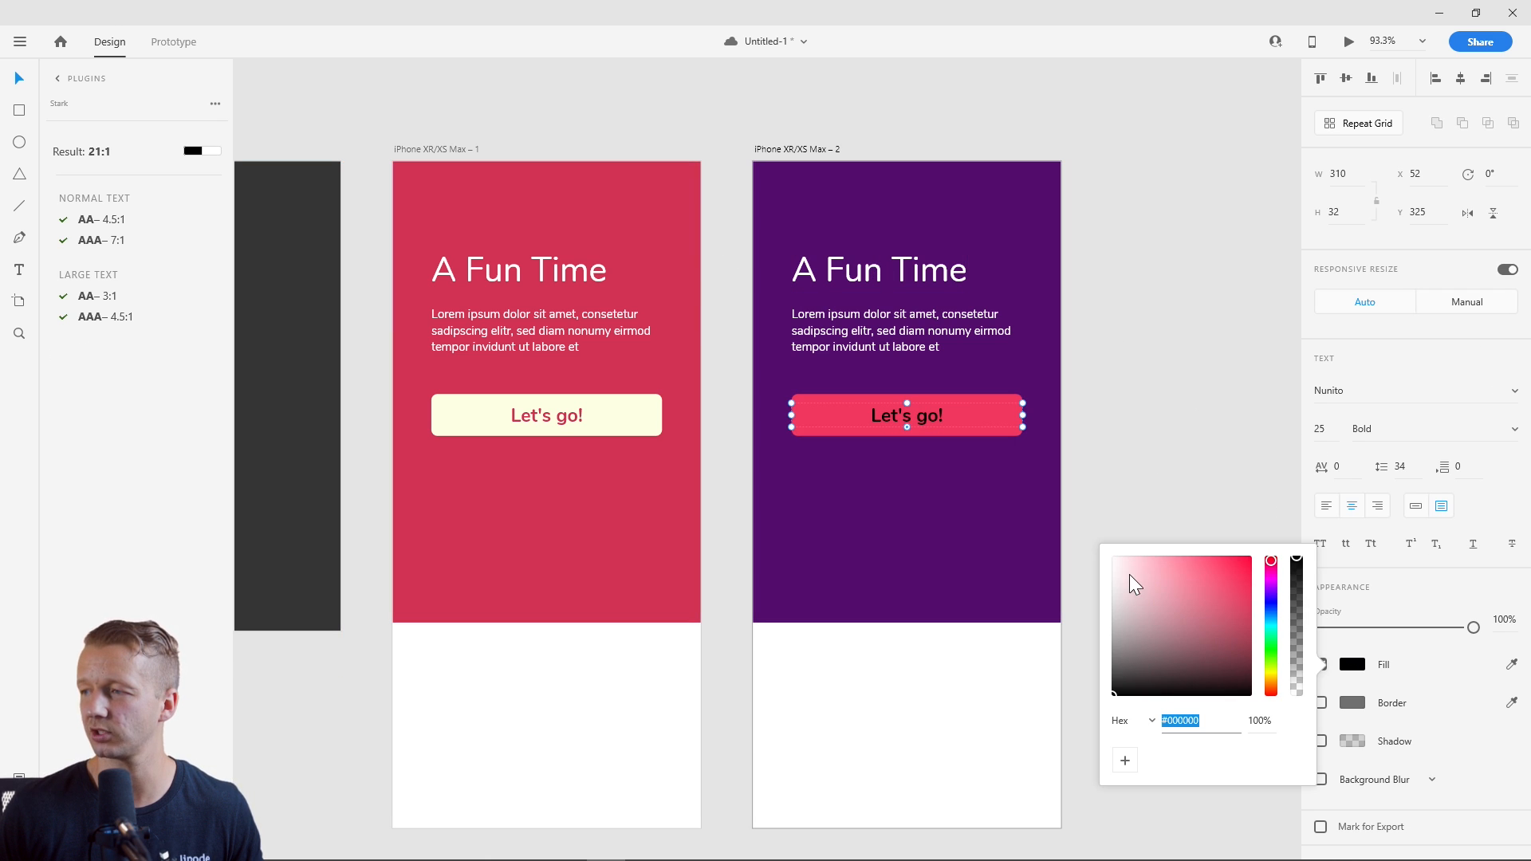
{"action": "type", "text": "ffffff"}
{"action": "key", "text": "Return"}
{"action": "left_click", "coordinate": [1160, 428]}
{"action": "double_click", "coordinate": [963, 409]}
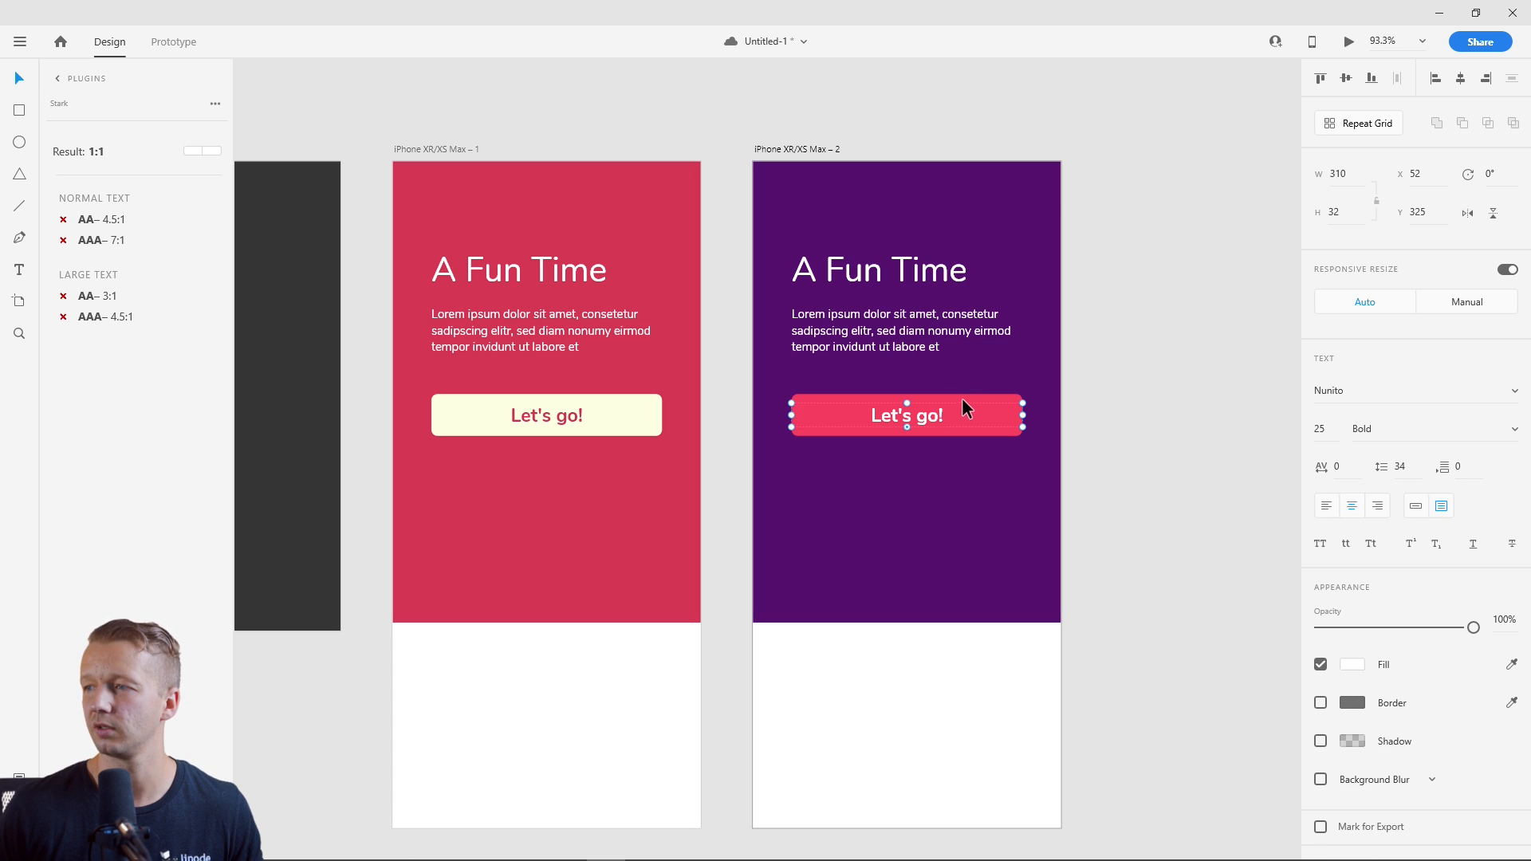
{"action": "left_click", "coordinate": [965, 398], "text": "shift"}
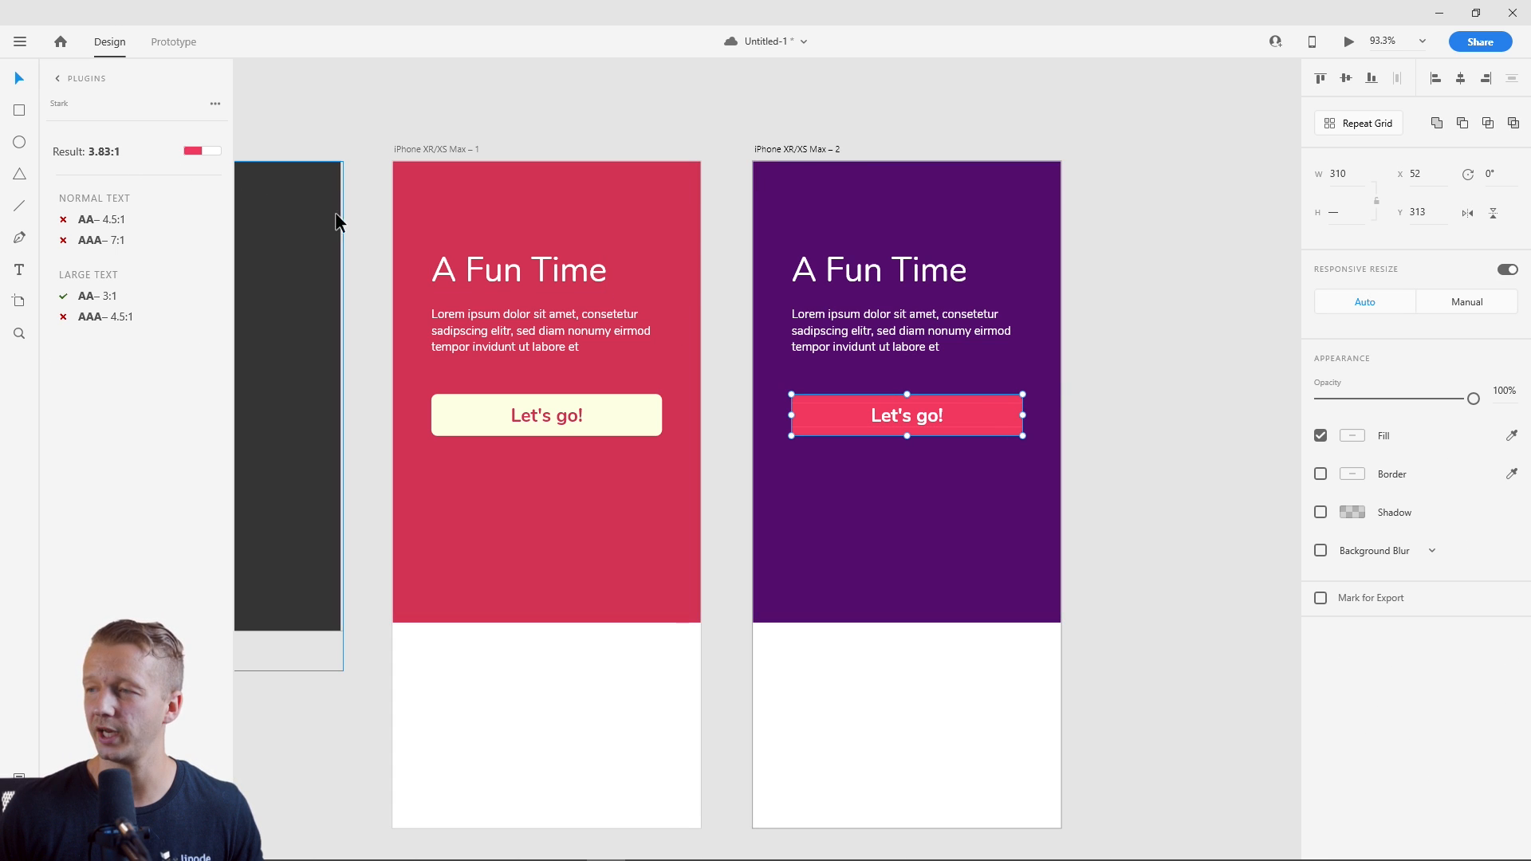
{"action": "left_click", "coordinate": [1142, 402]}
Darken the purple mockup's button fill to #CF3052 and recheck its contrast with the white label.
{"action": "left_click", "coordinate": [1013, 409]}
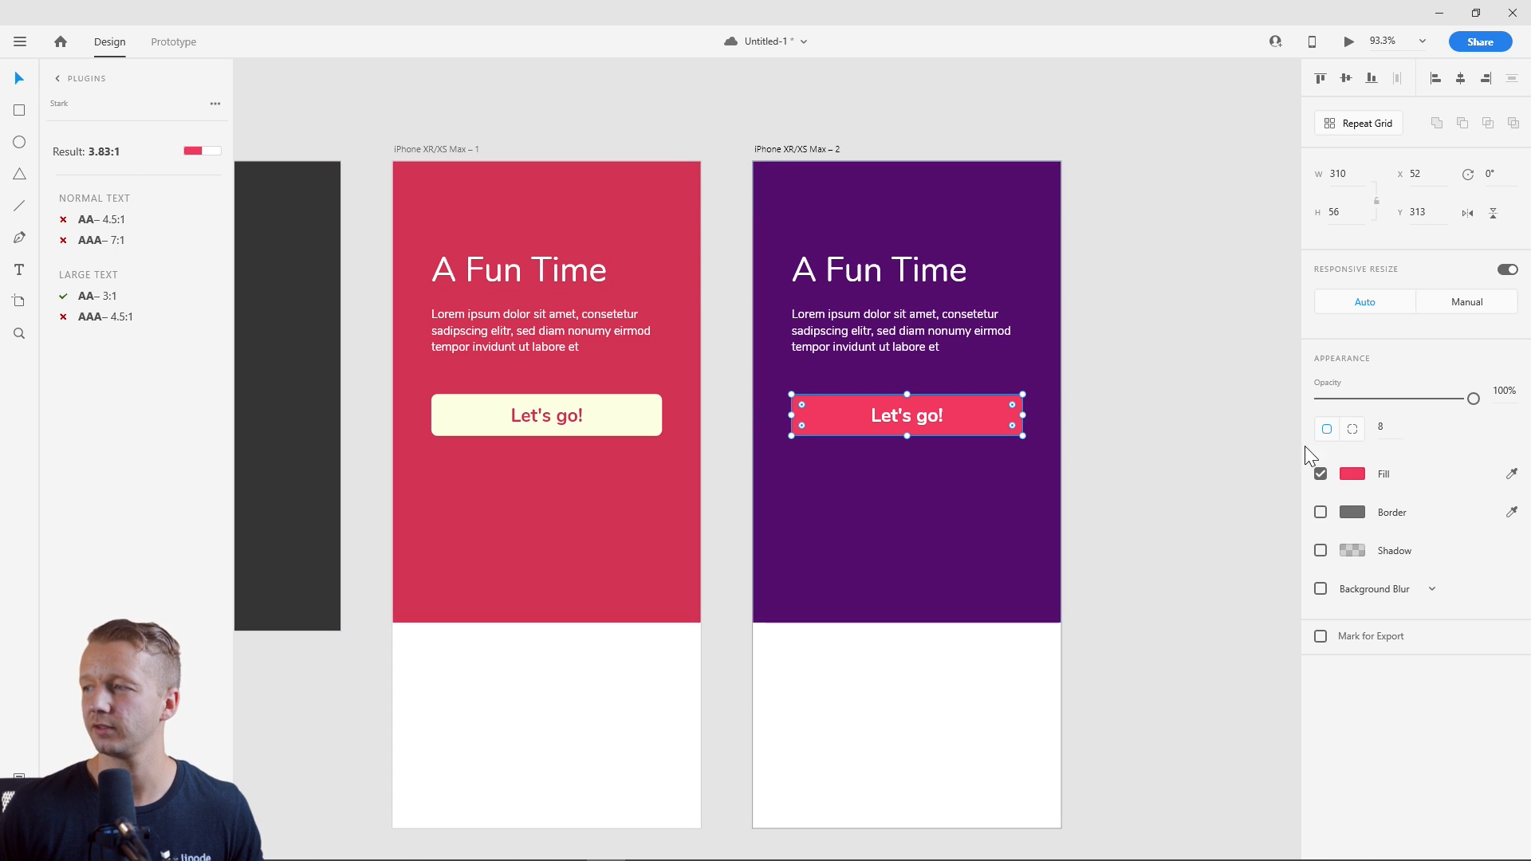
{"action": "left_click", "coordinate": [1349, 473]}
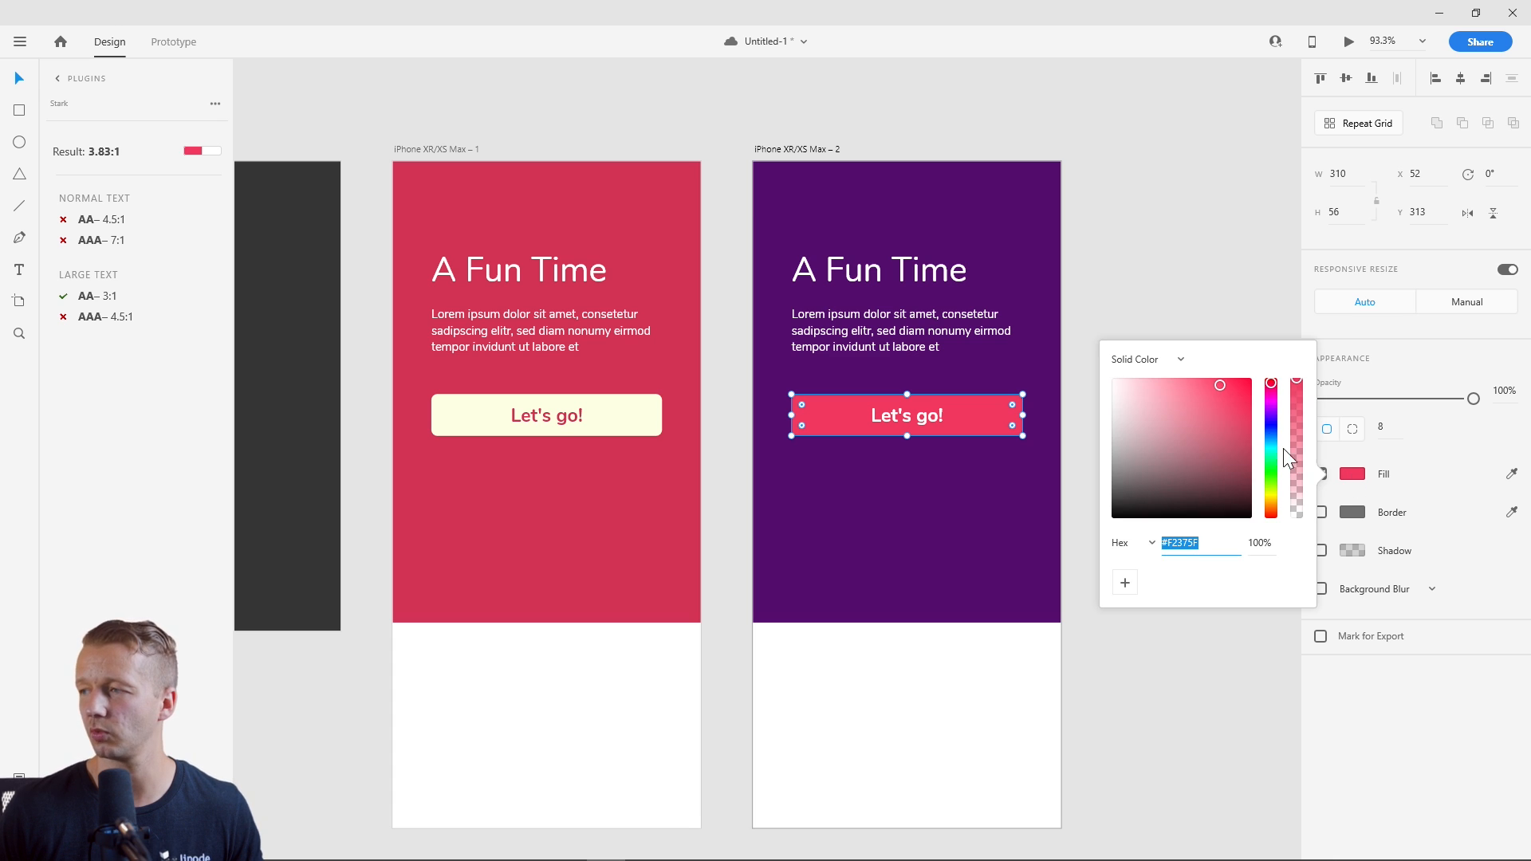
{"action": "left_click_drag", "start_coordinate": [1221, 391], "coordinate": [1218, 404]}
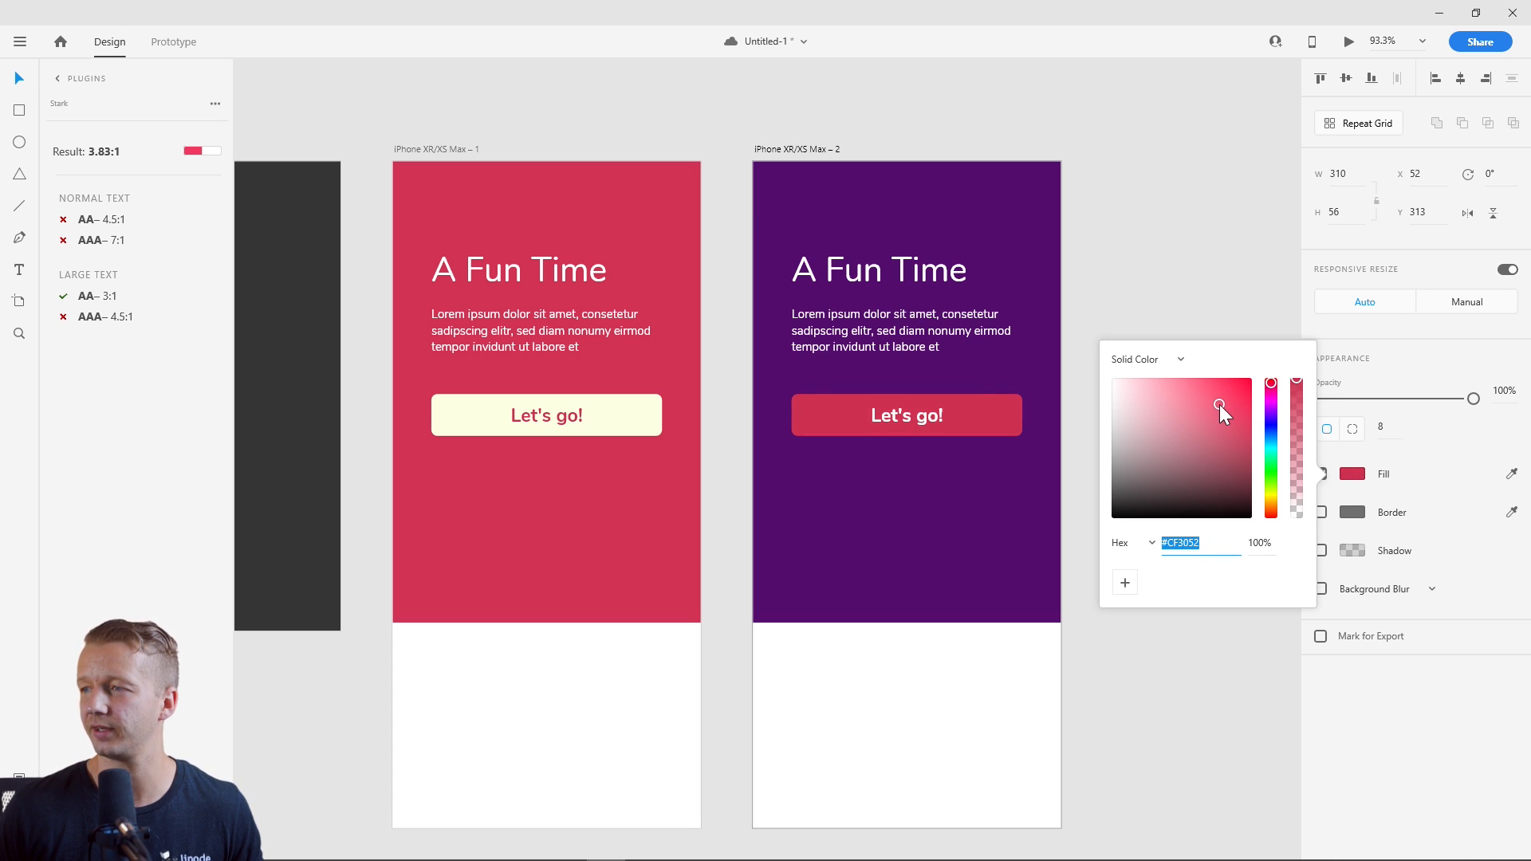
{"action": "left_click", "coordinate": [1134, 314]}
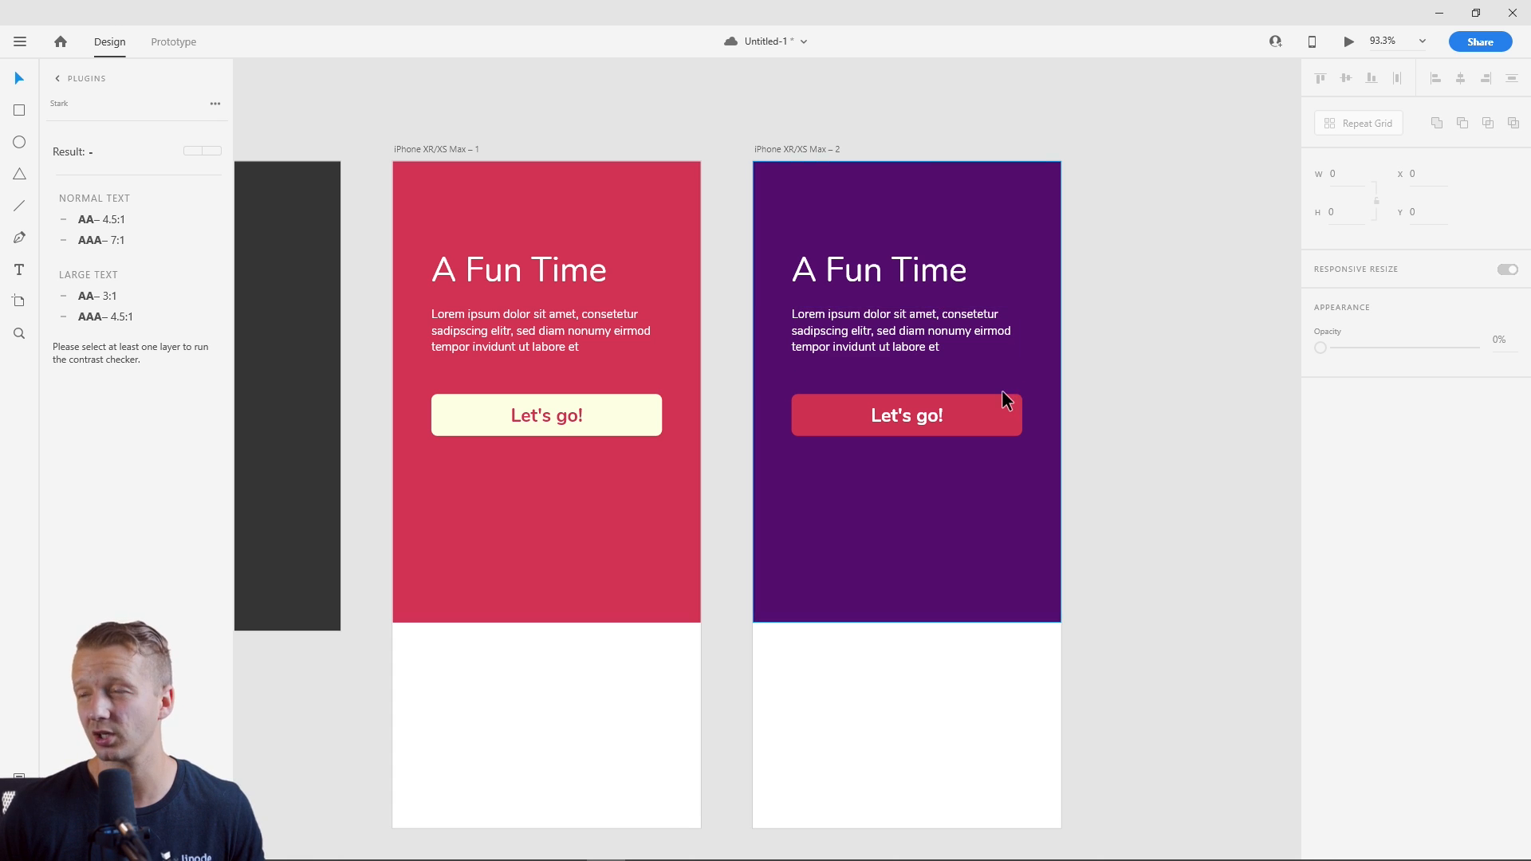
{"action": "left_click", "coordinate": [1001, 391]}
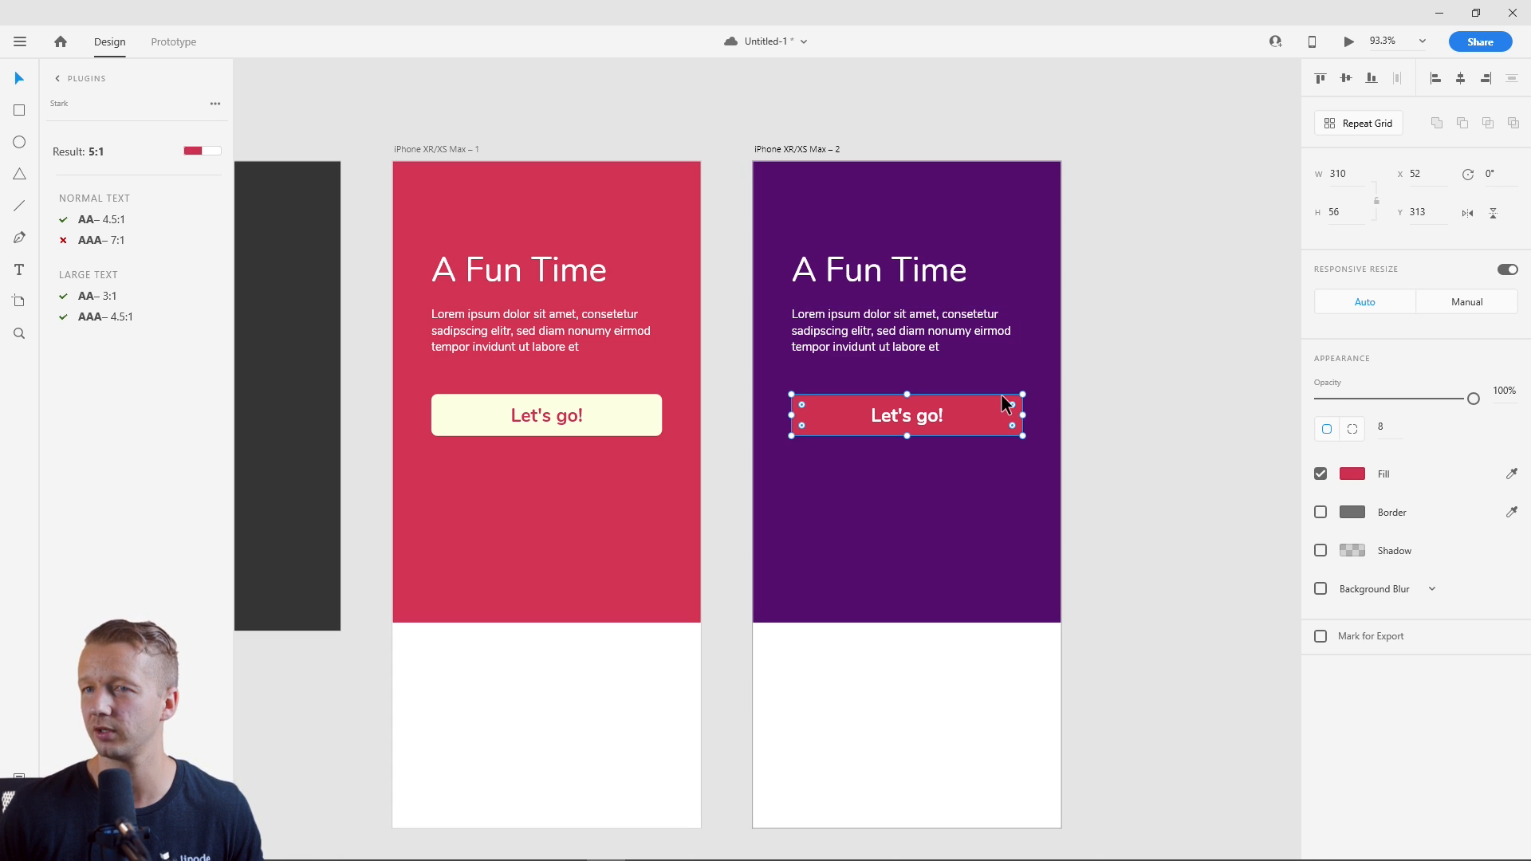
{"action": "left_click", "coordinate": [933, 427], "text": "shift"}
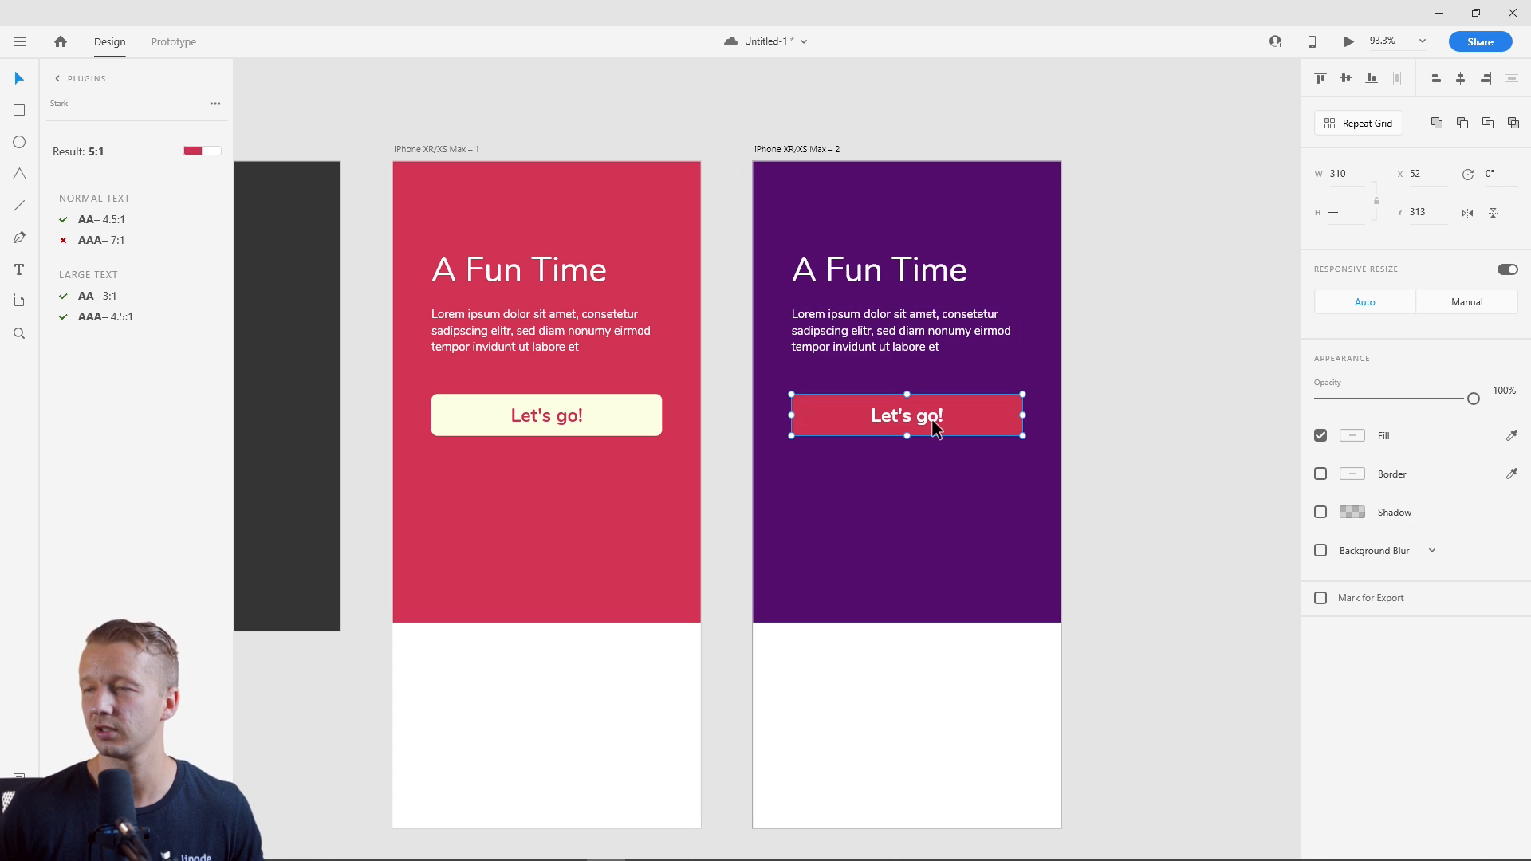